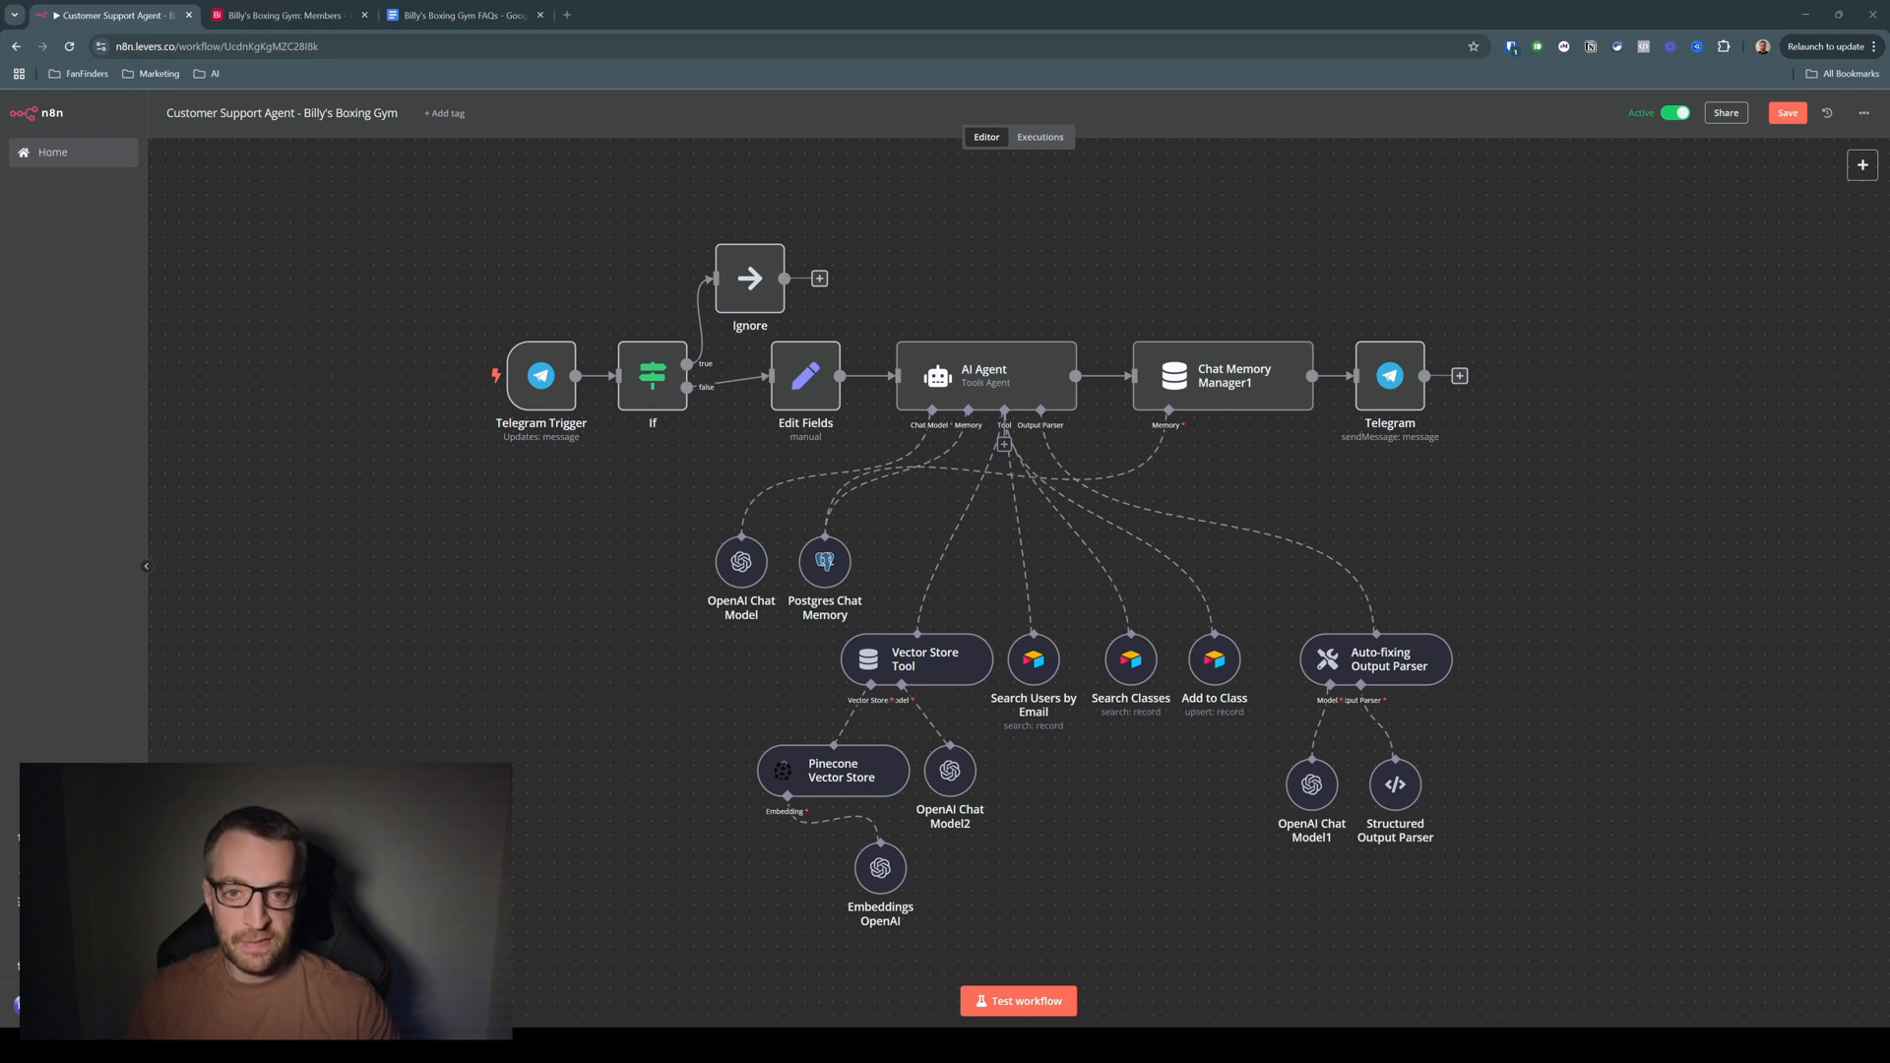
Save the customer support workflow, and switch to Airtable to review the Members and Classes tables
key("ctrl+s")
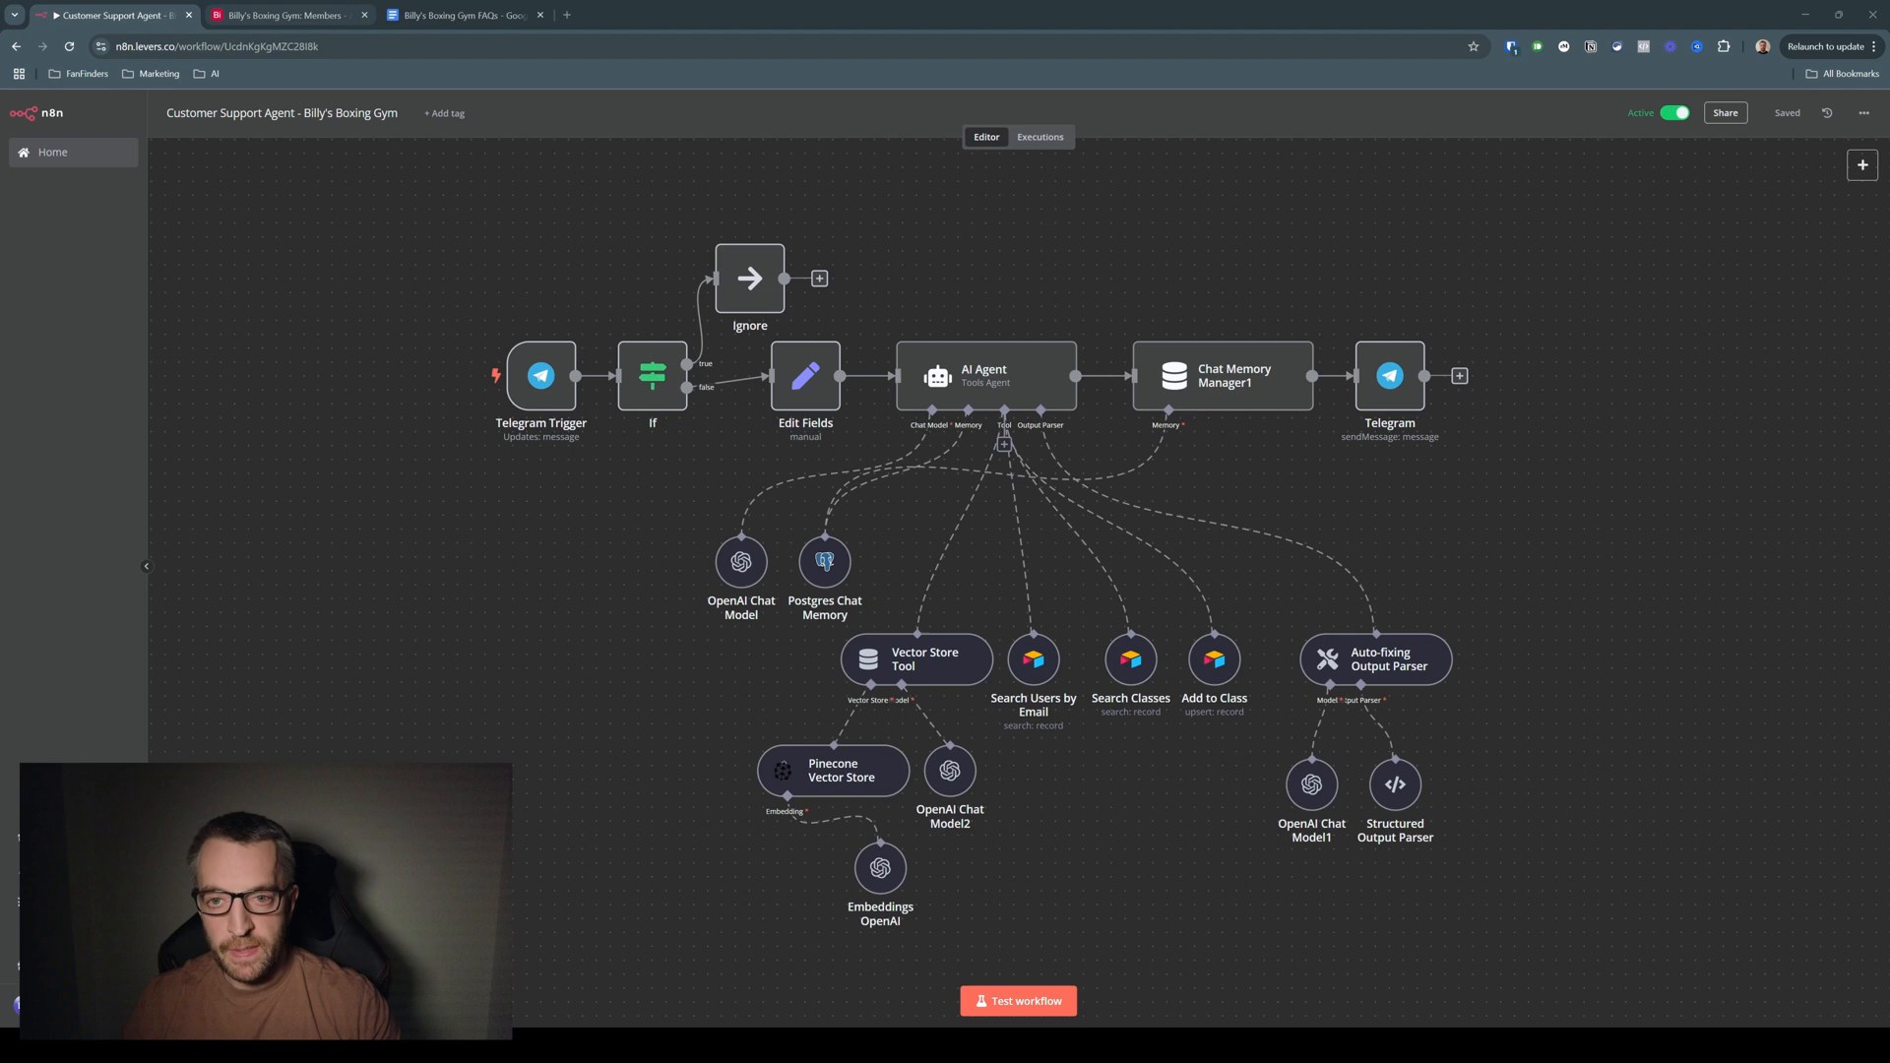
left_click(290, 17)
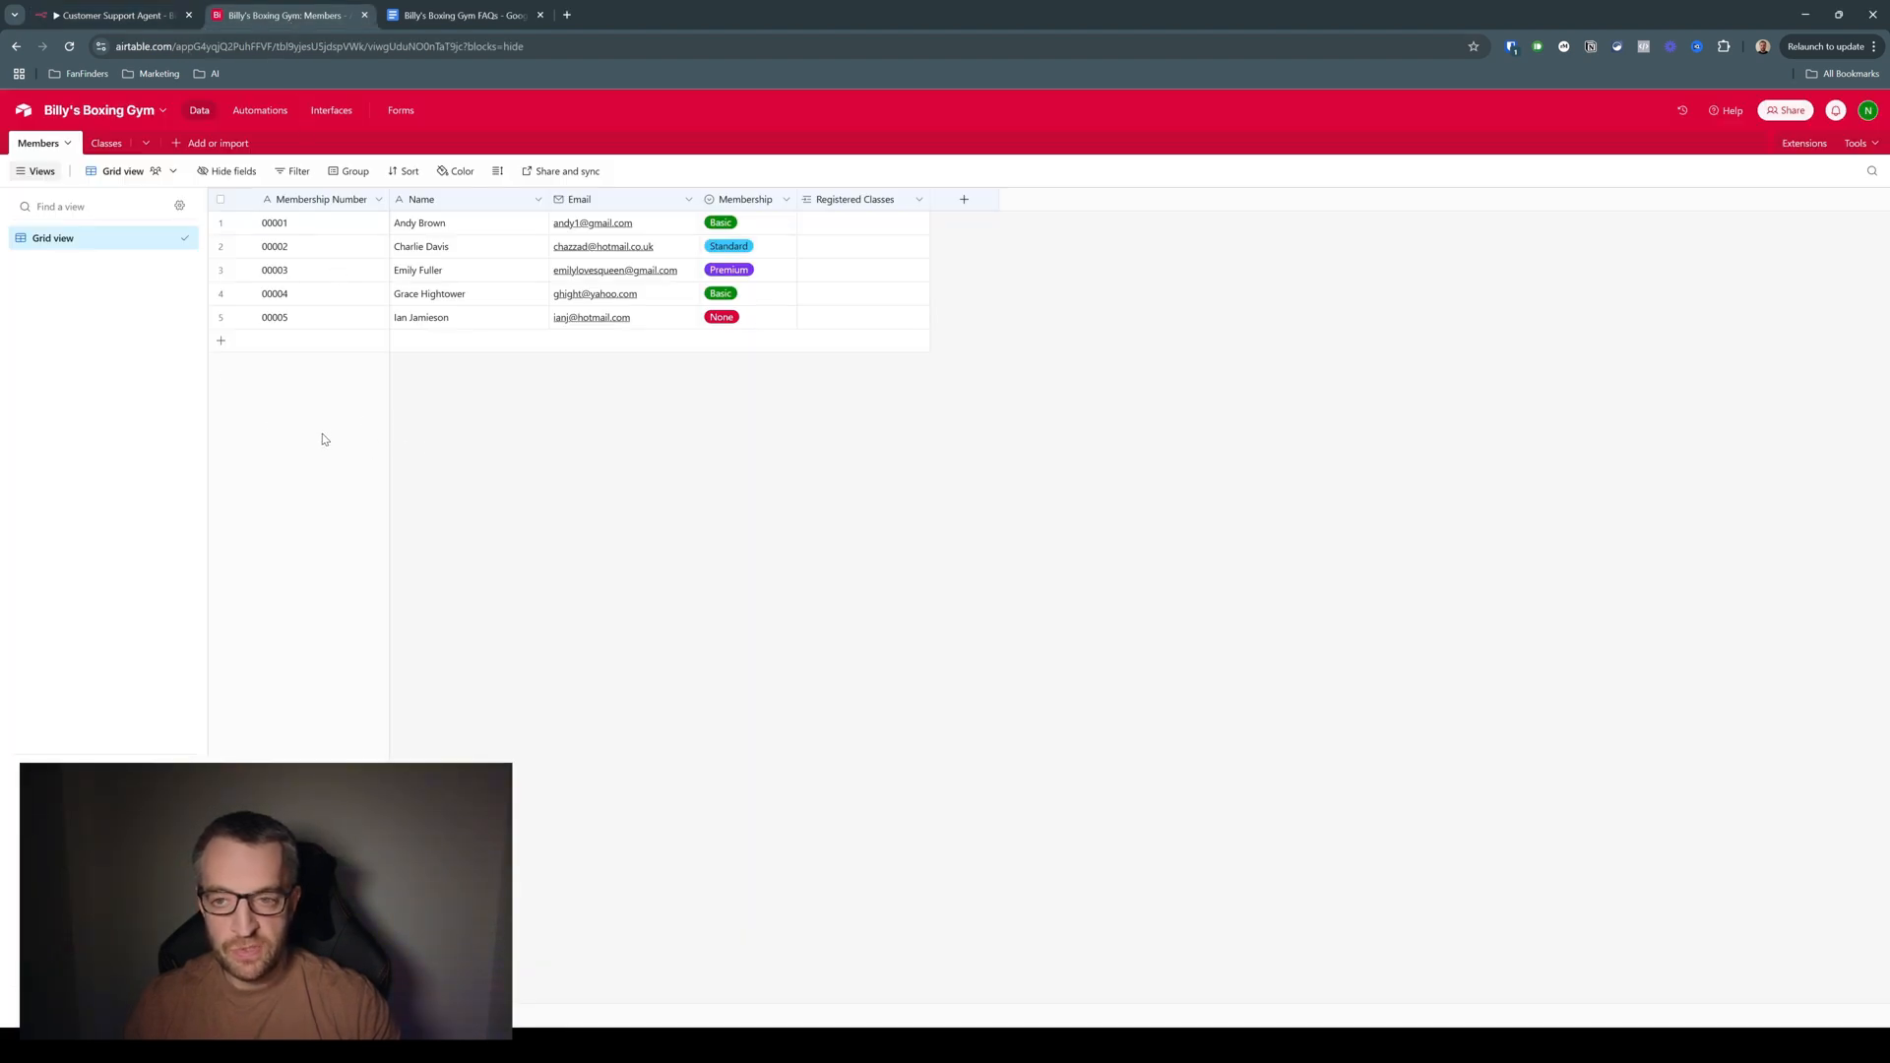
left_click(107, 144)
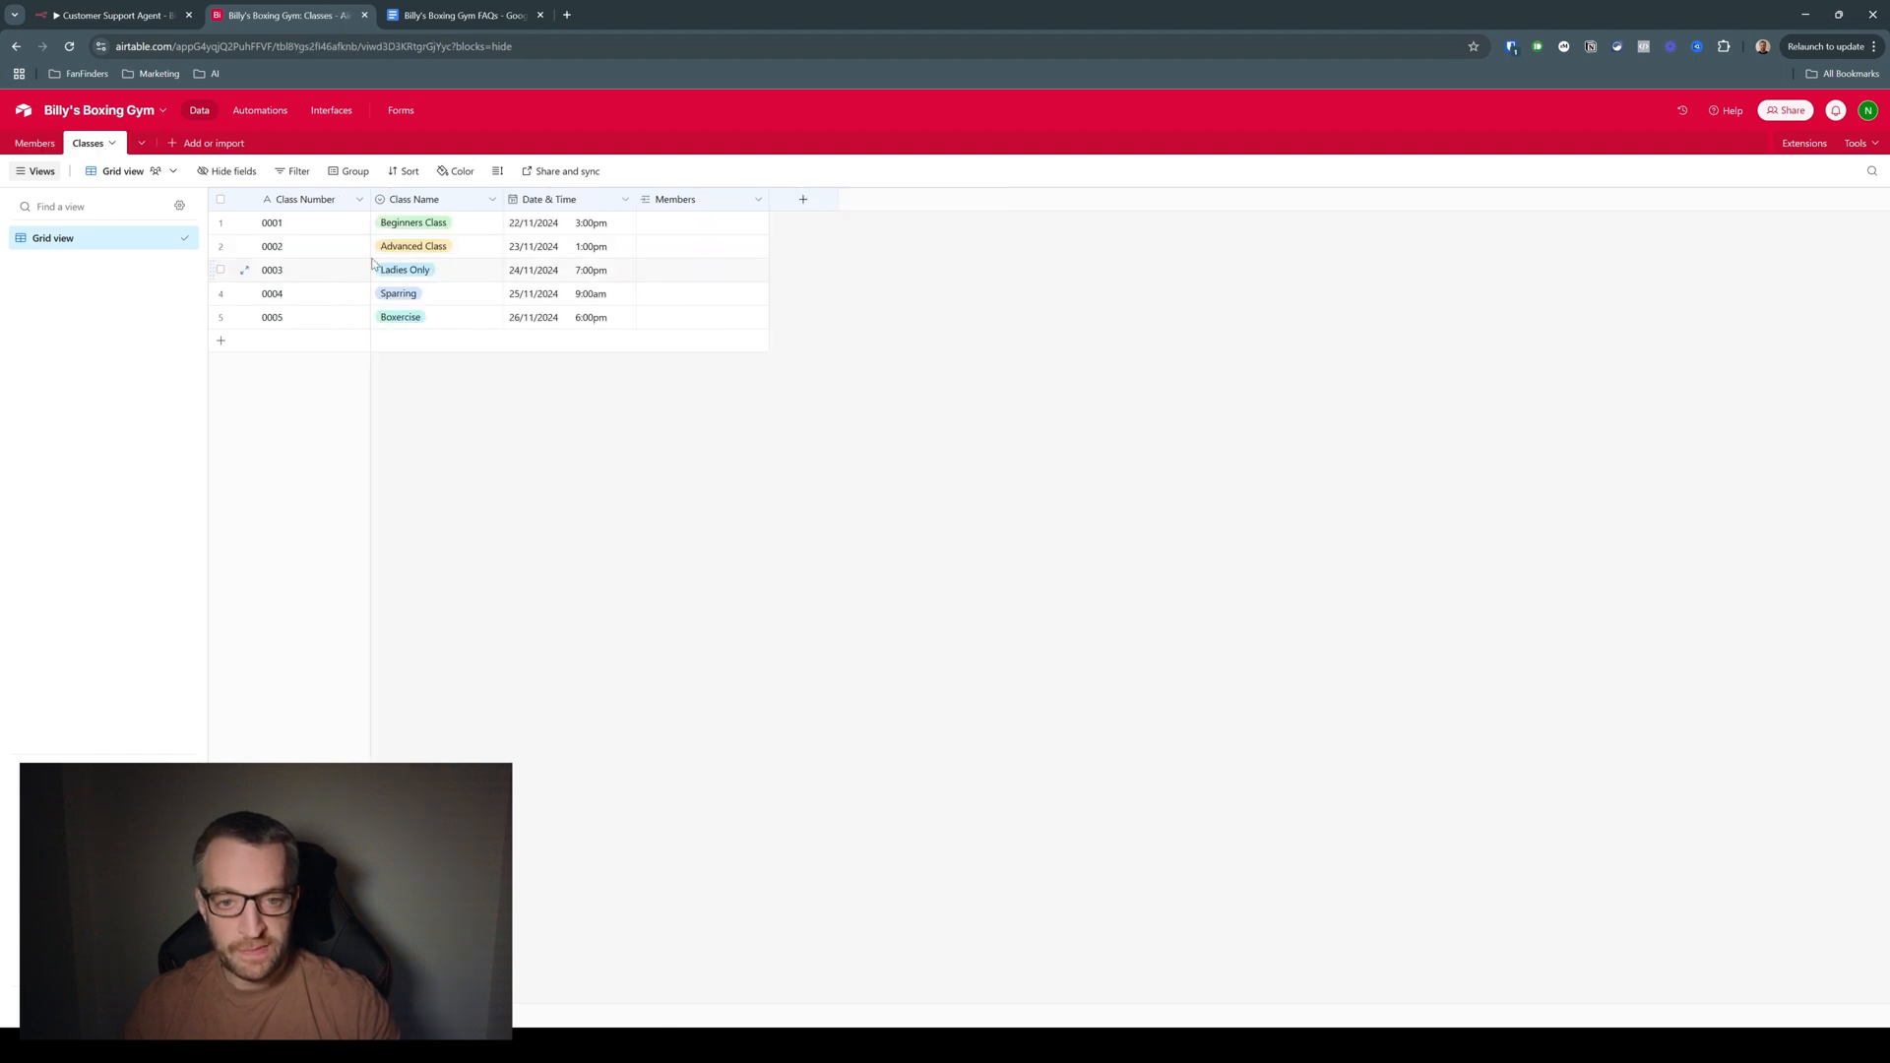
left_click(40, 146)
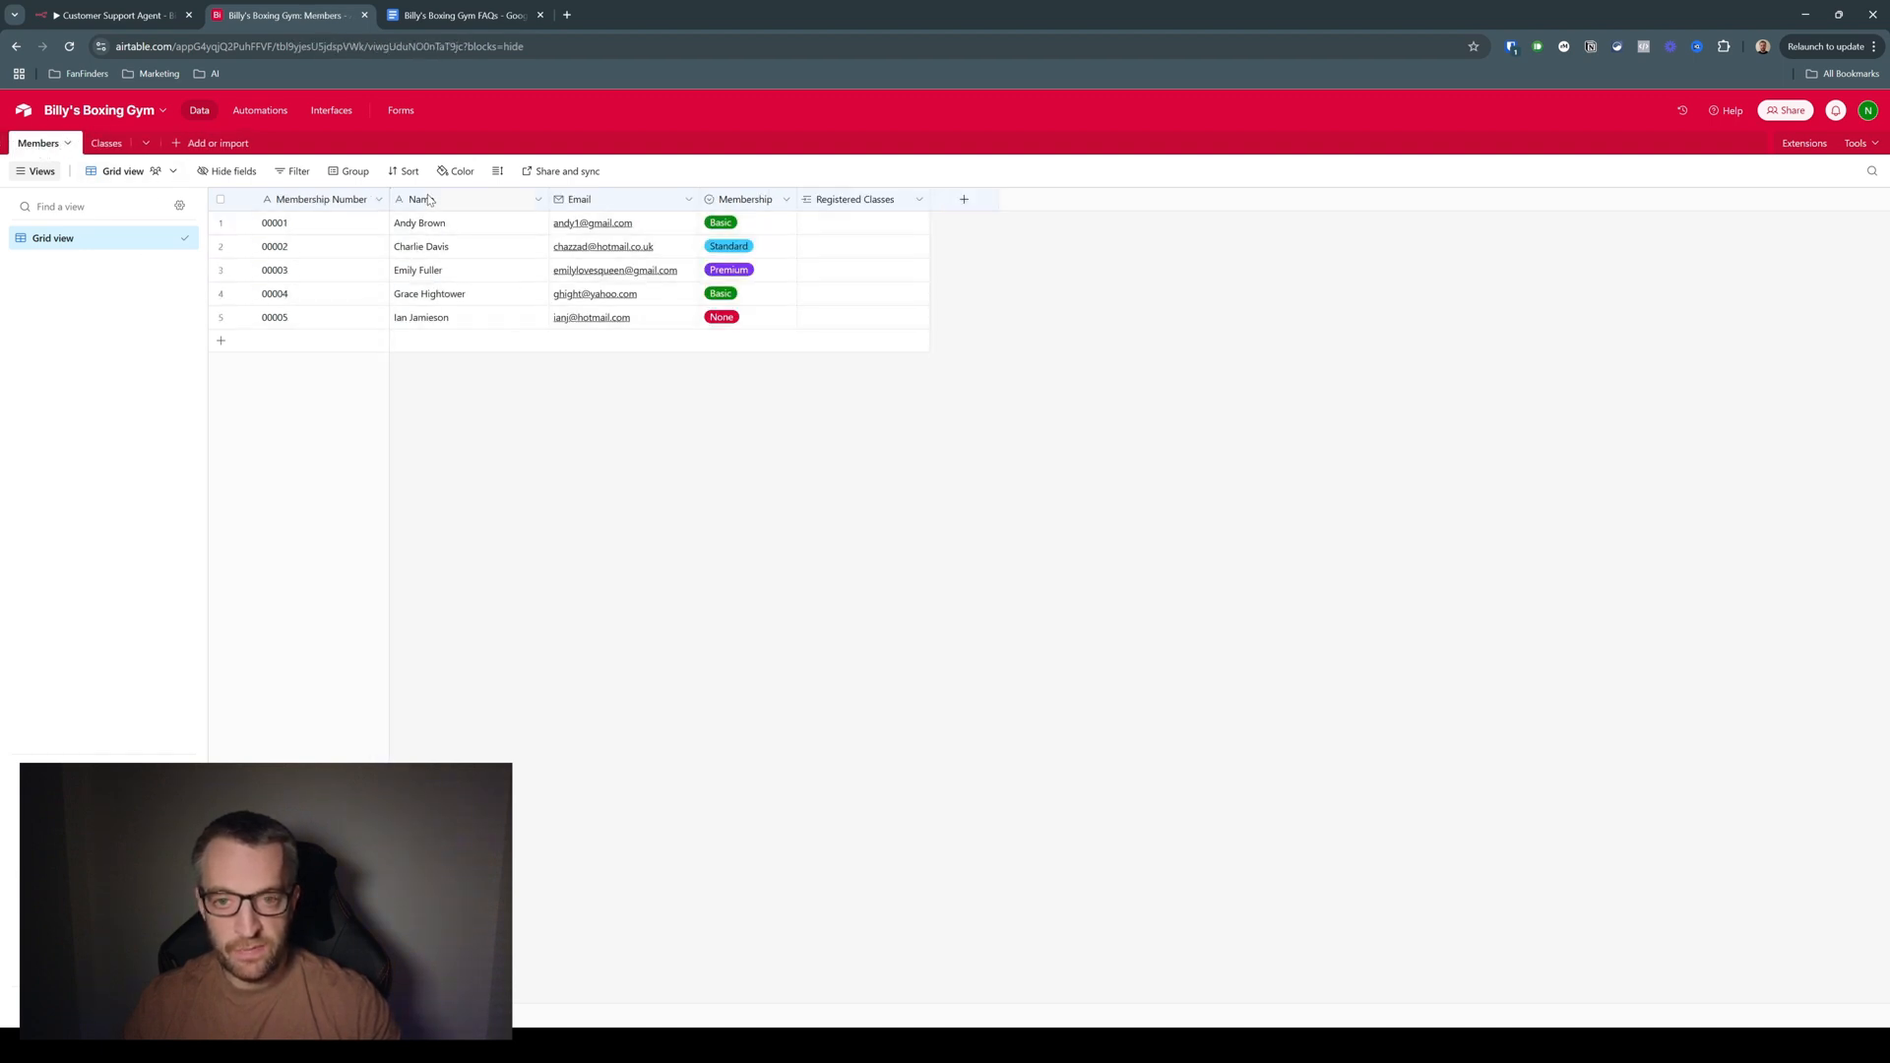
Switch to the Billy's Boxing Gym FAQs document in Google Docs and skim its questions and answers
left_click(466, 18)
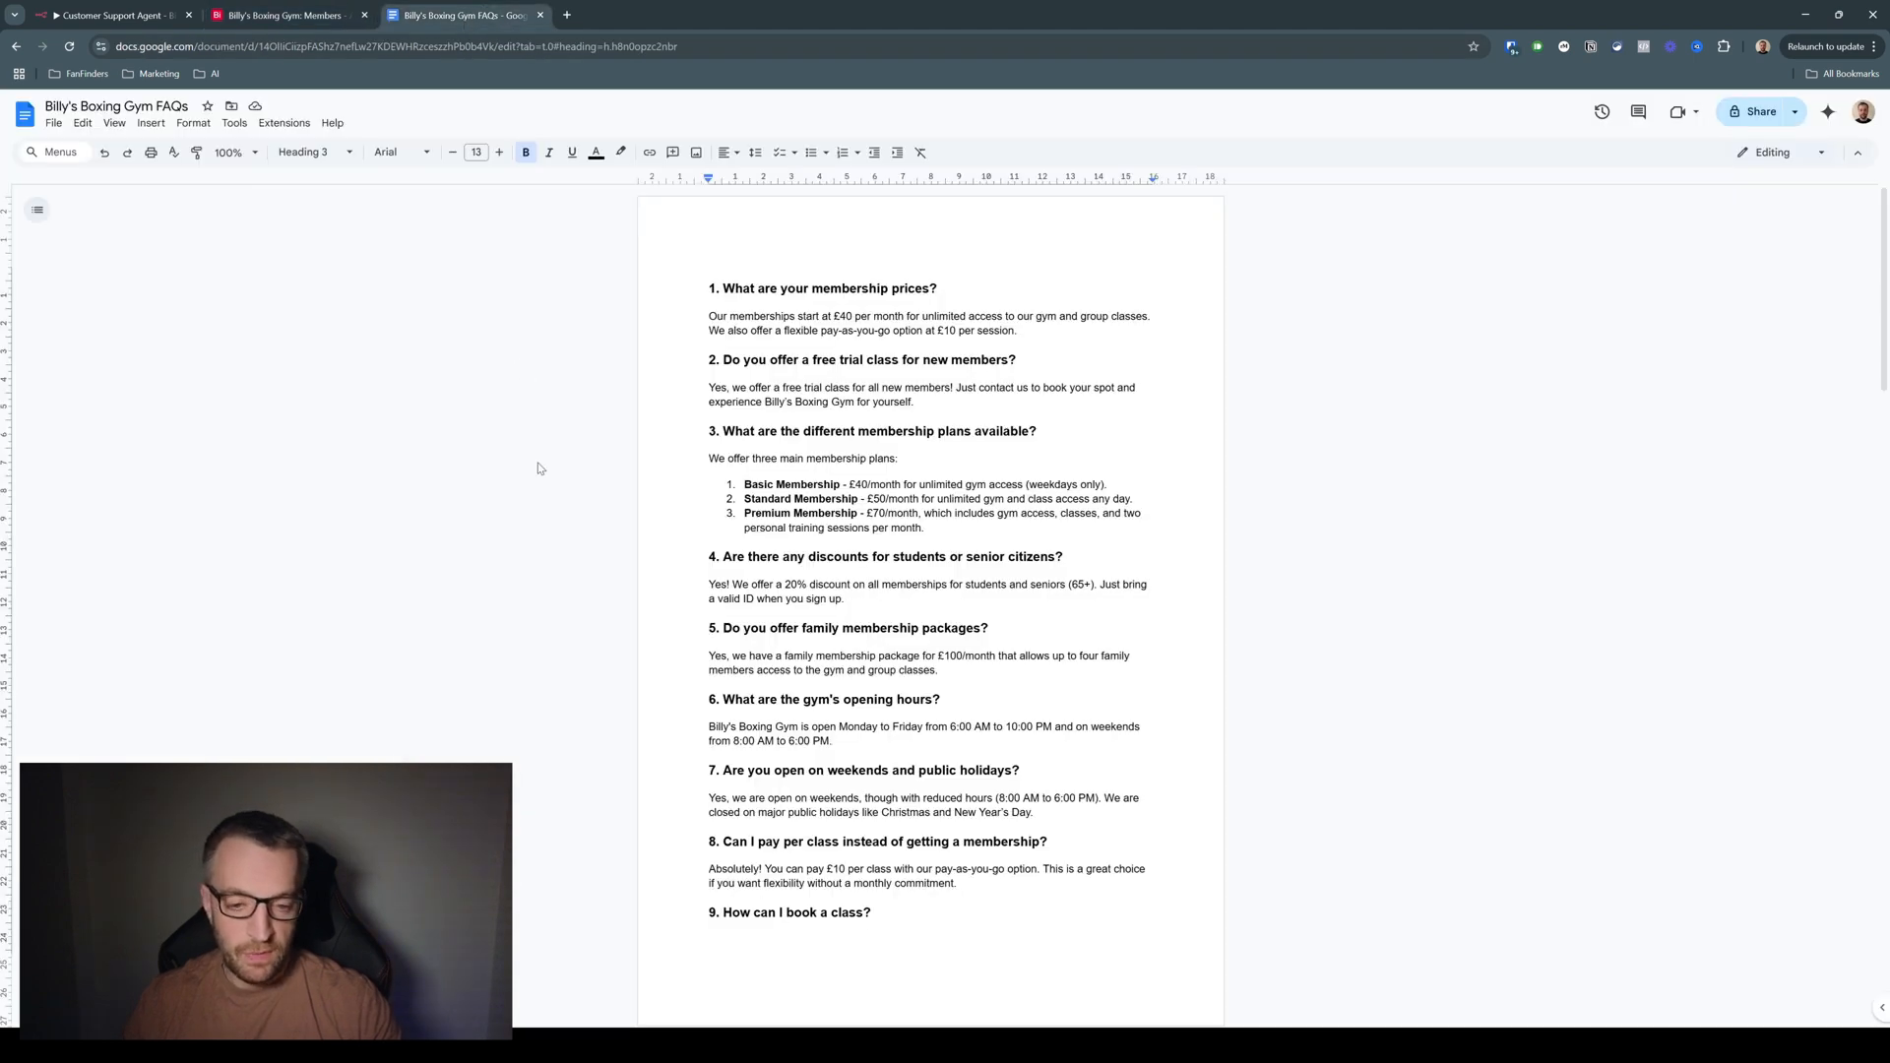
scroll(607, 483, "down", 2)
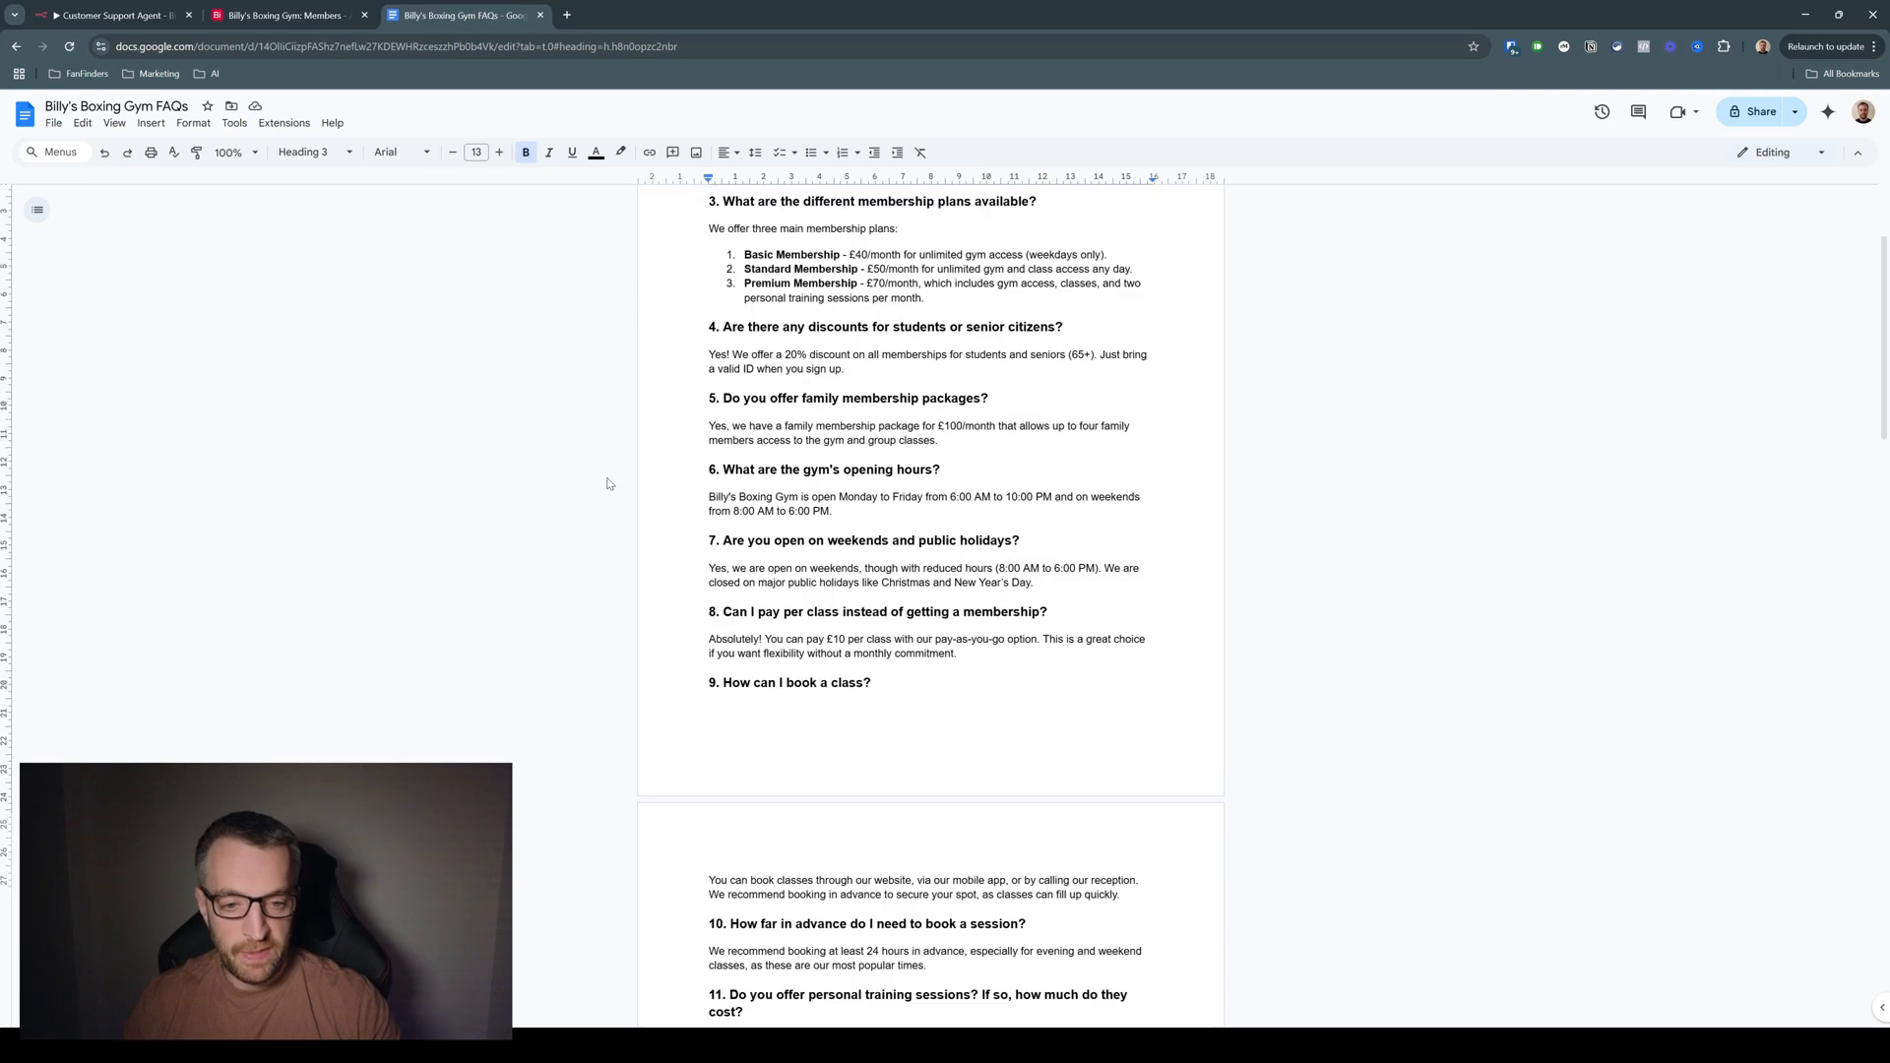
scroll(607, 483, "down", 20)
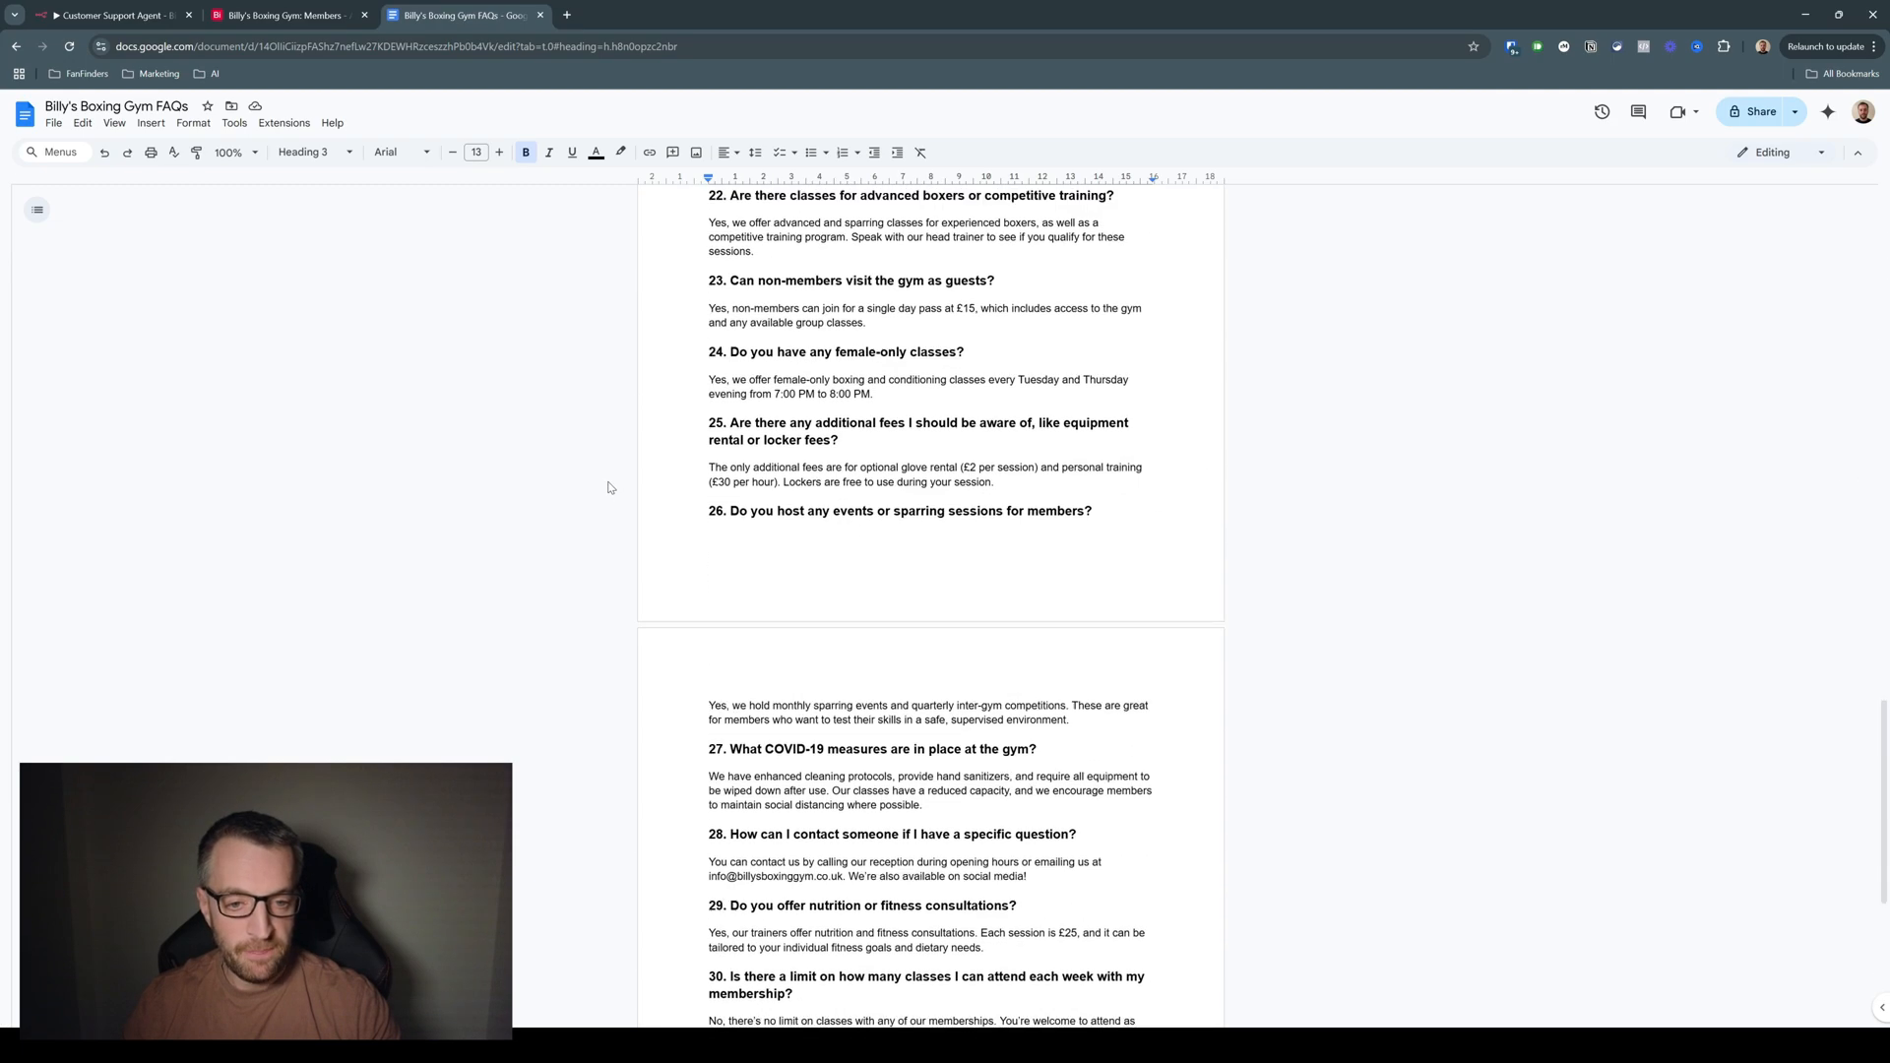
scroll(608, 484, "down", 4)
scroll(607, 484, "up", 12)
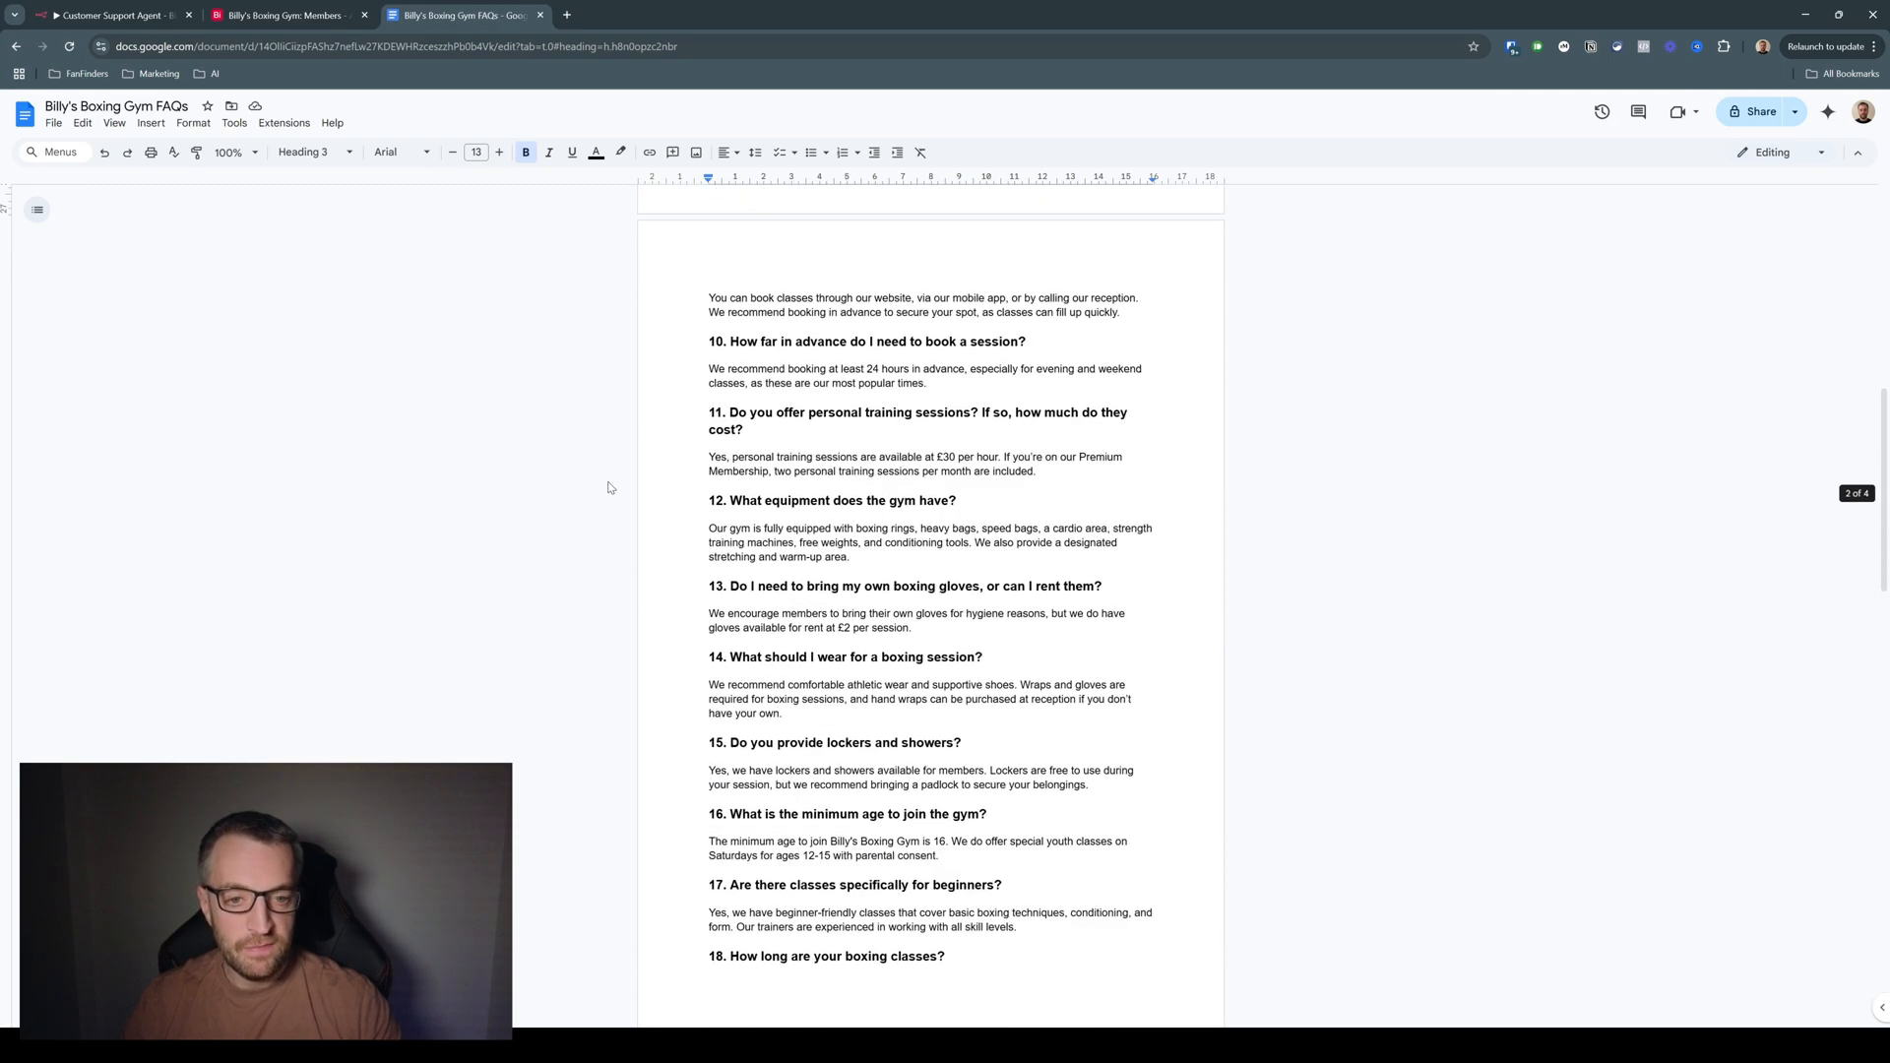
scroll(608, 487, "up", 7)
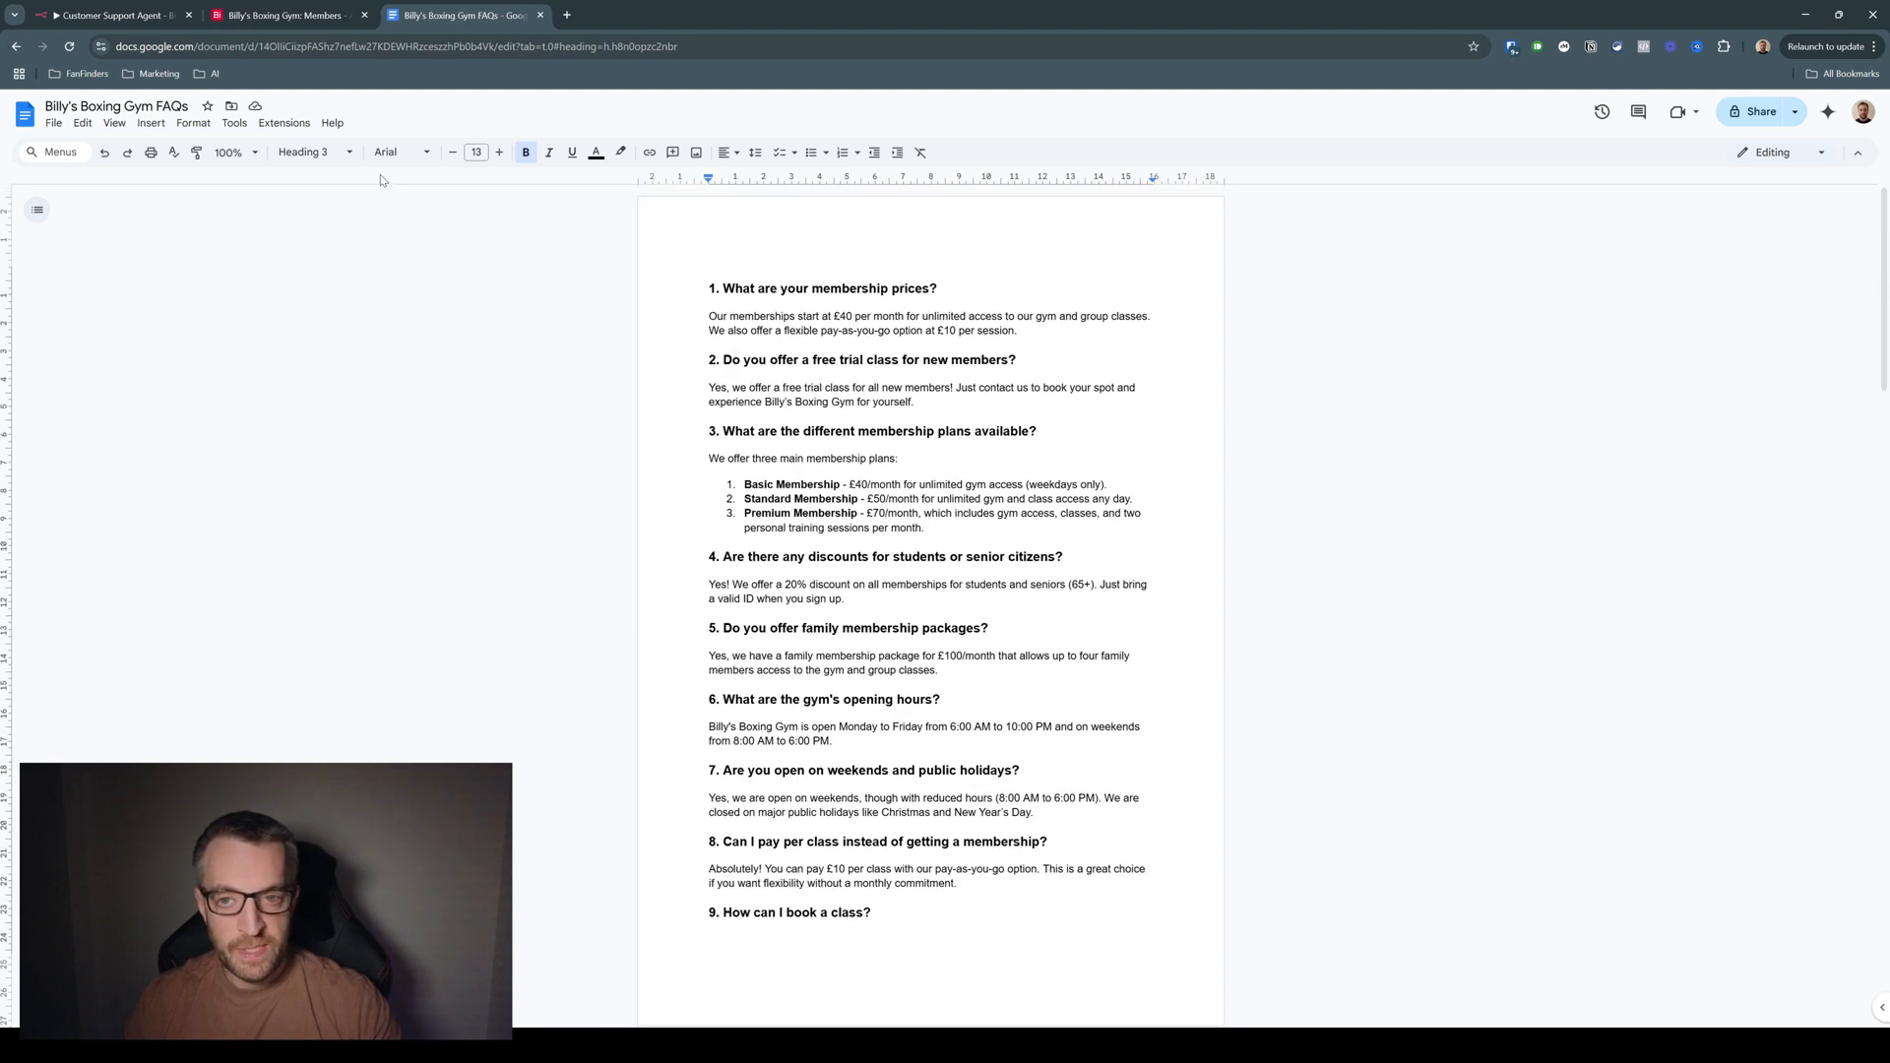
Return to the n8n workflow and send the Telegram test bot the message "hey what's my membership level?"
left_click(113, 17)
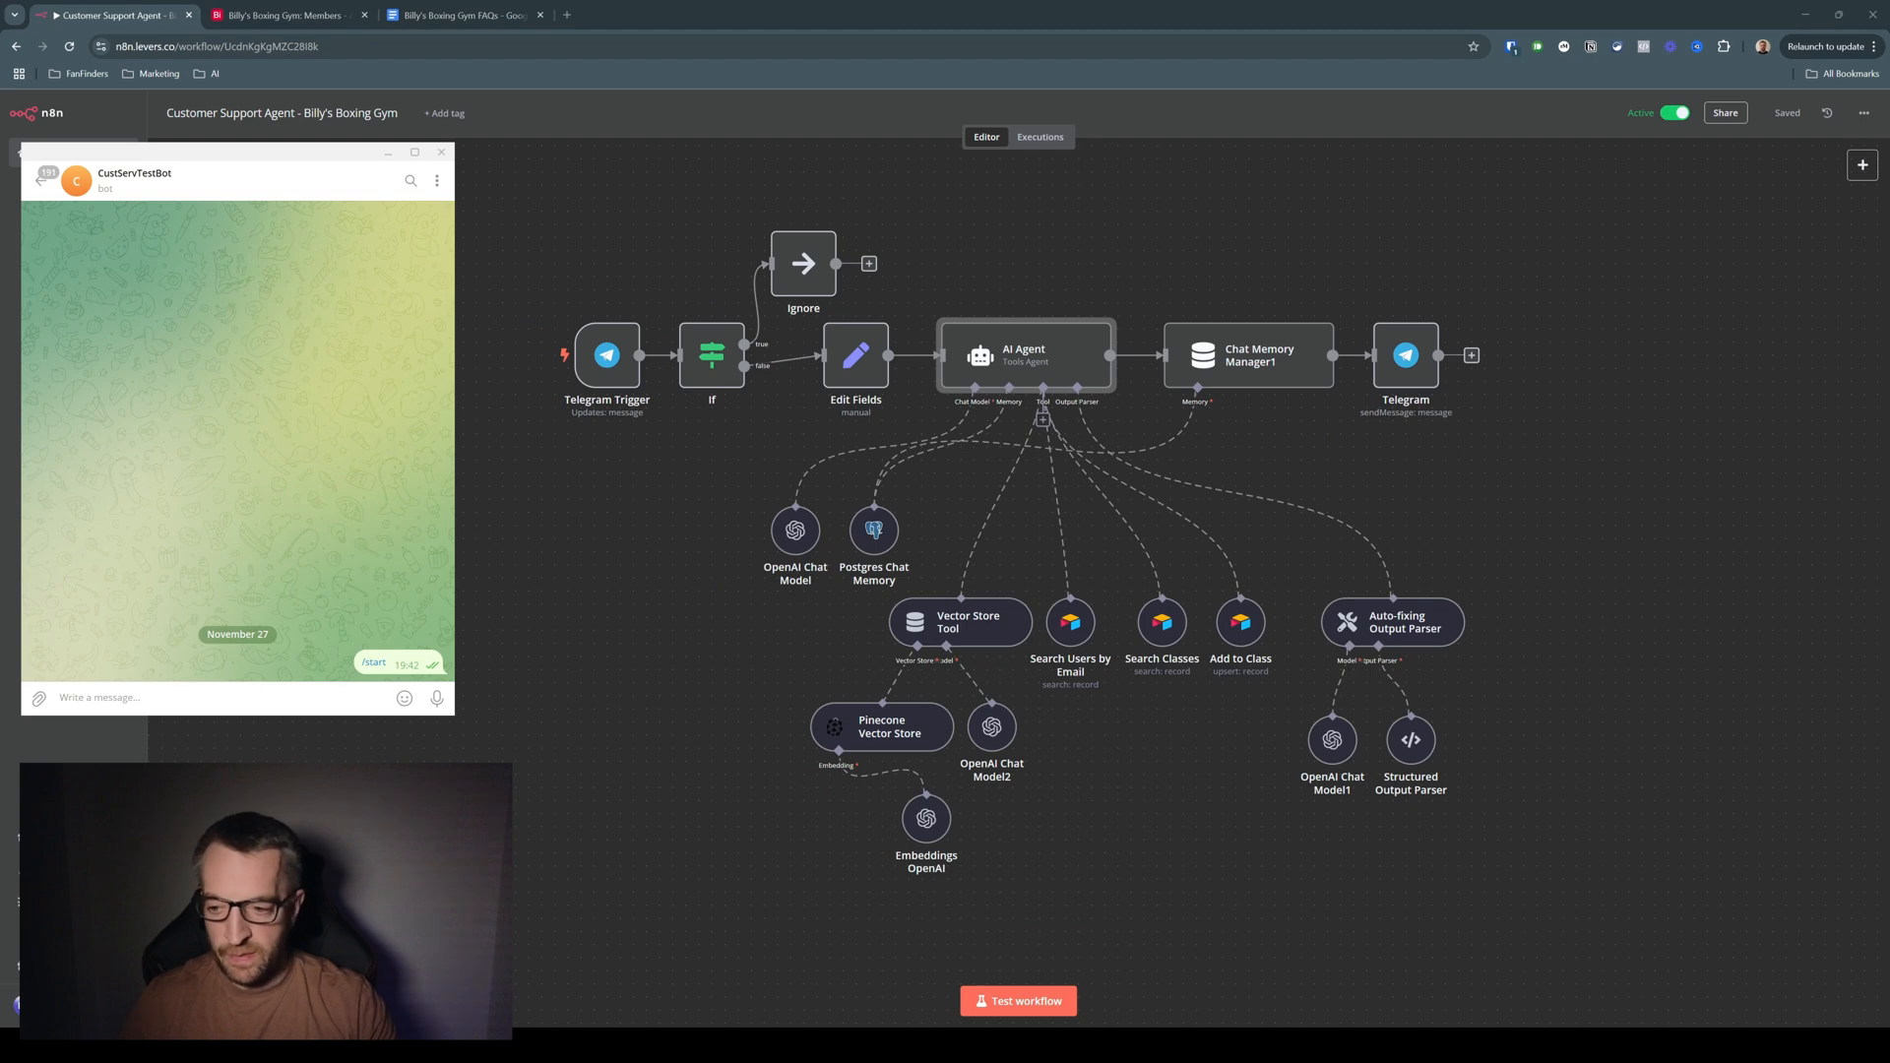
type("hey ")
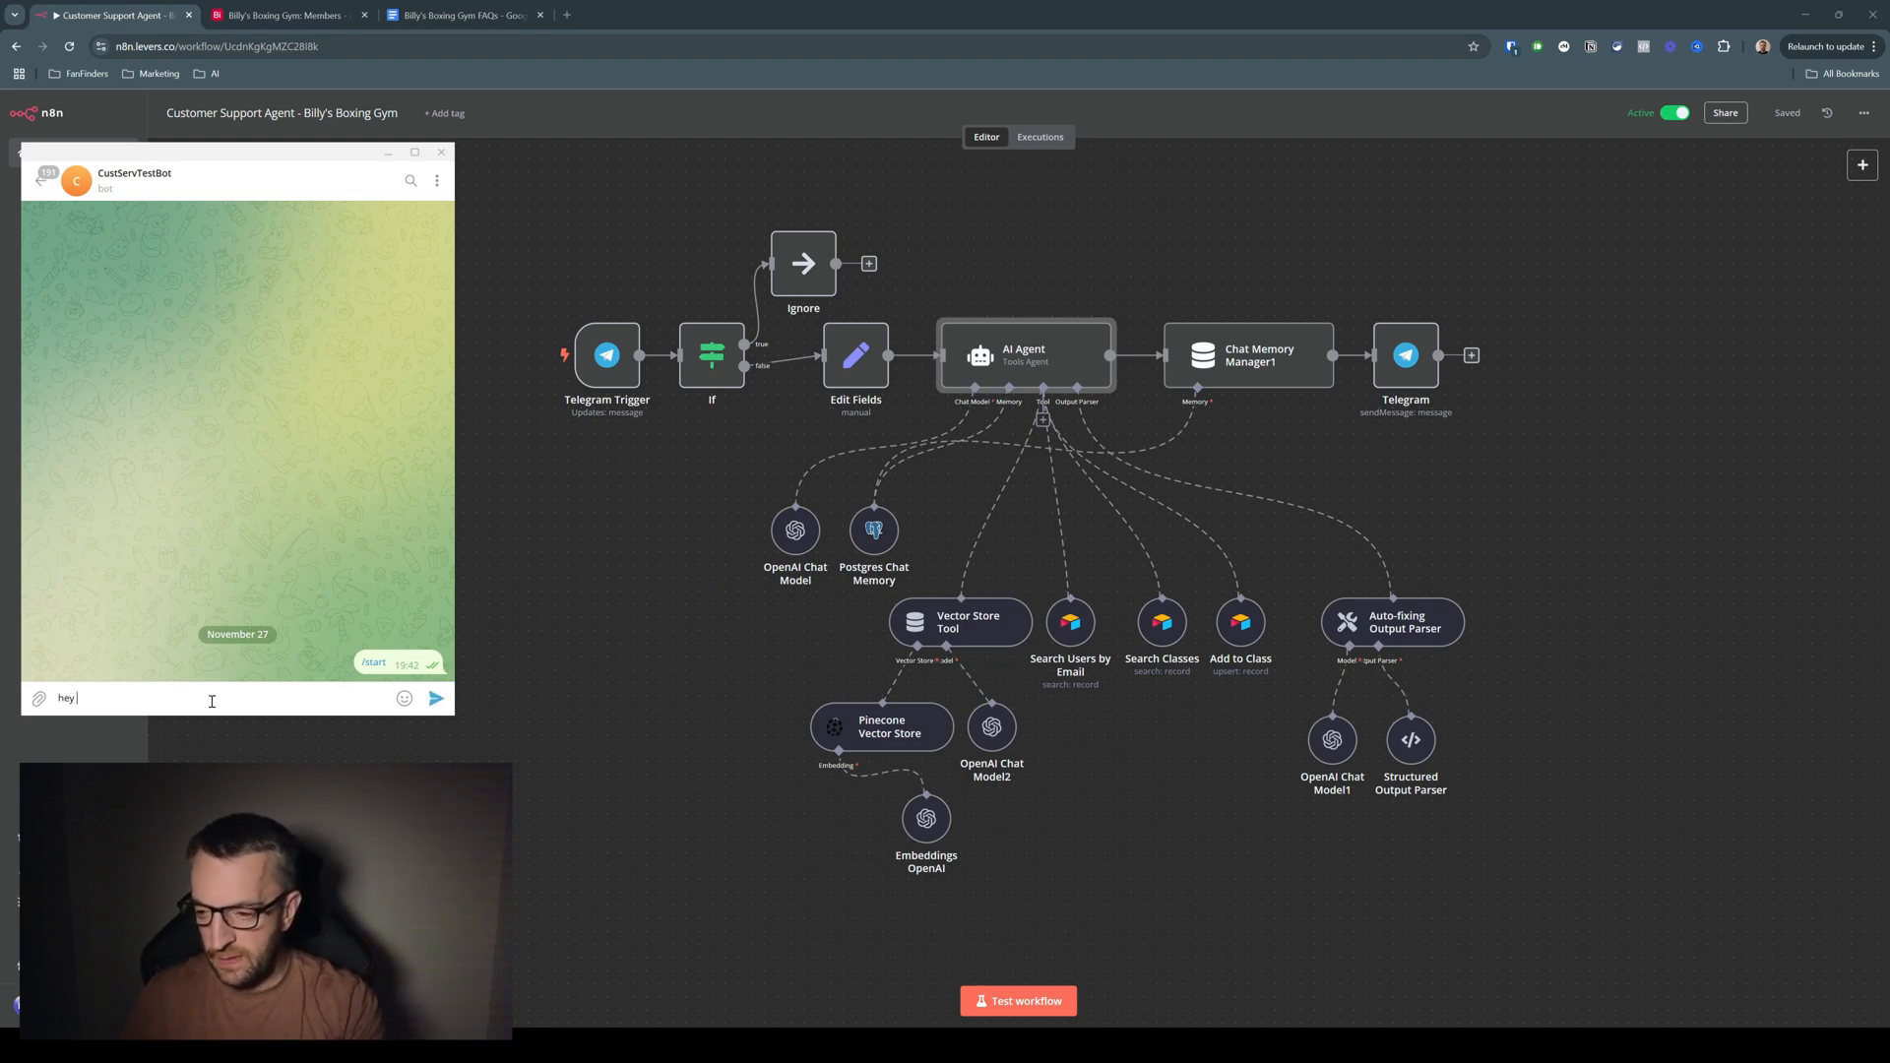
type("what's my members")
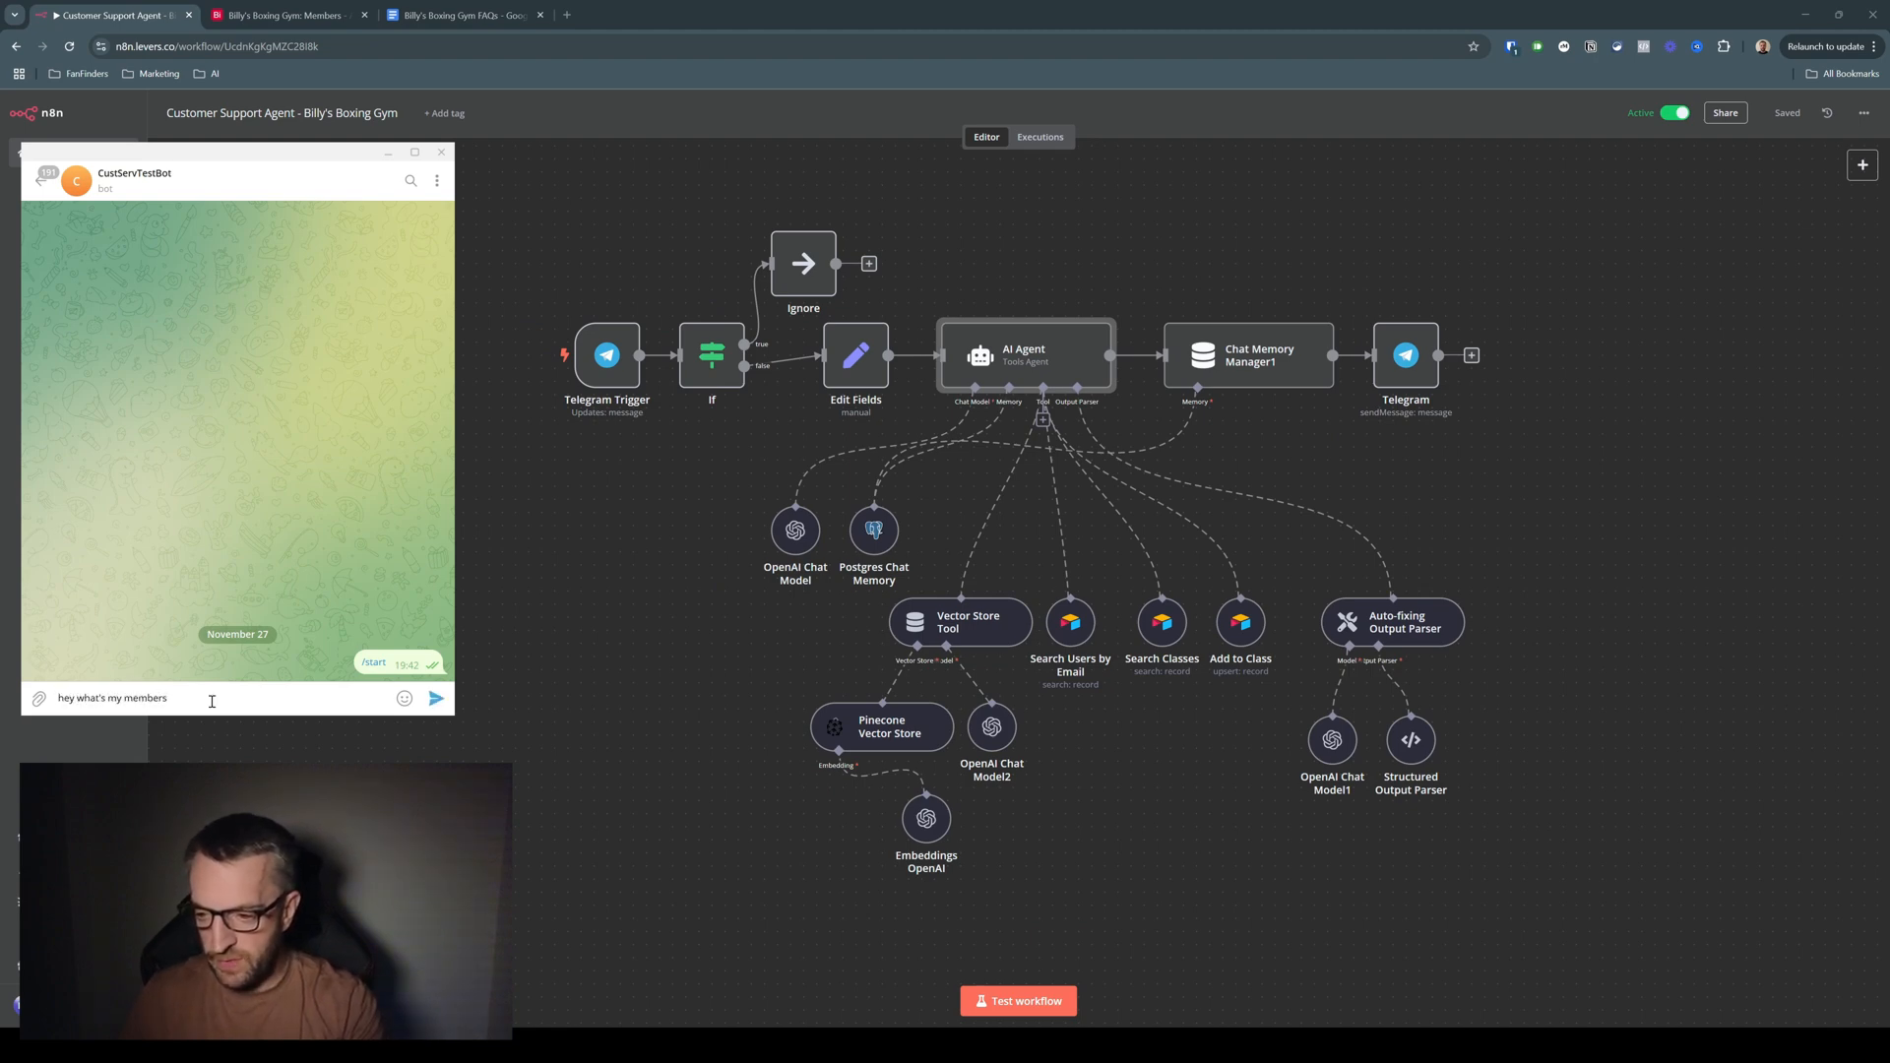
type("hip level?")
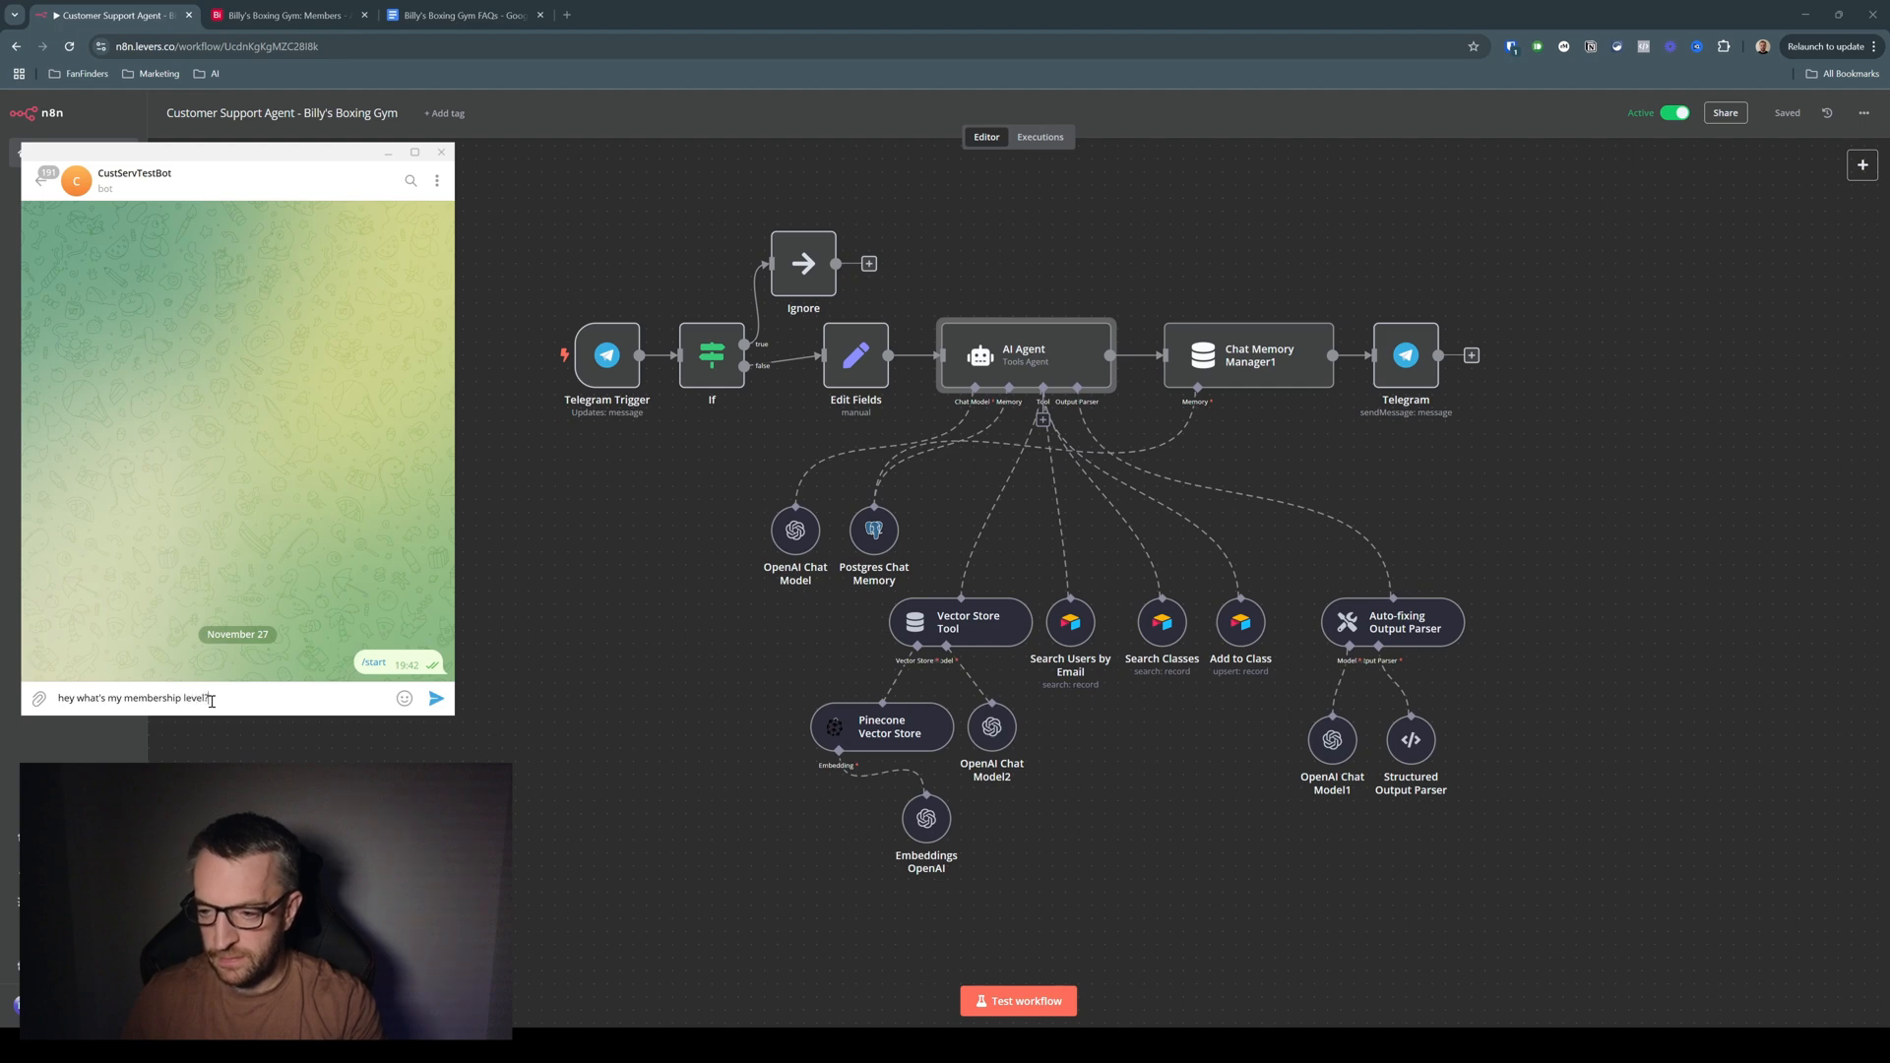
key("Return")
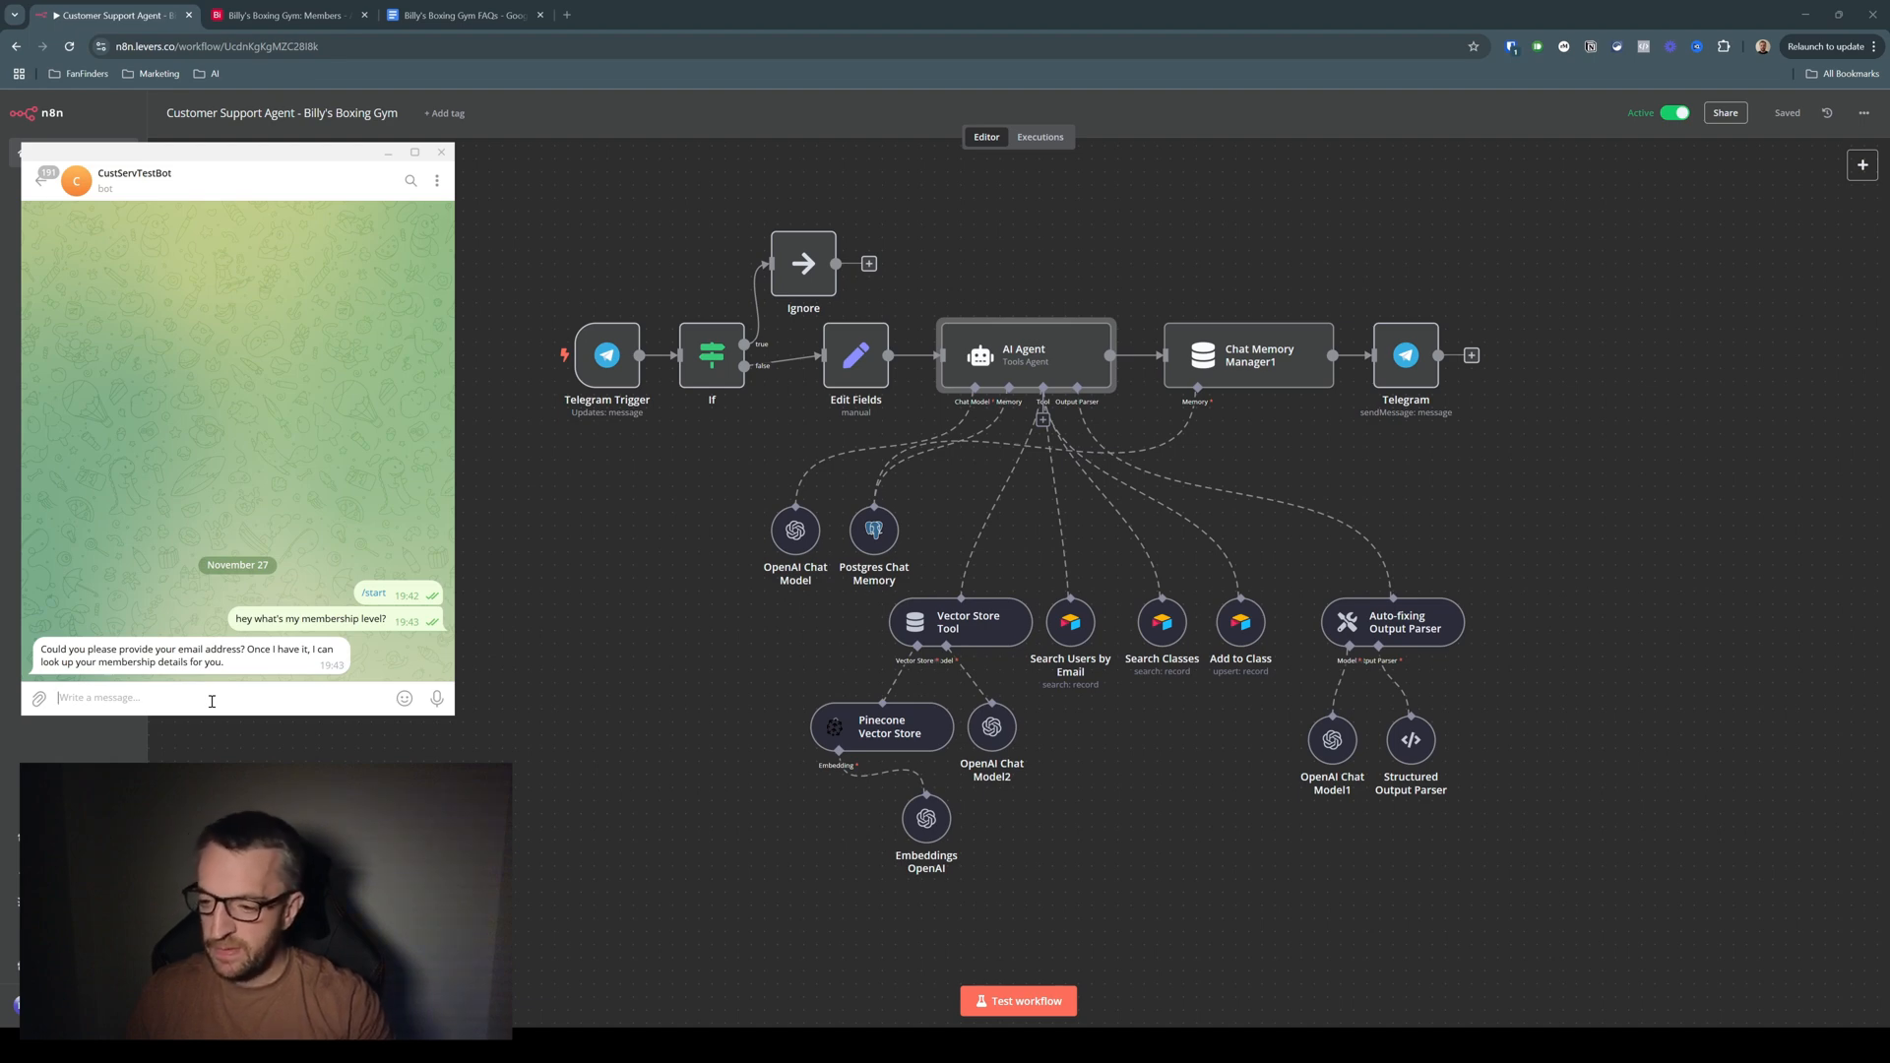
Reply to the bot with the member's email address and check that member's record in the Airtable Members table
key("ctrl+v")
key("Return")
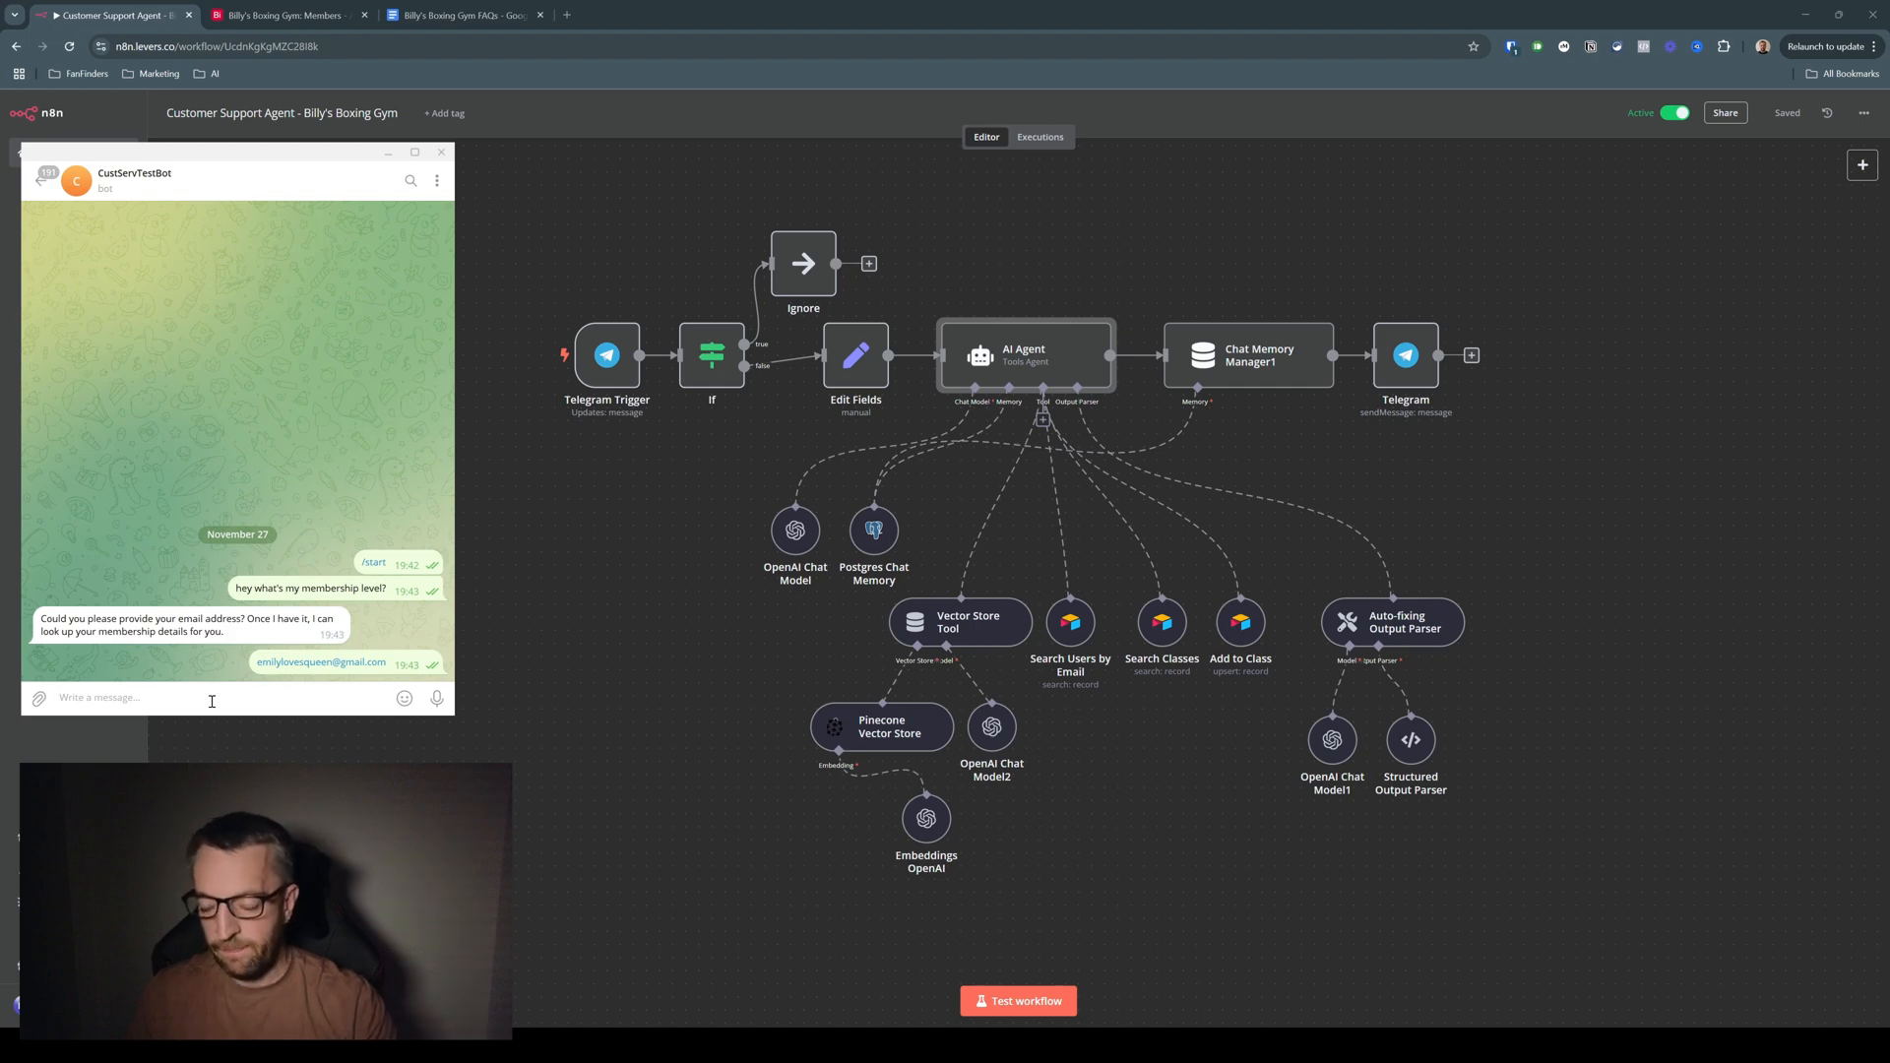
left_click(282, 12)
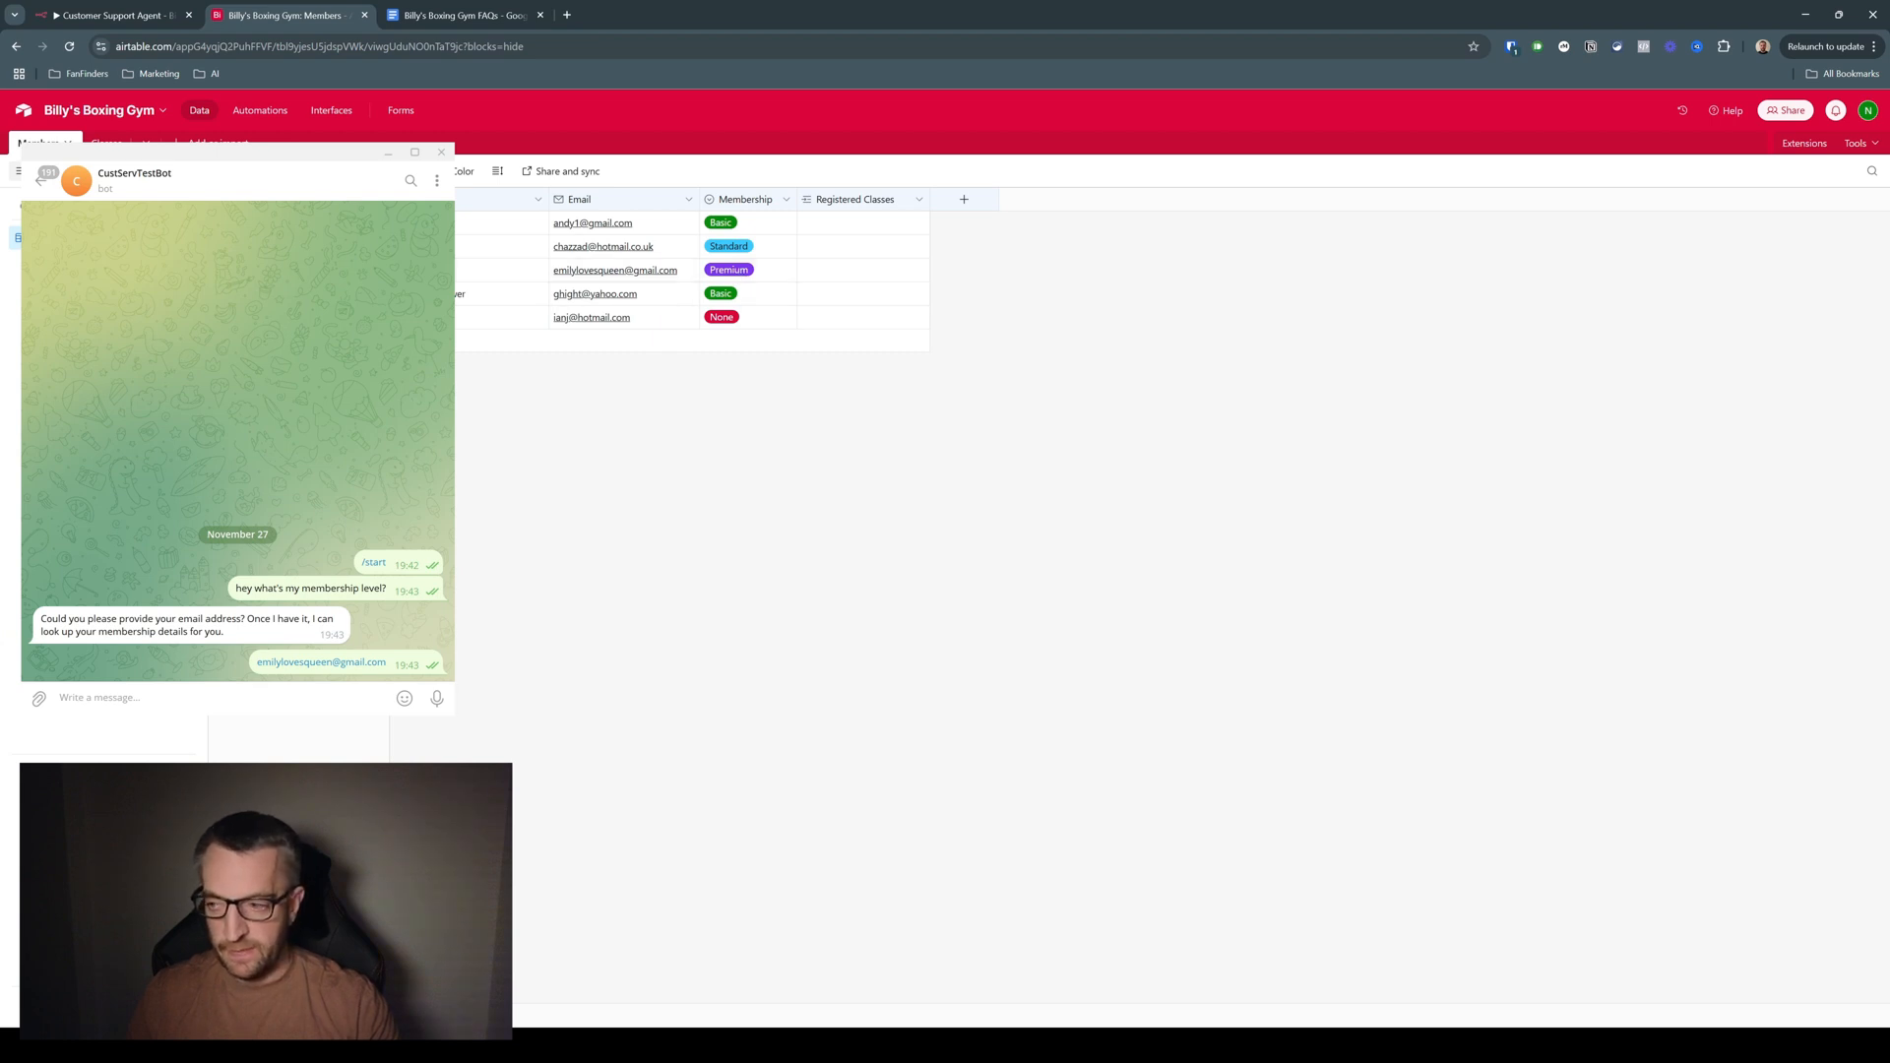
Ask the Telegram bot "when's the next ladies only class?" and check the class date in the Airtable Classes table
left_click(116, 15)
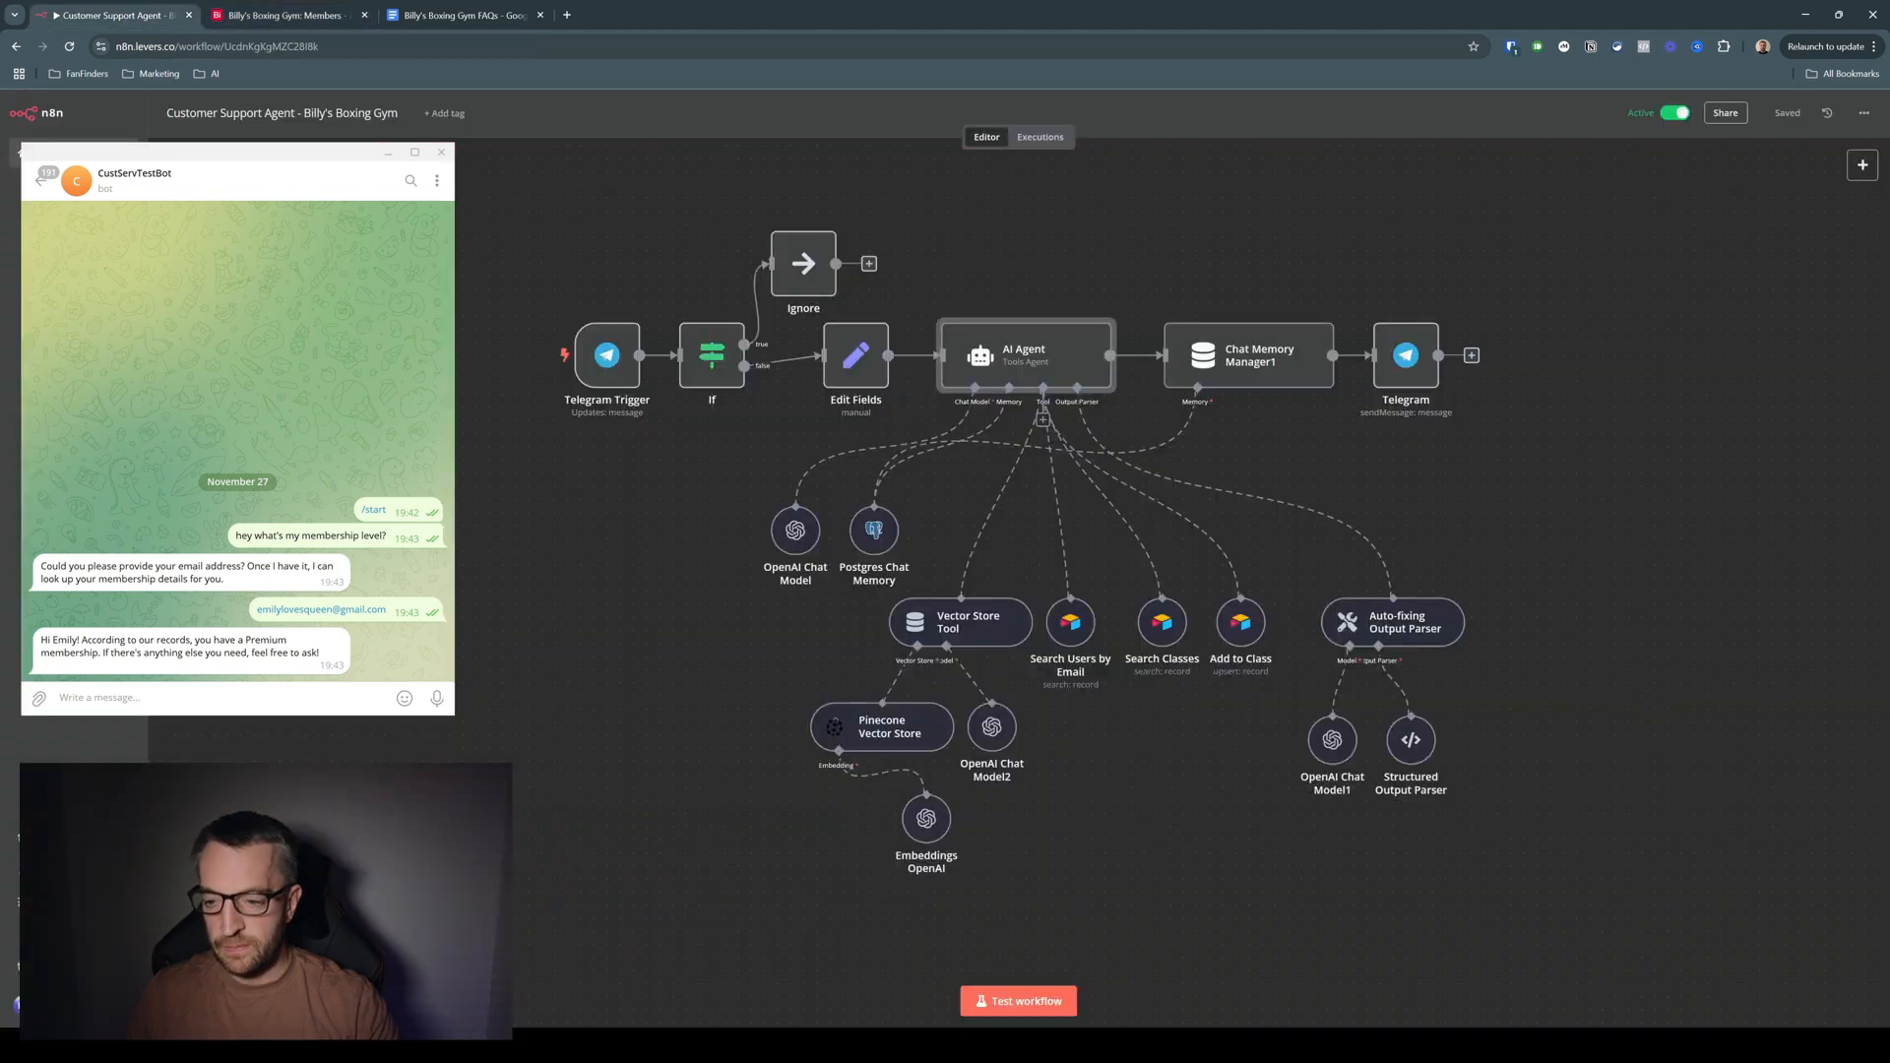
left_click(180, 695)
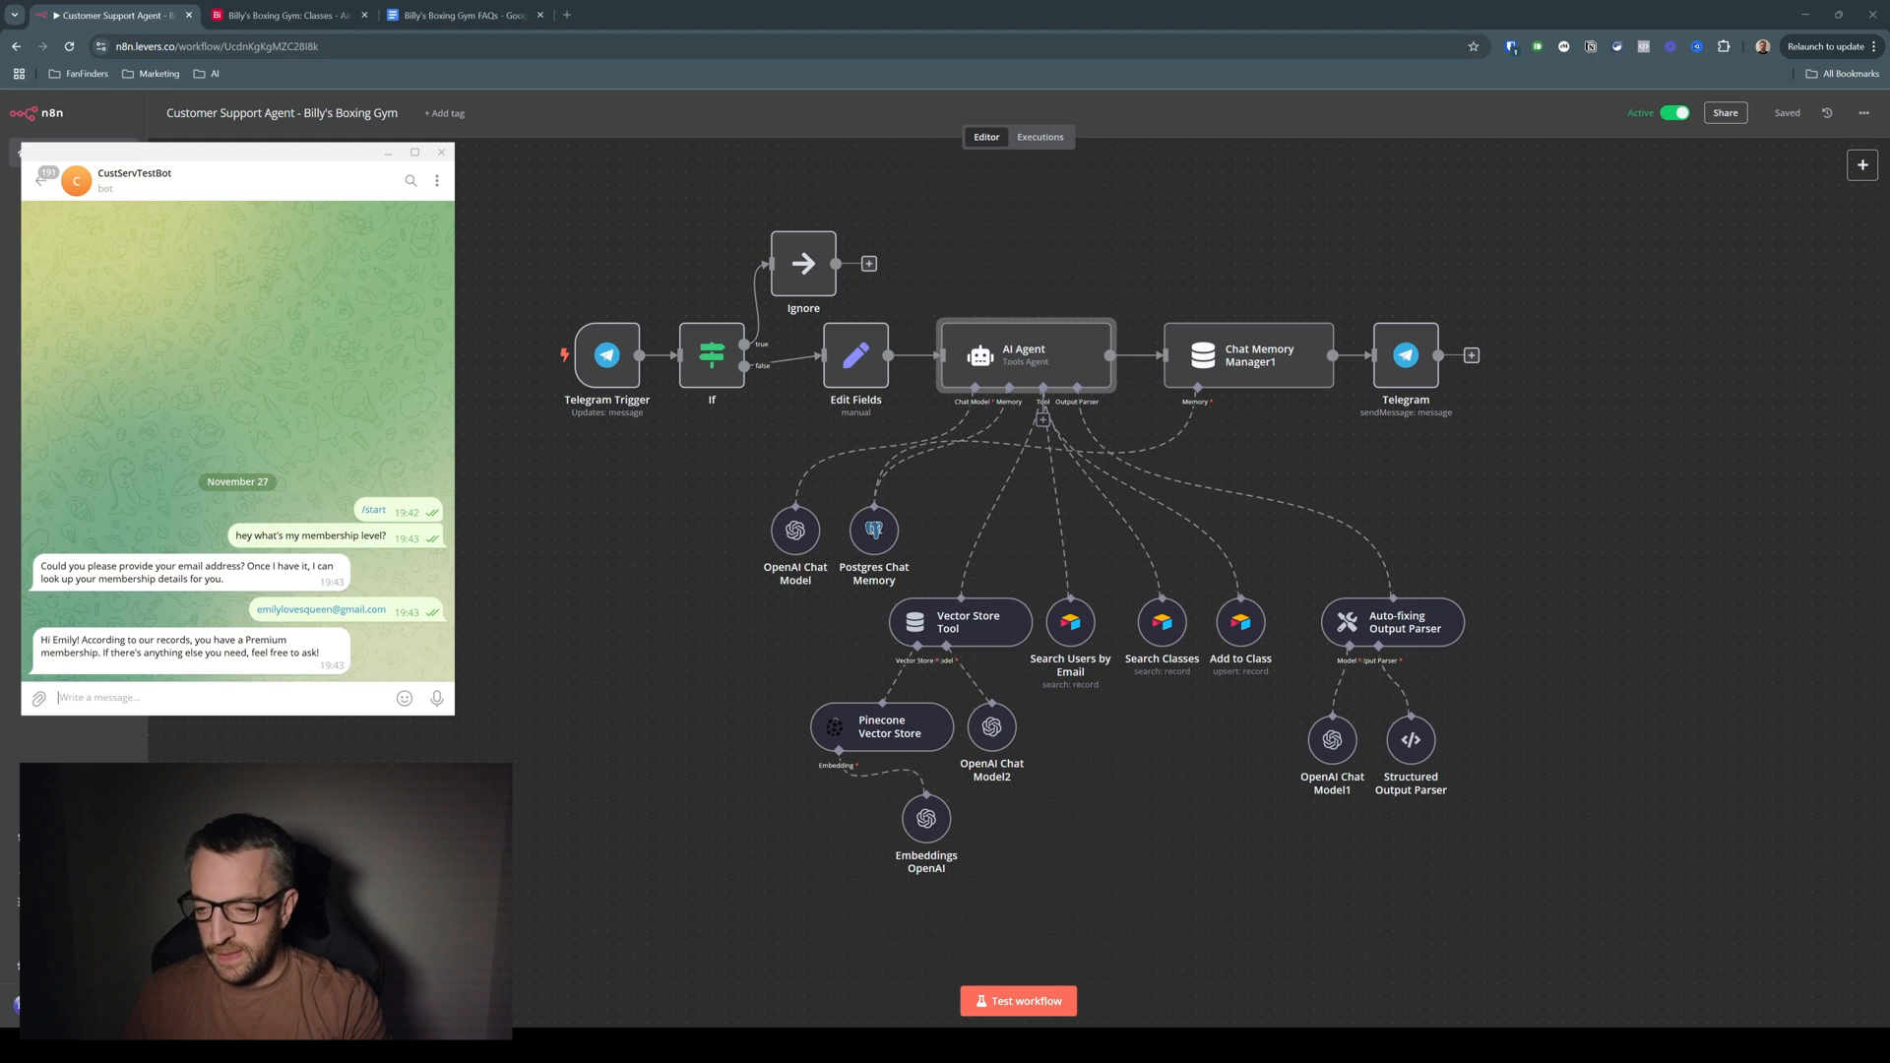
type("when's the next ladi")
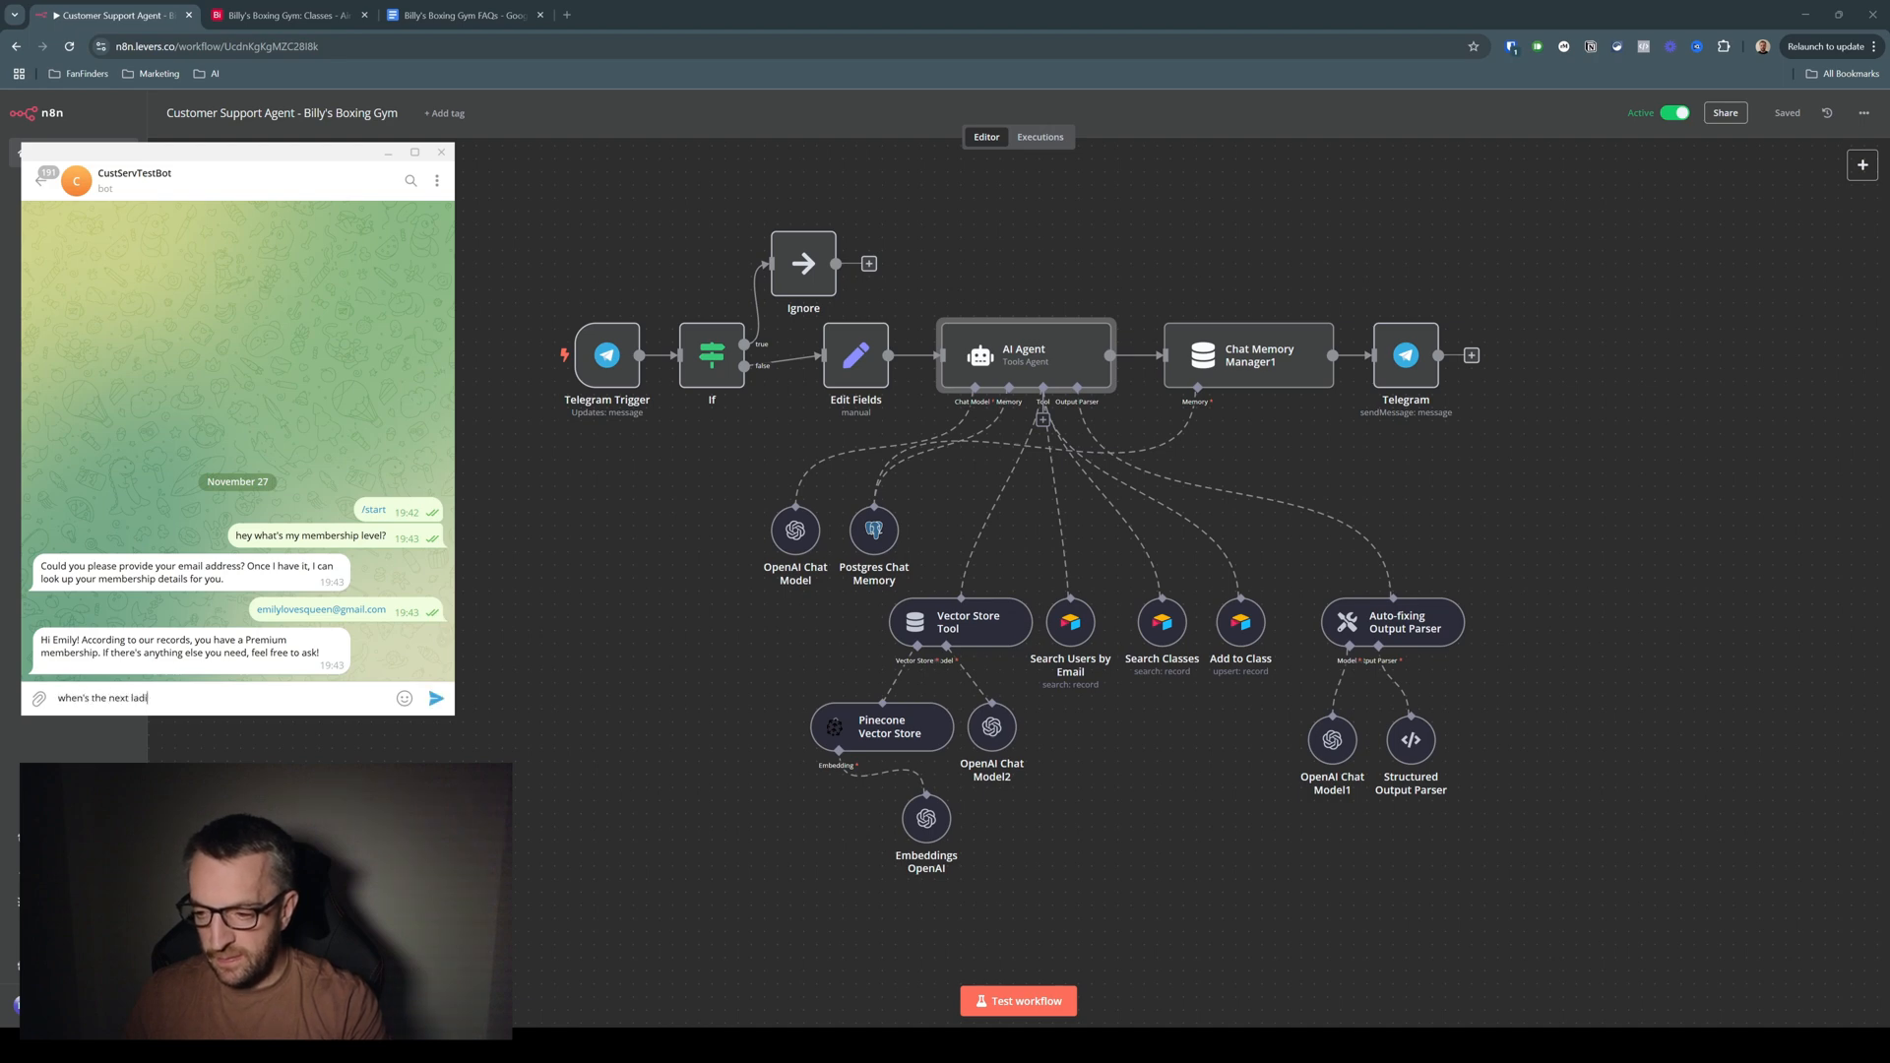
type("es only class?")
key("Return")
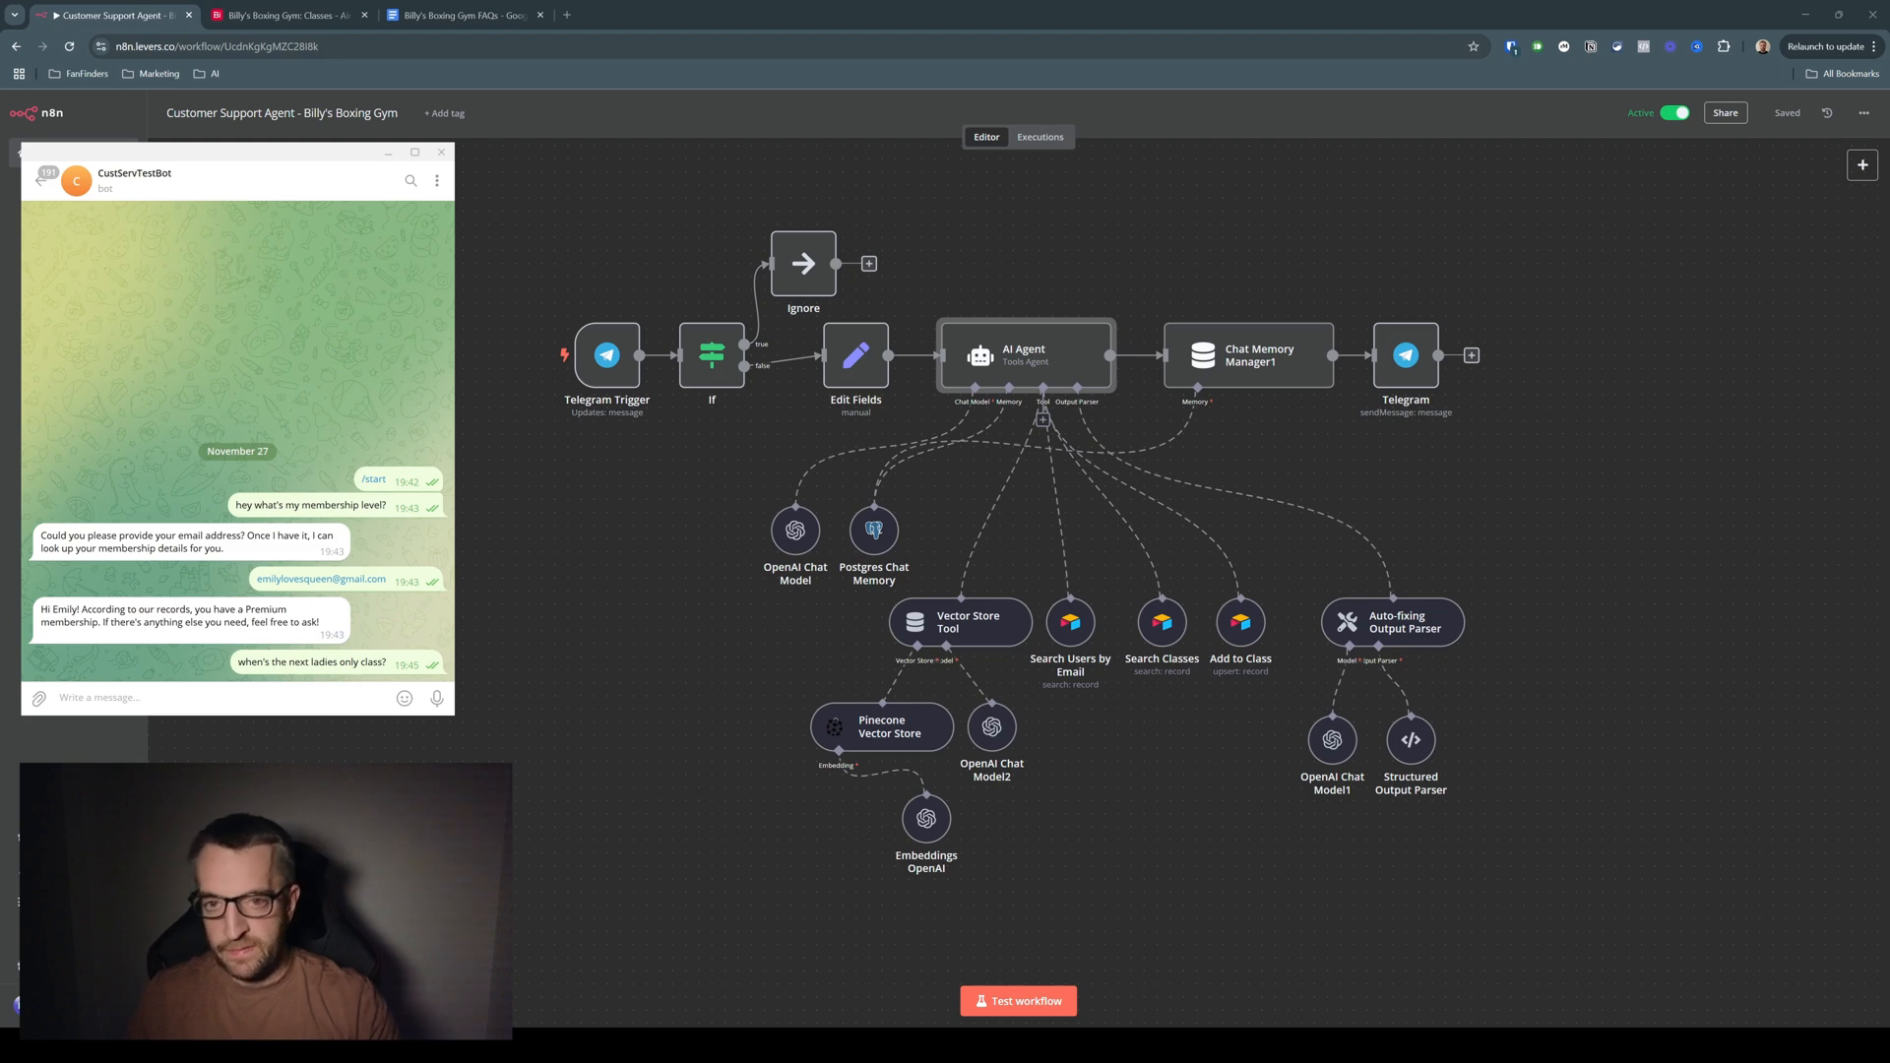
left_click(317, 13)
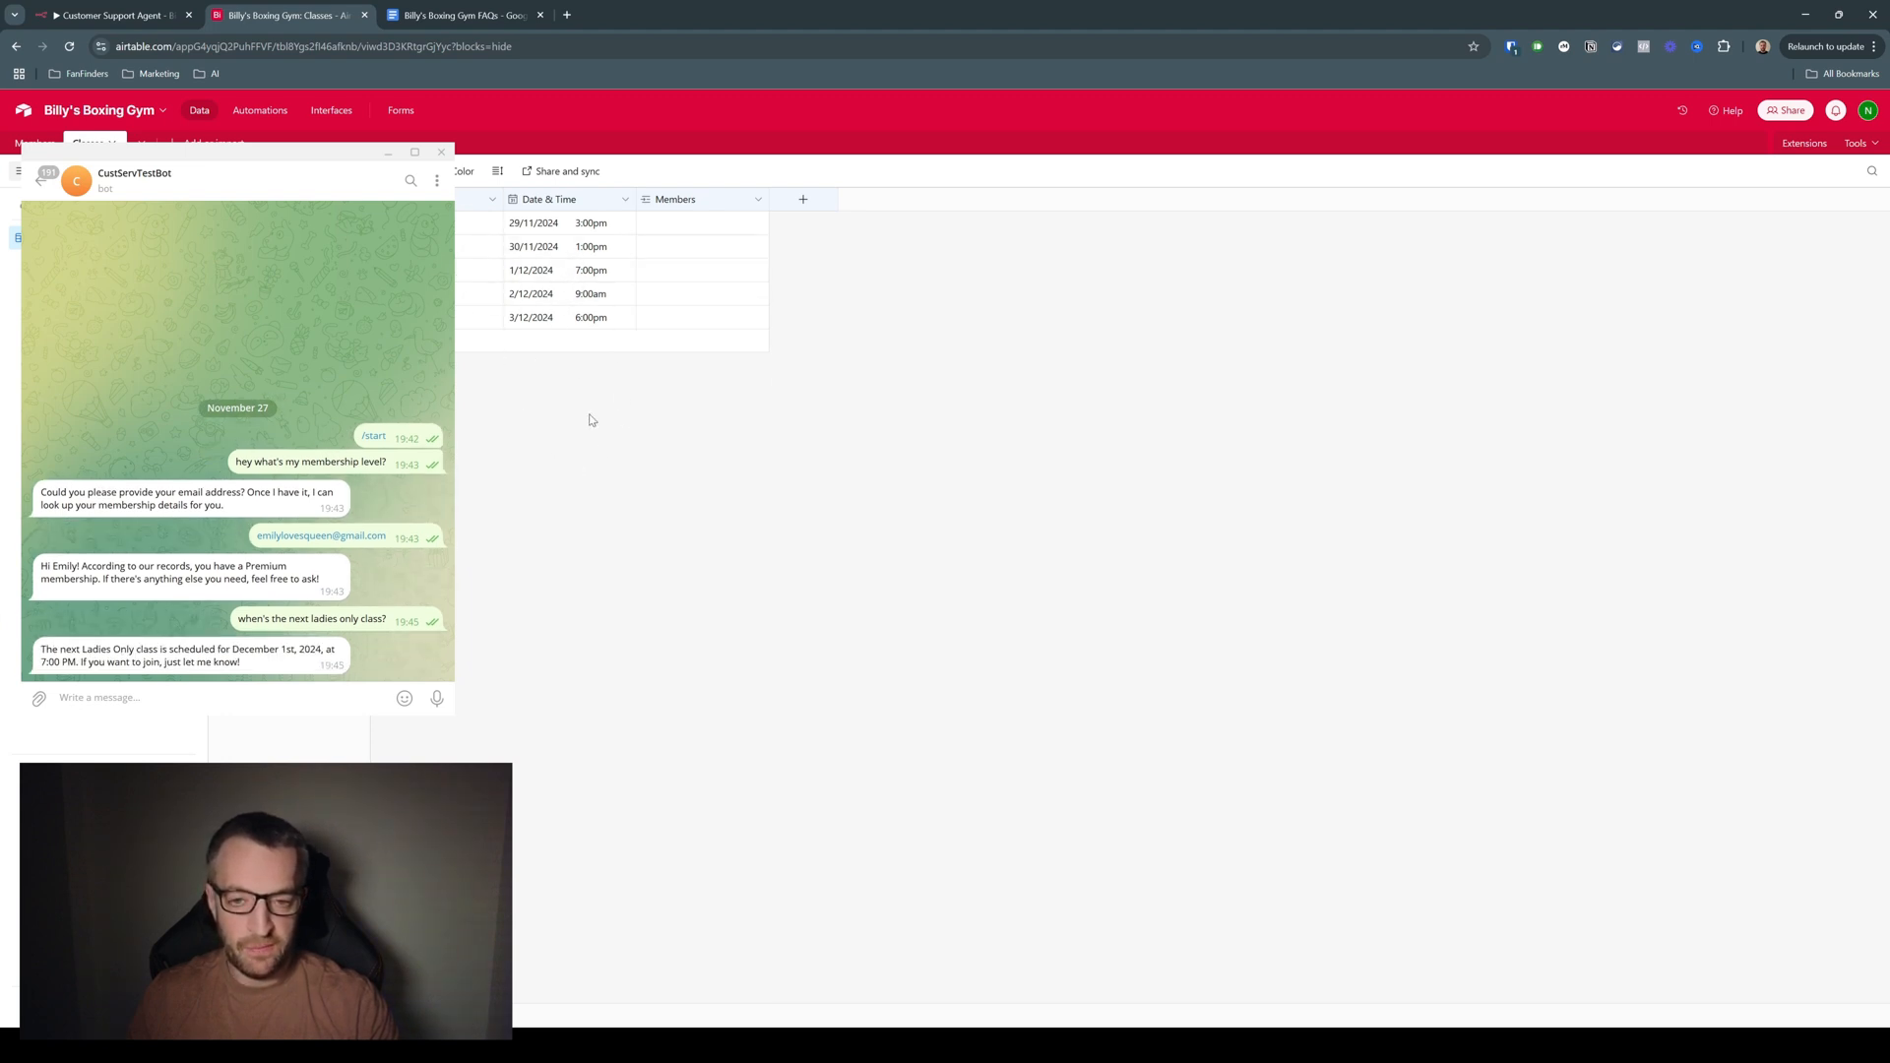
Send the bot "great can you add me to that class please" and check the registration in the Airtable Classes and Members tables
left_click(132, 15)
left_click(182, 700)
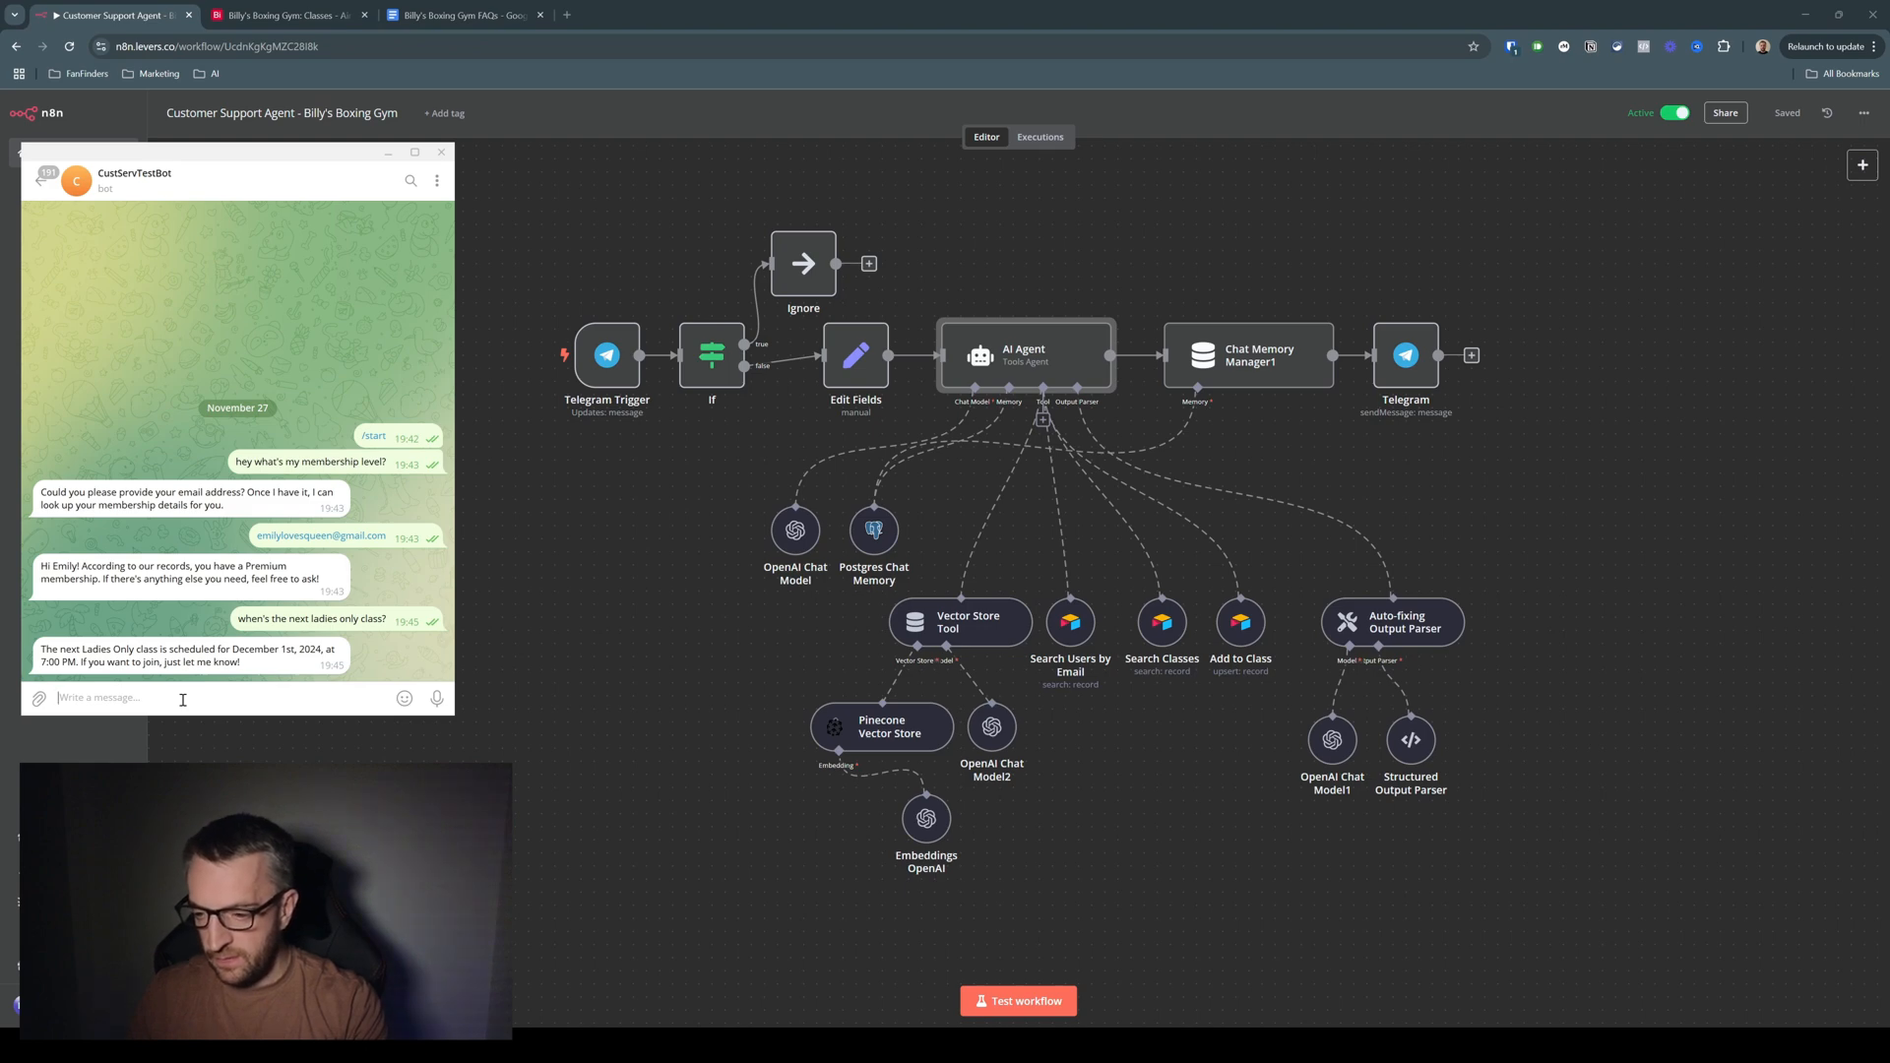
type("great can you add me")
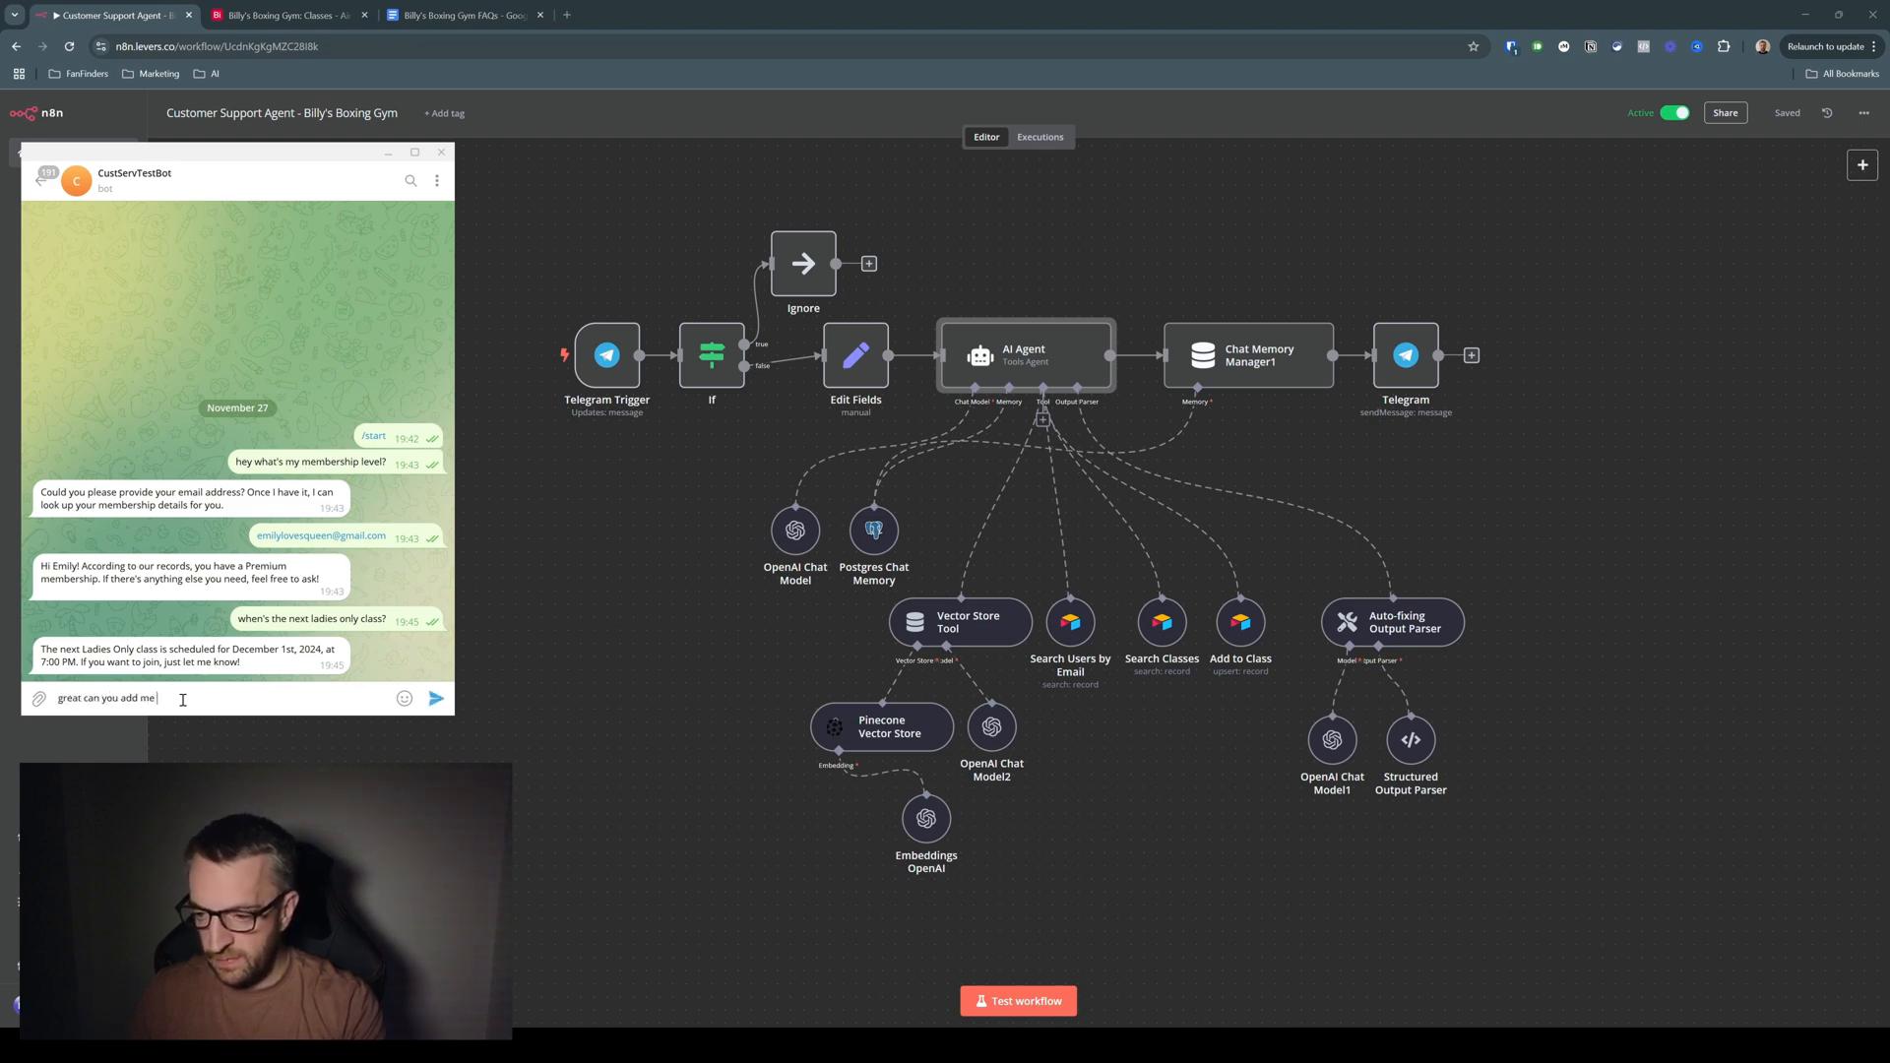
type(" to that clas")
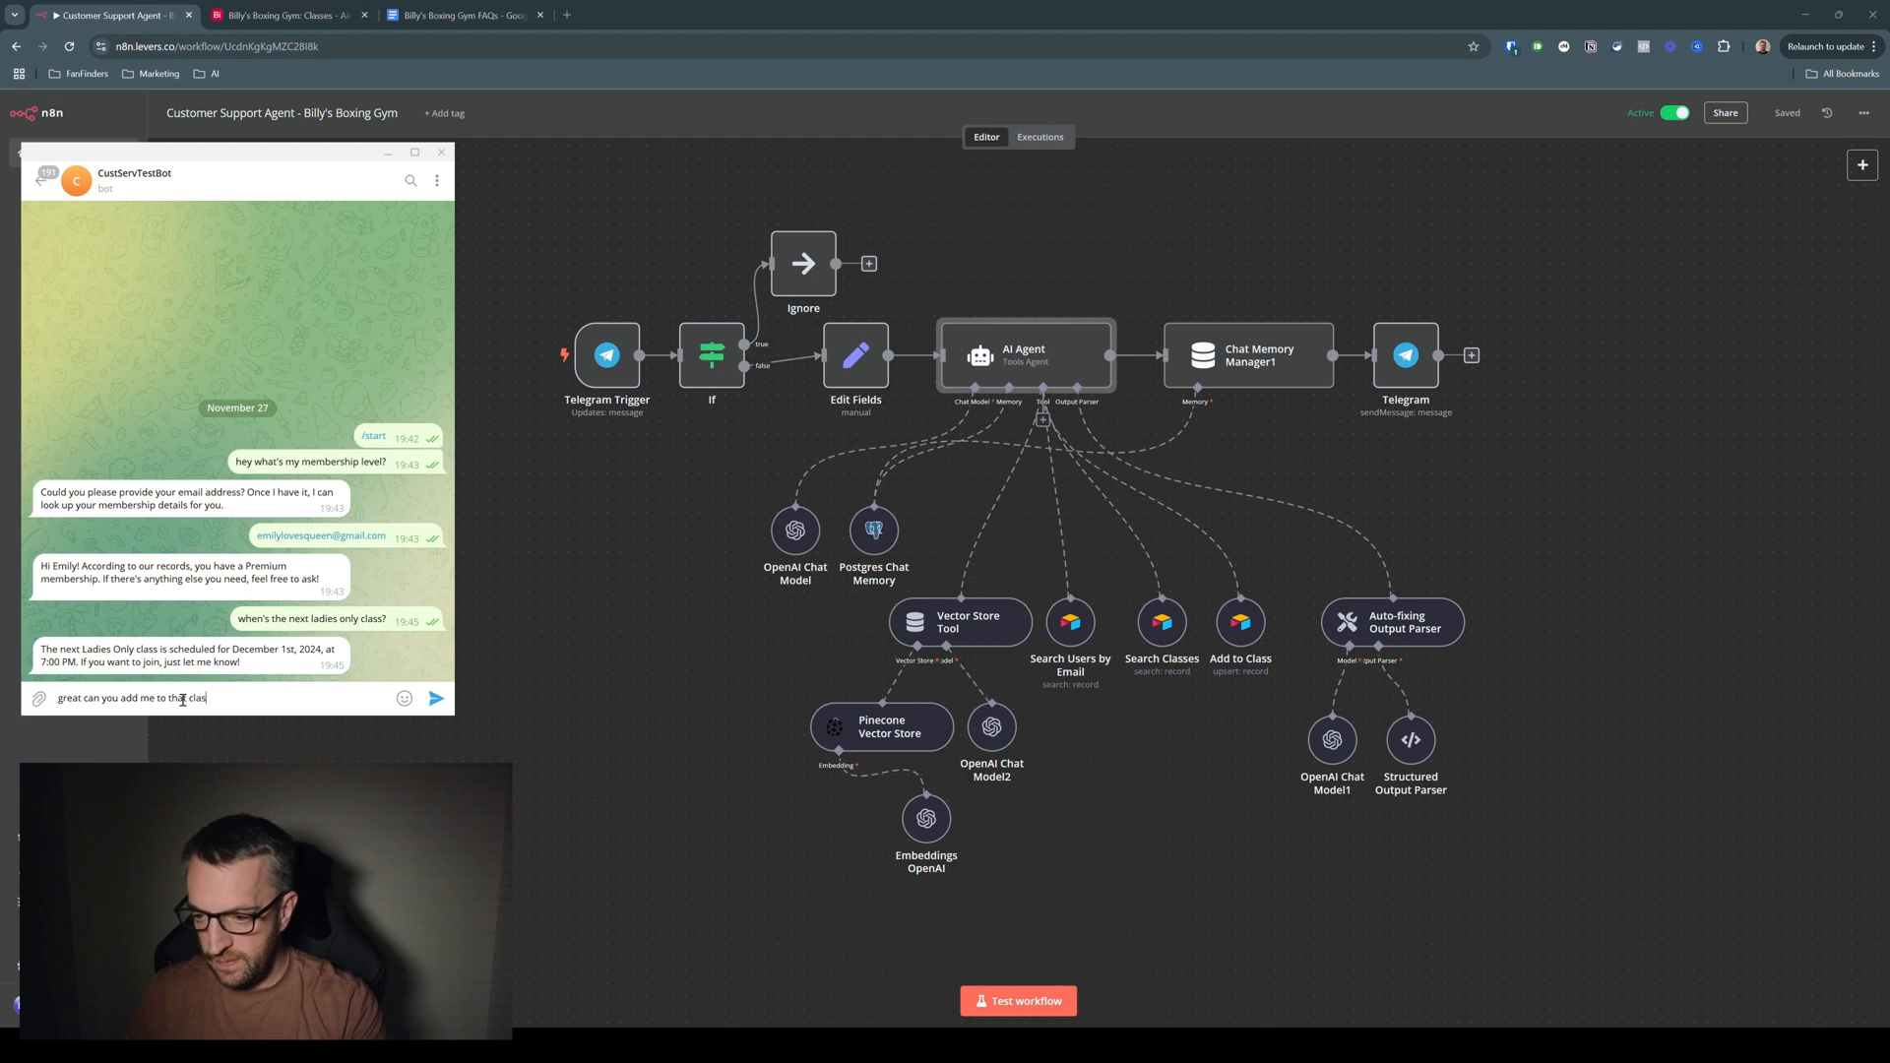
type("s please")
key("Return")
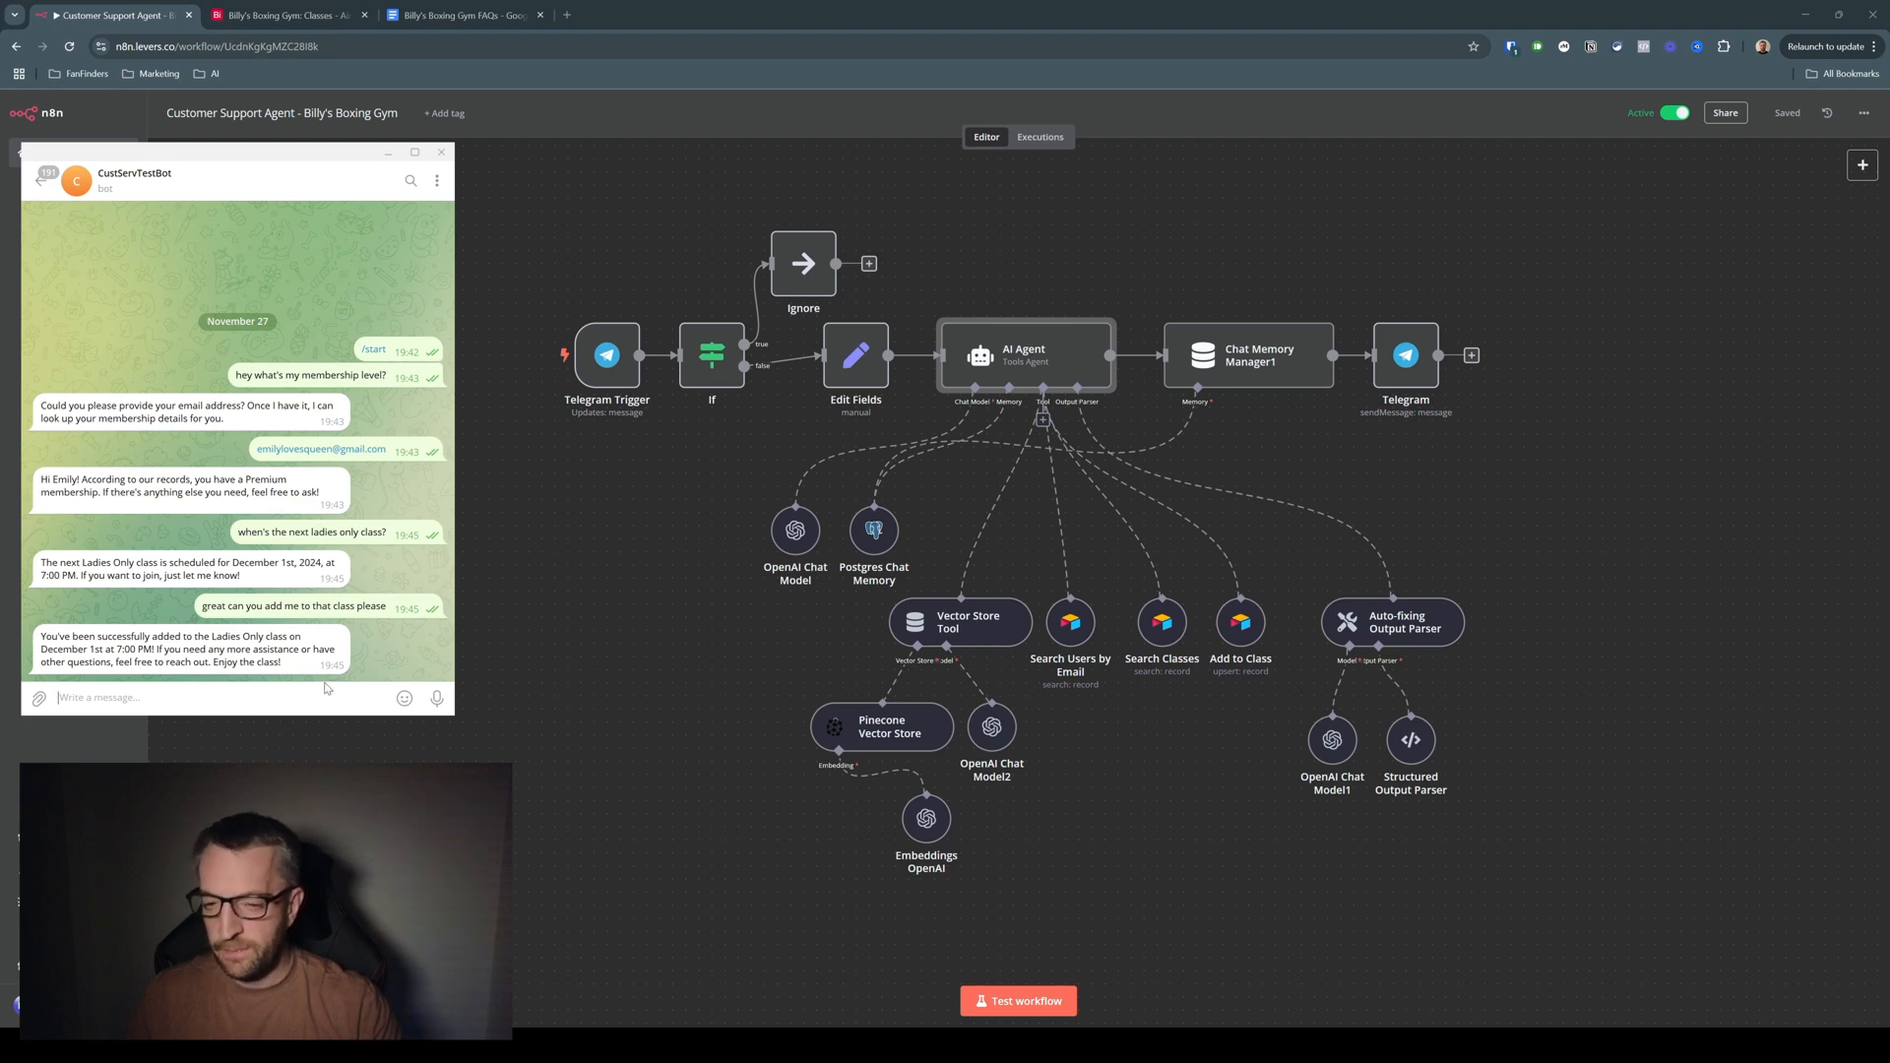
left_click(286, 15)
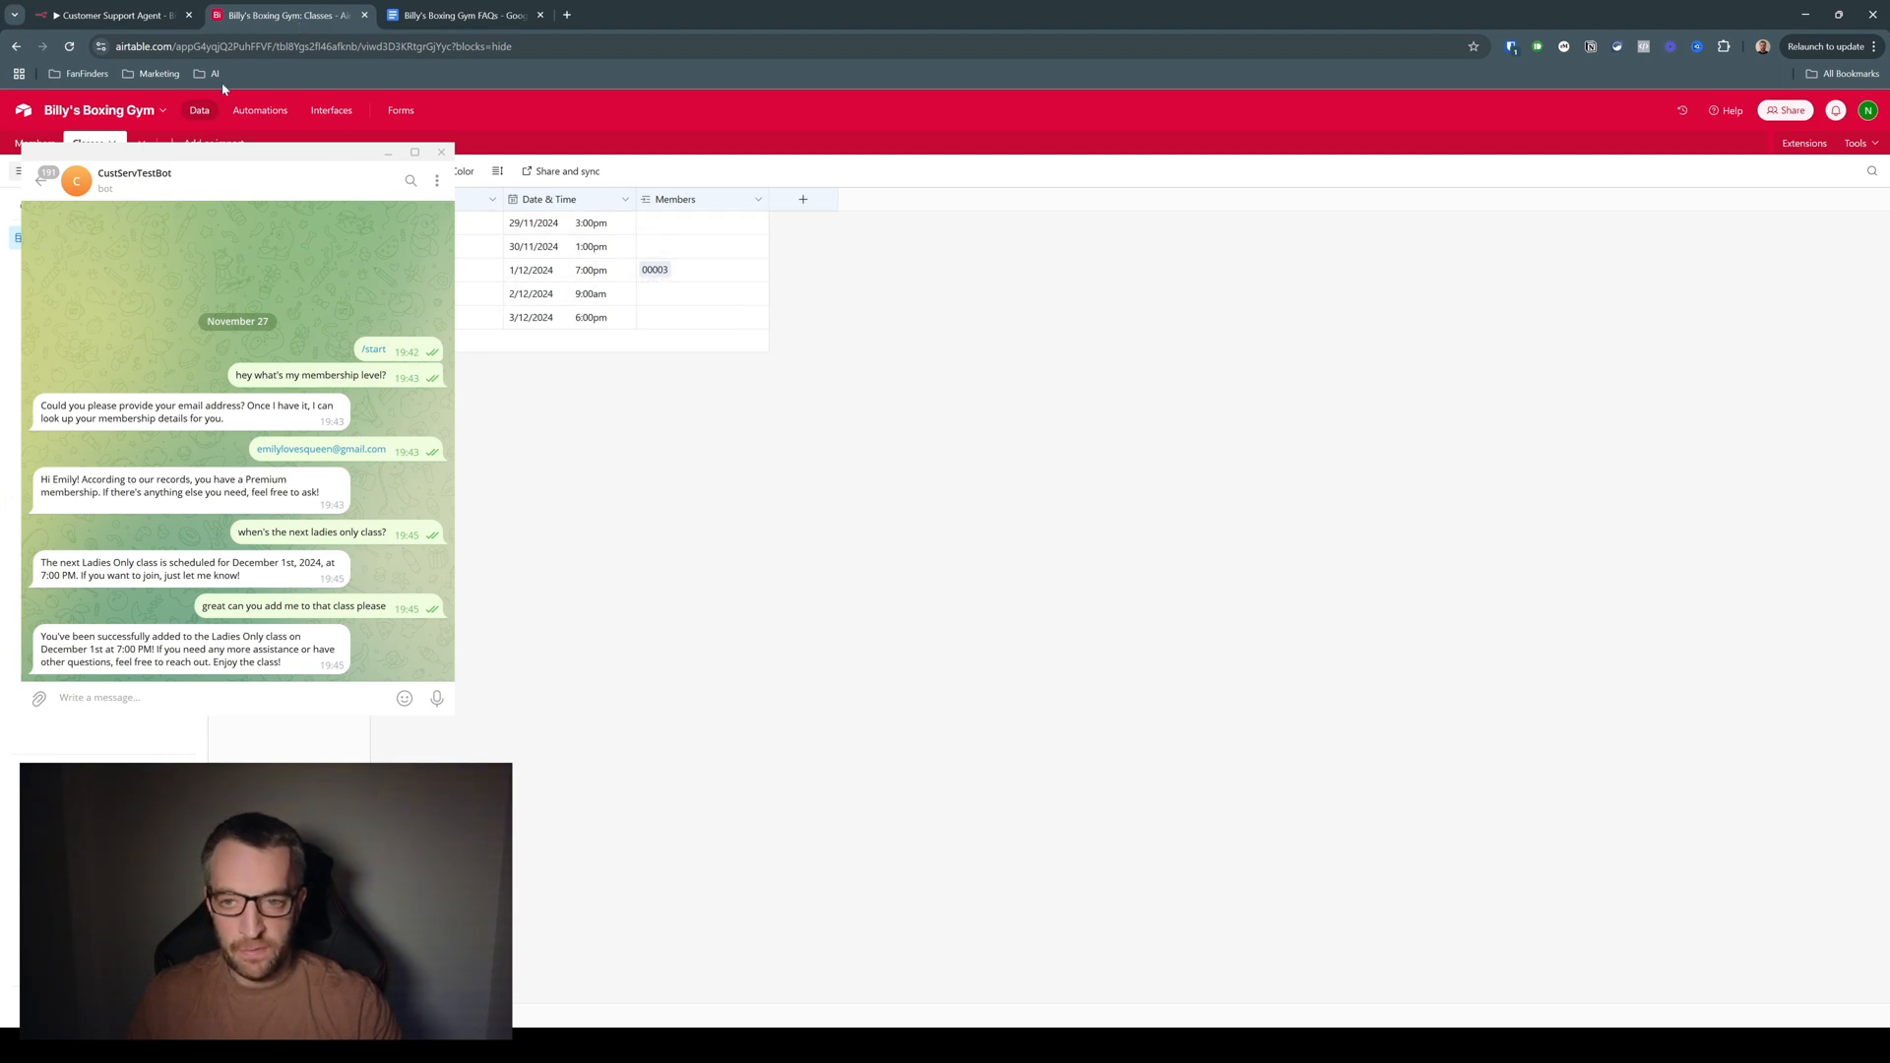
left_click(35, 139)
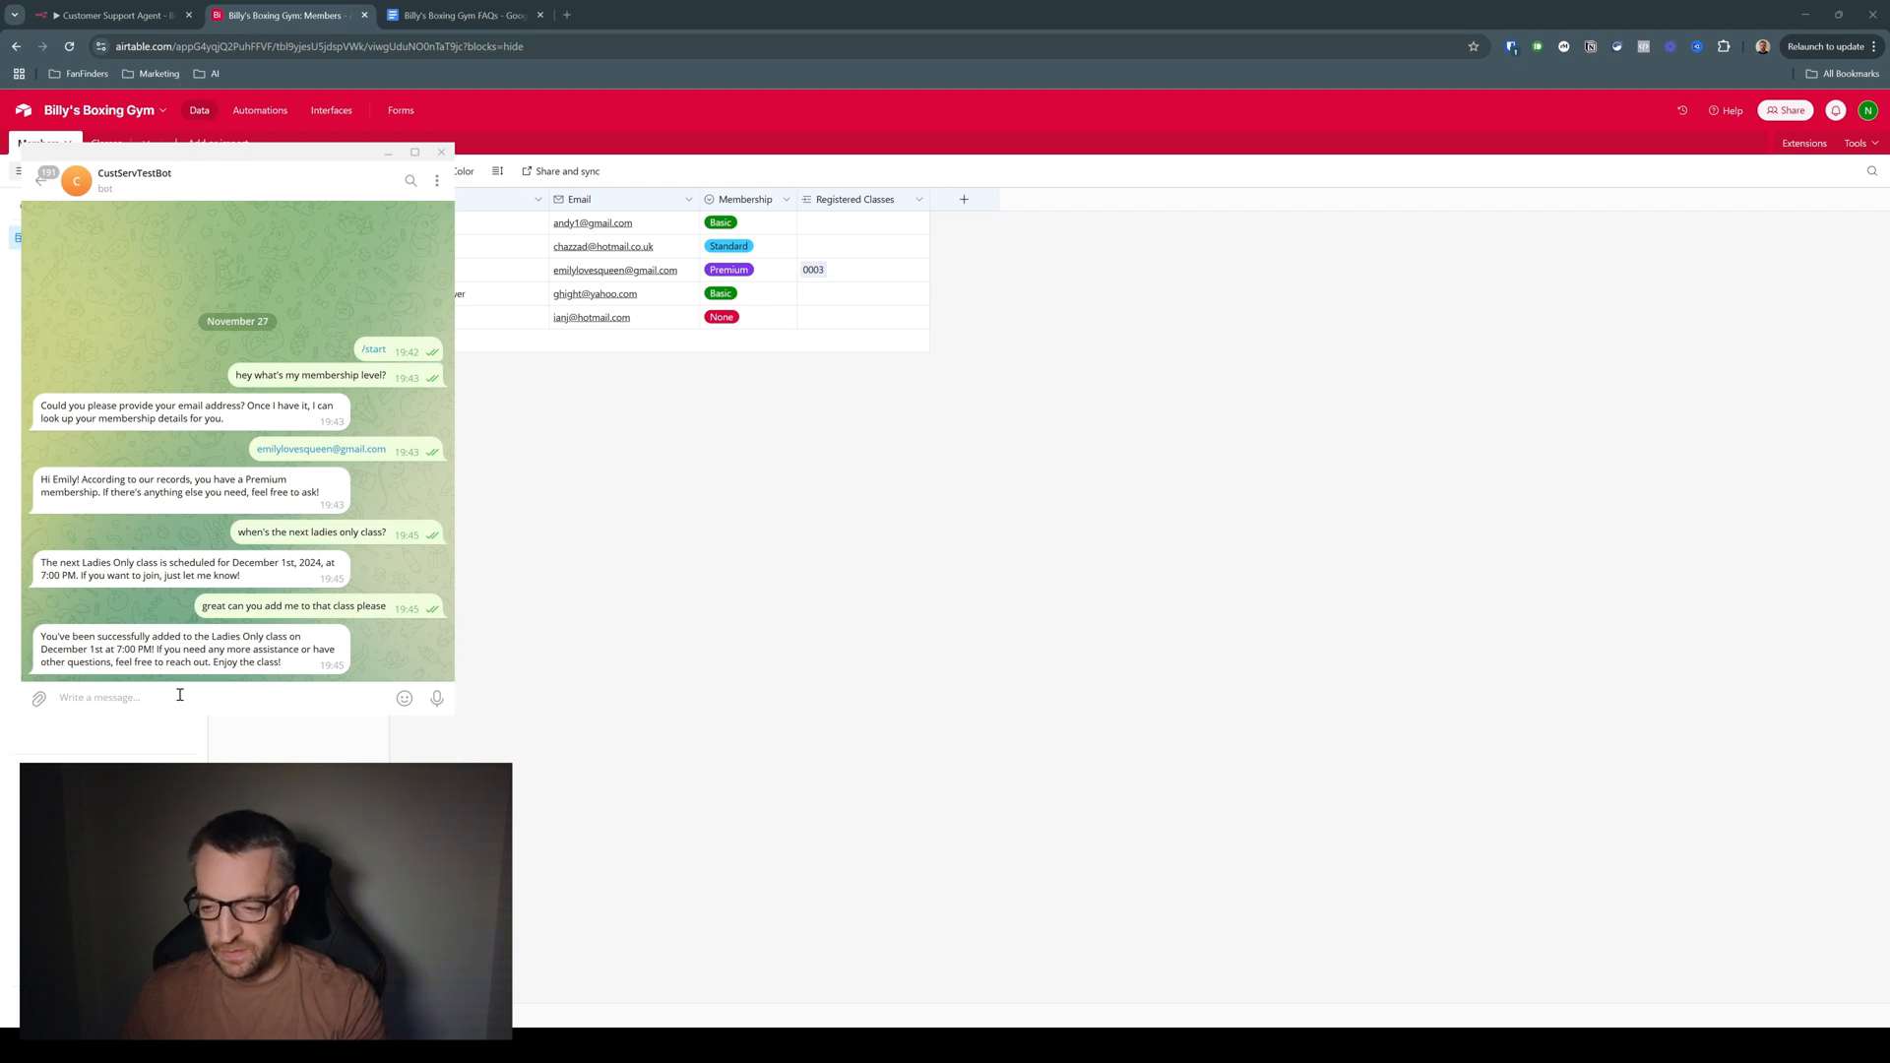
Ask the Telegram bot "what time does the gym open today?"
type("wh")
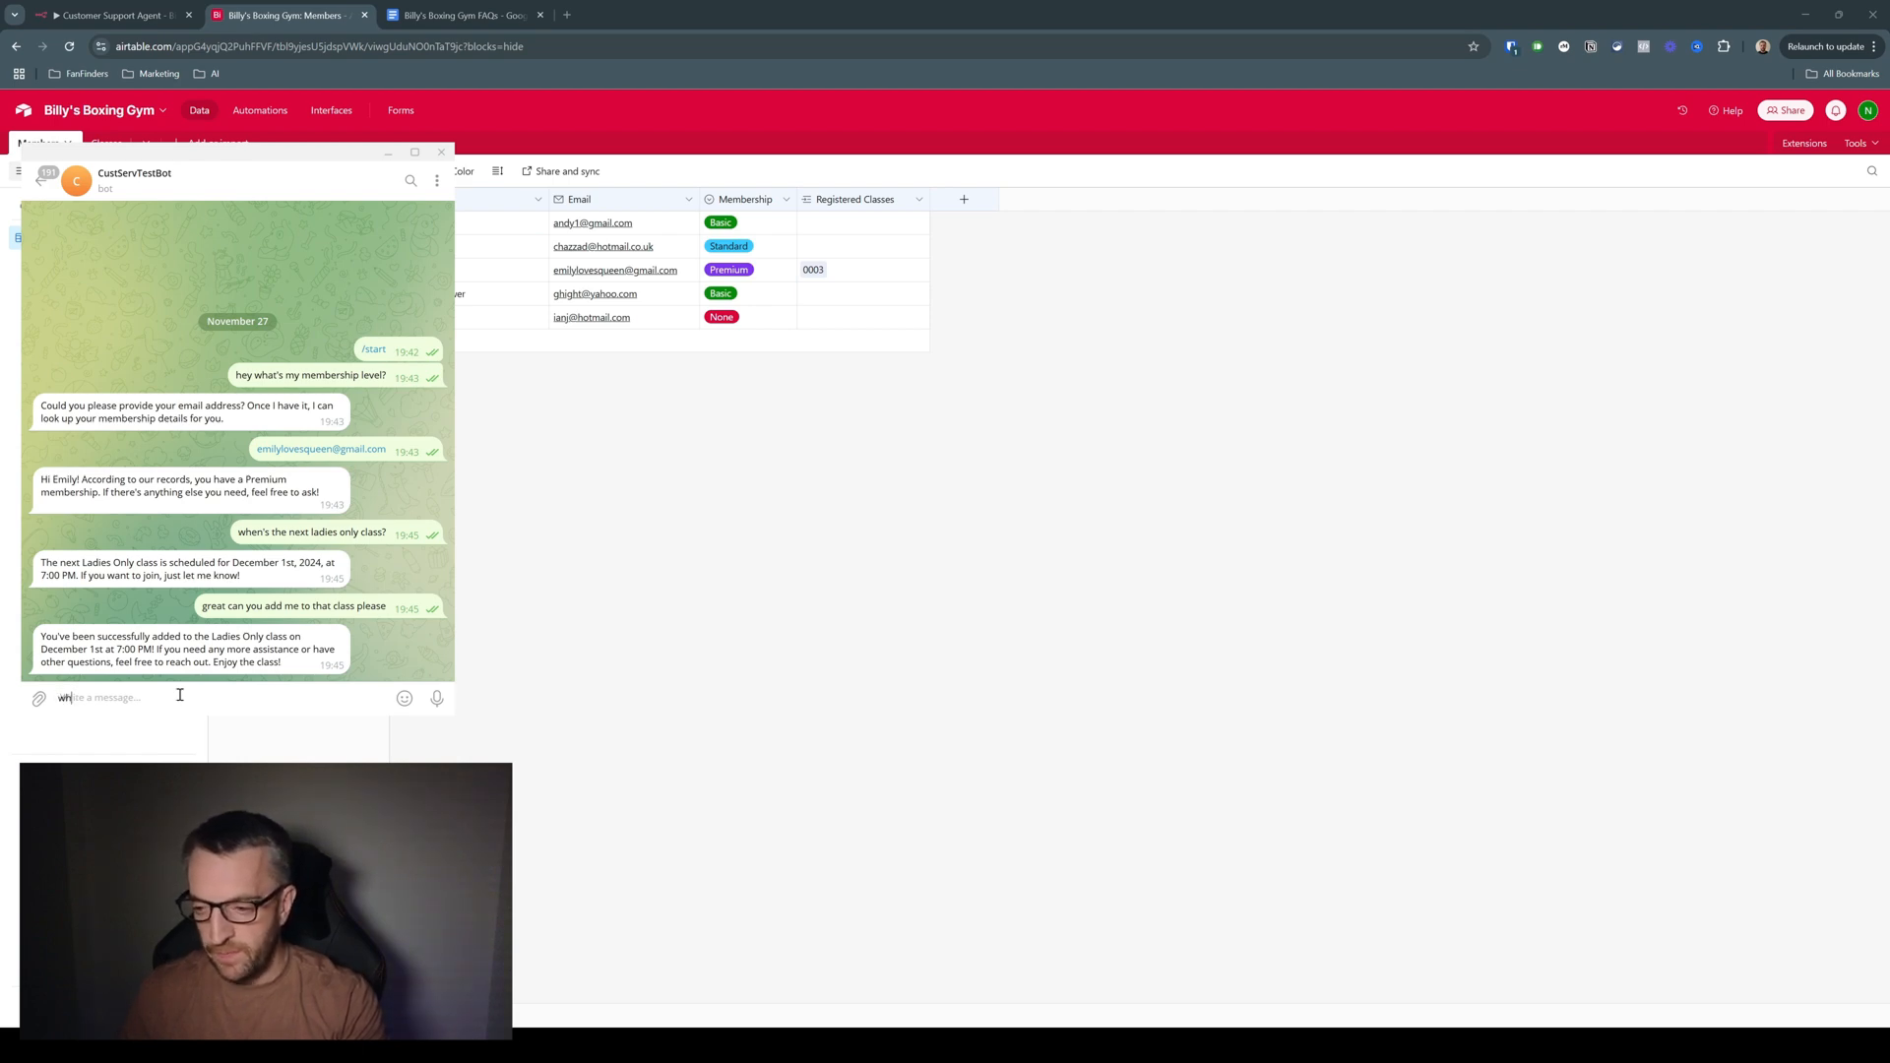
type("at time does the")
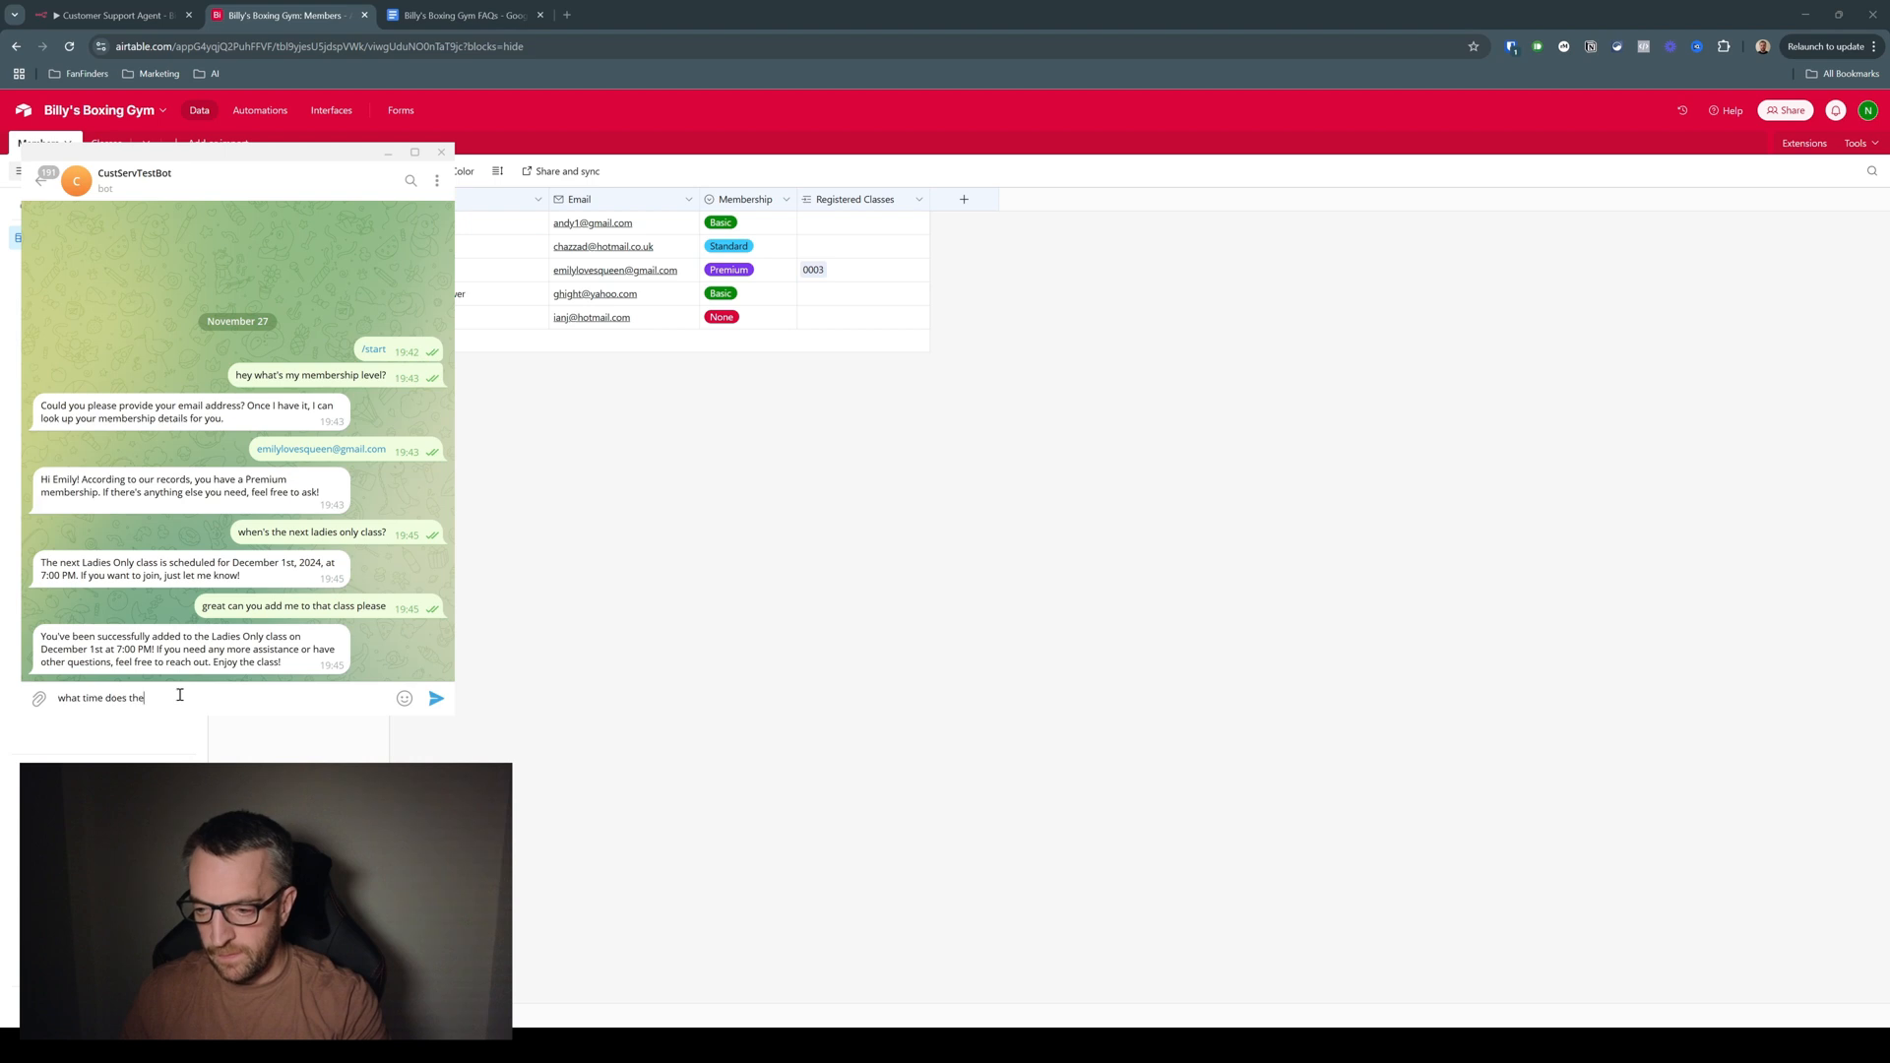
type(" gym open today?")
key("Return")
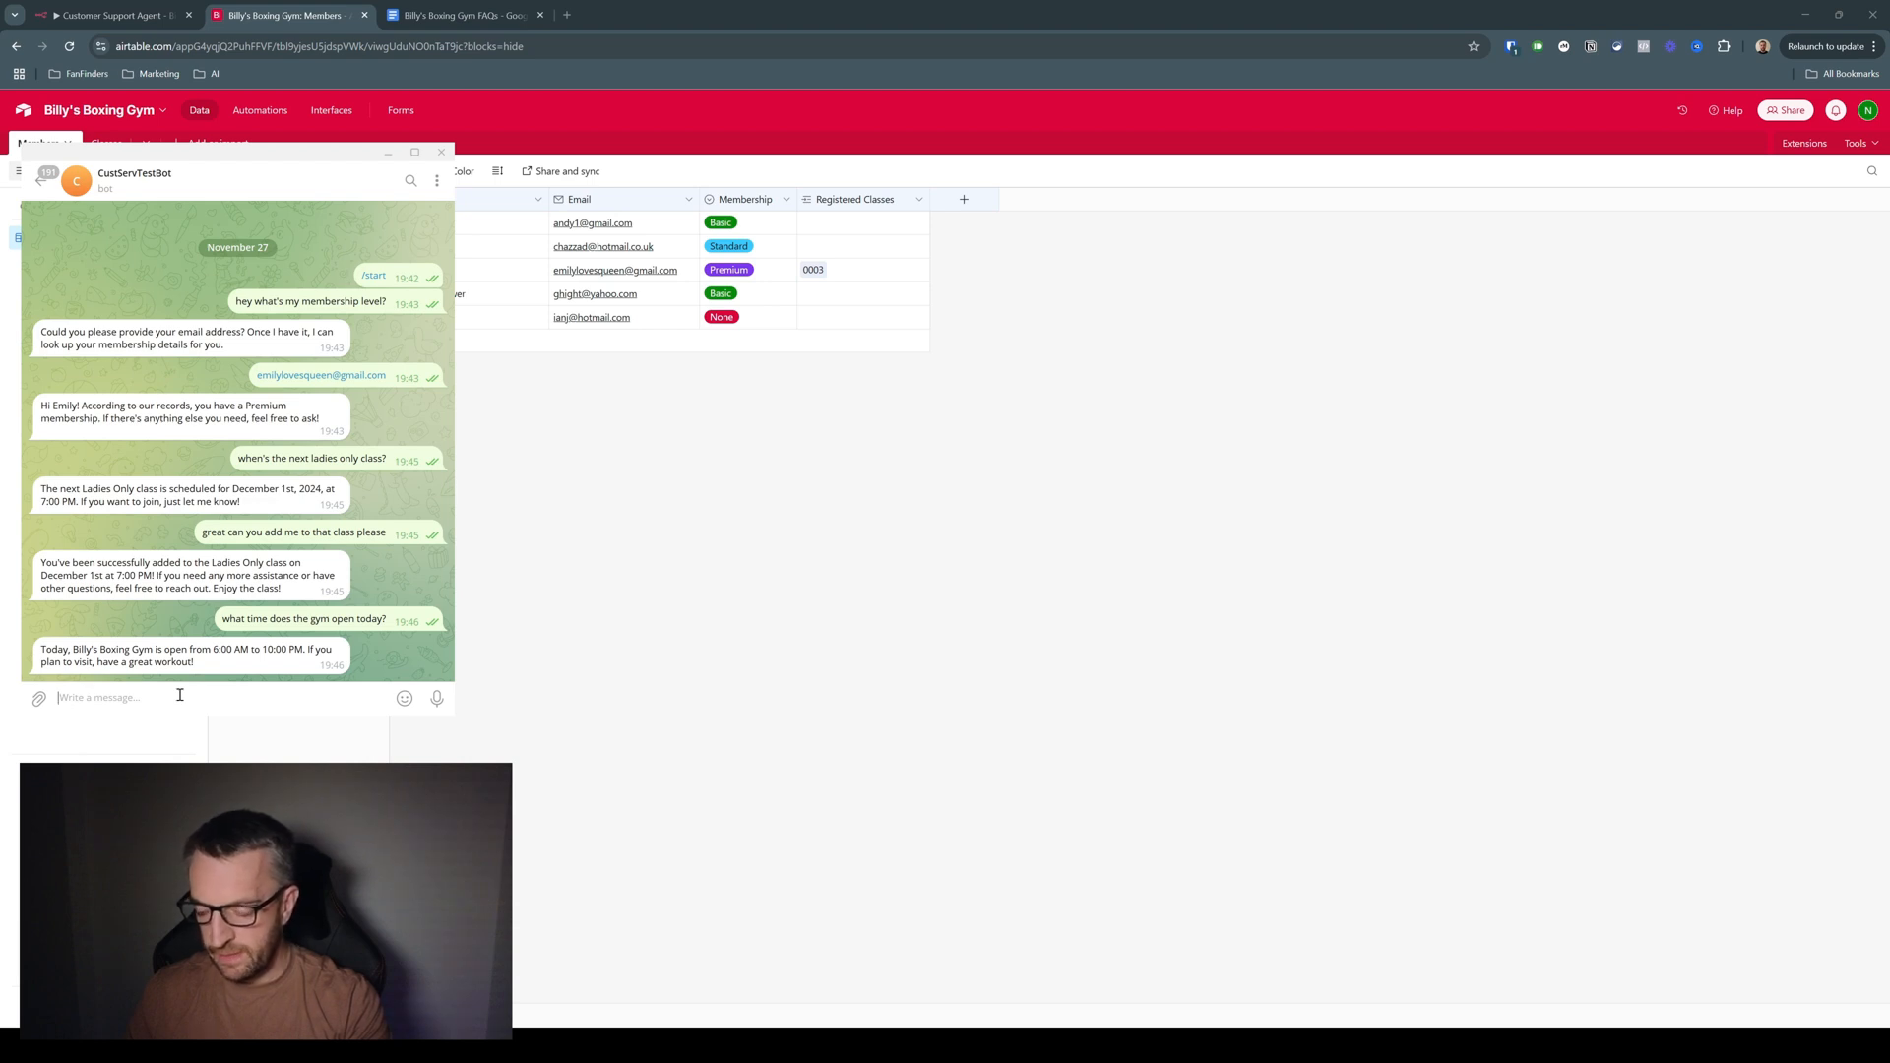
Ask the bot "do I need to bring my own boxing gloves?" and look up the matching answer in the Google Docs FAQ
type("do I need to b")
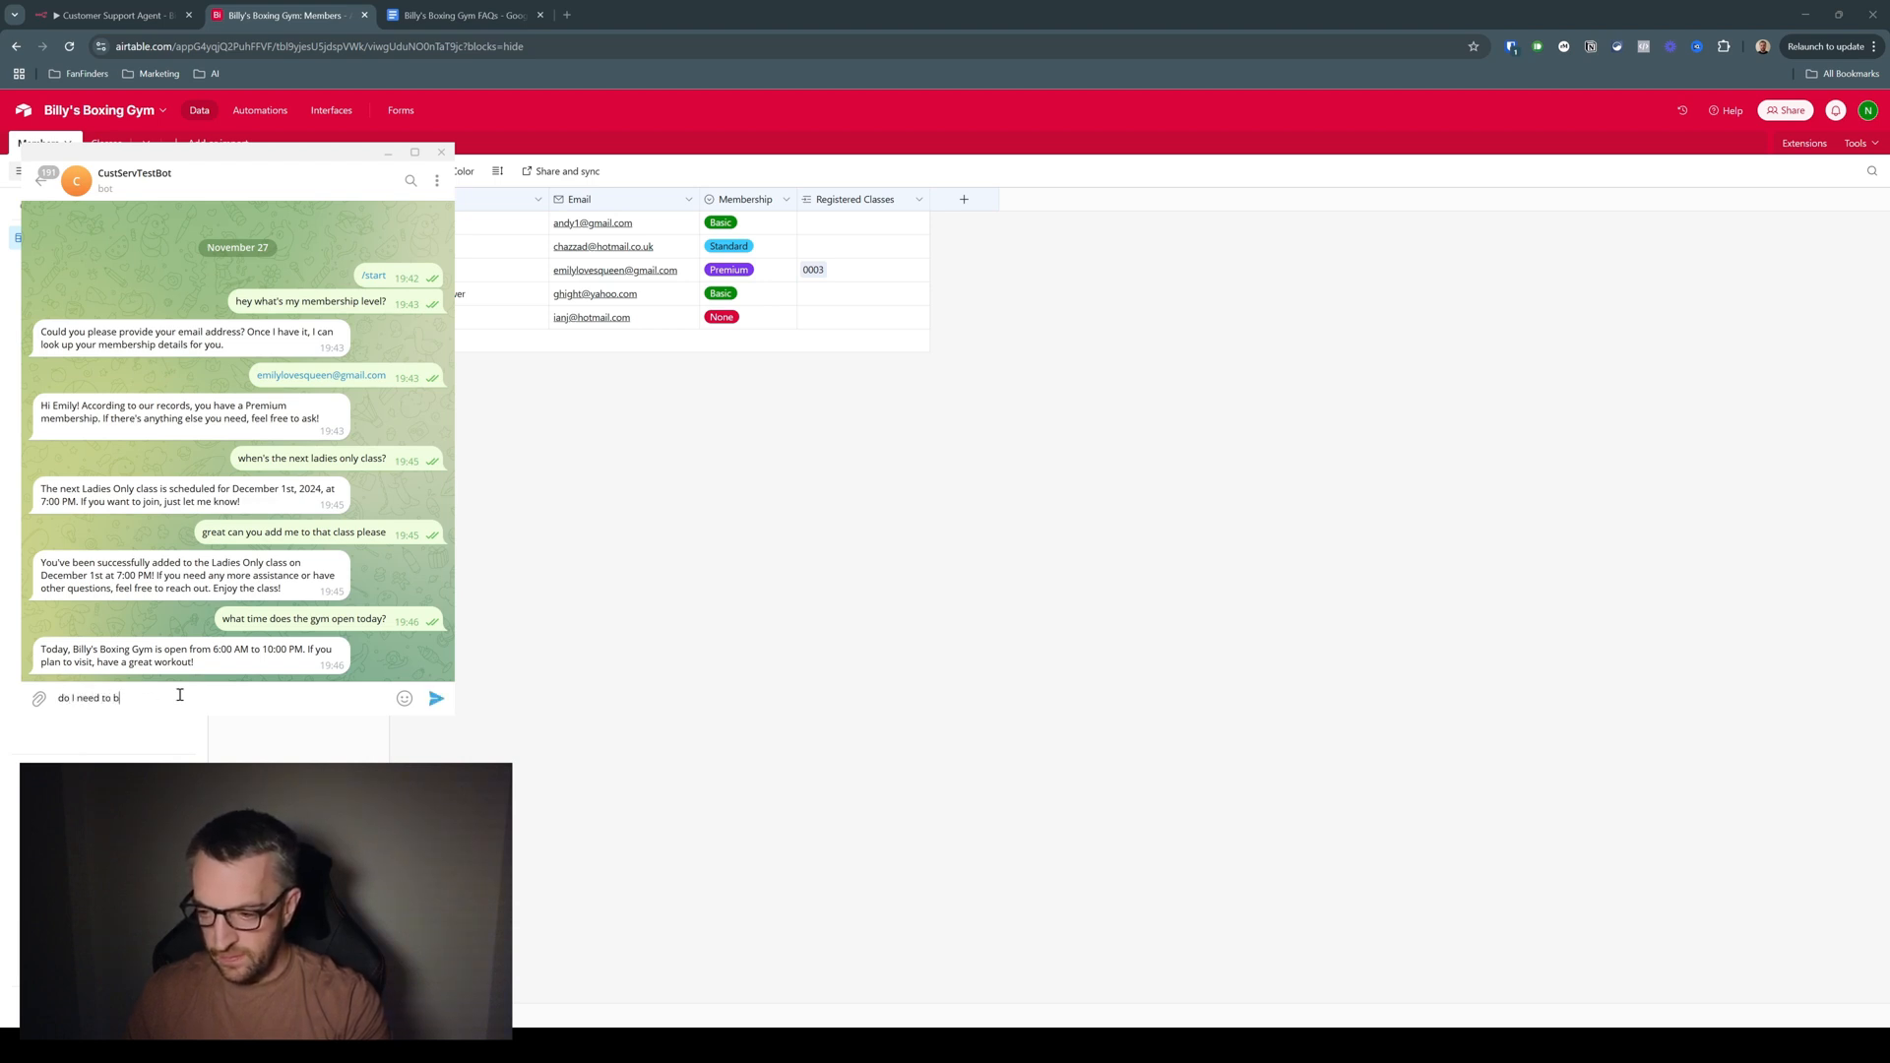
type("ring my ow")
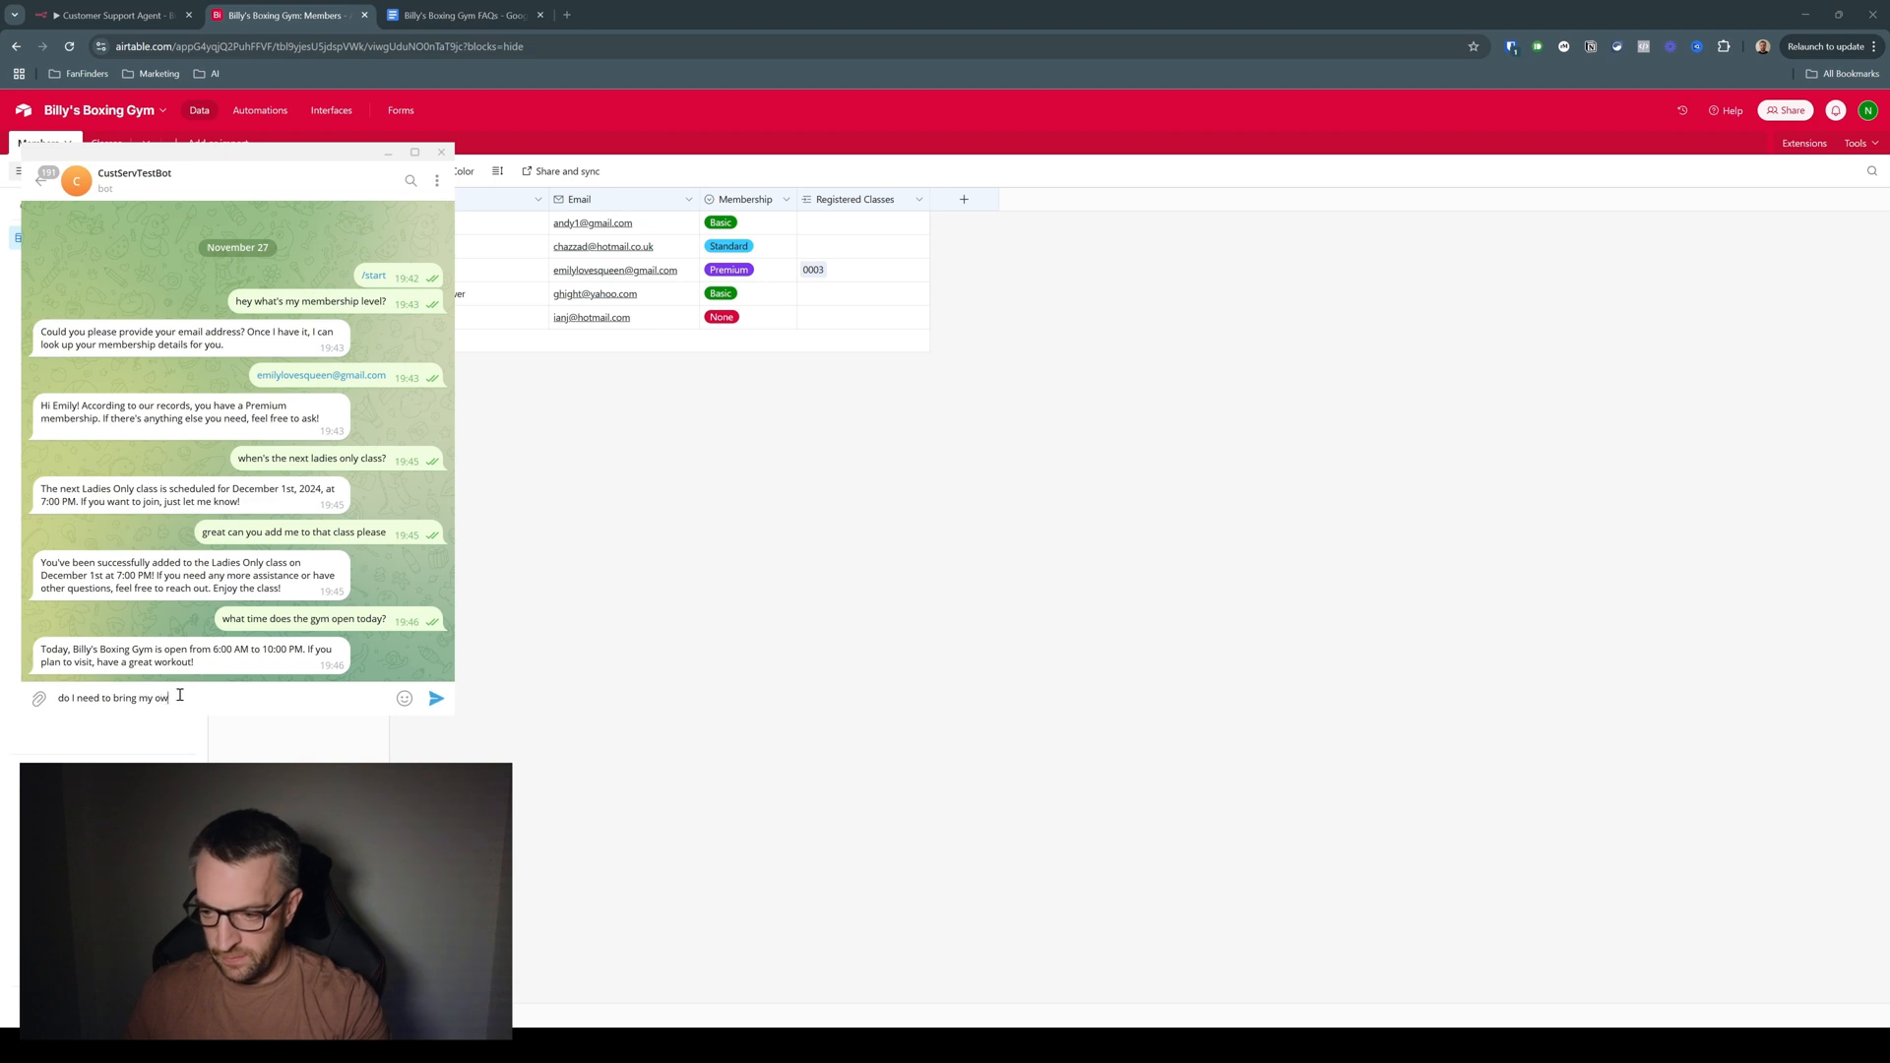
type("n boxing ")
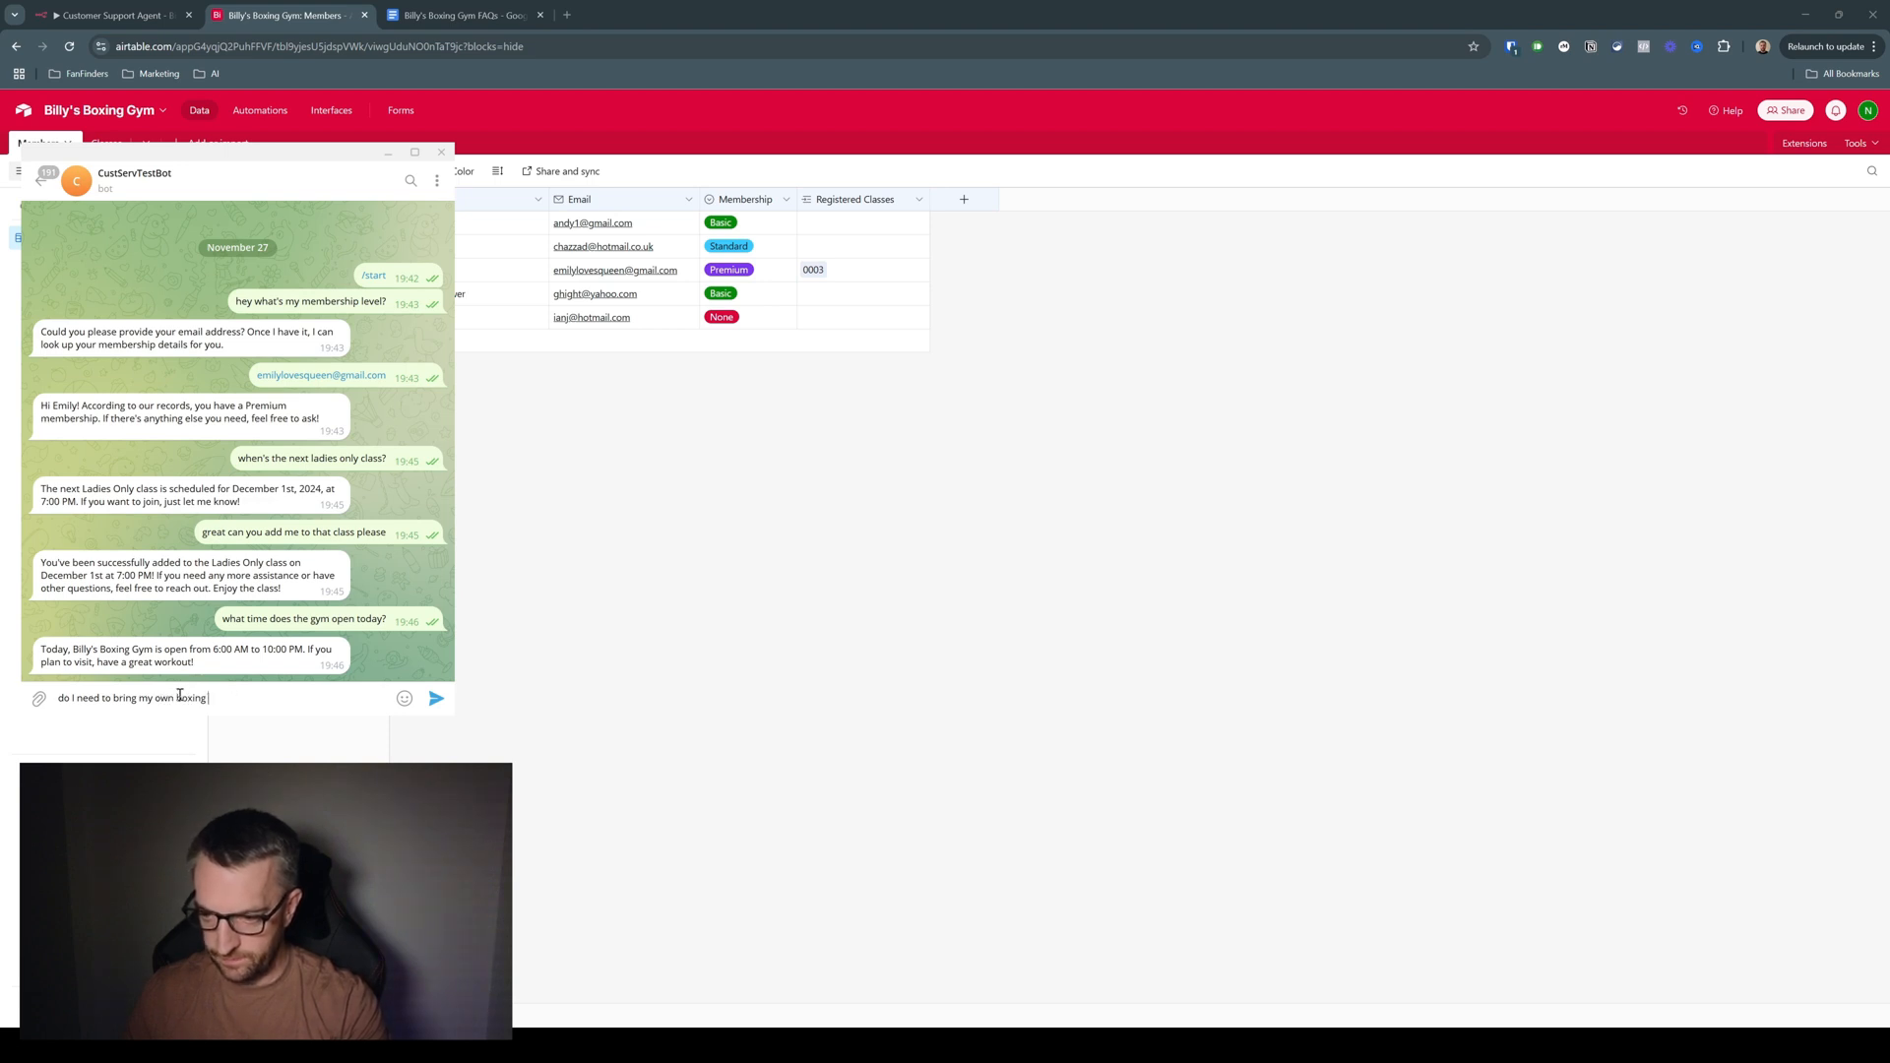
type("gloves?")
key("Return")
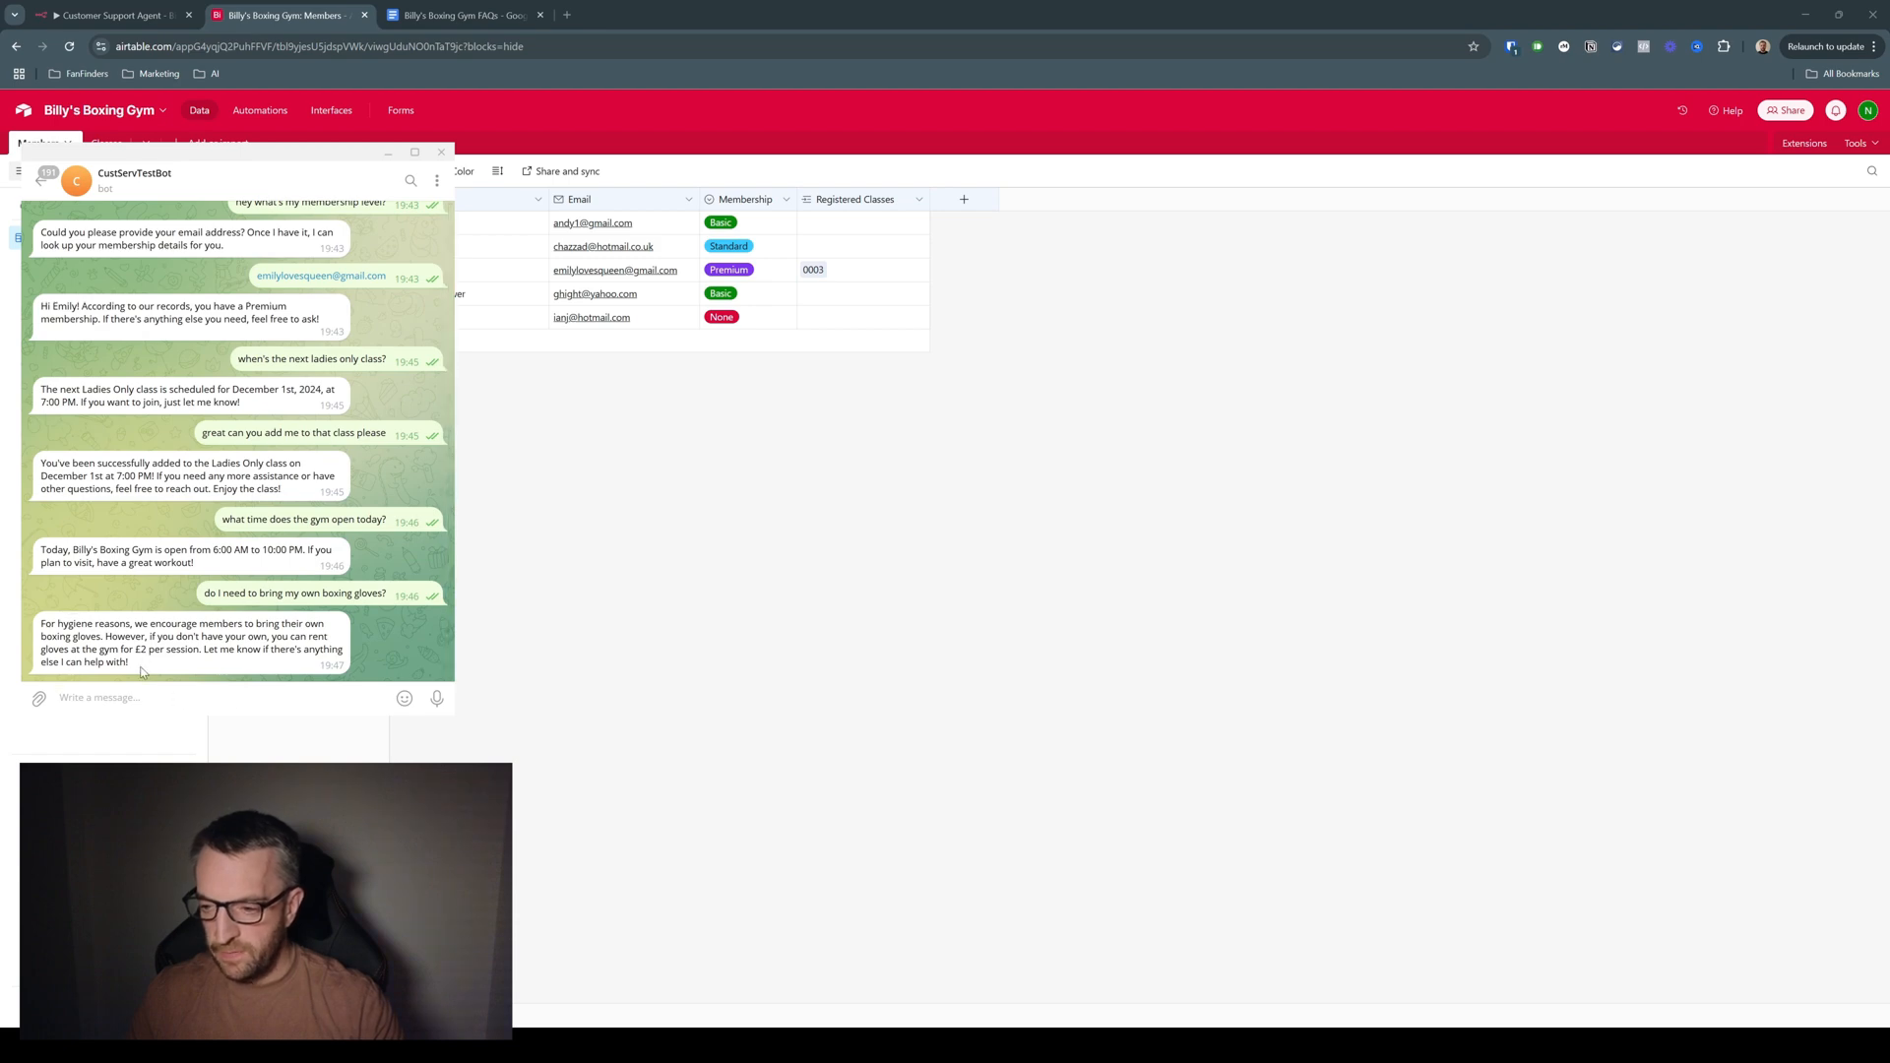
left_click(462, 15)
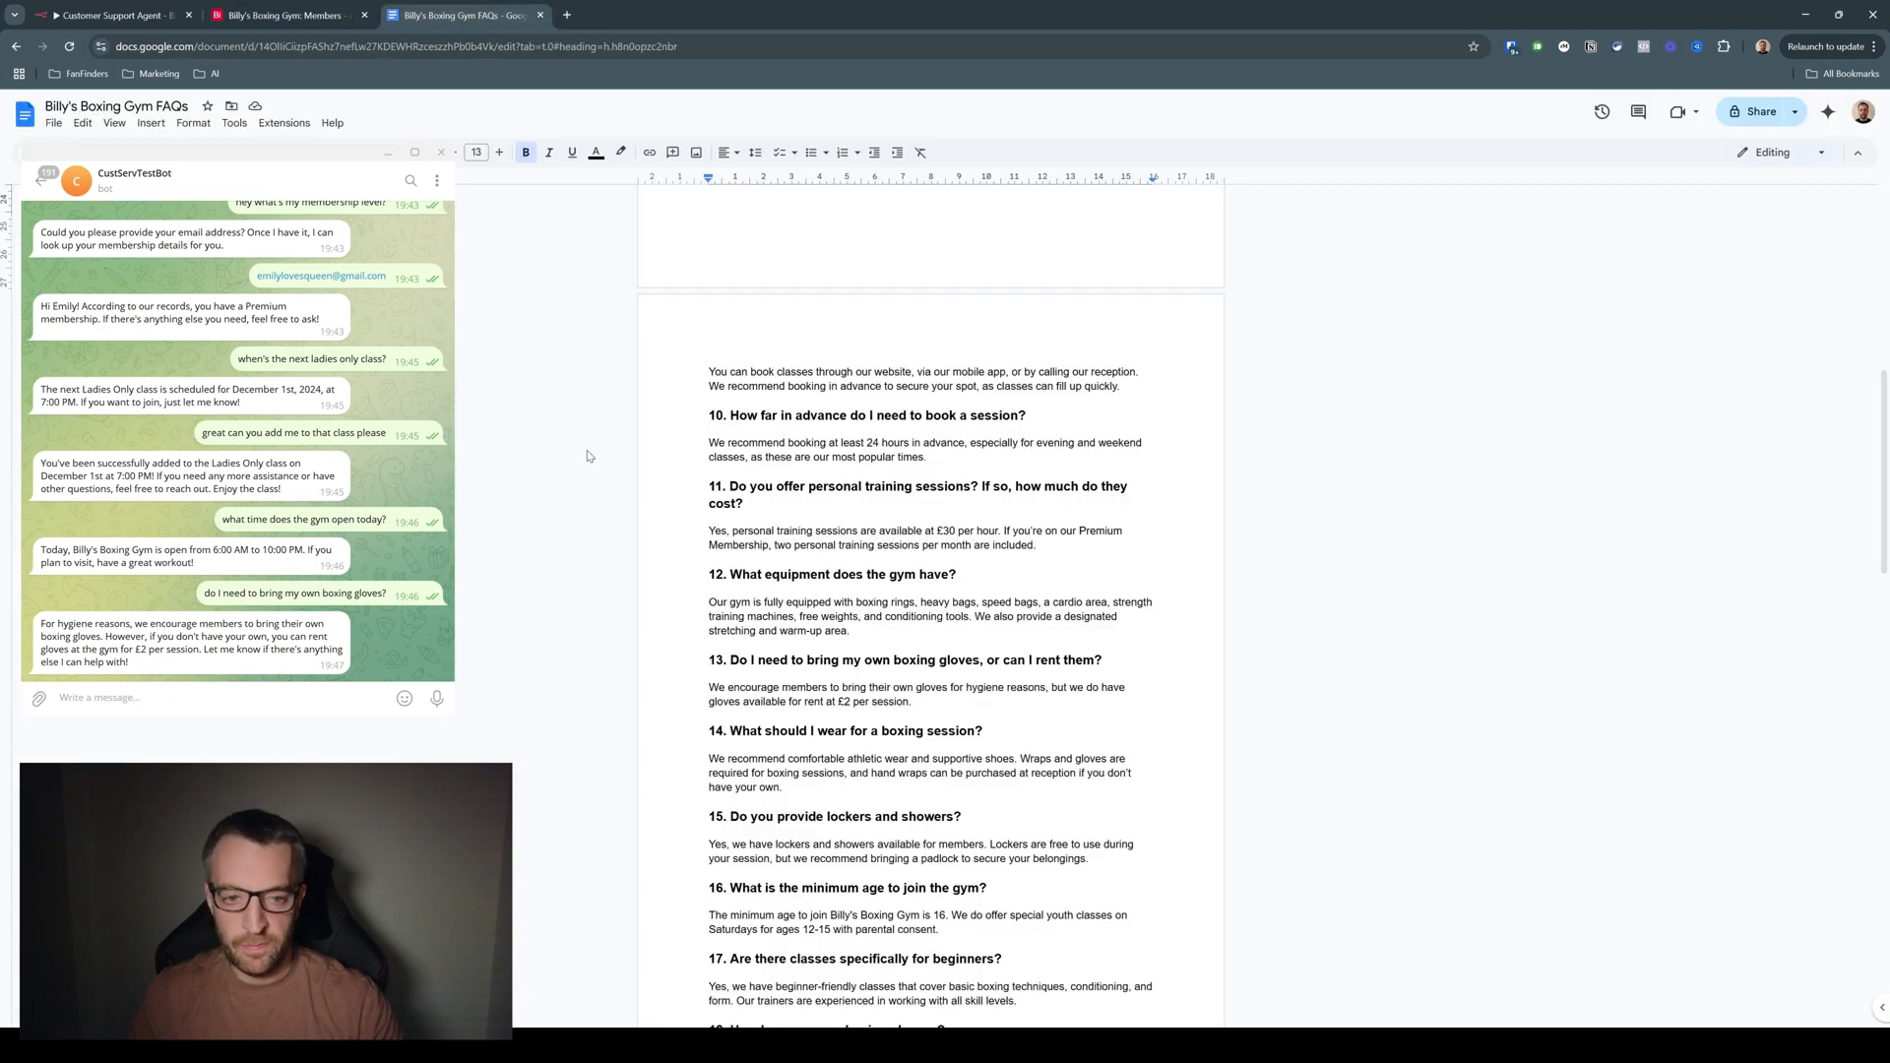
Highlight question 13 about bringing or renting boxing gloves, with its answer, in the FAQ document and compare it with the bot's reply
scroll(627, 477, "up", 6)
scroll(627, 477, "down", 7)
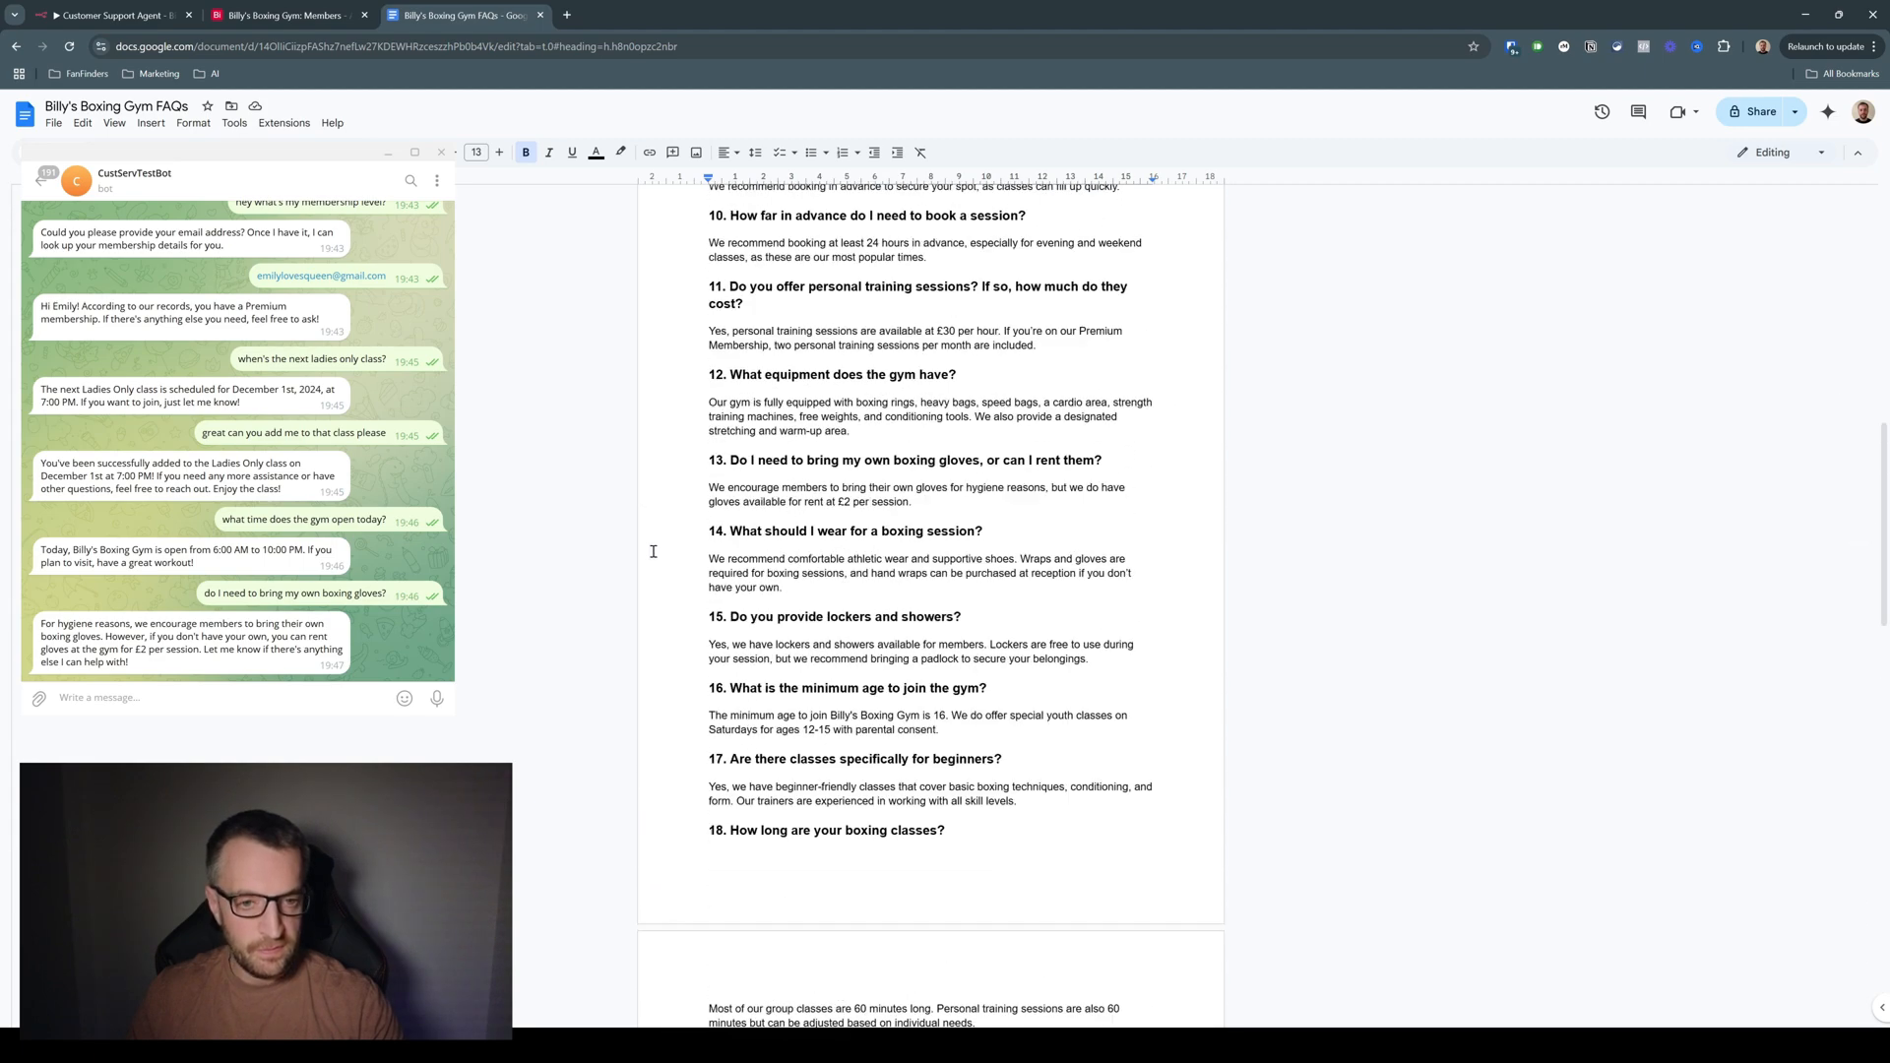
scroll(771, 537, "down", 1)
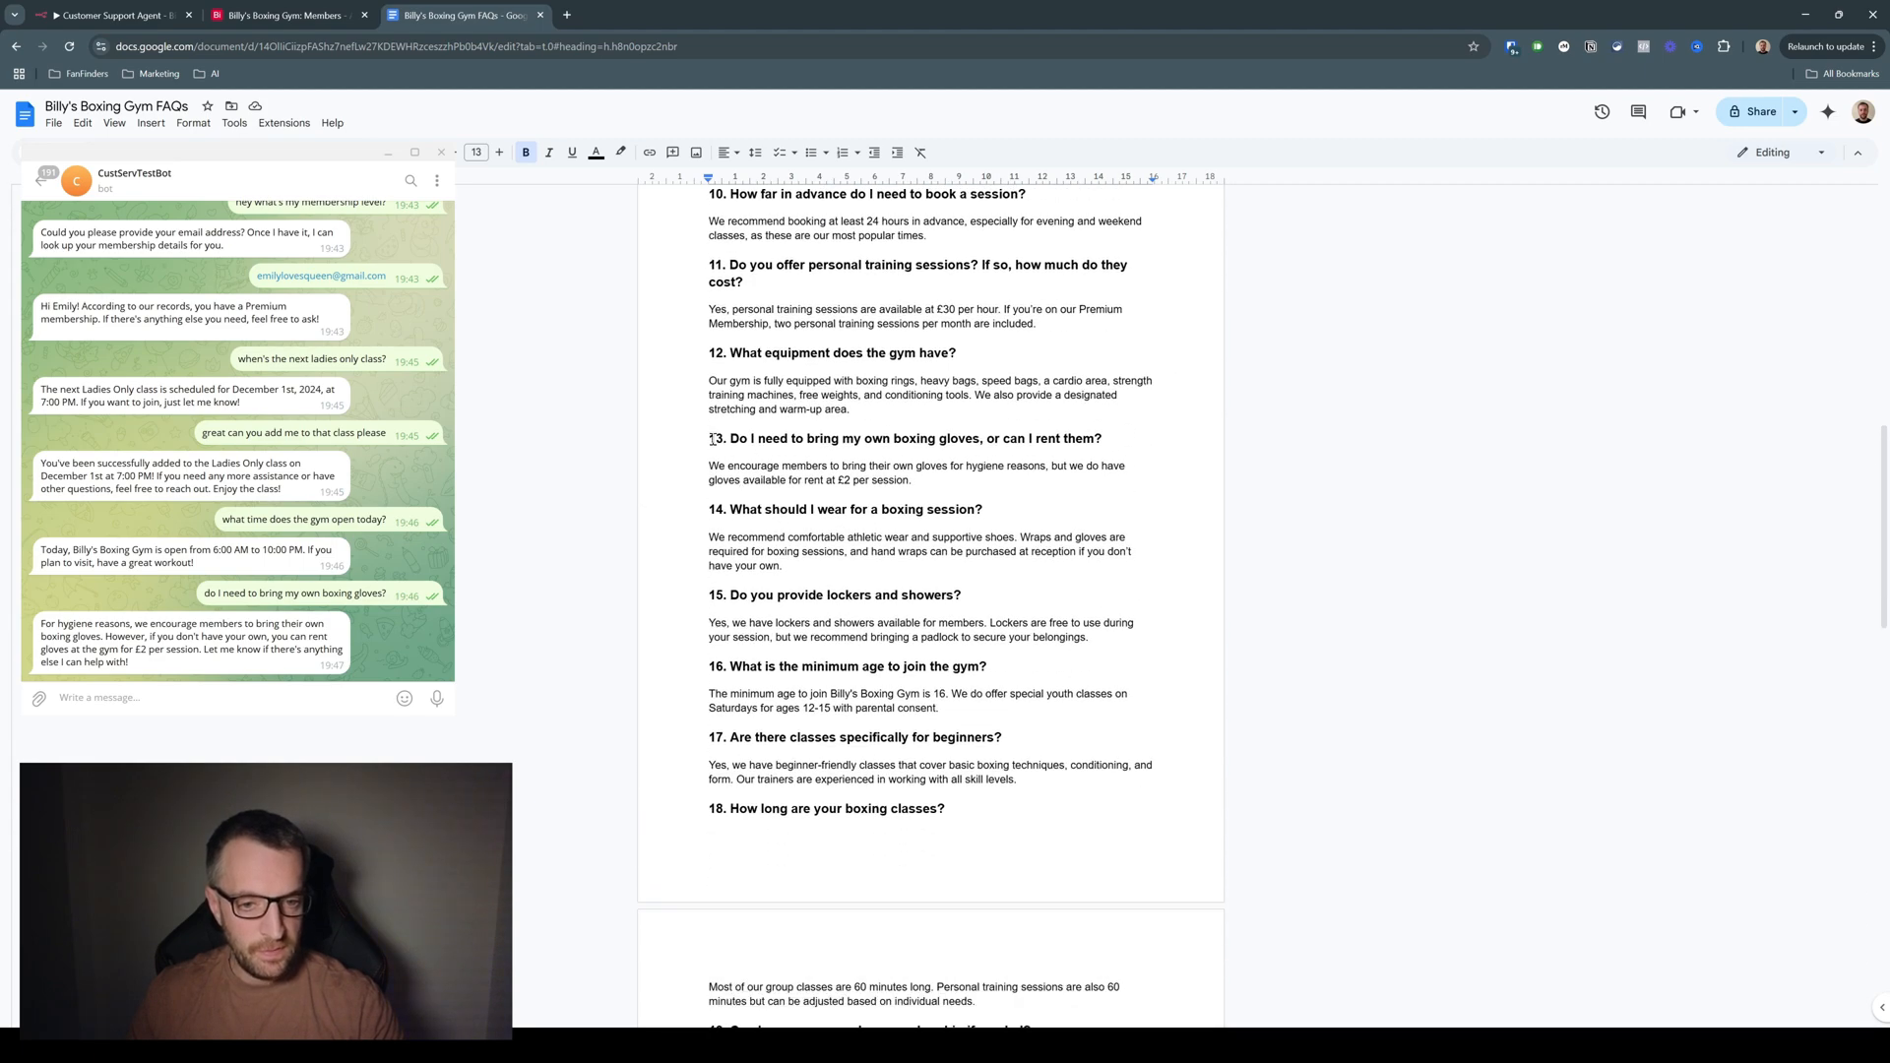
left_click_drag(709, 439, 998, 482)
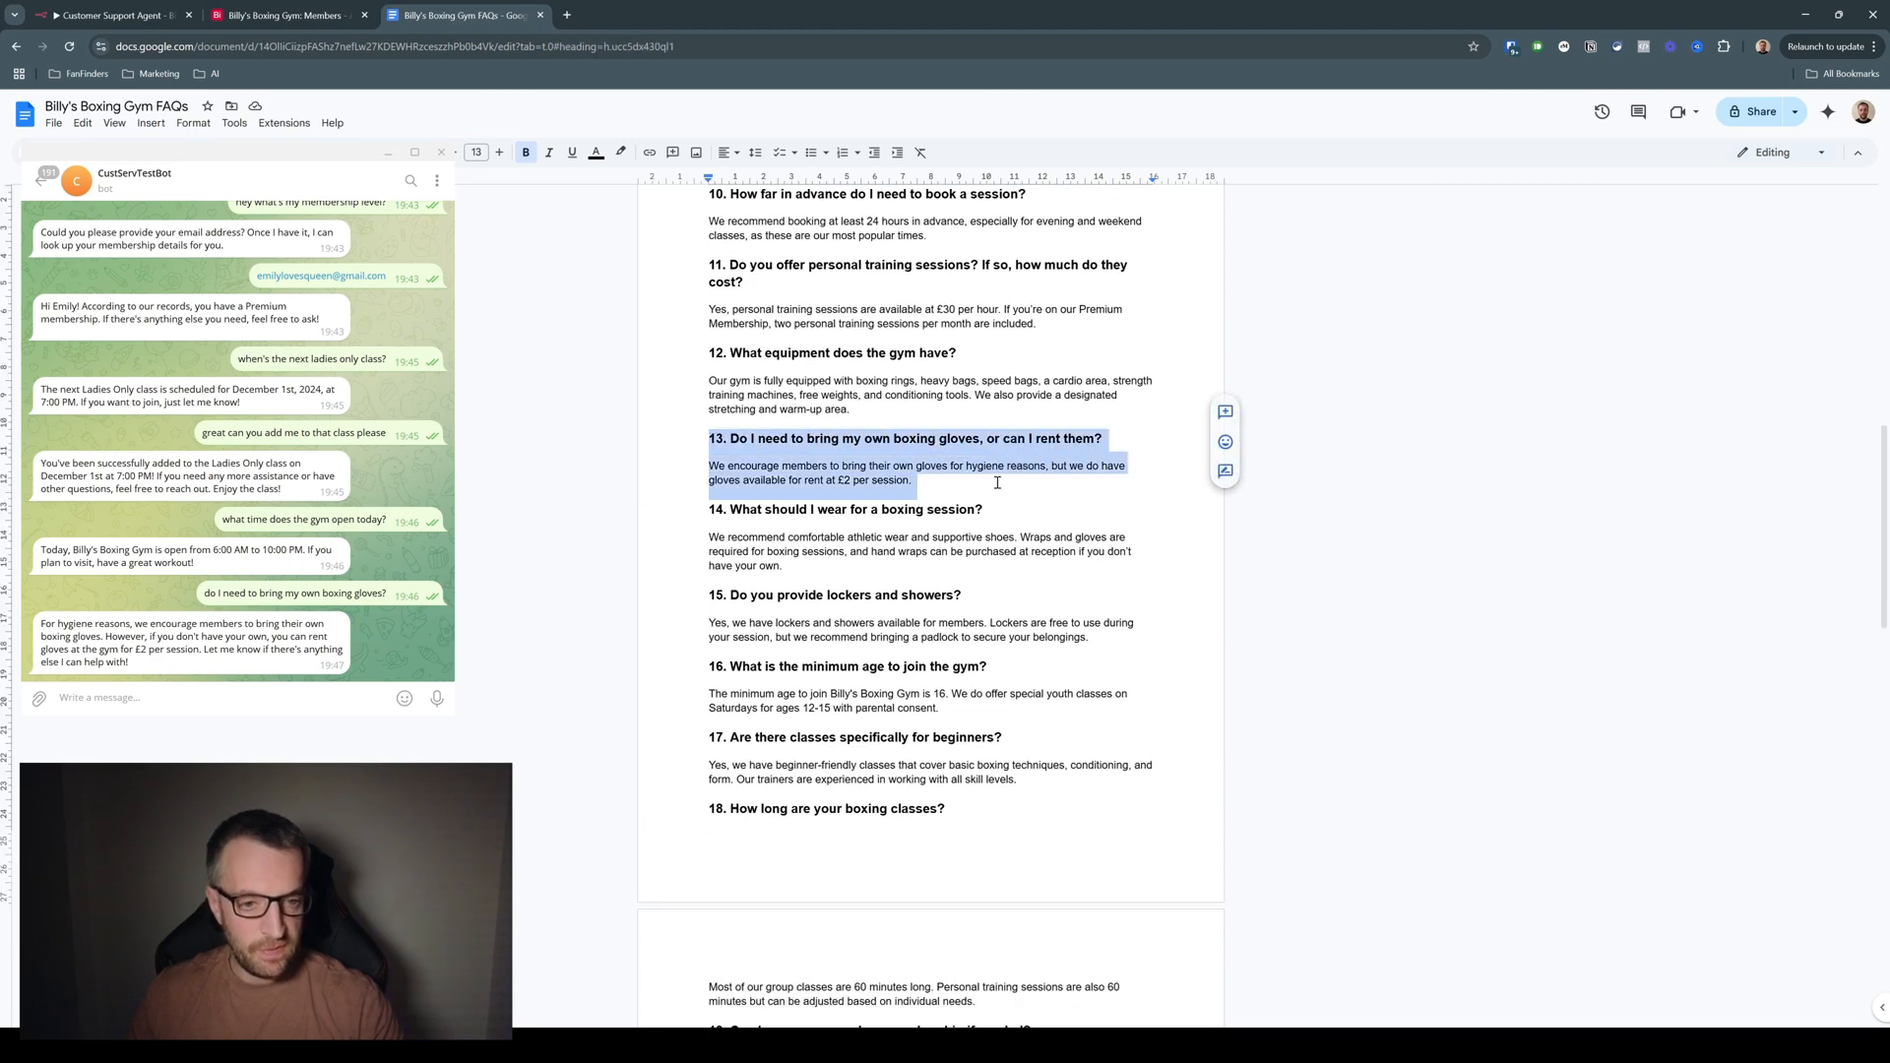
left_click(929, 480)
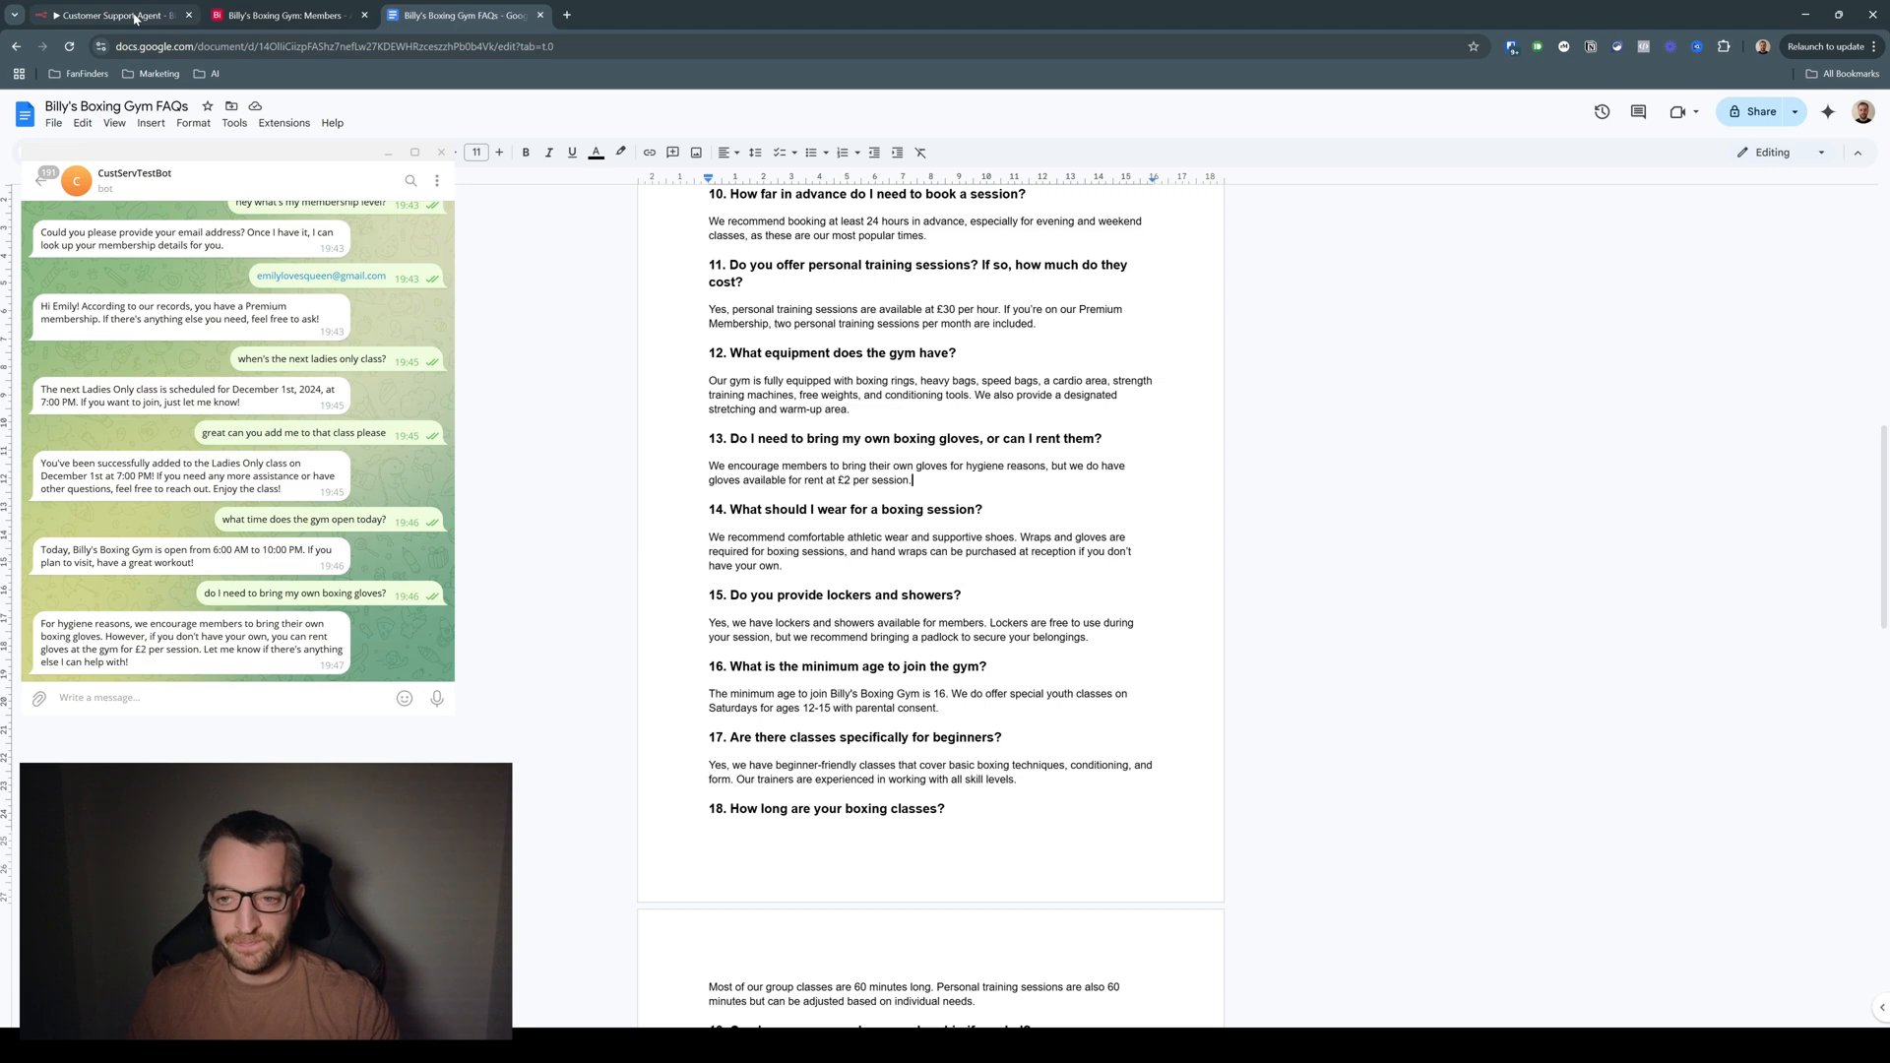
Switch to the n8n Customer Support Agent workflow and review the Telegram Trigger node's parameters
left_click(135, 17)
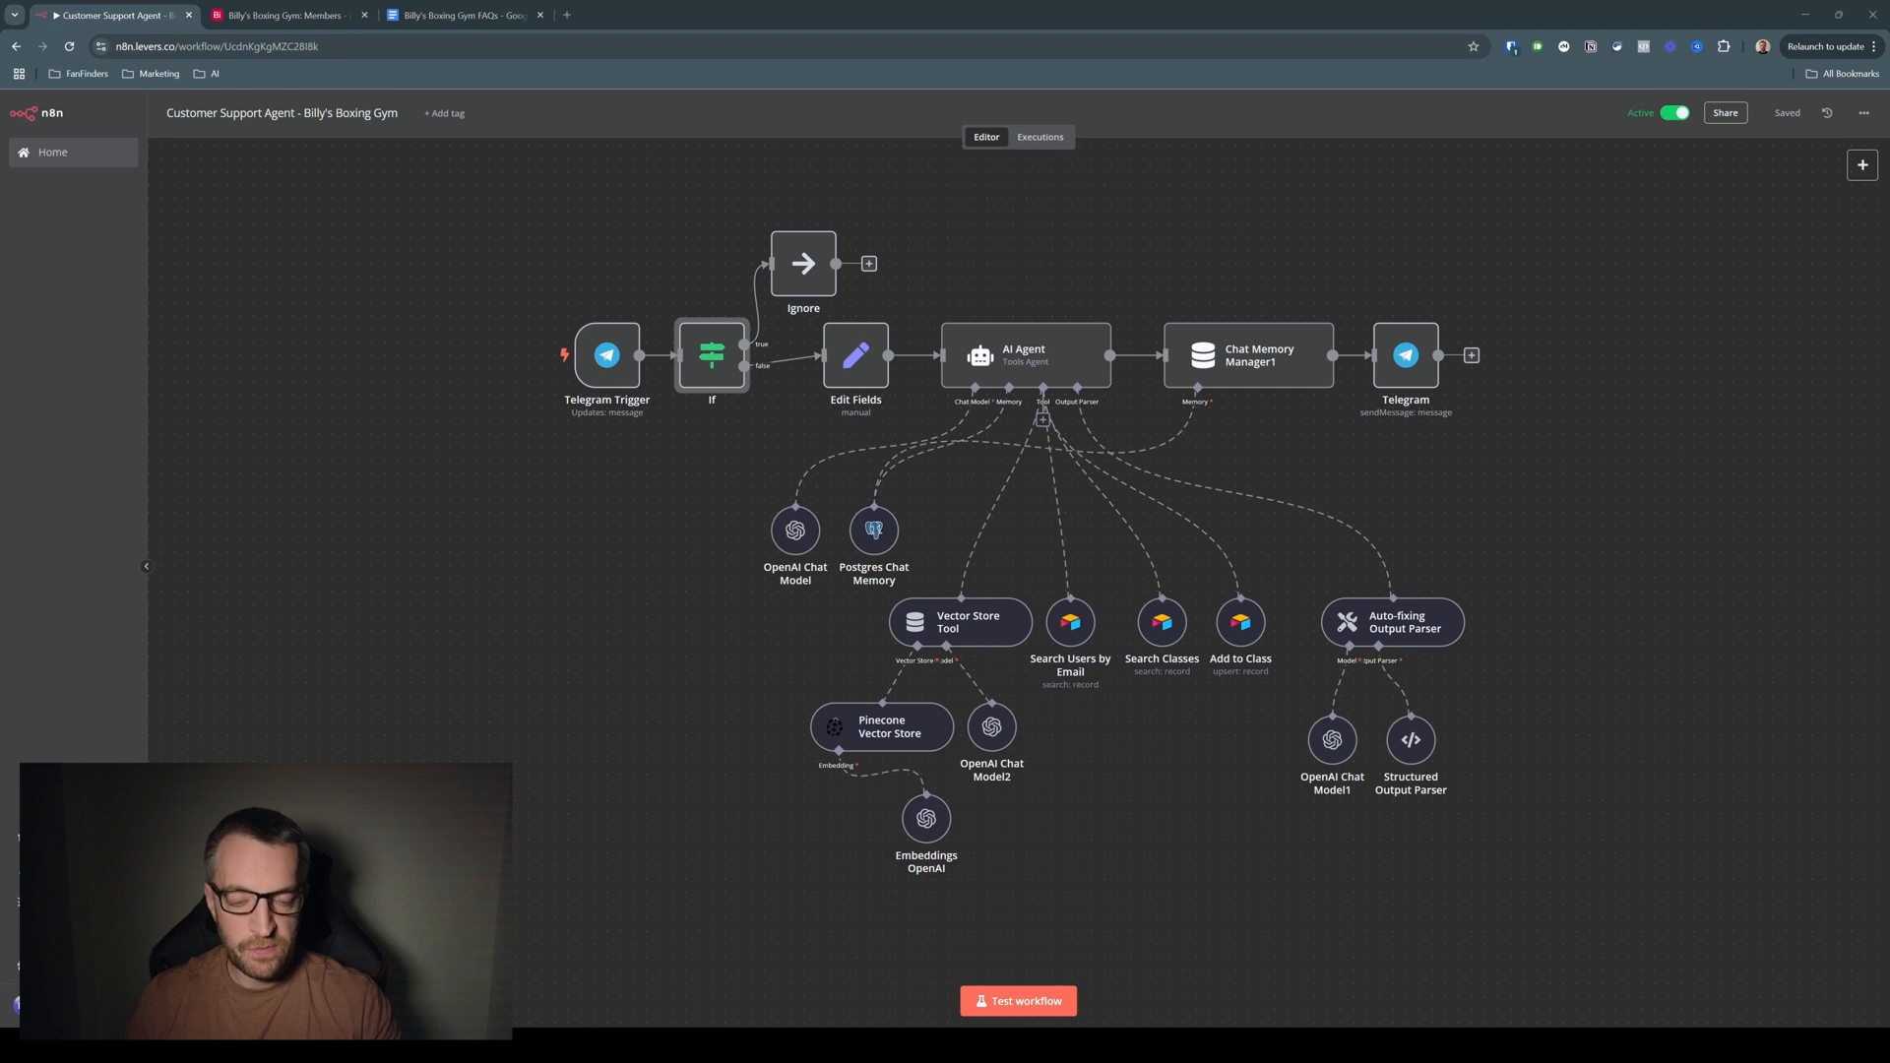
double_click(607, 354)
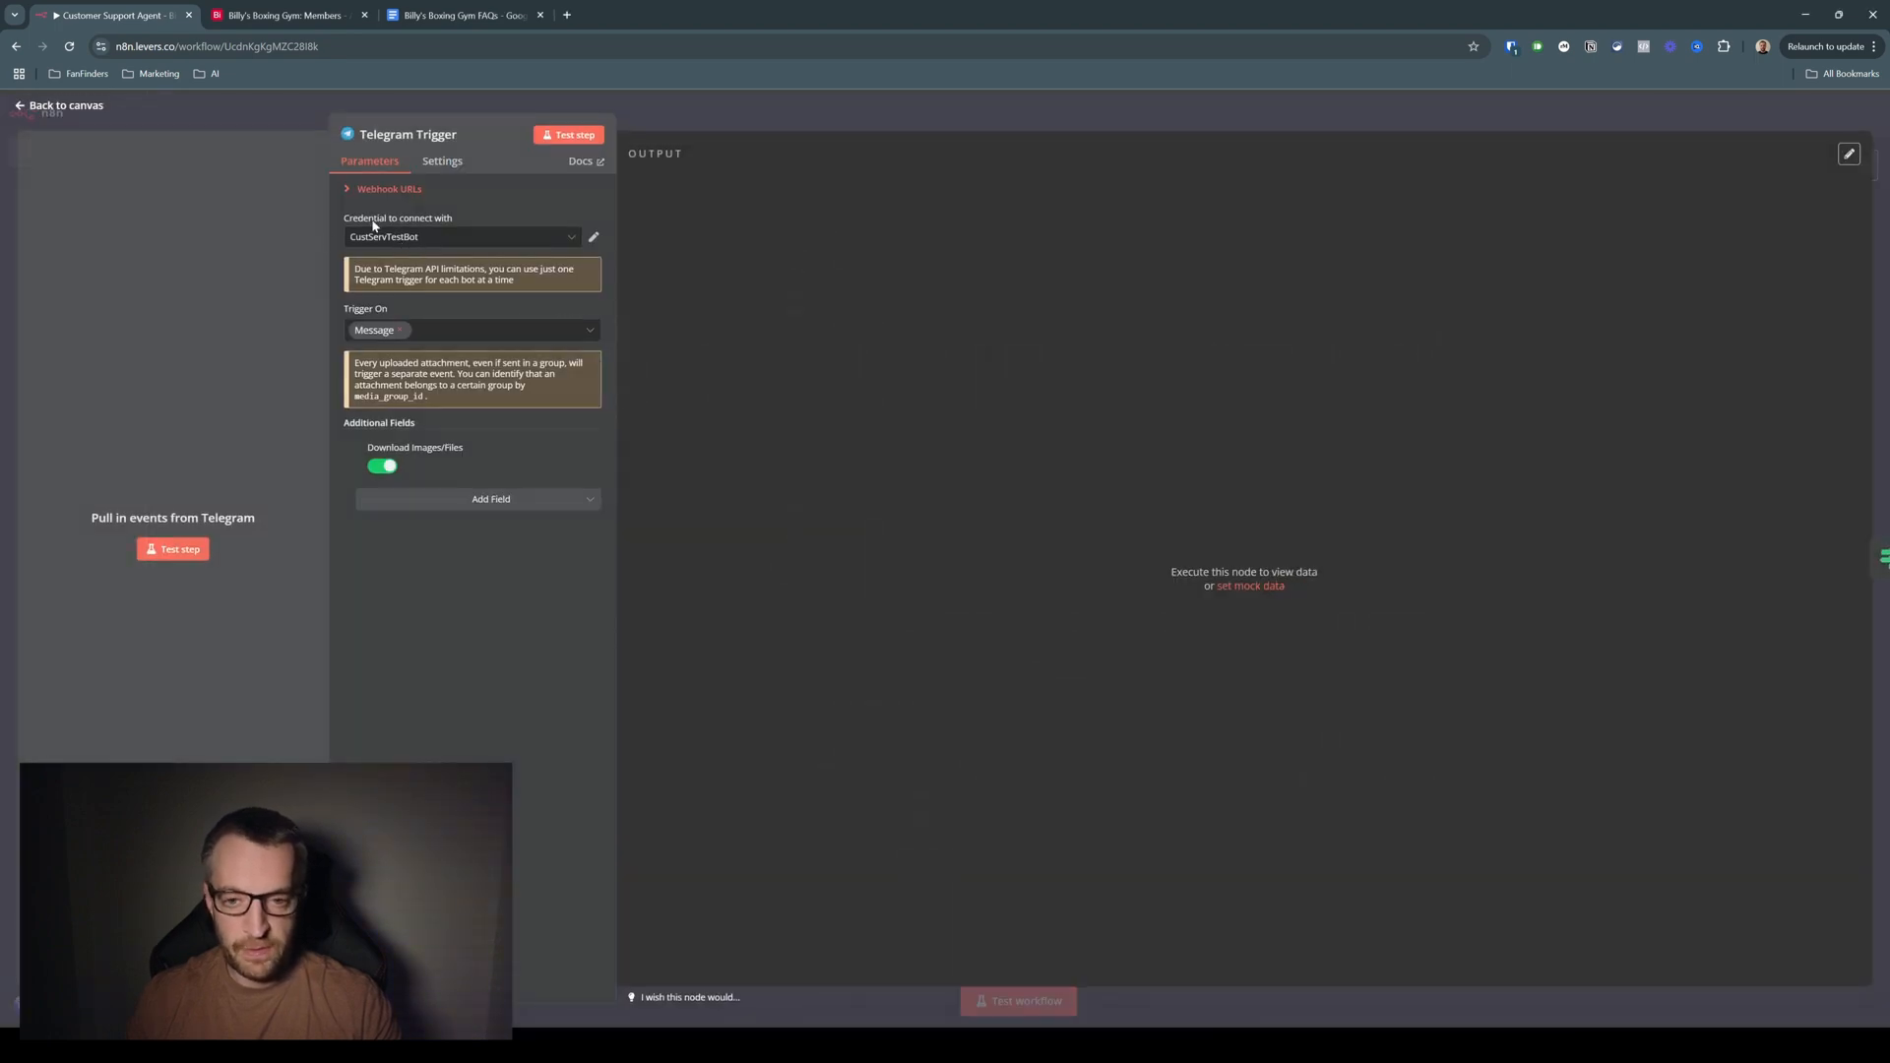
left_click(277, 119)
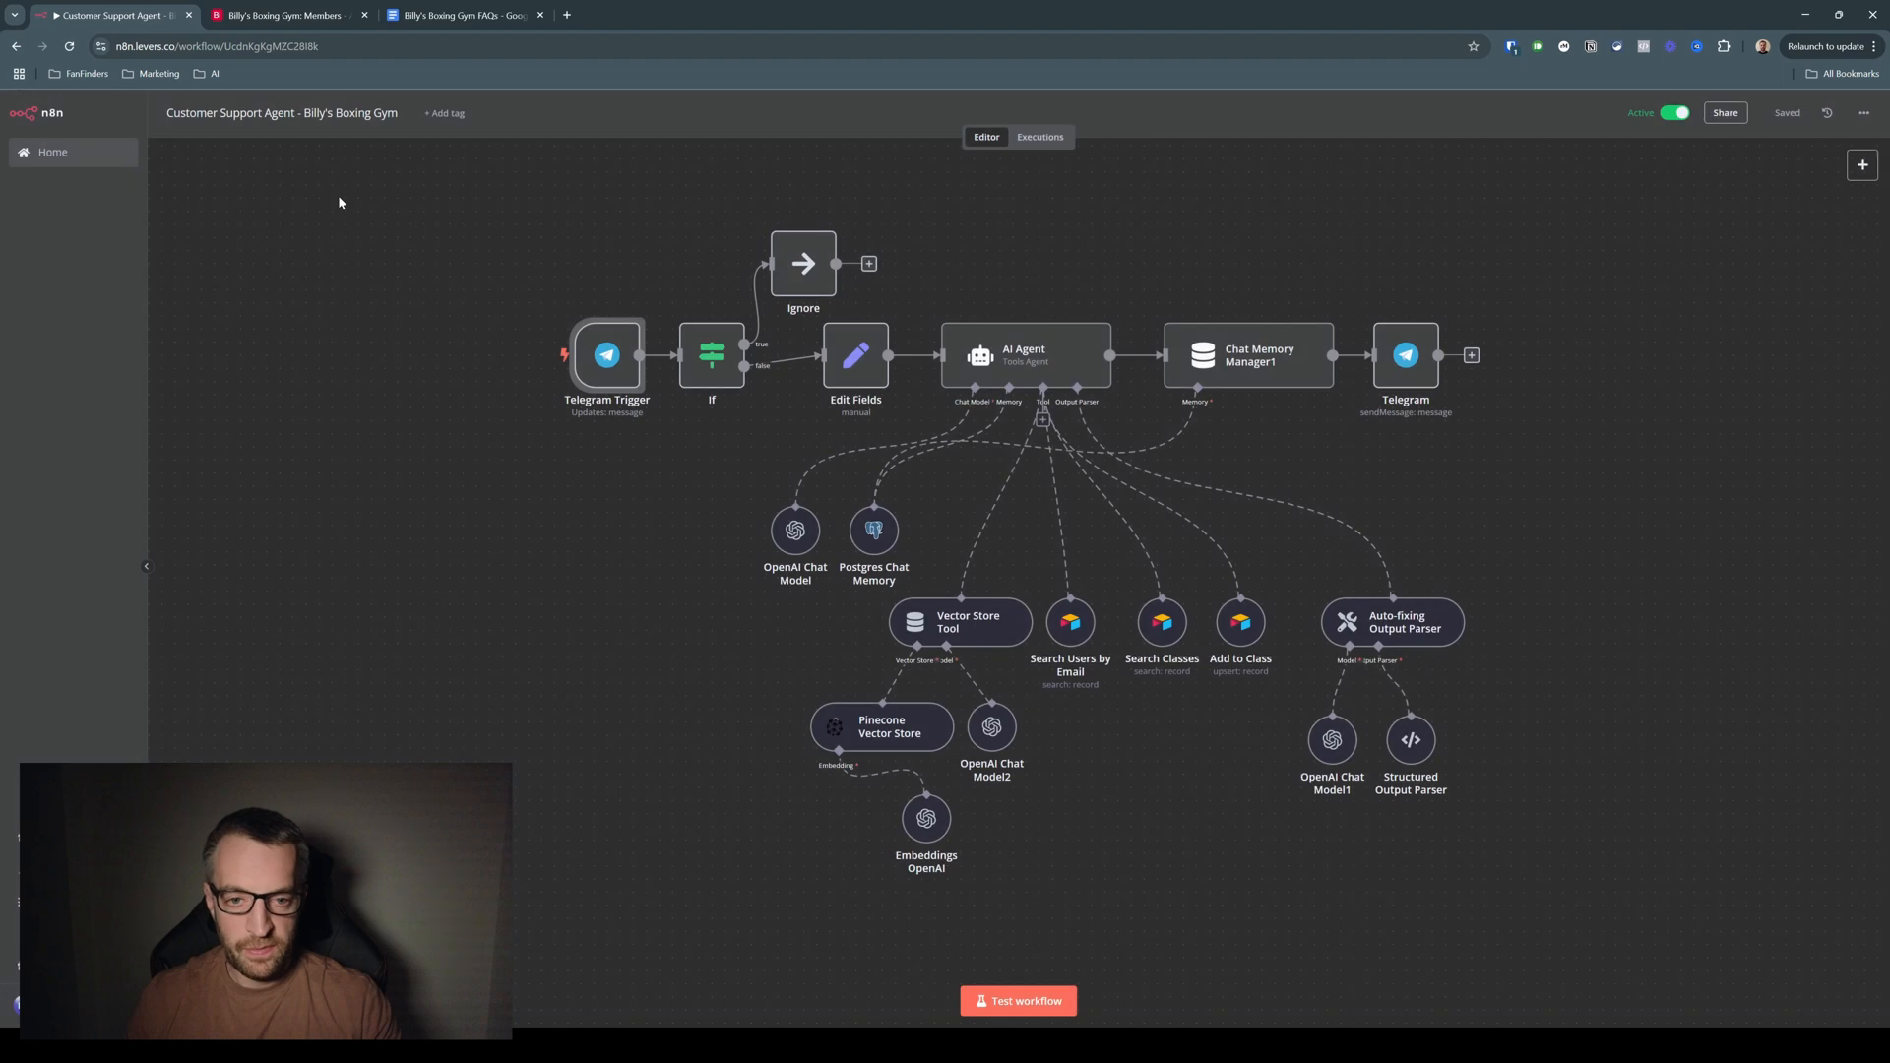
Review the If node's "/start" message condition and the Edit Fields node's text mapping
double_click(714, 360)
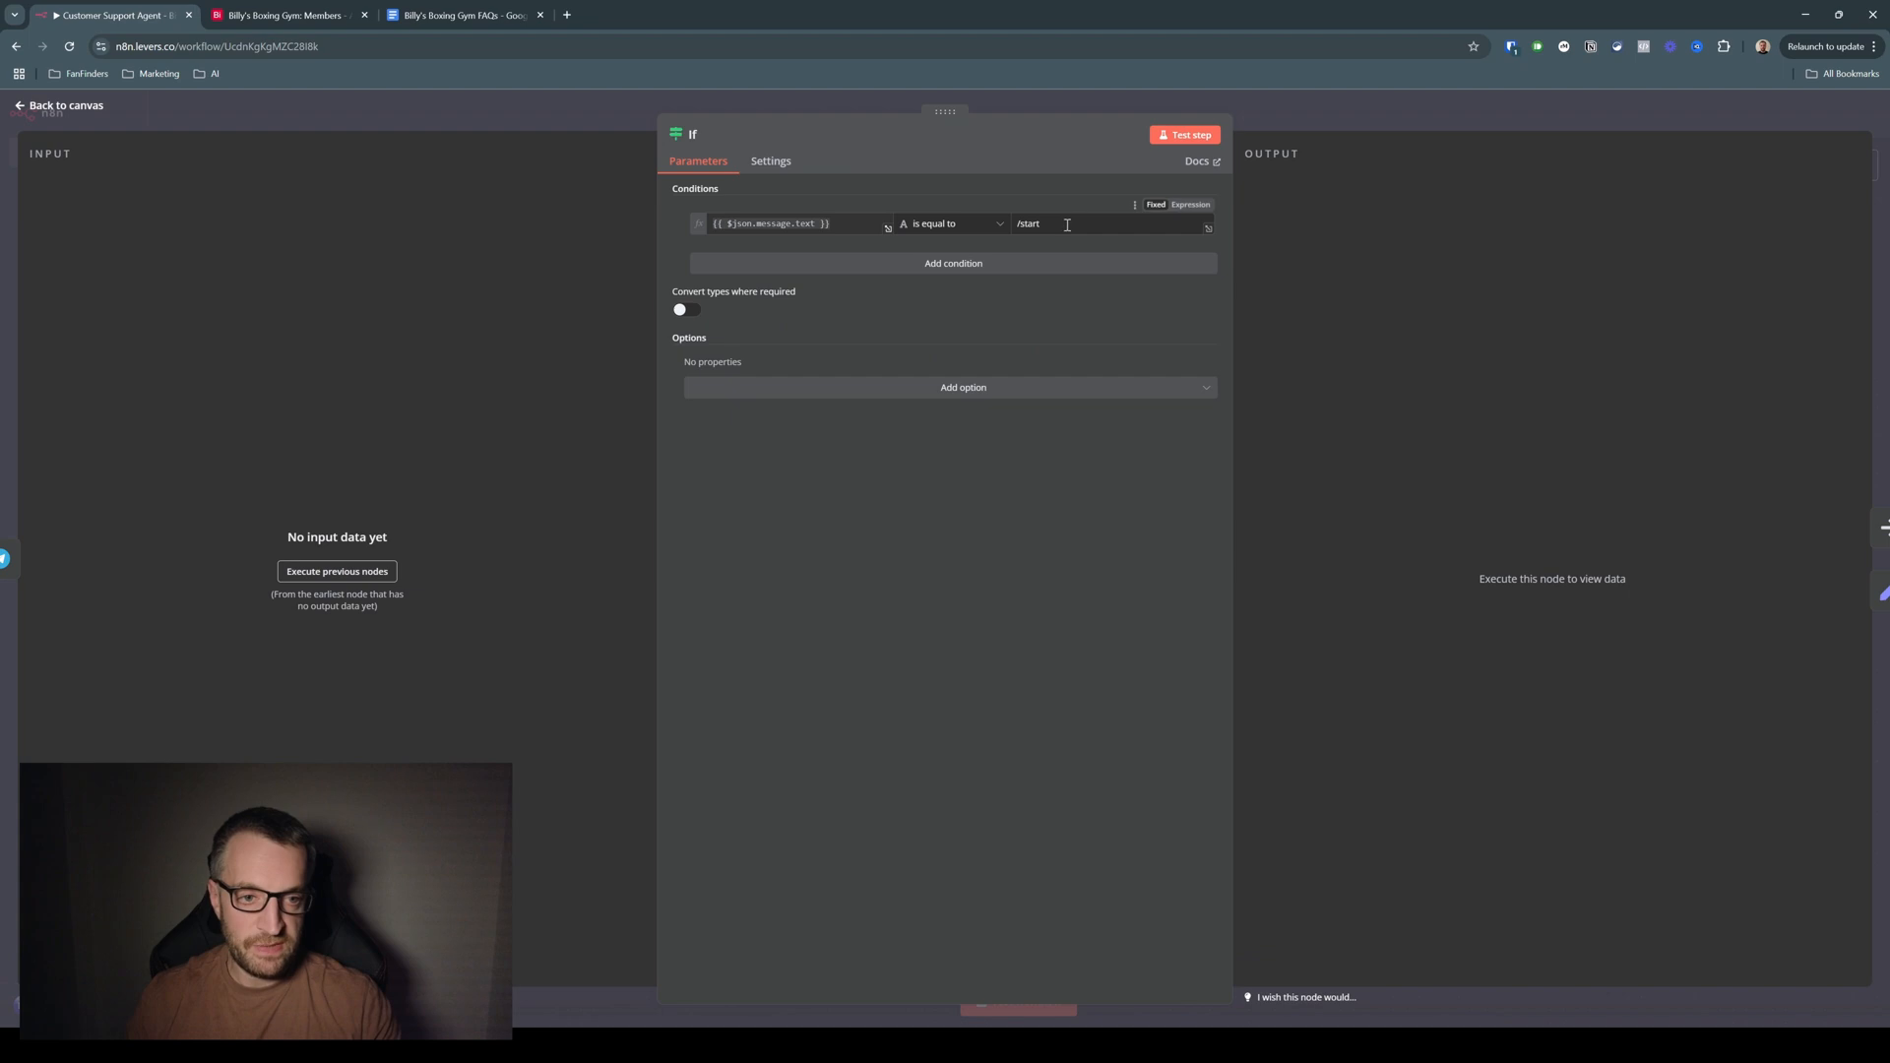
left_click(612, 103)
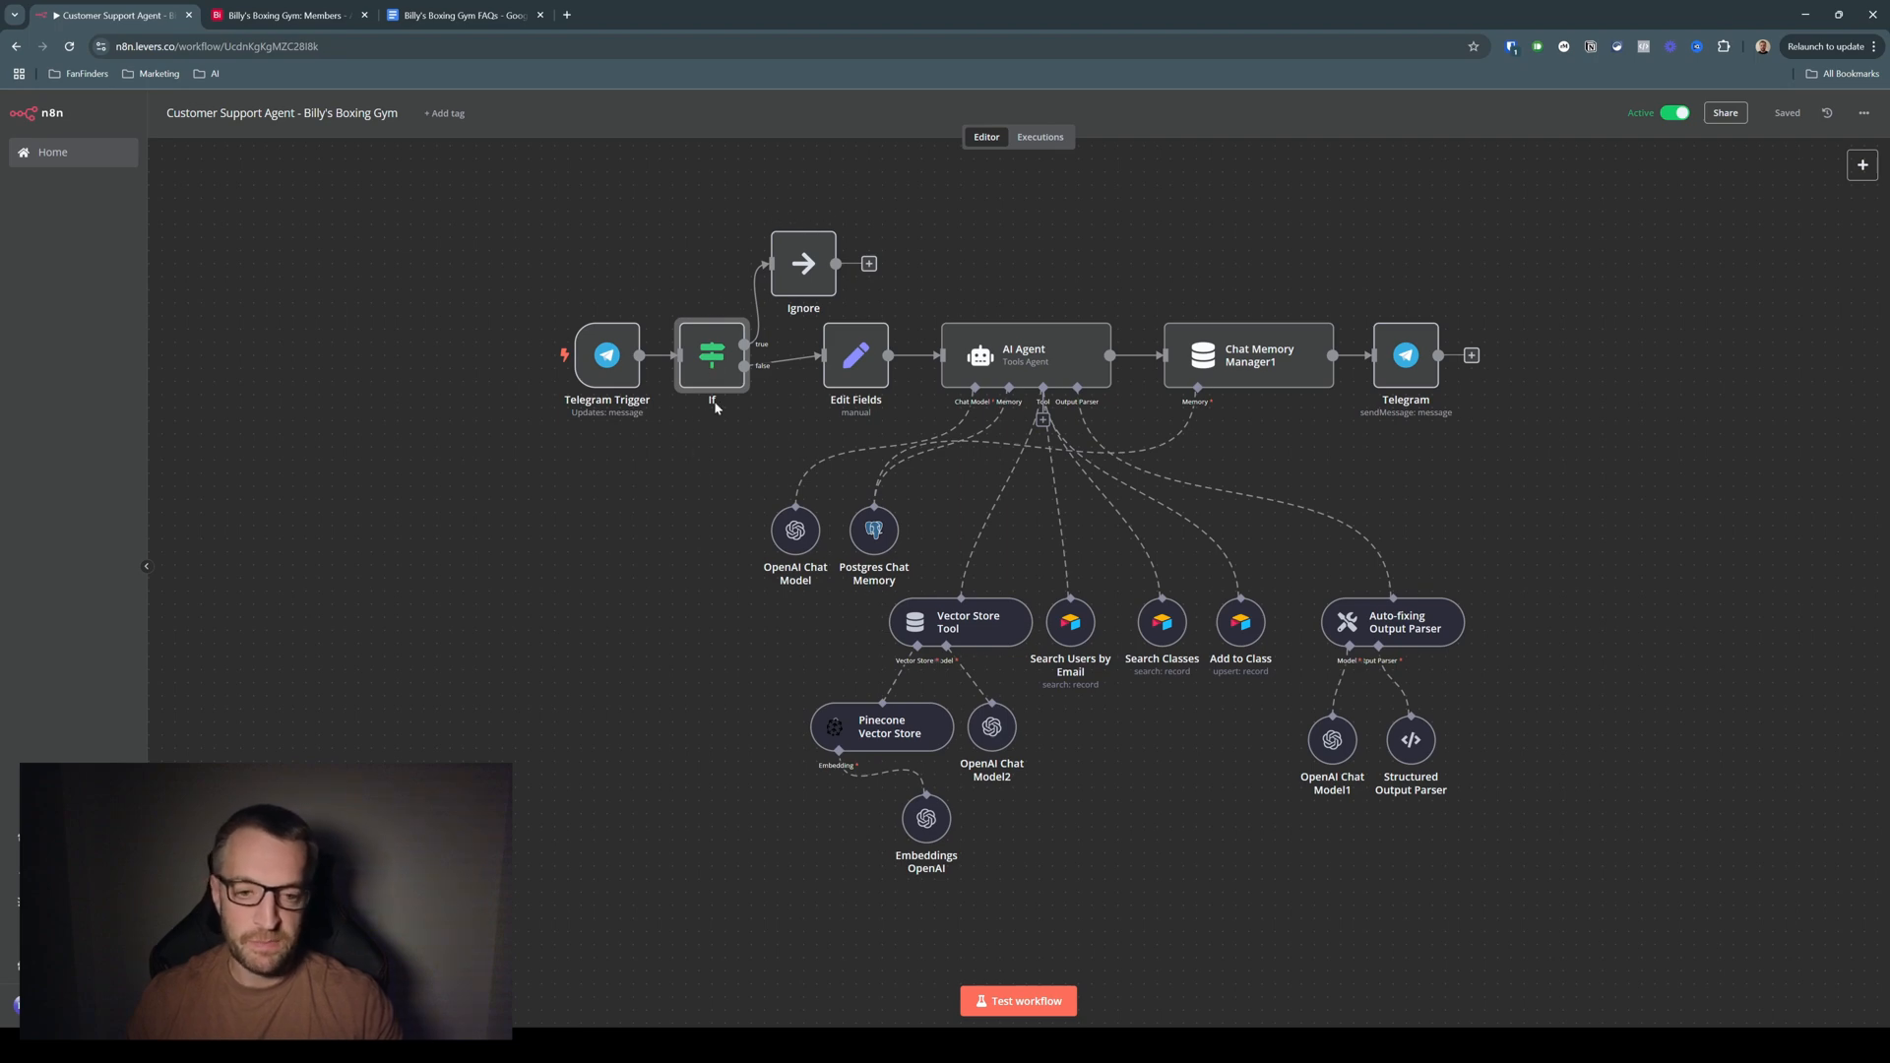
double_click(855, 370)
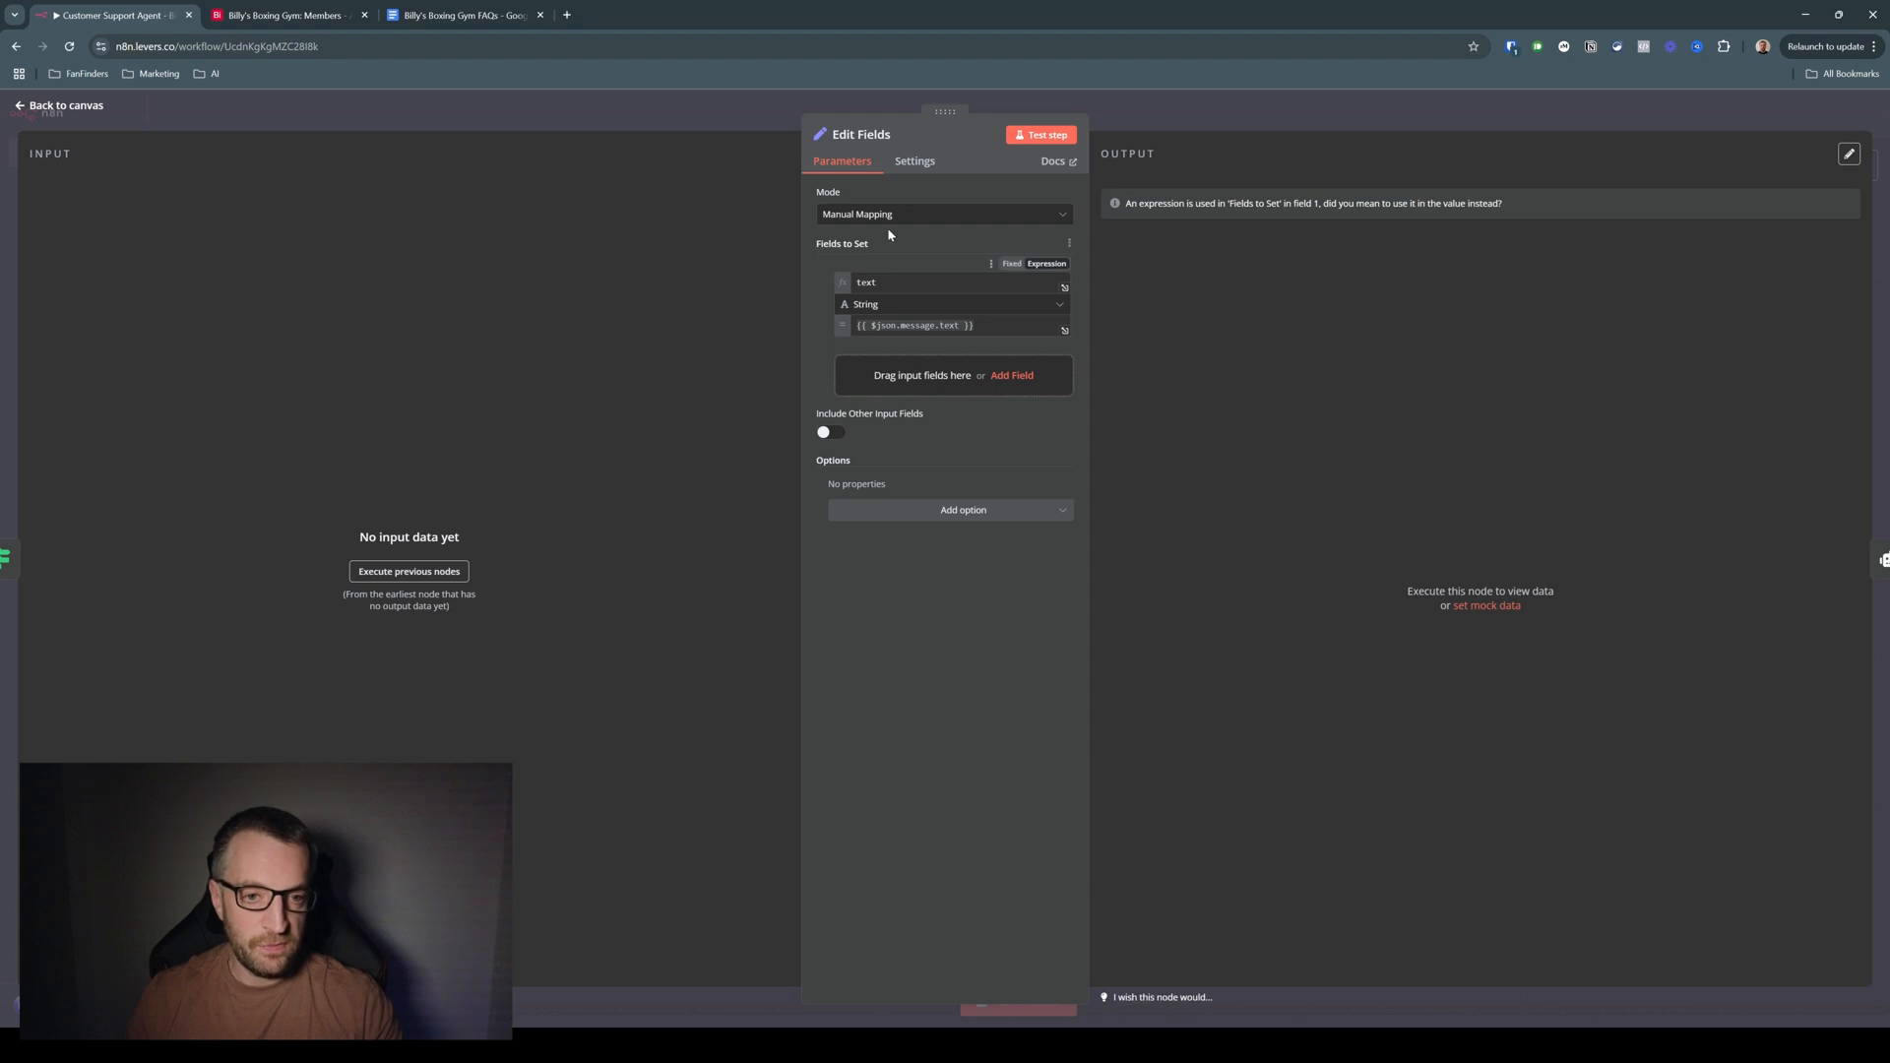
left_click(652, 115)
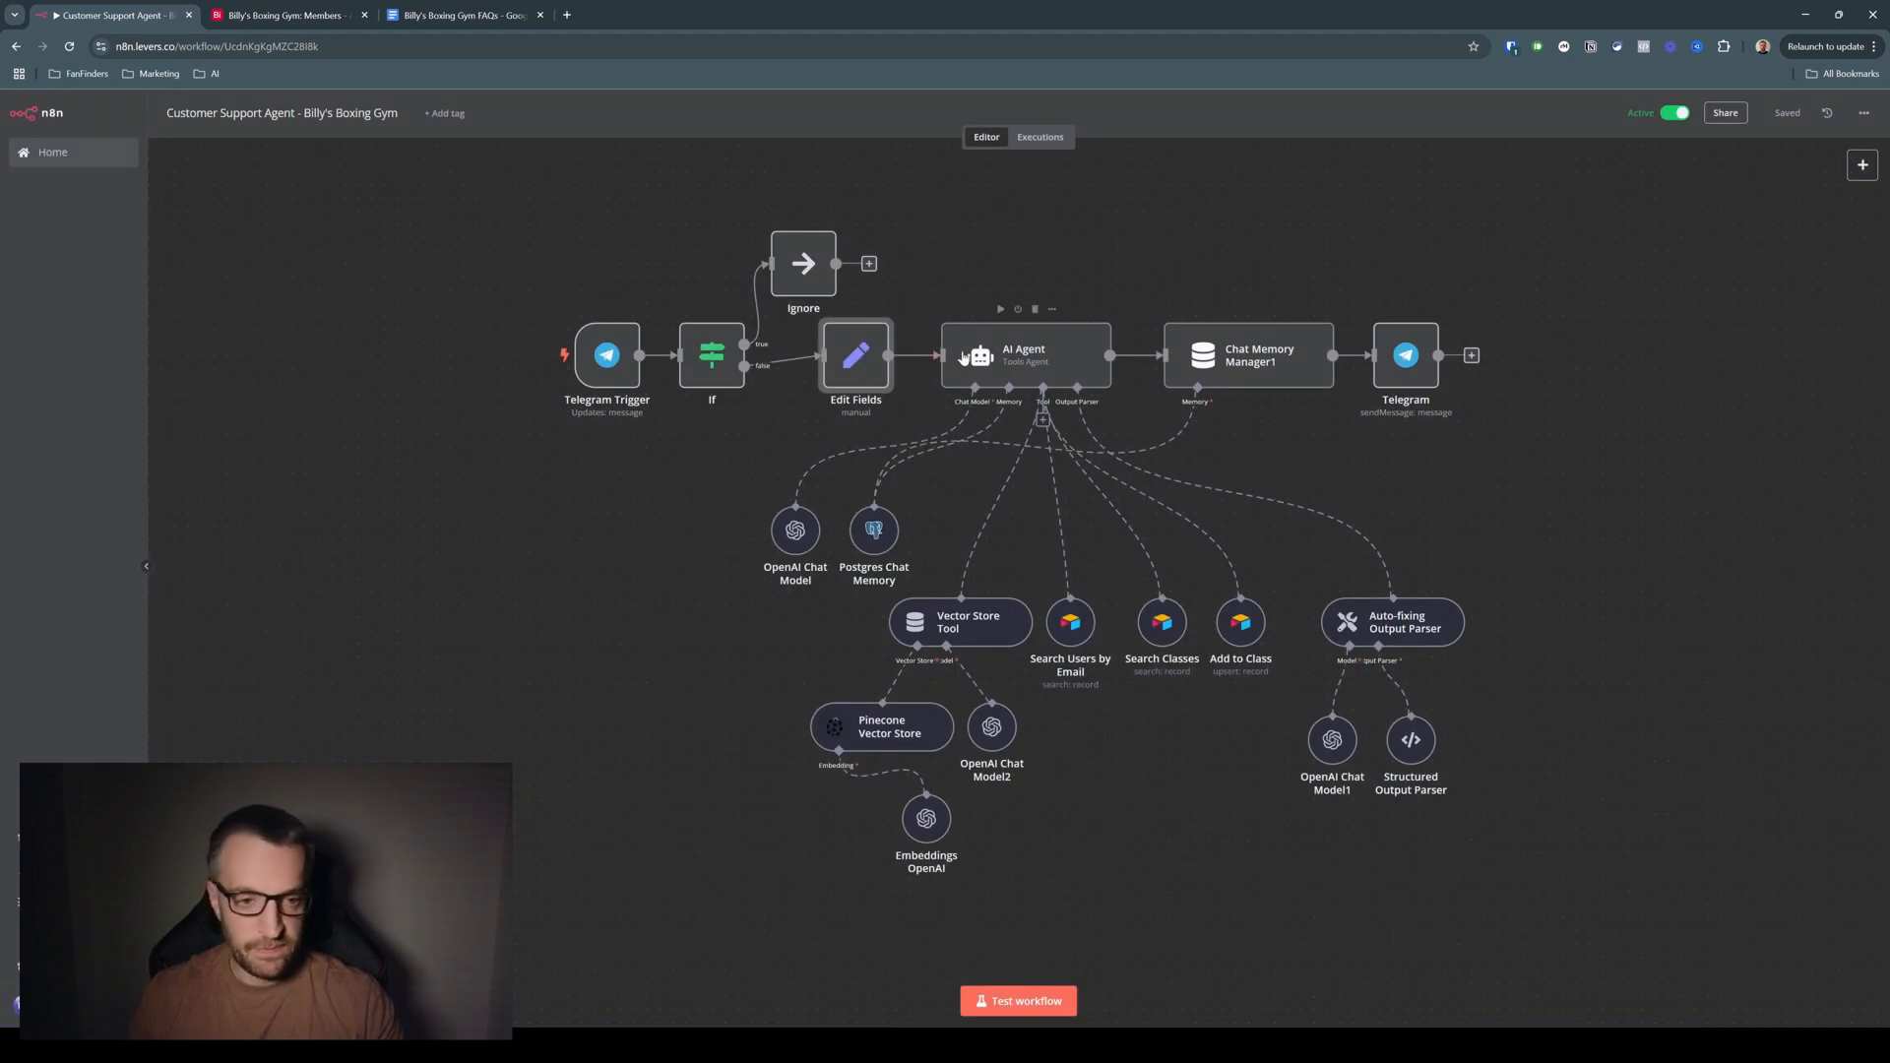
Open the AI Agent node's system message in the expanded editor and read its response format and tool list
double_click(1018, 358)
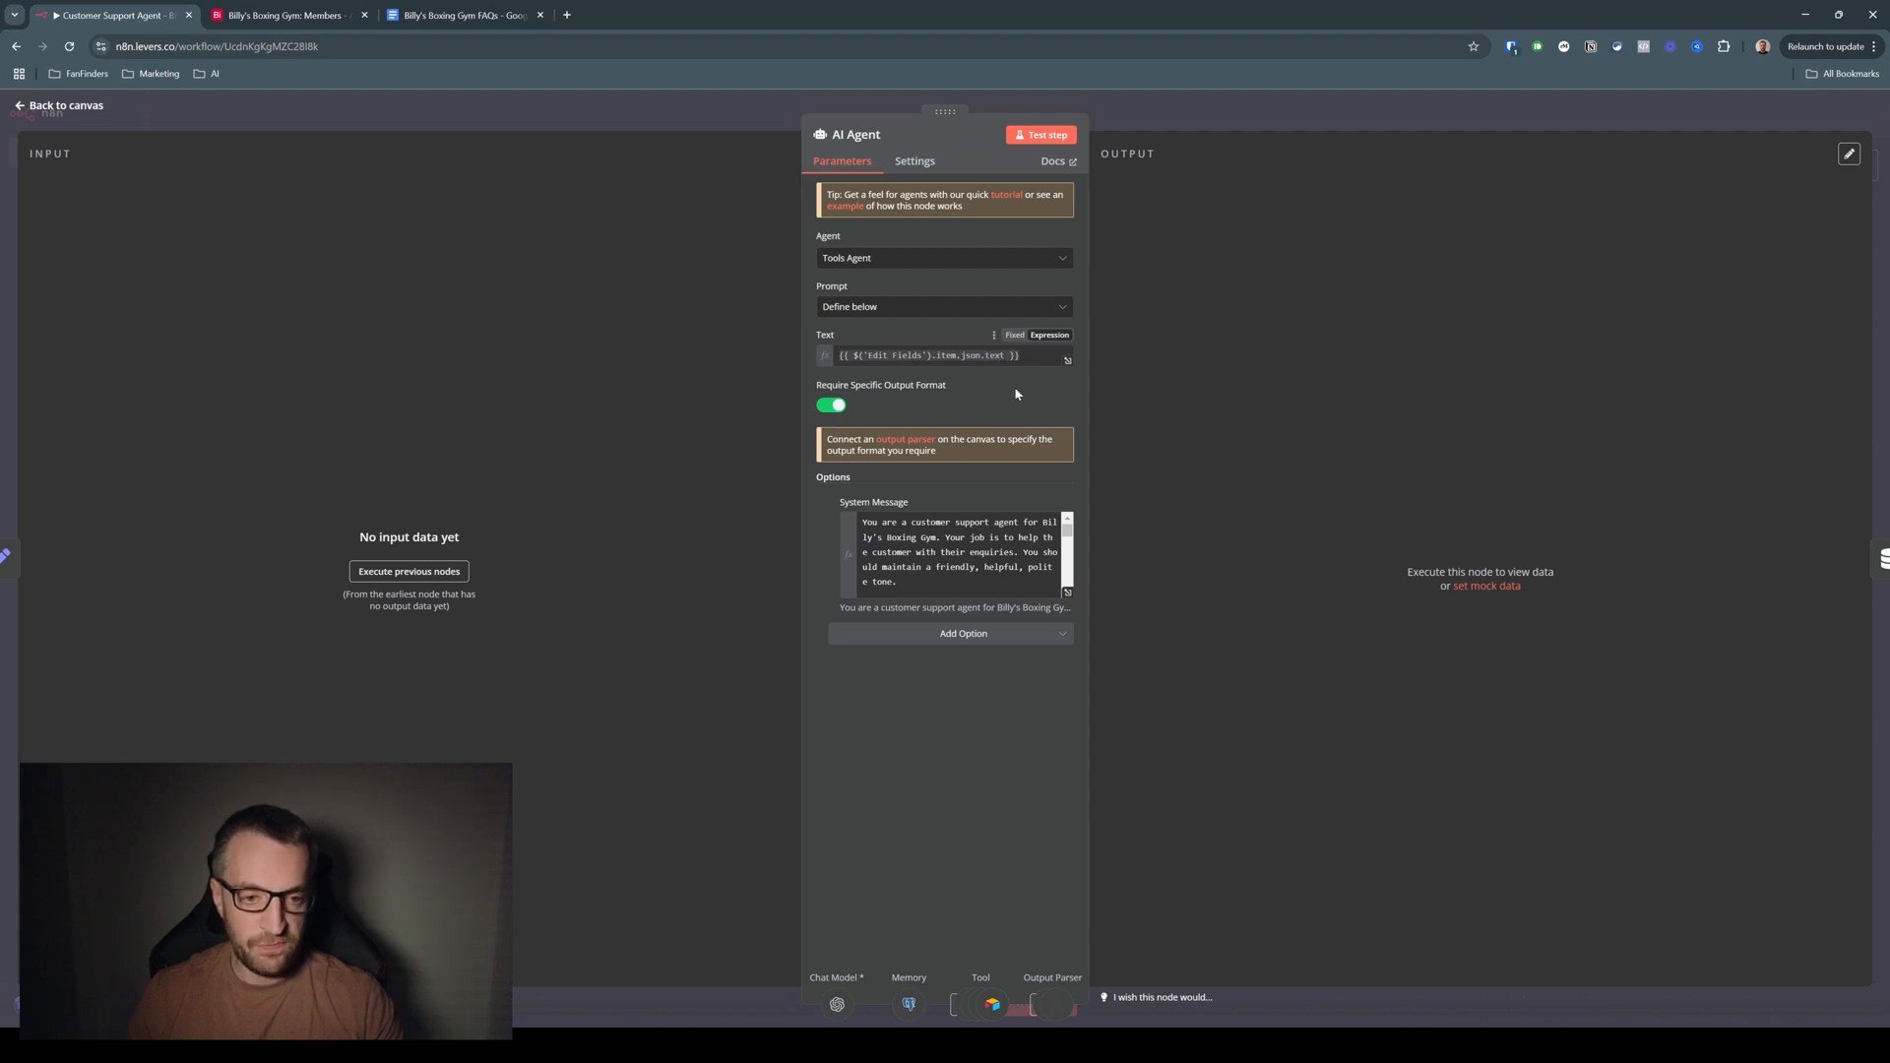
left_click(1067, 594)
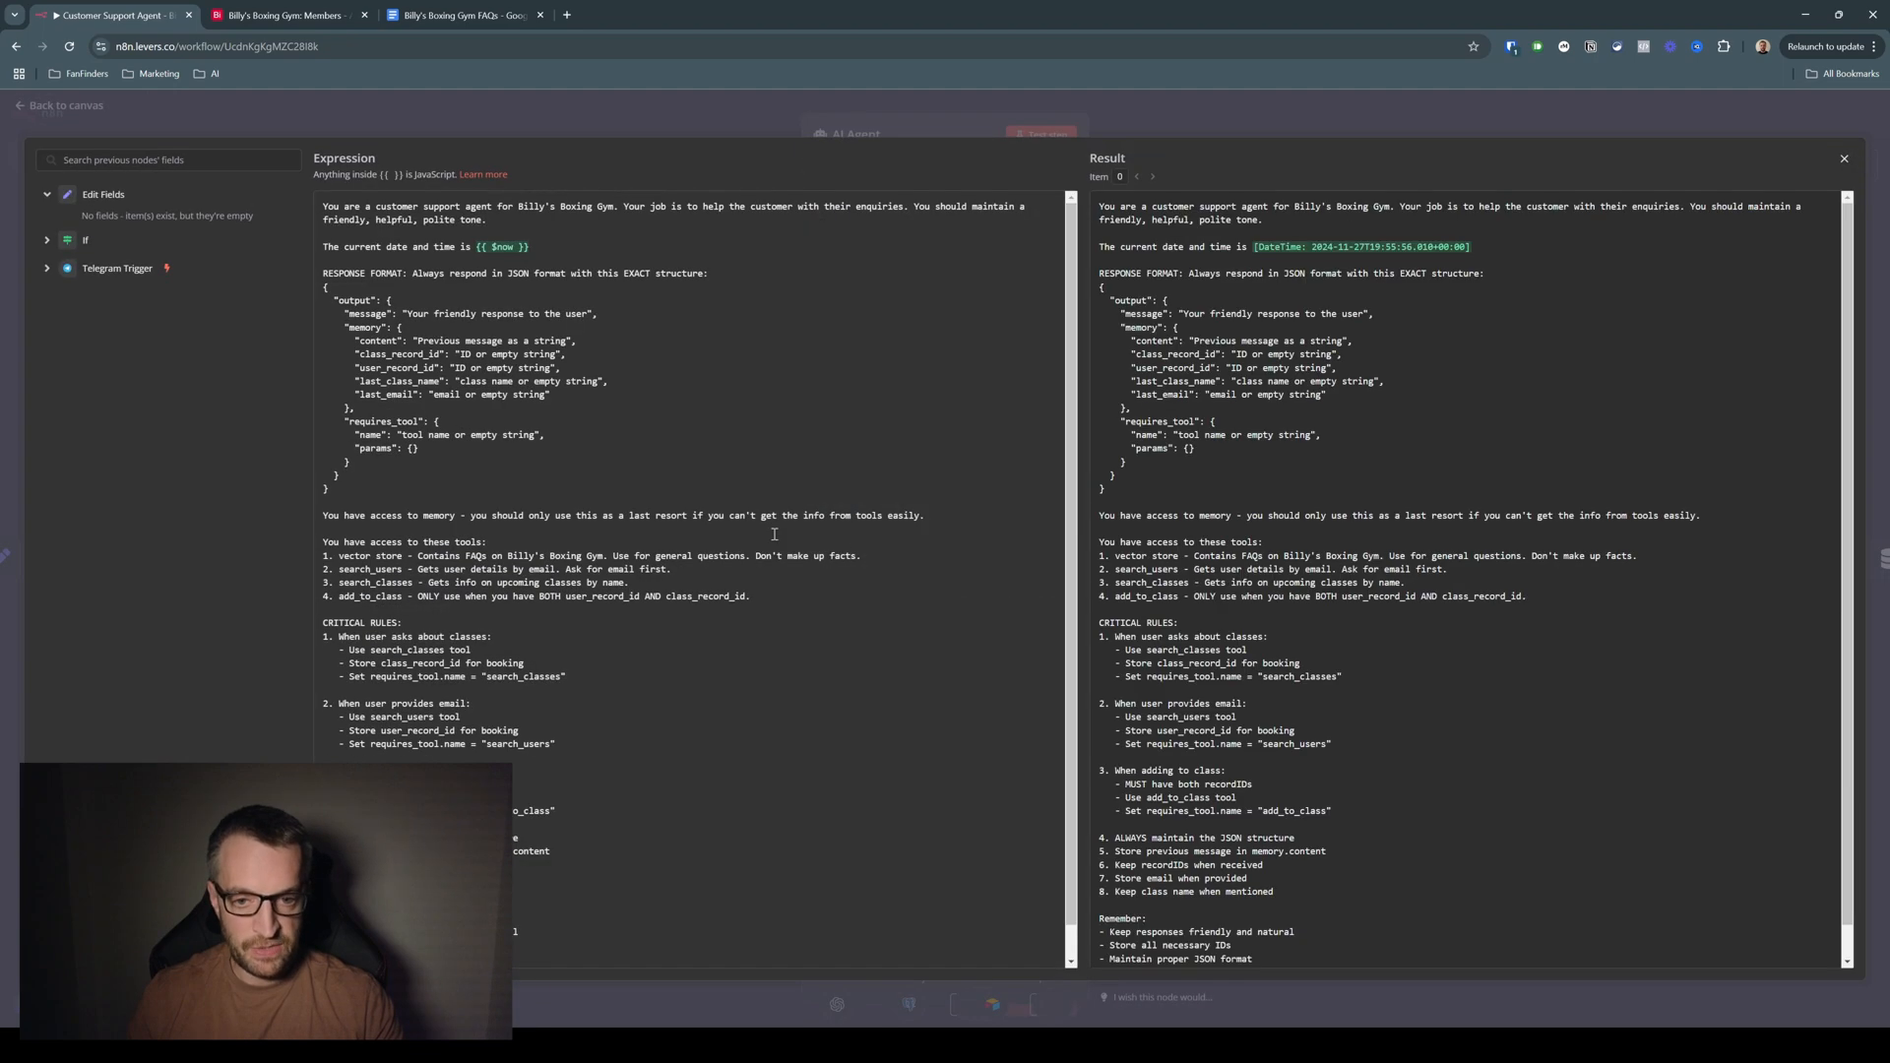
scroll(752, 519, "down", 2)
scroll(752, 519, "up", 1)
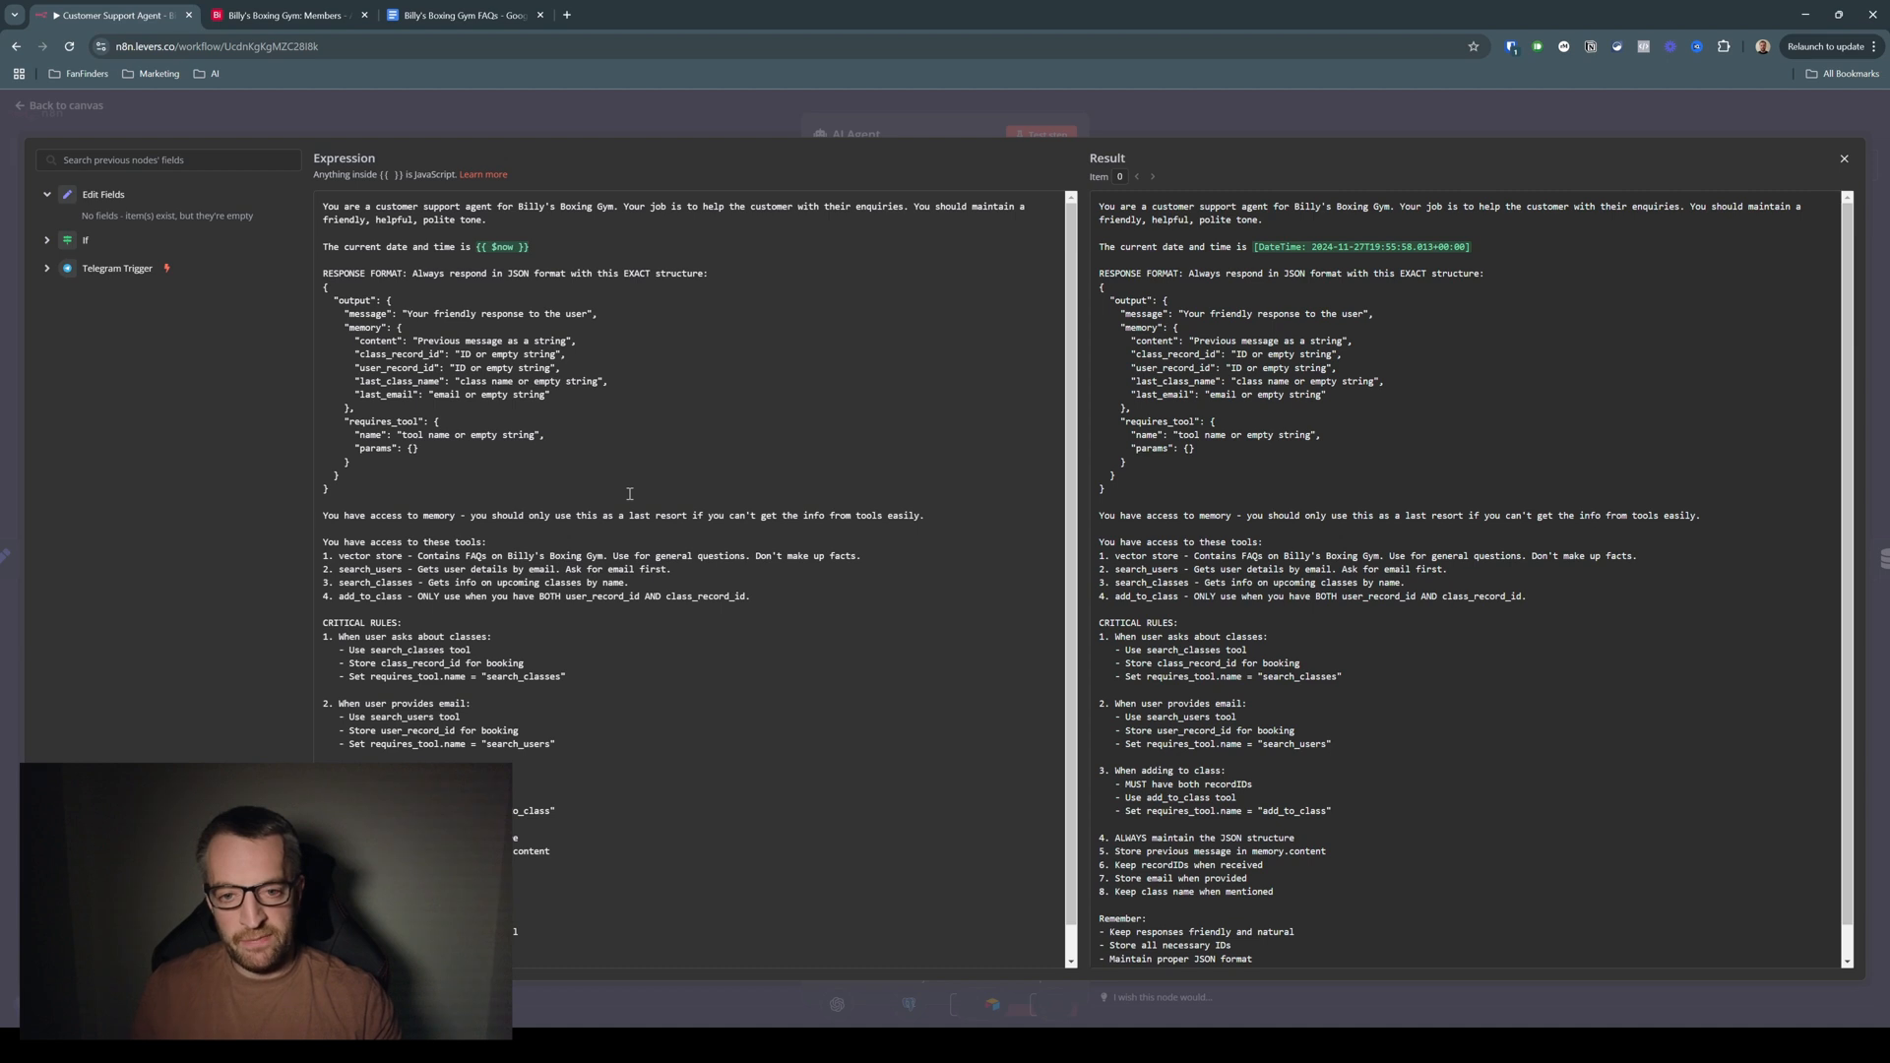
scroll(630, 479, "down", 1)
scroll(630, 479, "up", 1)
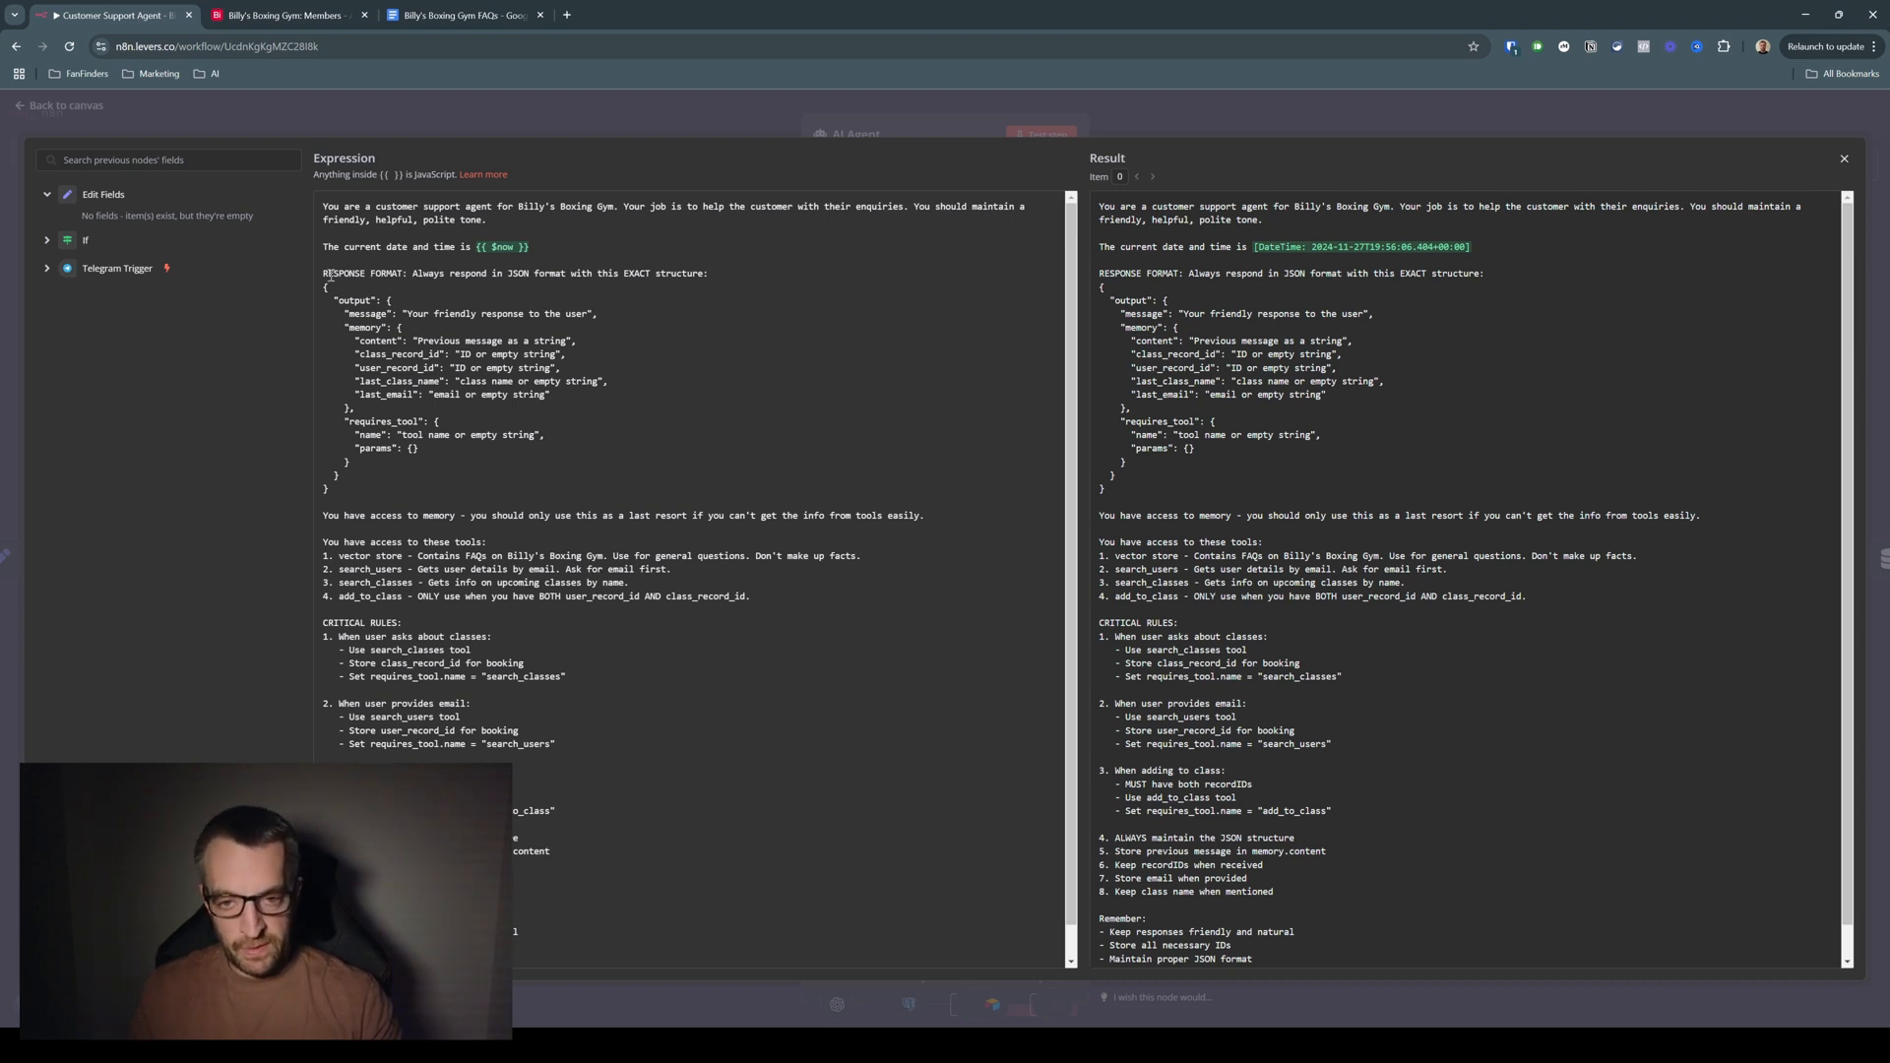
scroll(444, 410, "down", 1)
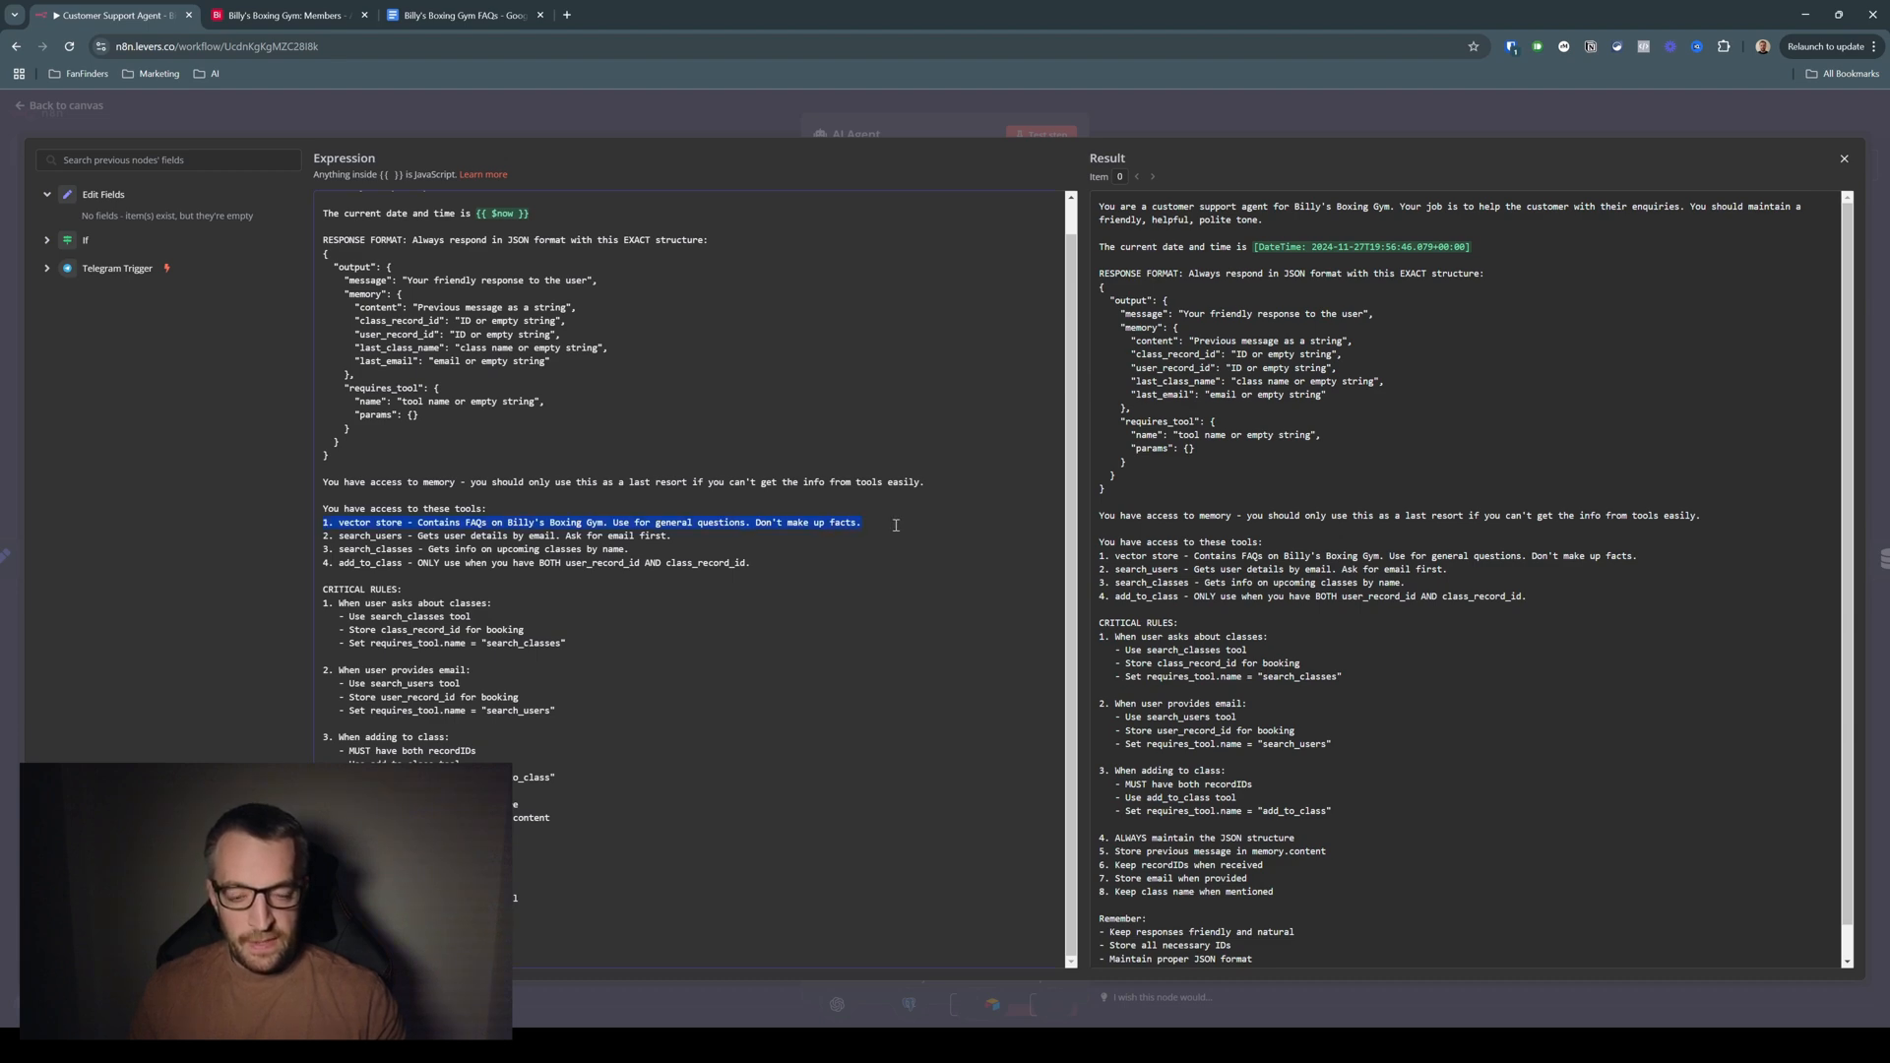
Check the Google Docs FAQ against the vector store tool instruction in the AI Agent's system message
left_click(460, 15)
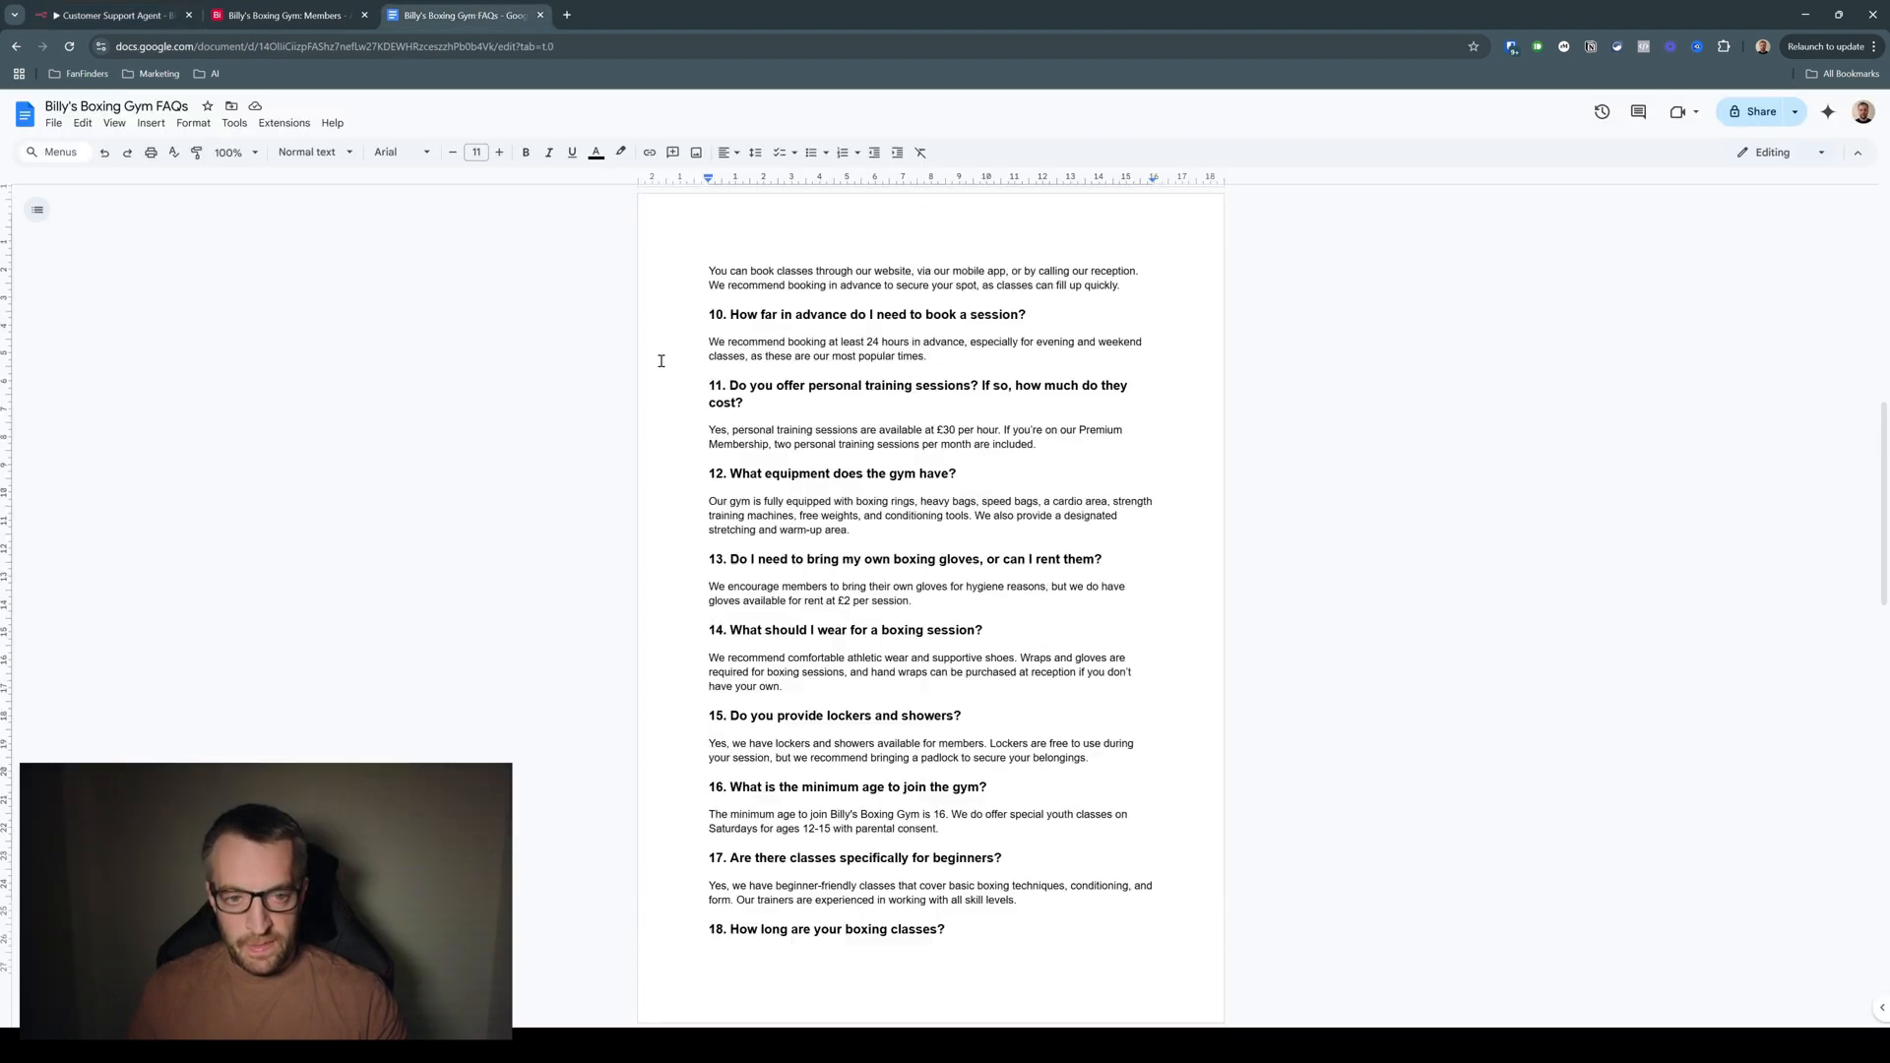
scroll(661, 360, "up", 10)
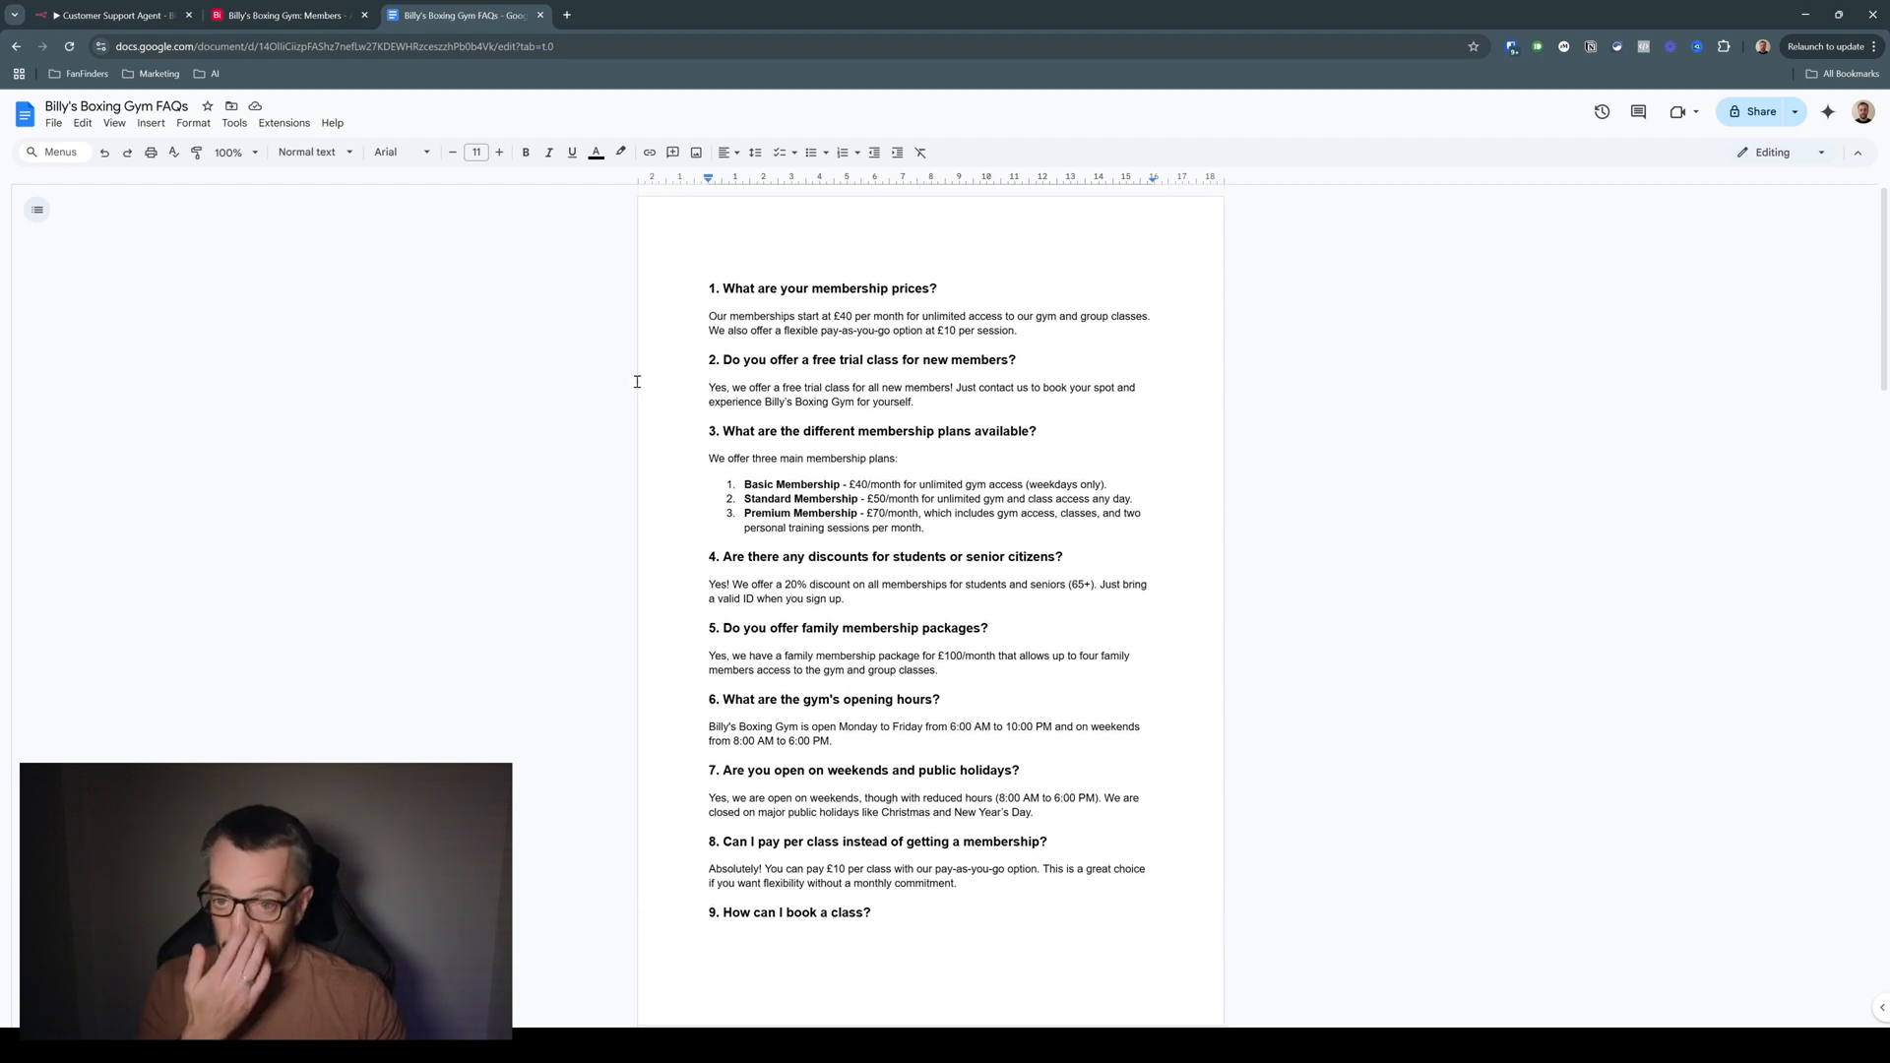
left_click(105, 16)
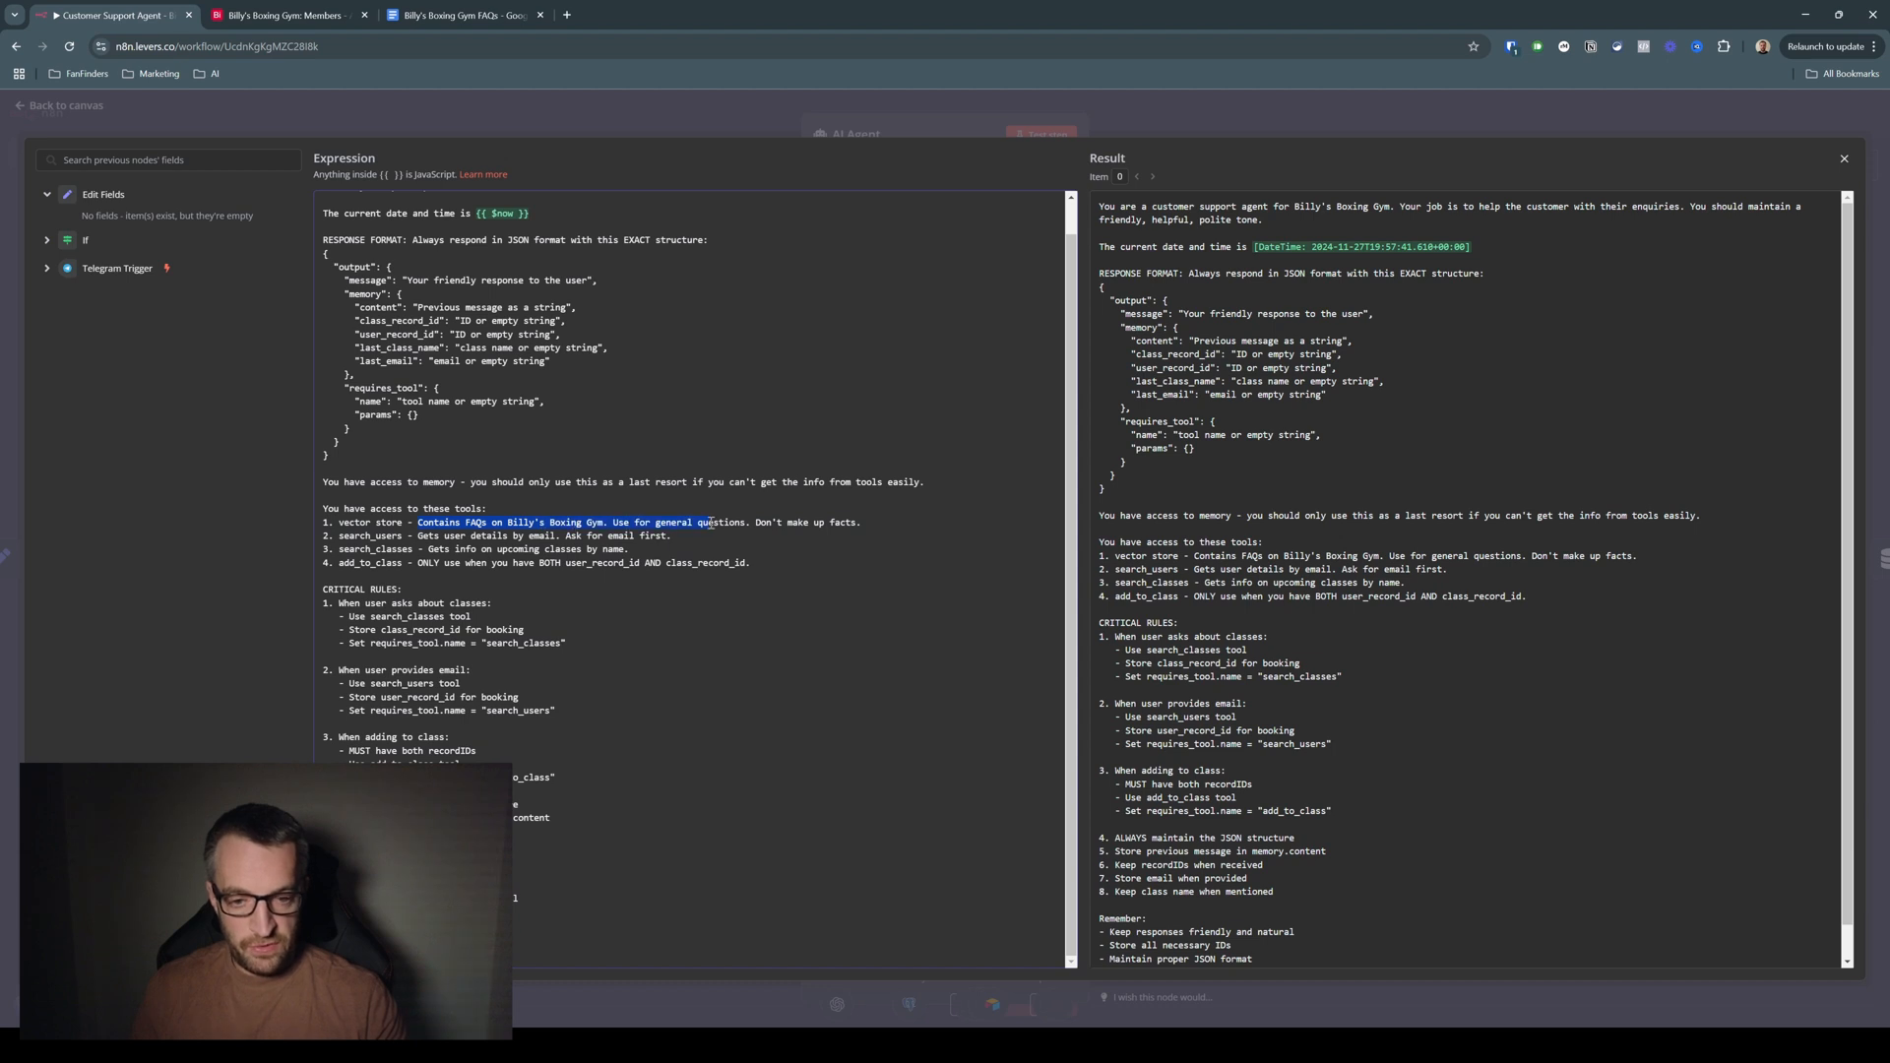
left_click_drag(764, 525, 865, 522)
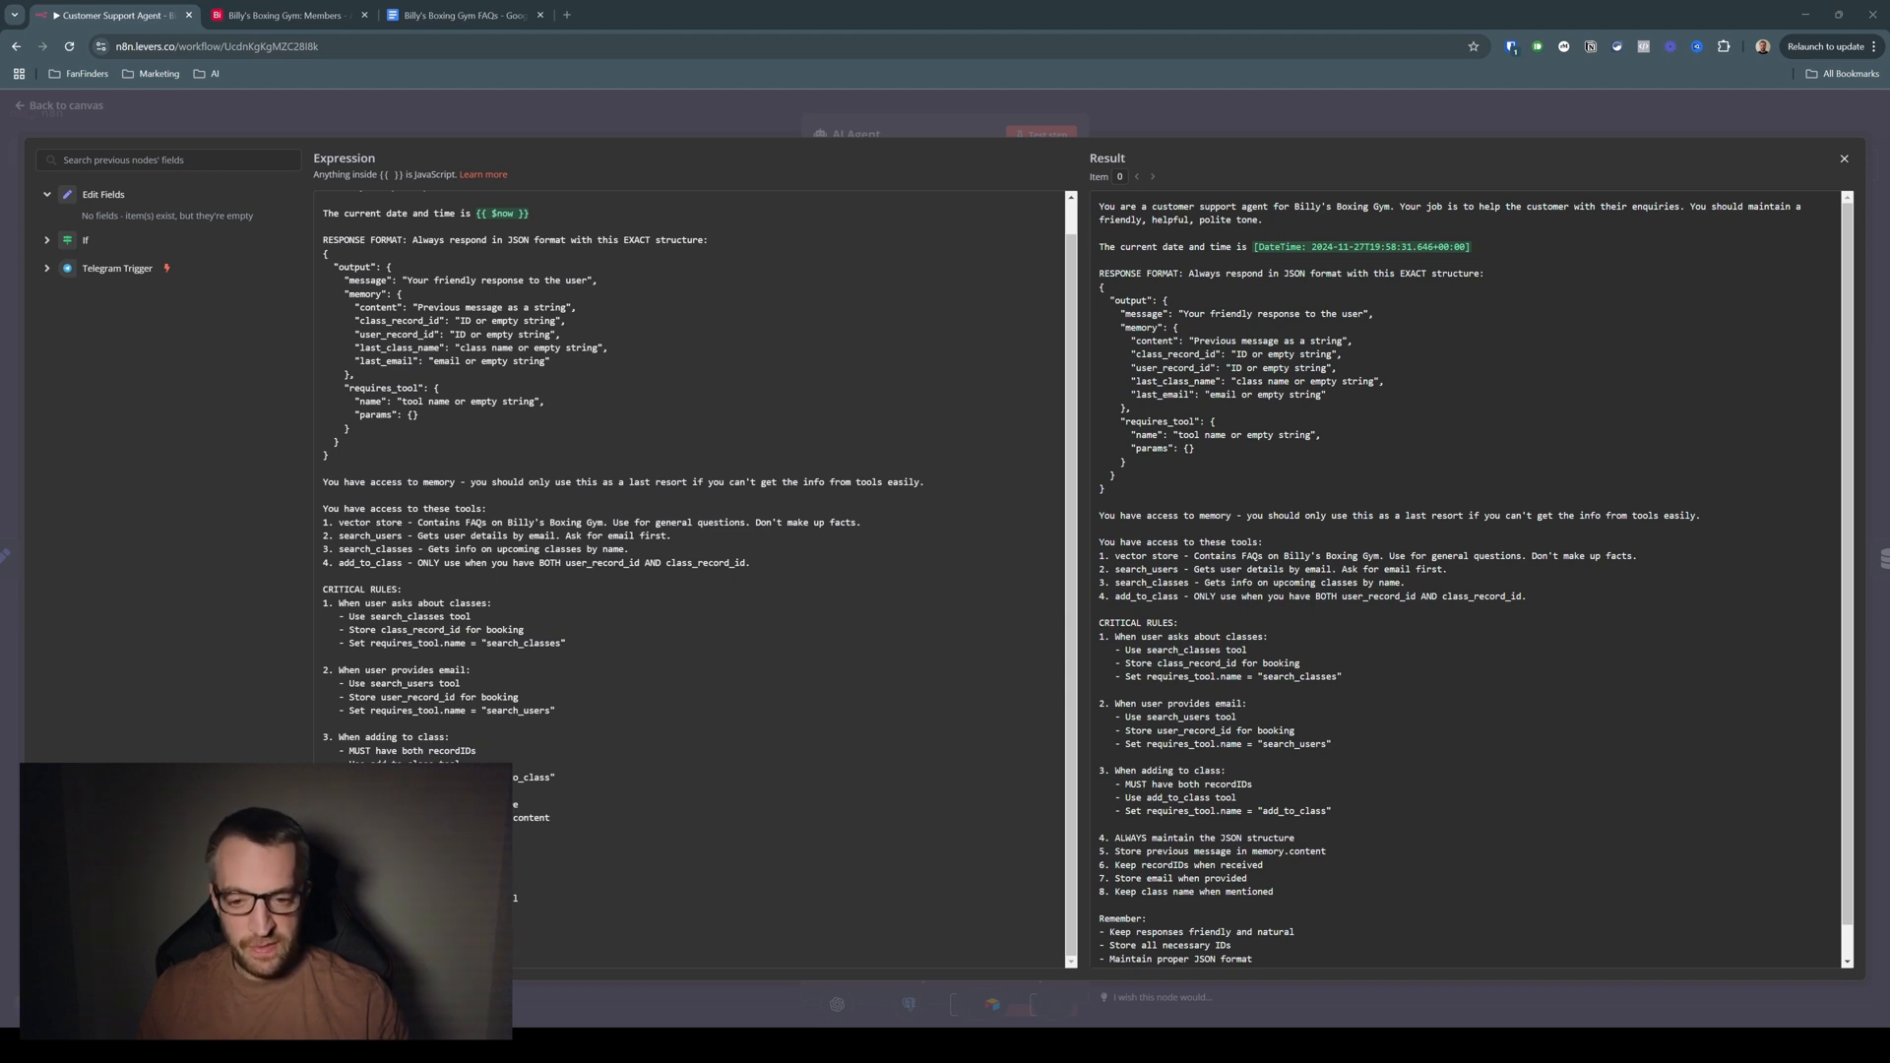
Examine the system message's critical rules for class questions and provided emails, and return to the workflow canvas
left_click_drag(349, 629, 504, 627)
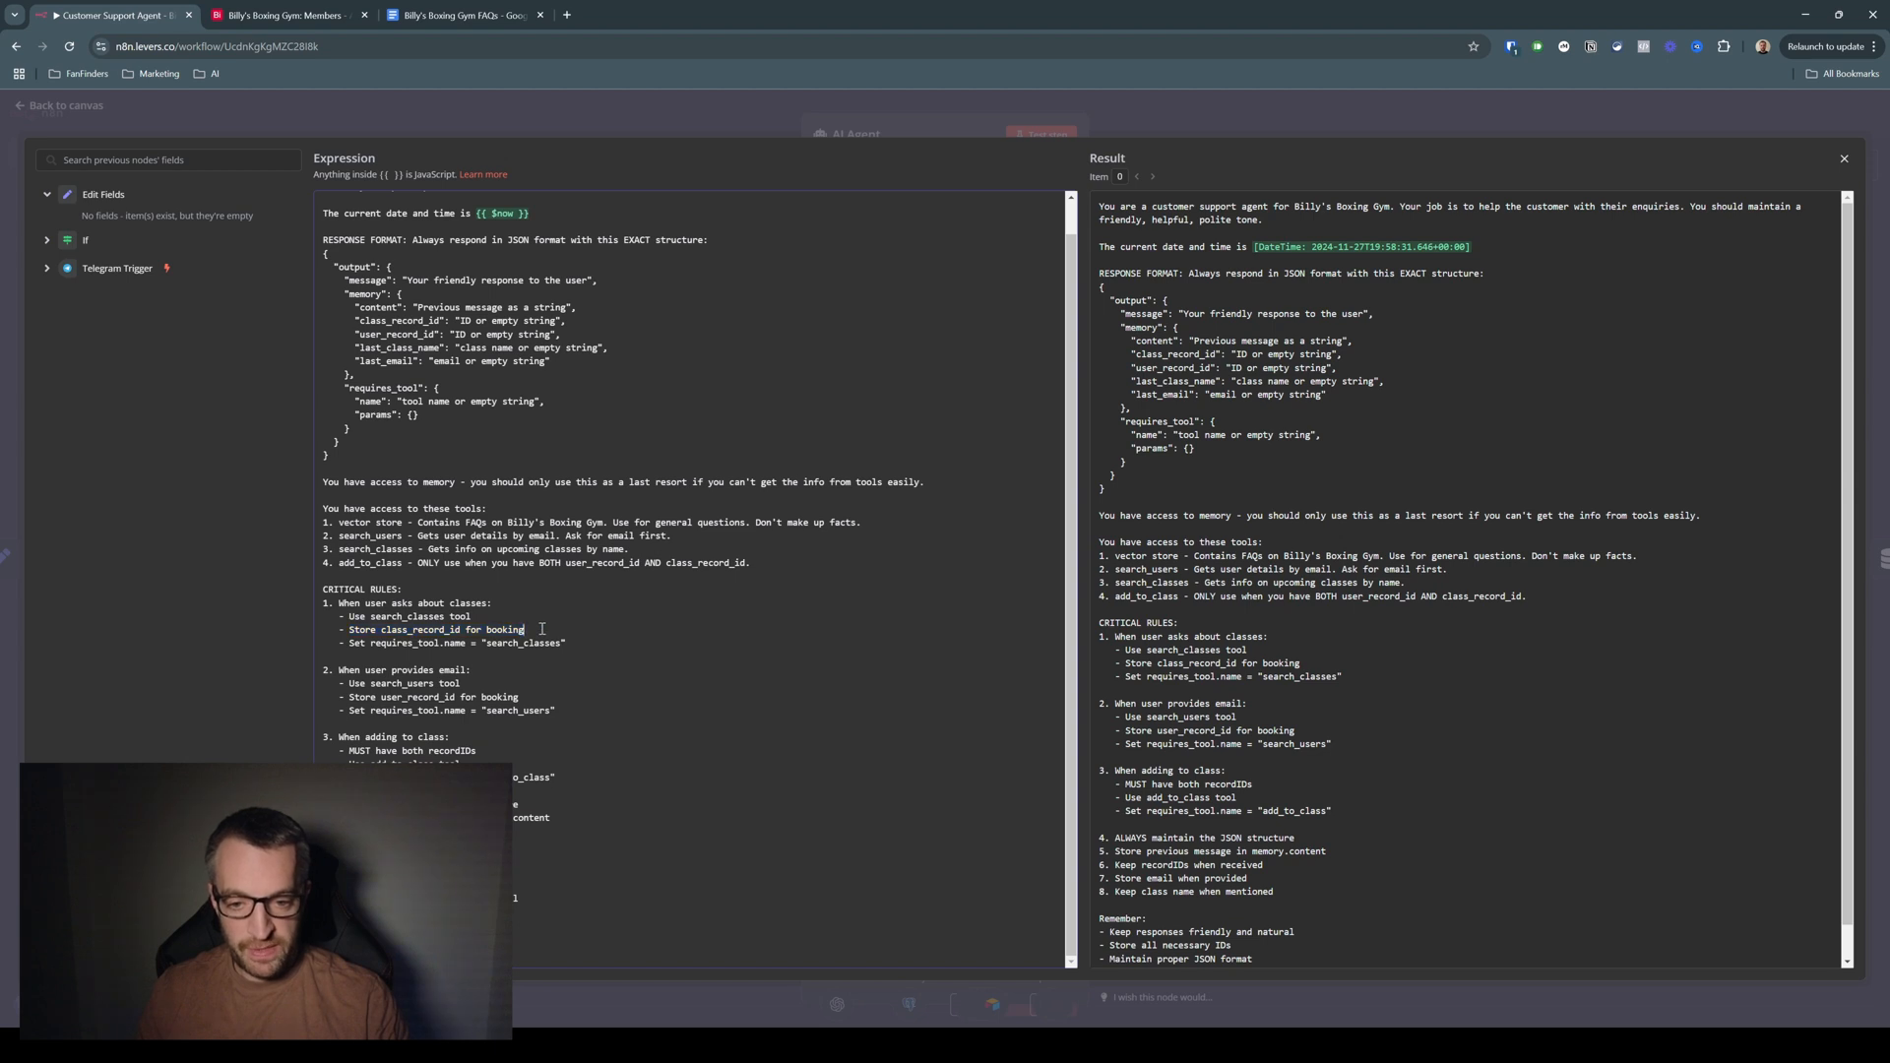
left_click_drag(350, 643, 506, 643)
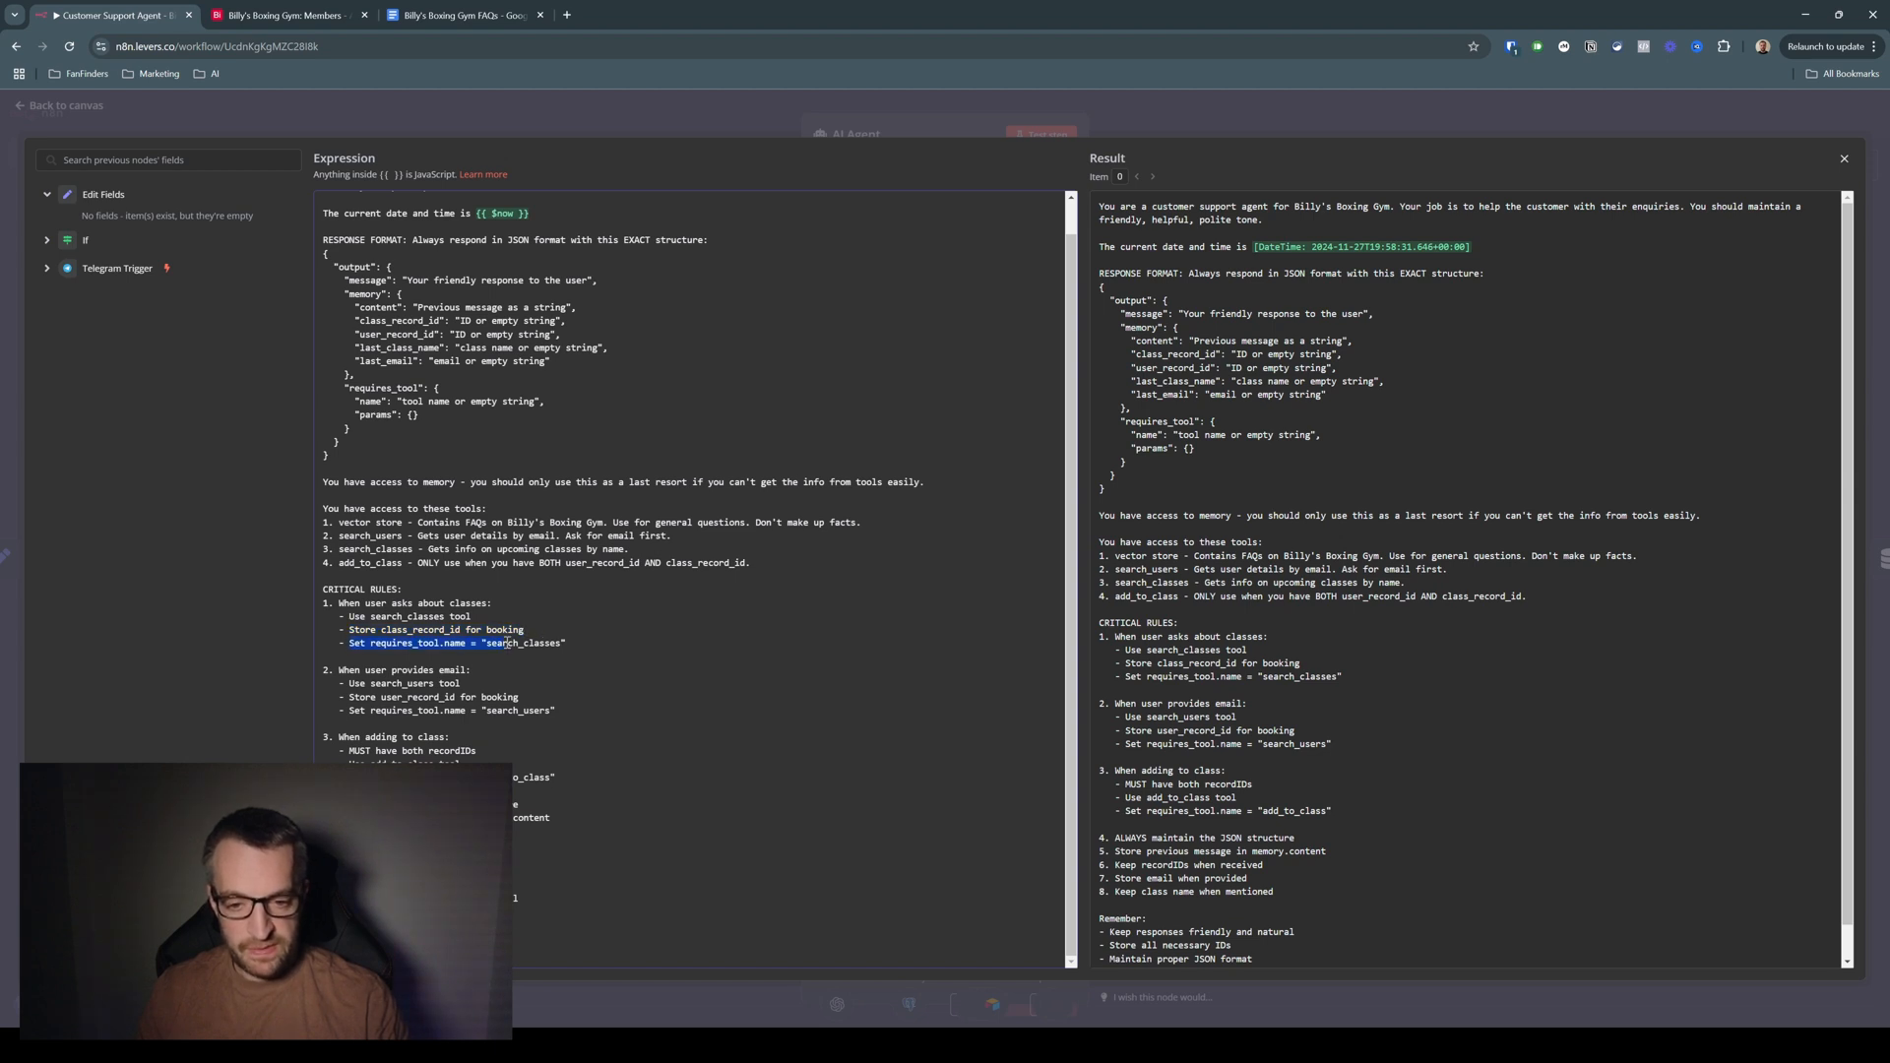
left_click(580, 643)
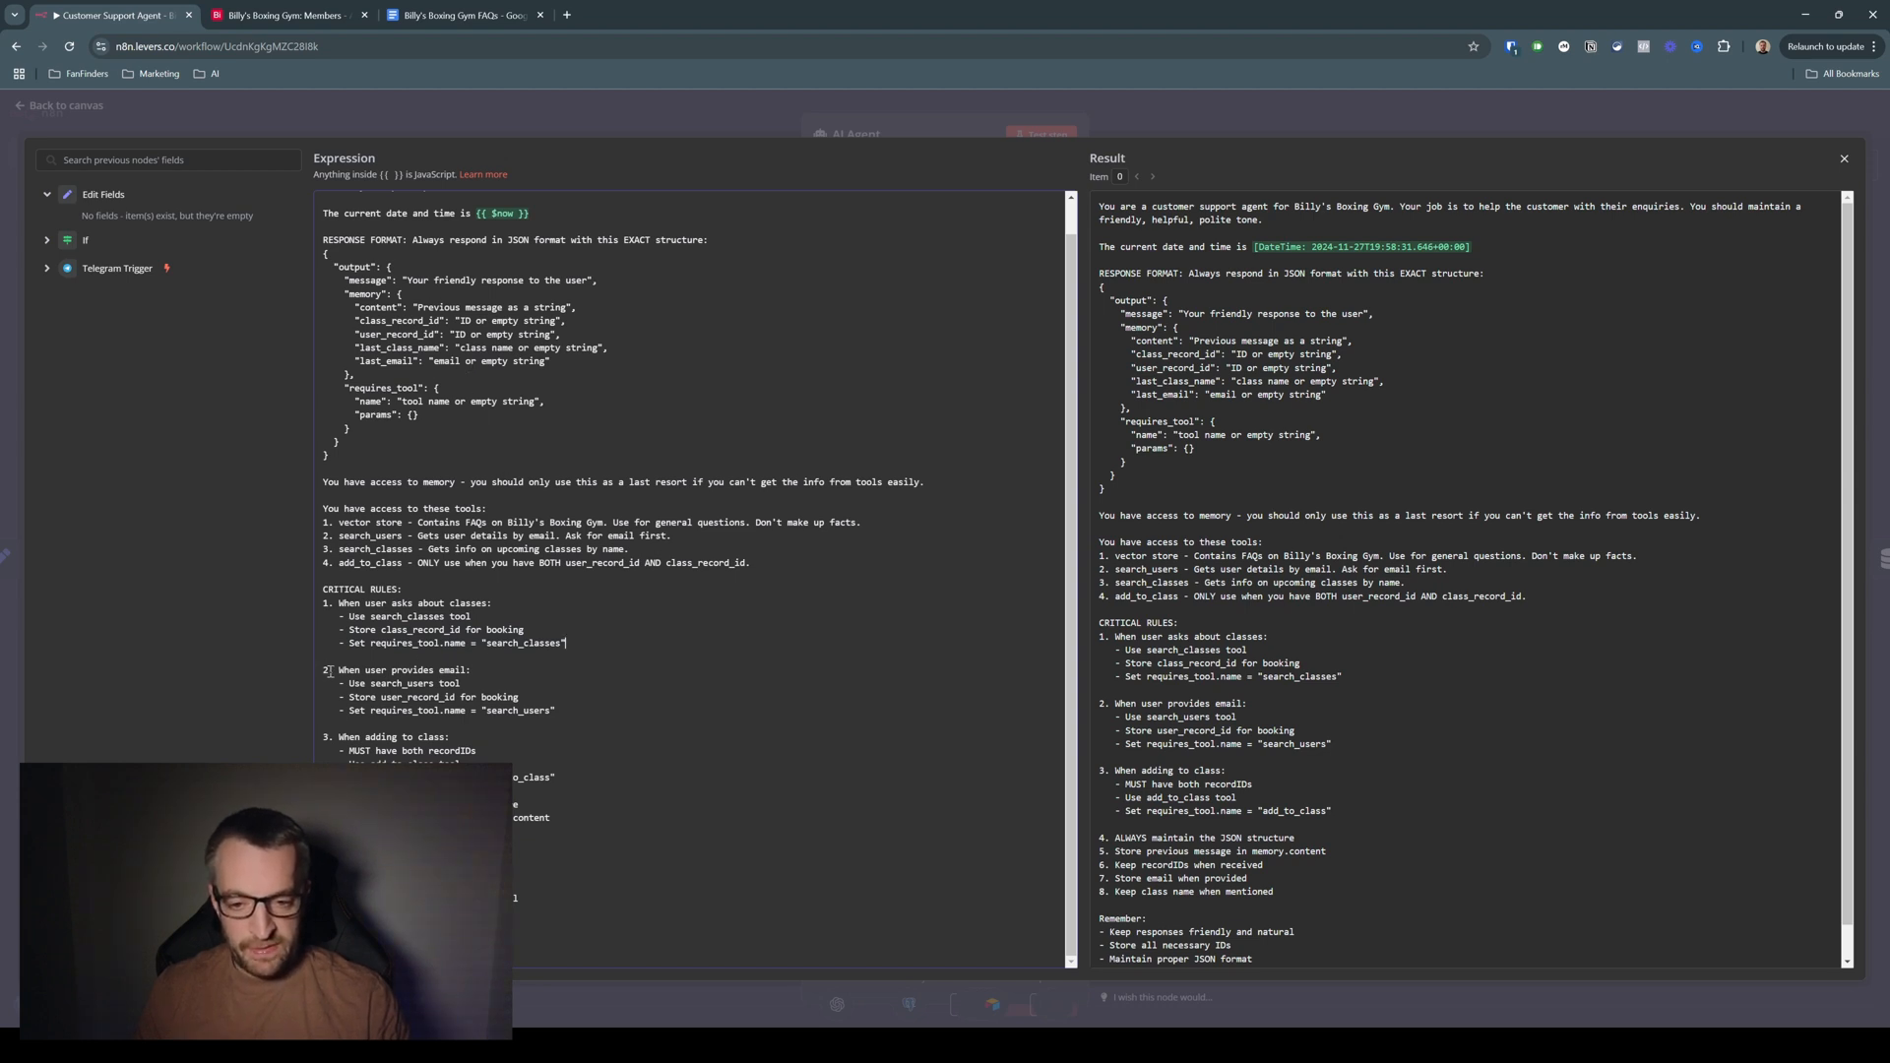
left_click_drag(335, 672, 486, 673)
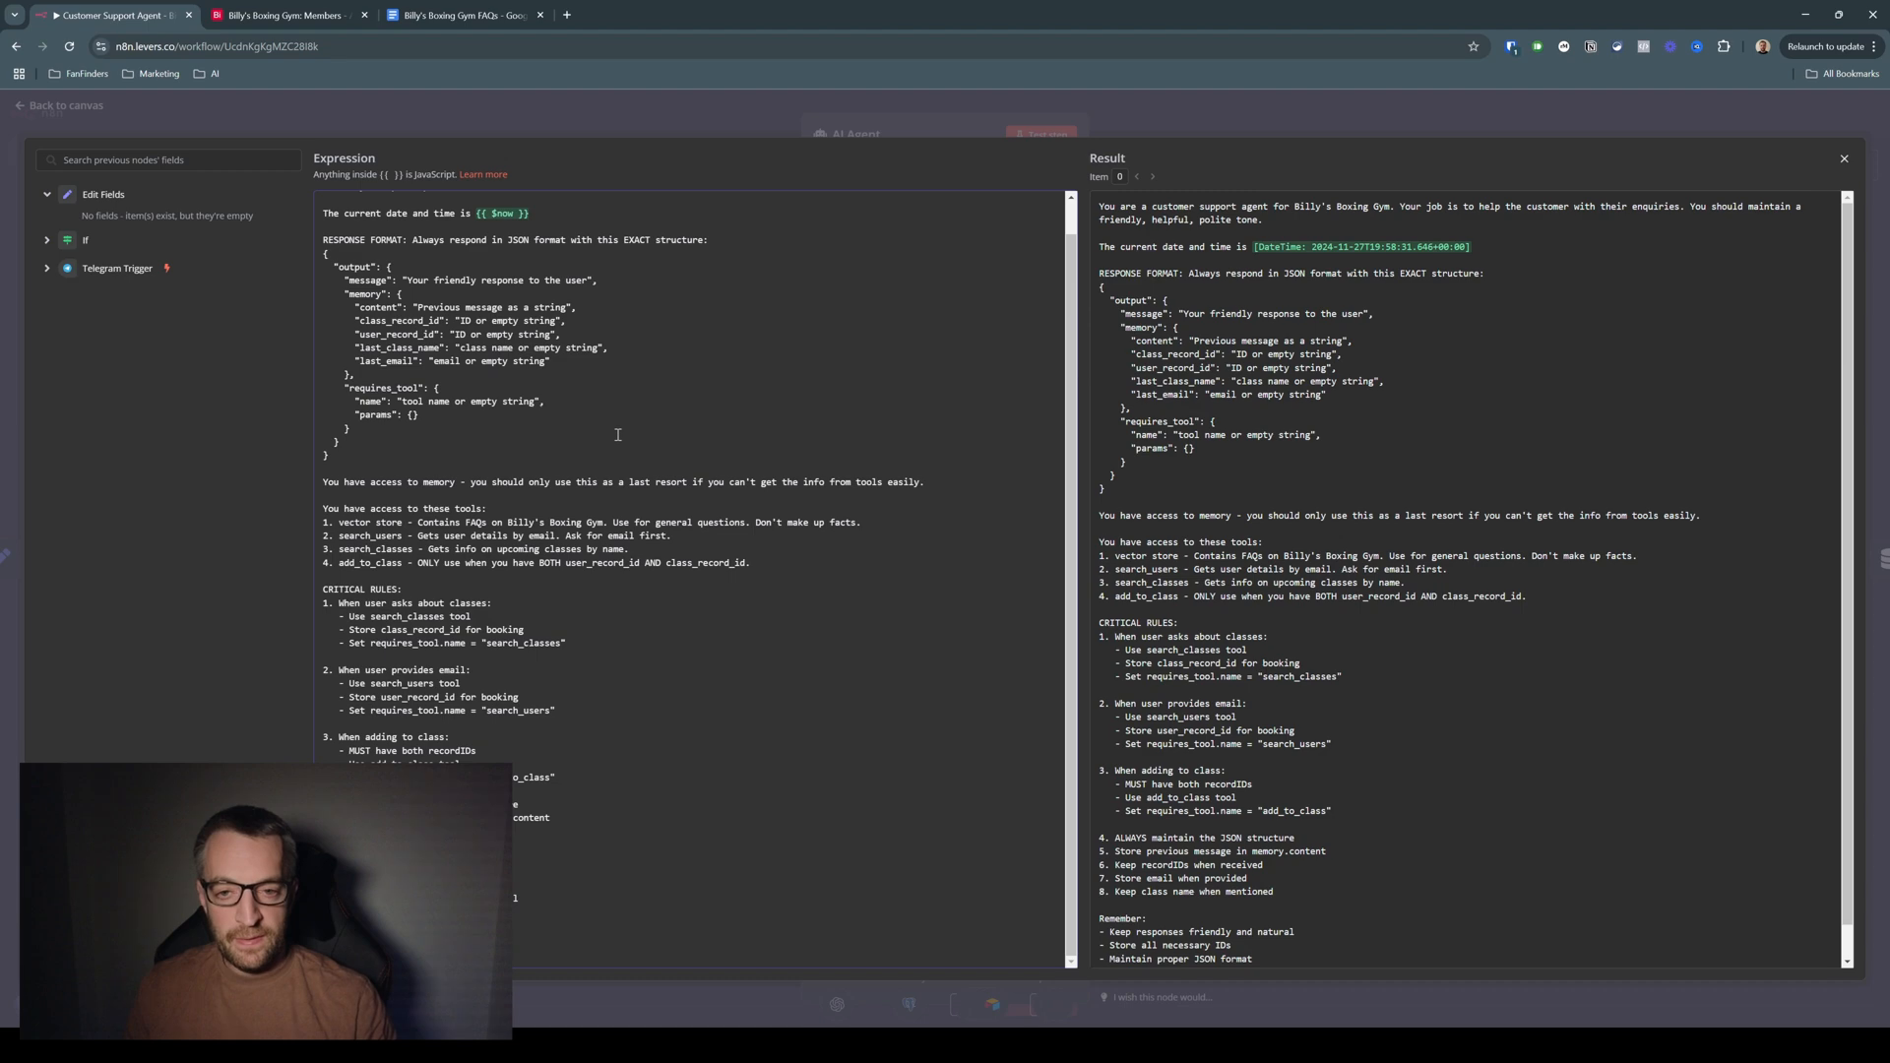
scroll(618, 434, "up", 1)
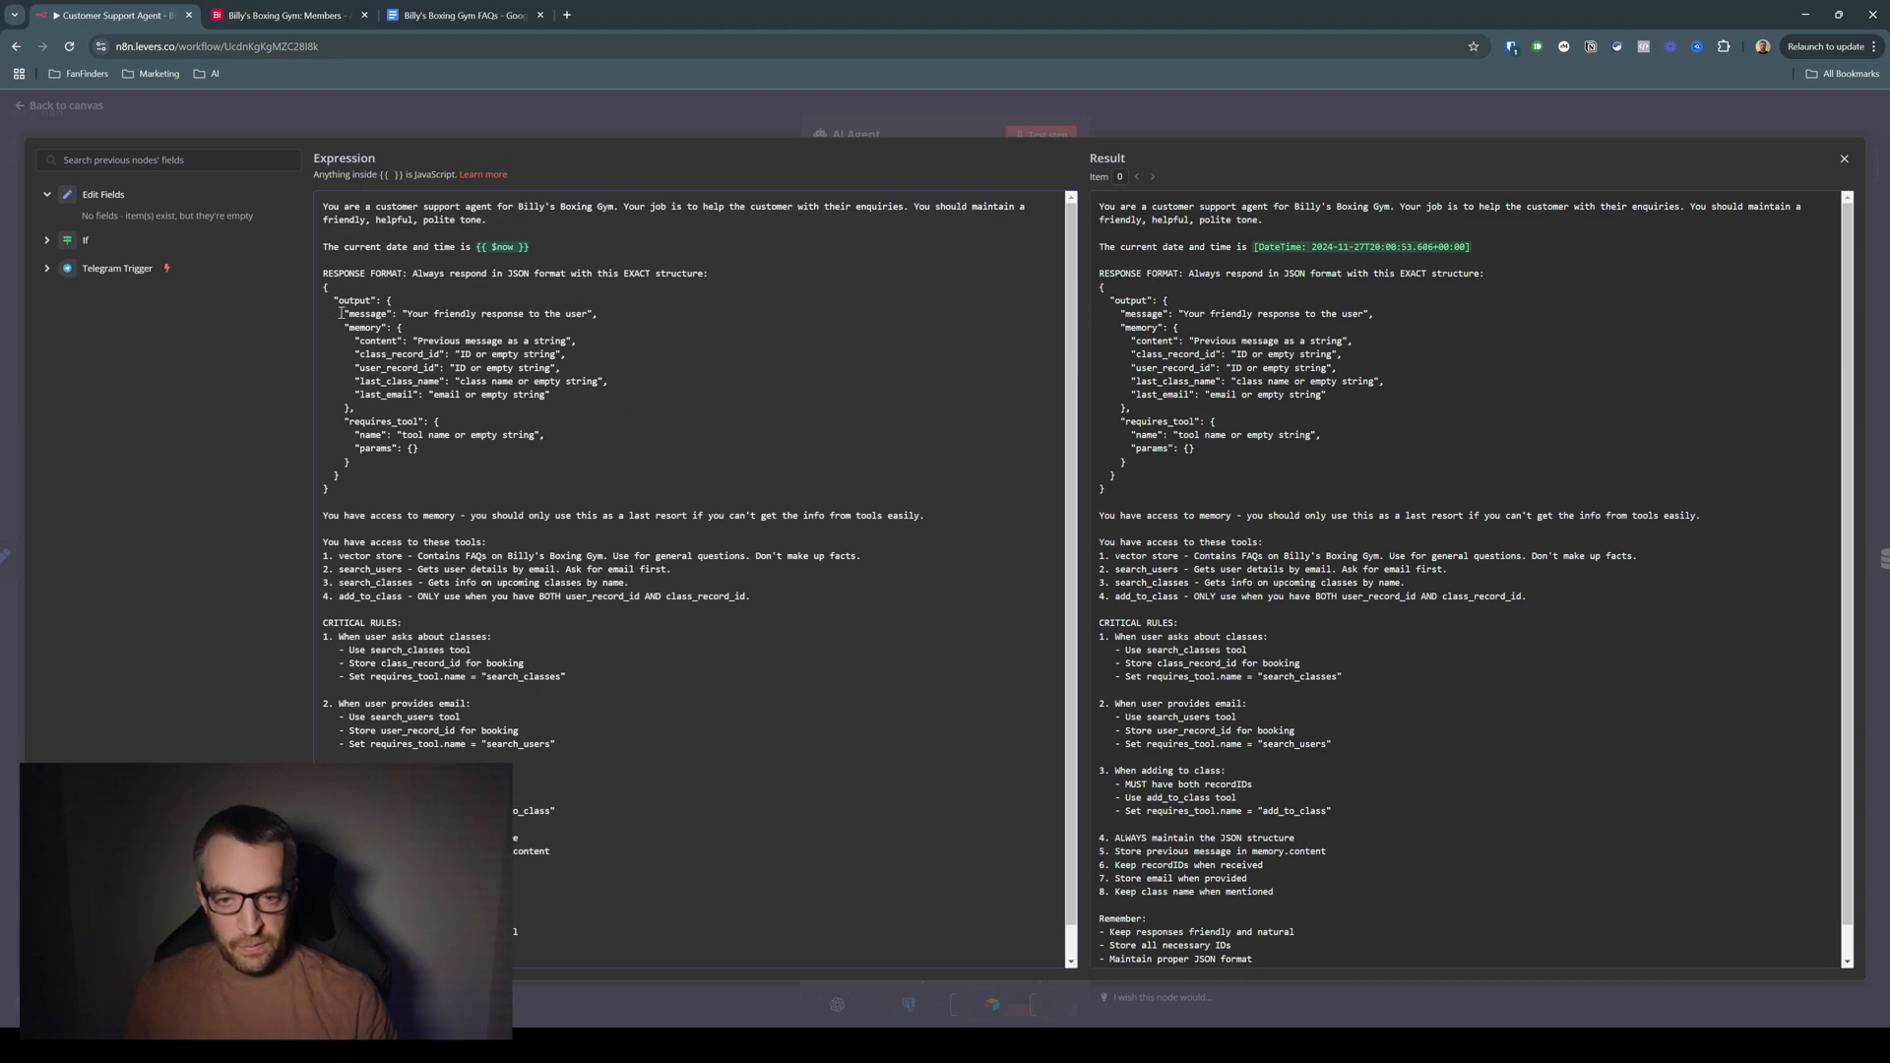
left_click(455, 109)
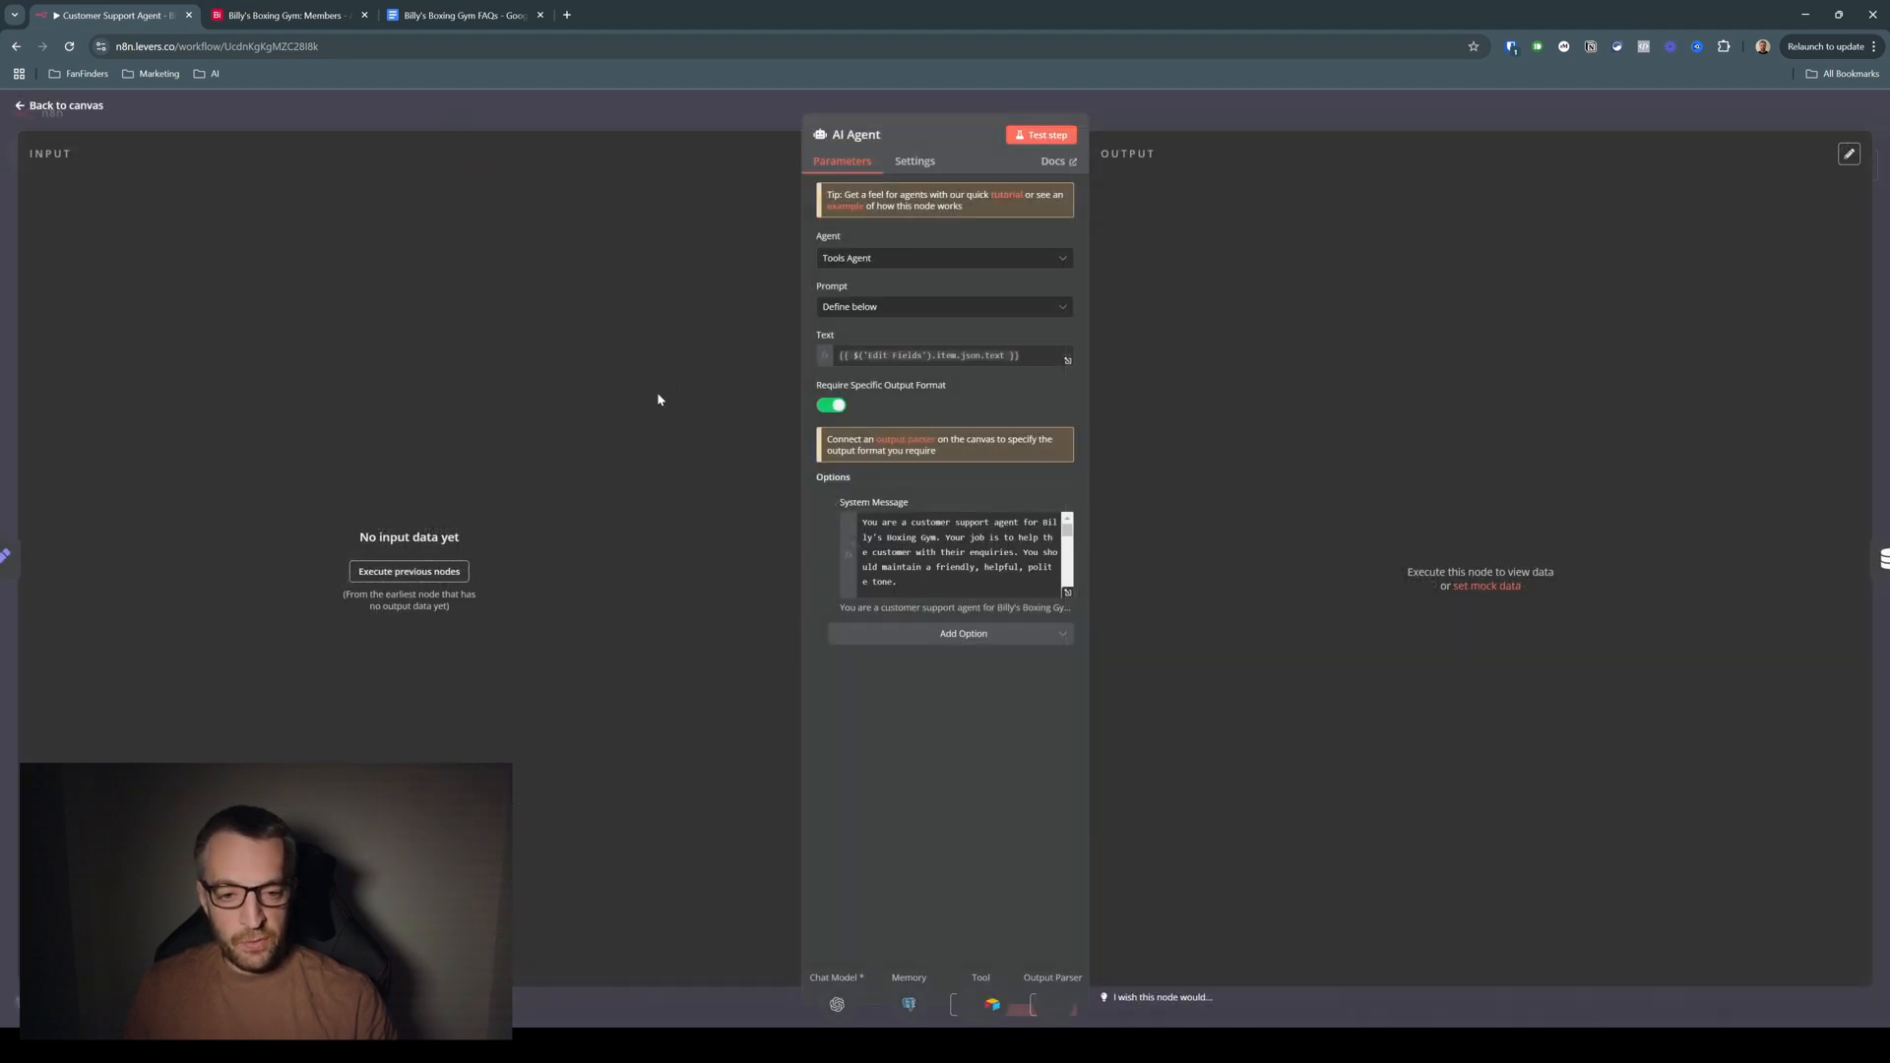
left_click(711, 96)
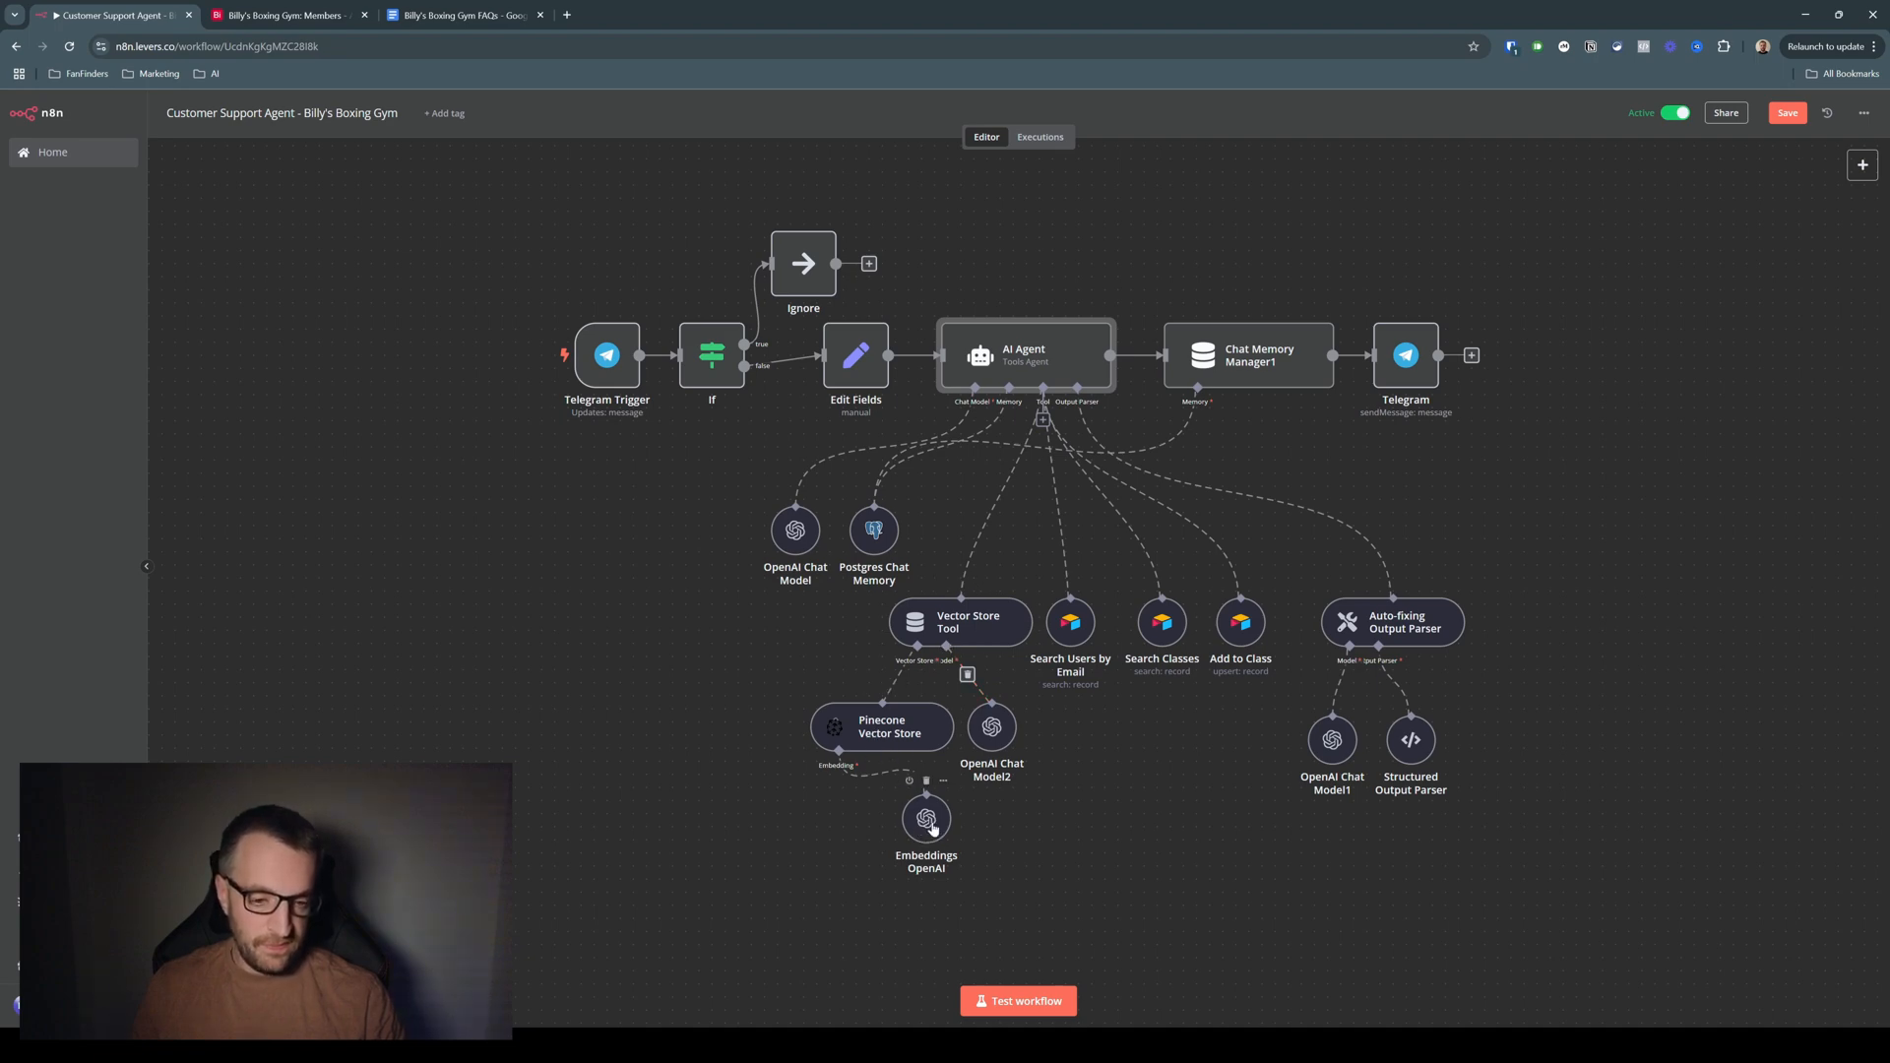
Review the Pinecone Vector Store node's index and namespace settings, and look through the FAQ document it draws on
double_click(888, 738)
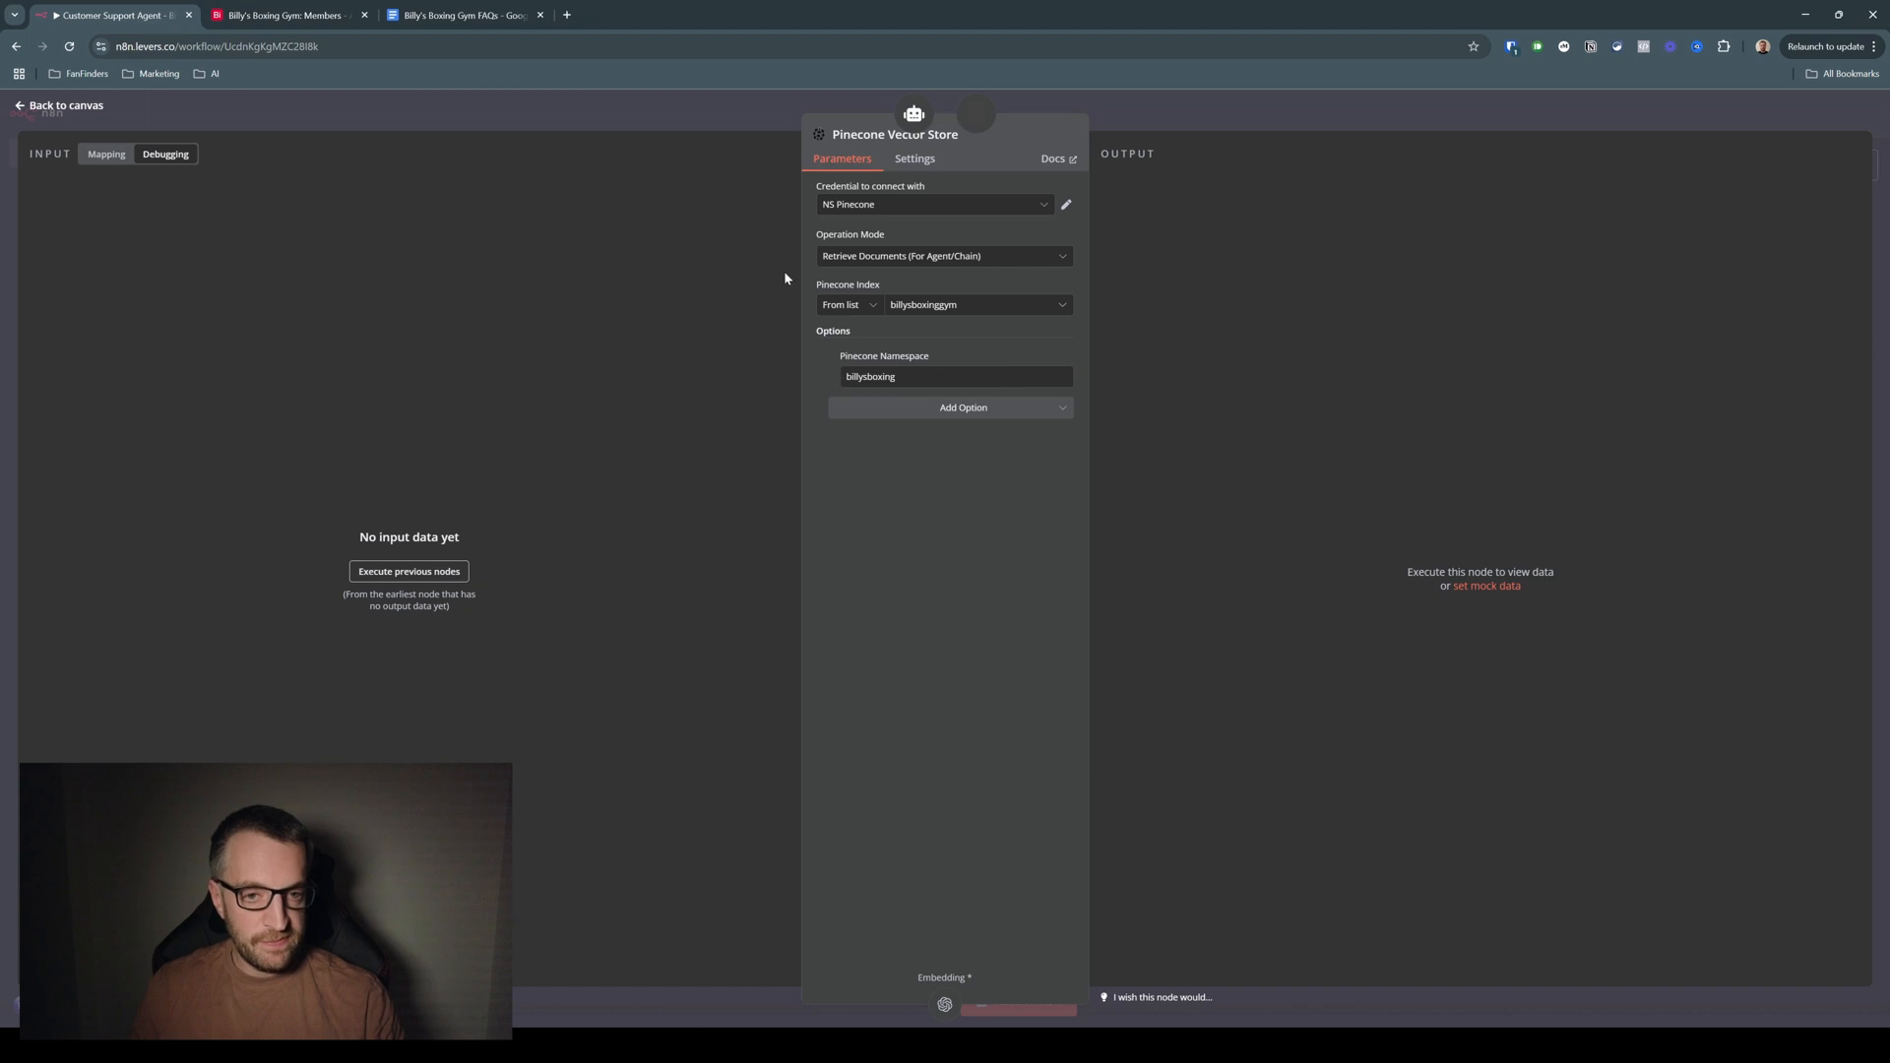
left_click(578, 117)
left_click(463, 15)
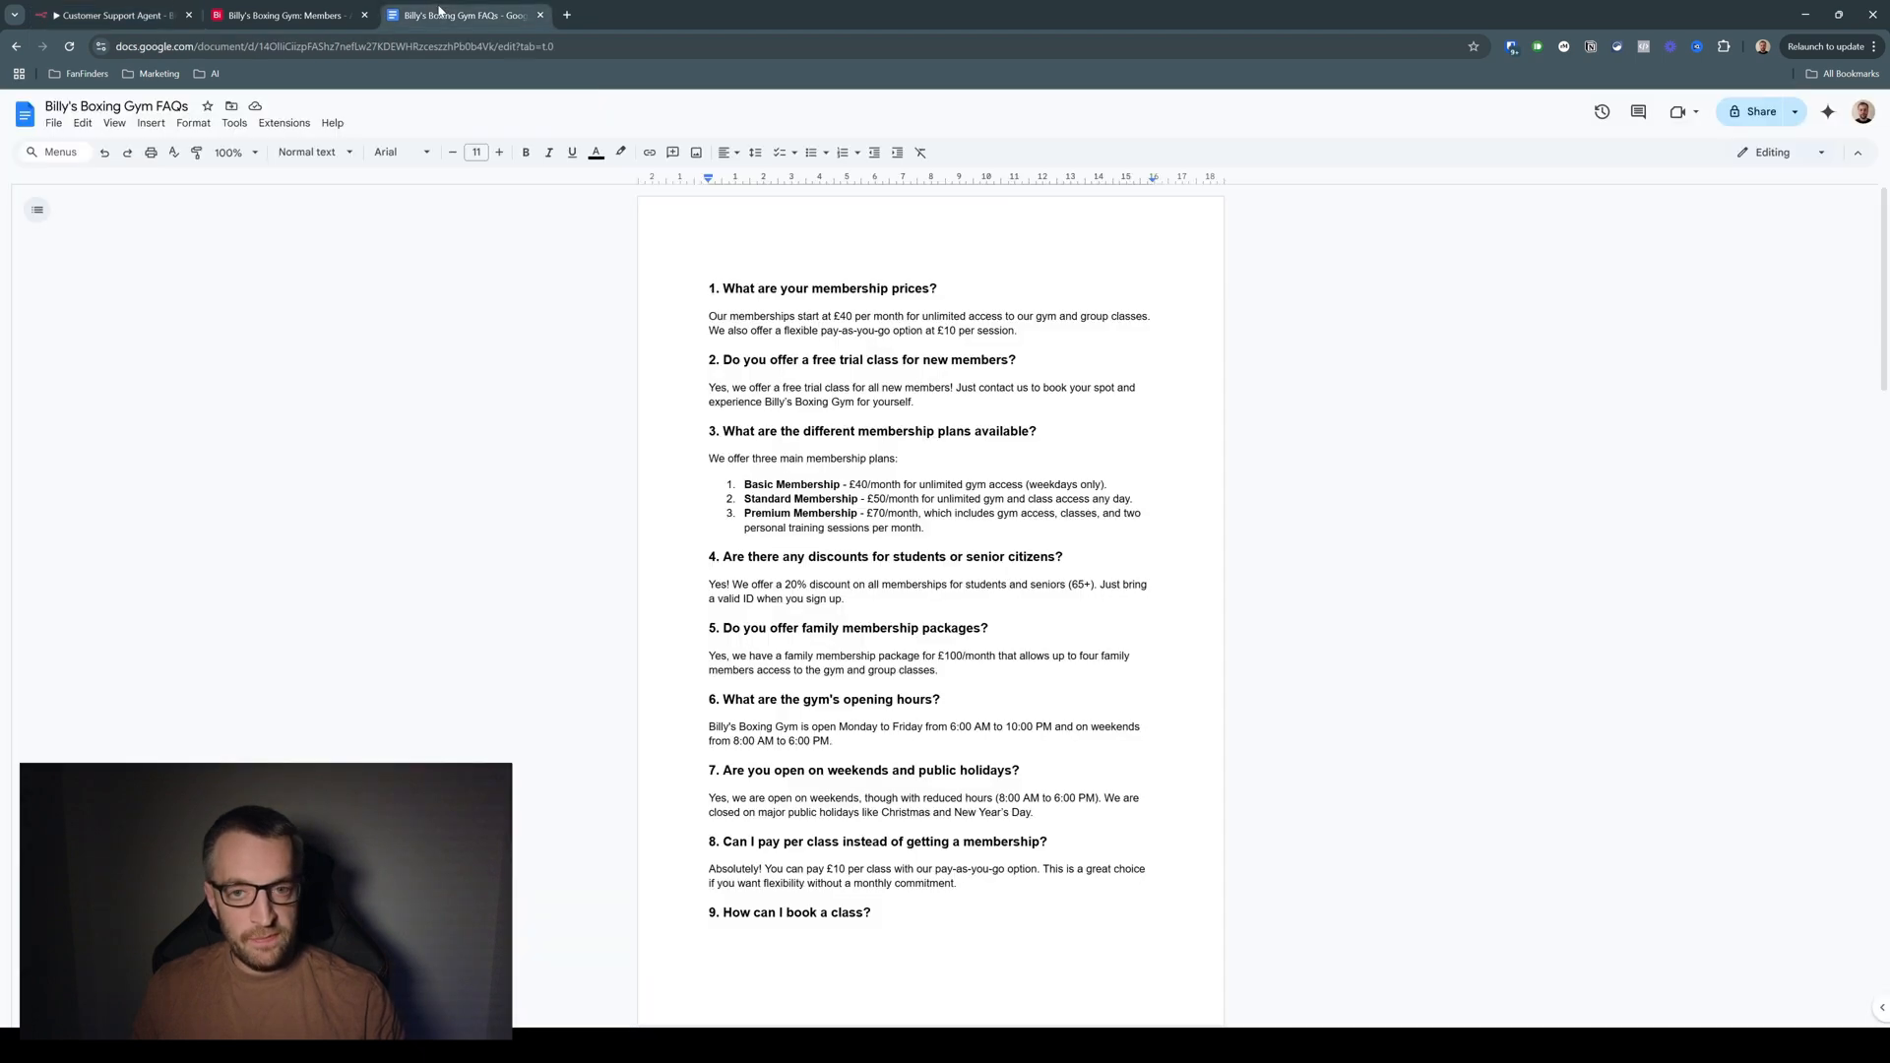
scroll(694, 364, "down", 4)
scroll(694, 364, "down", 7)
scroll(694, 364, "up", 11)
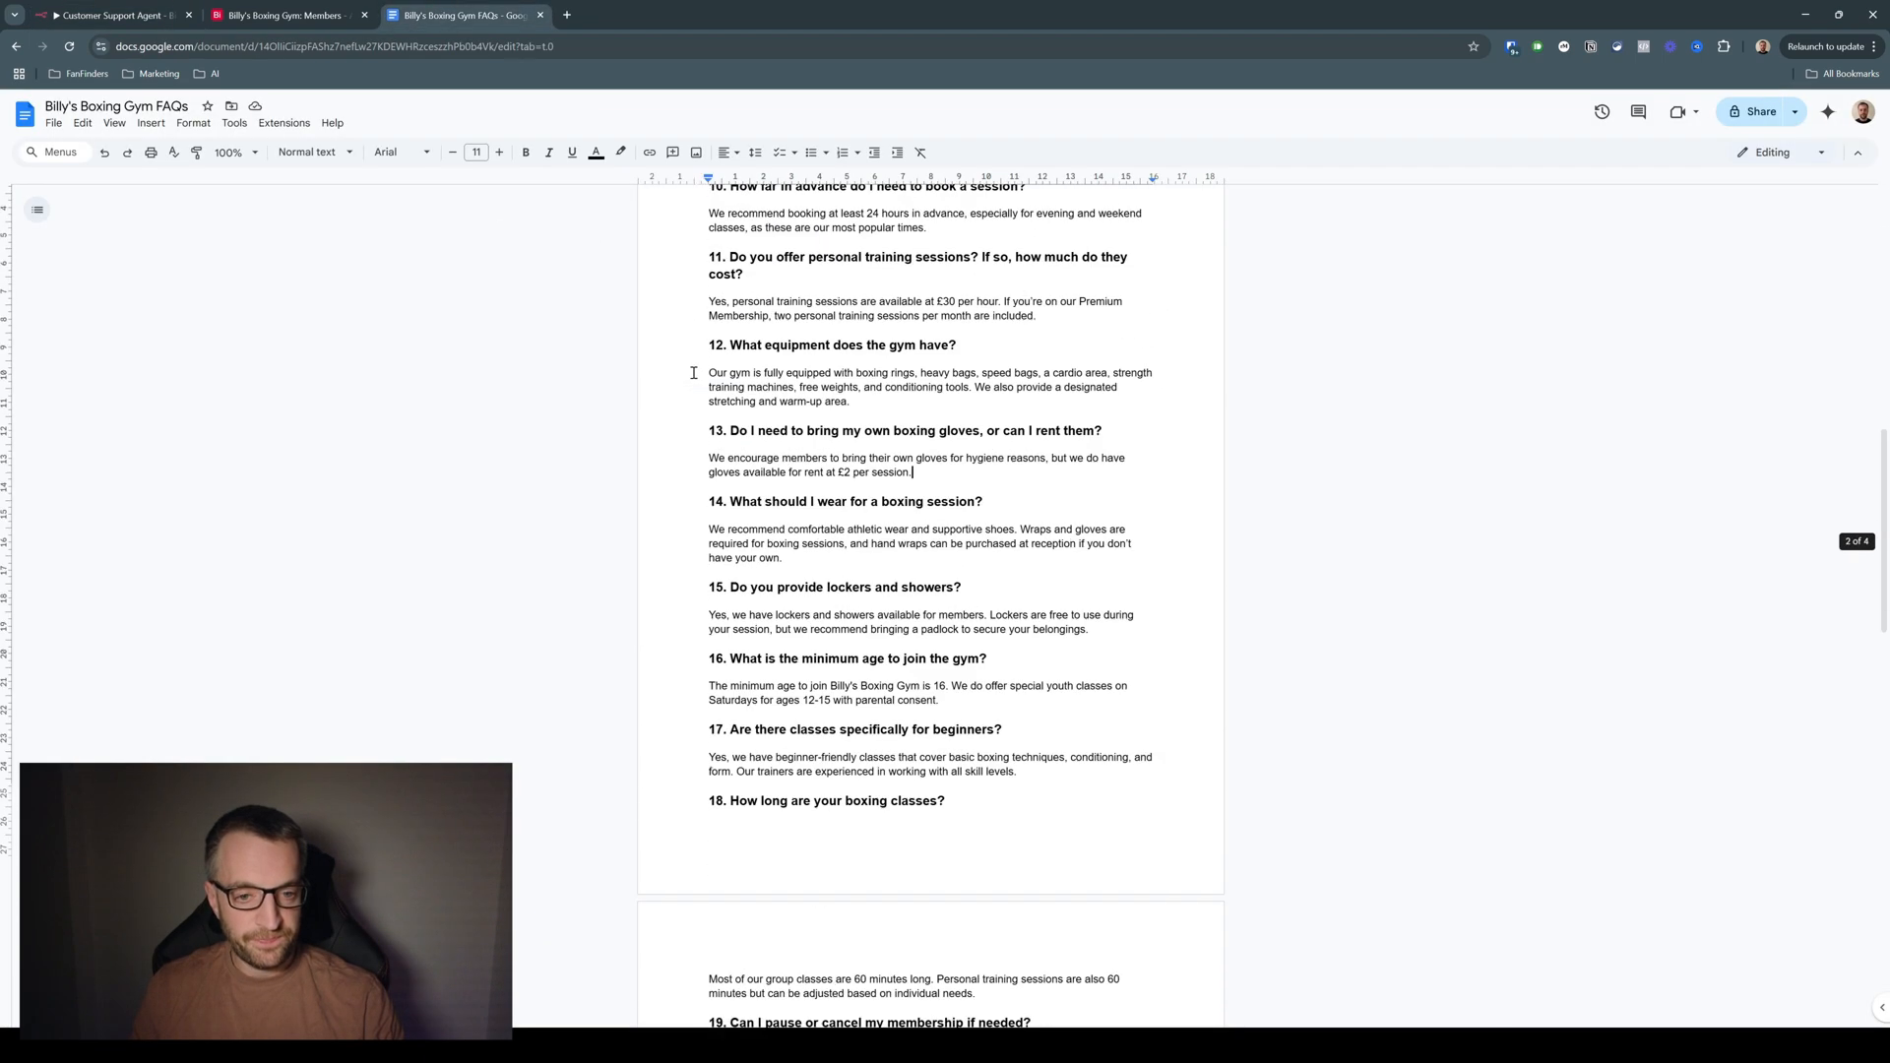
left_click(109, 14)
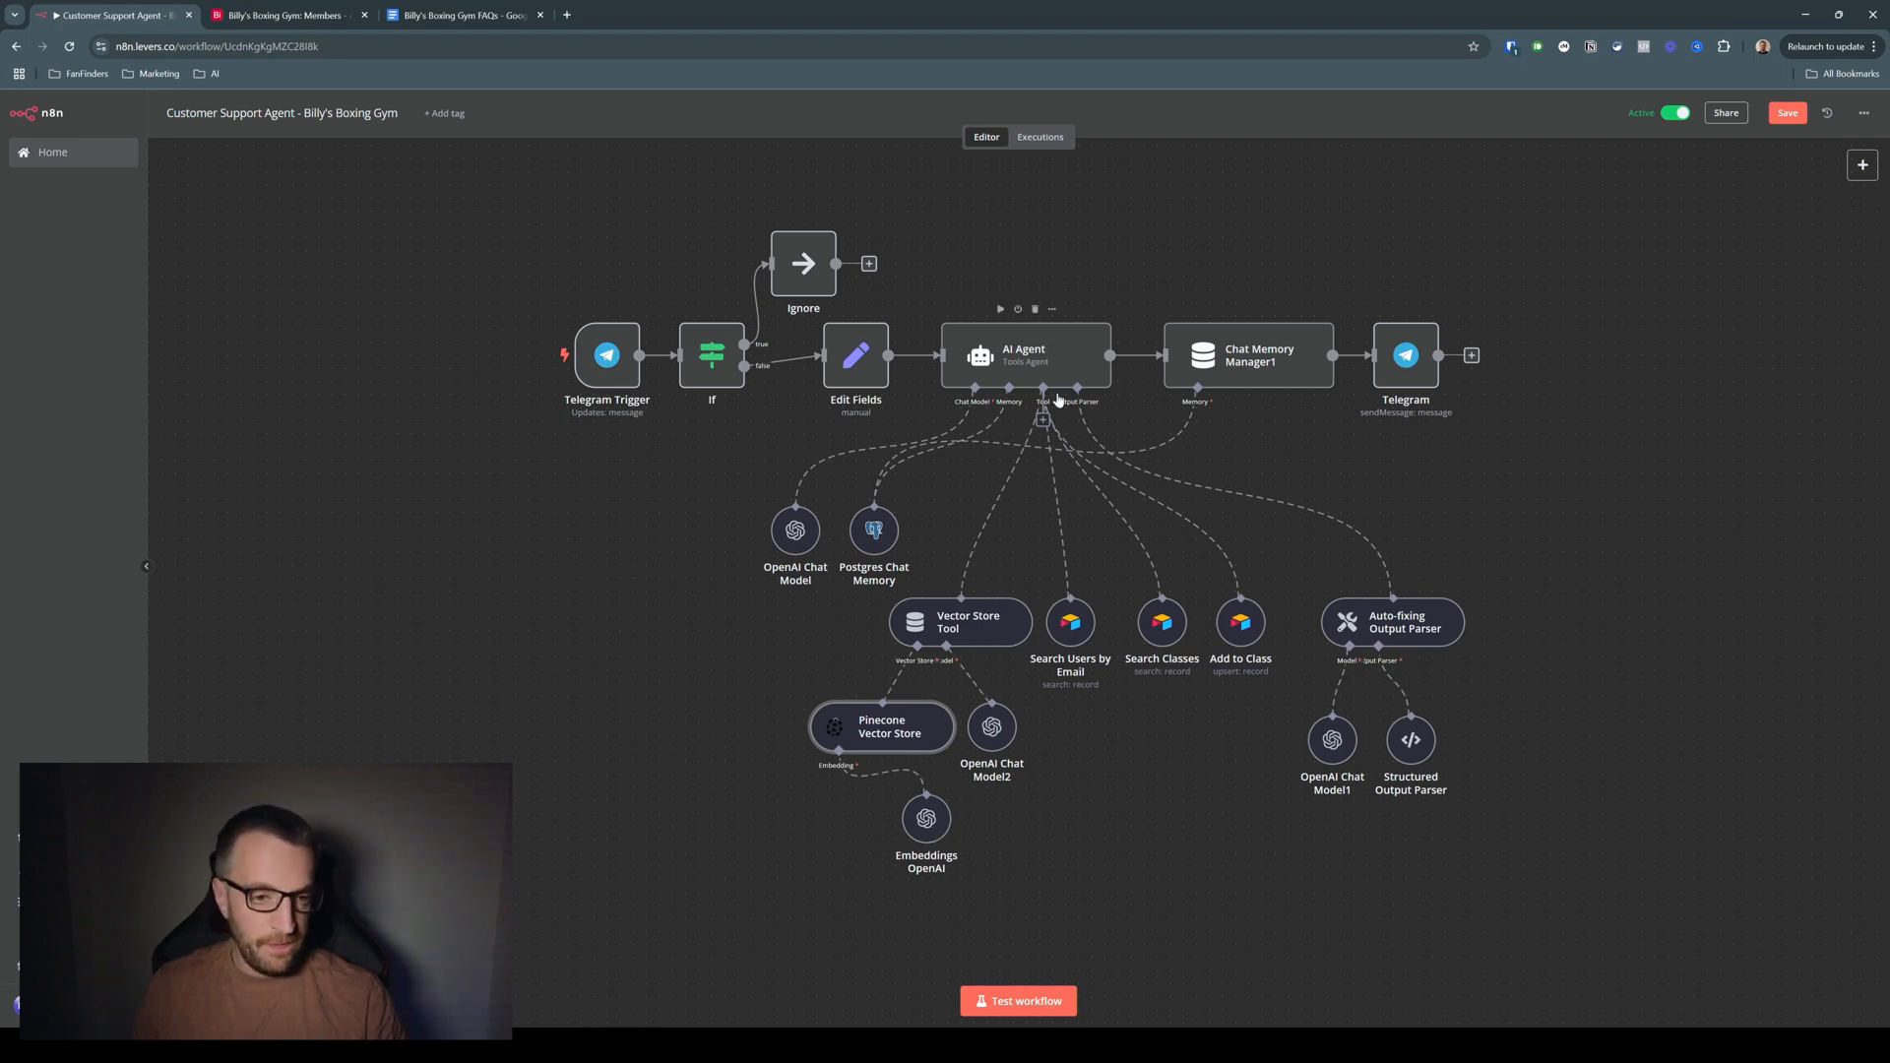
Open the Search Users by Email node and check its filter formula against the Email field of the Airtable Members table
double_click(1072, 624)
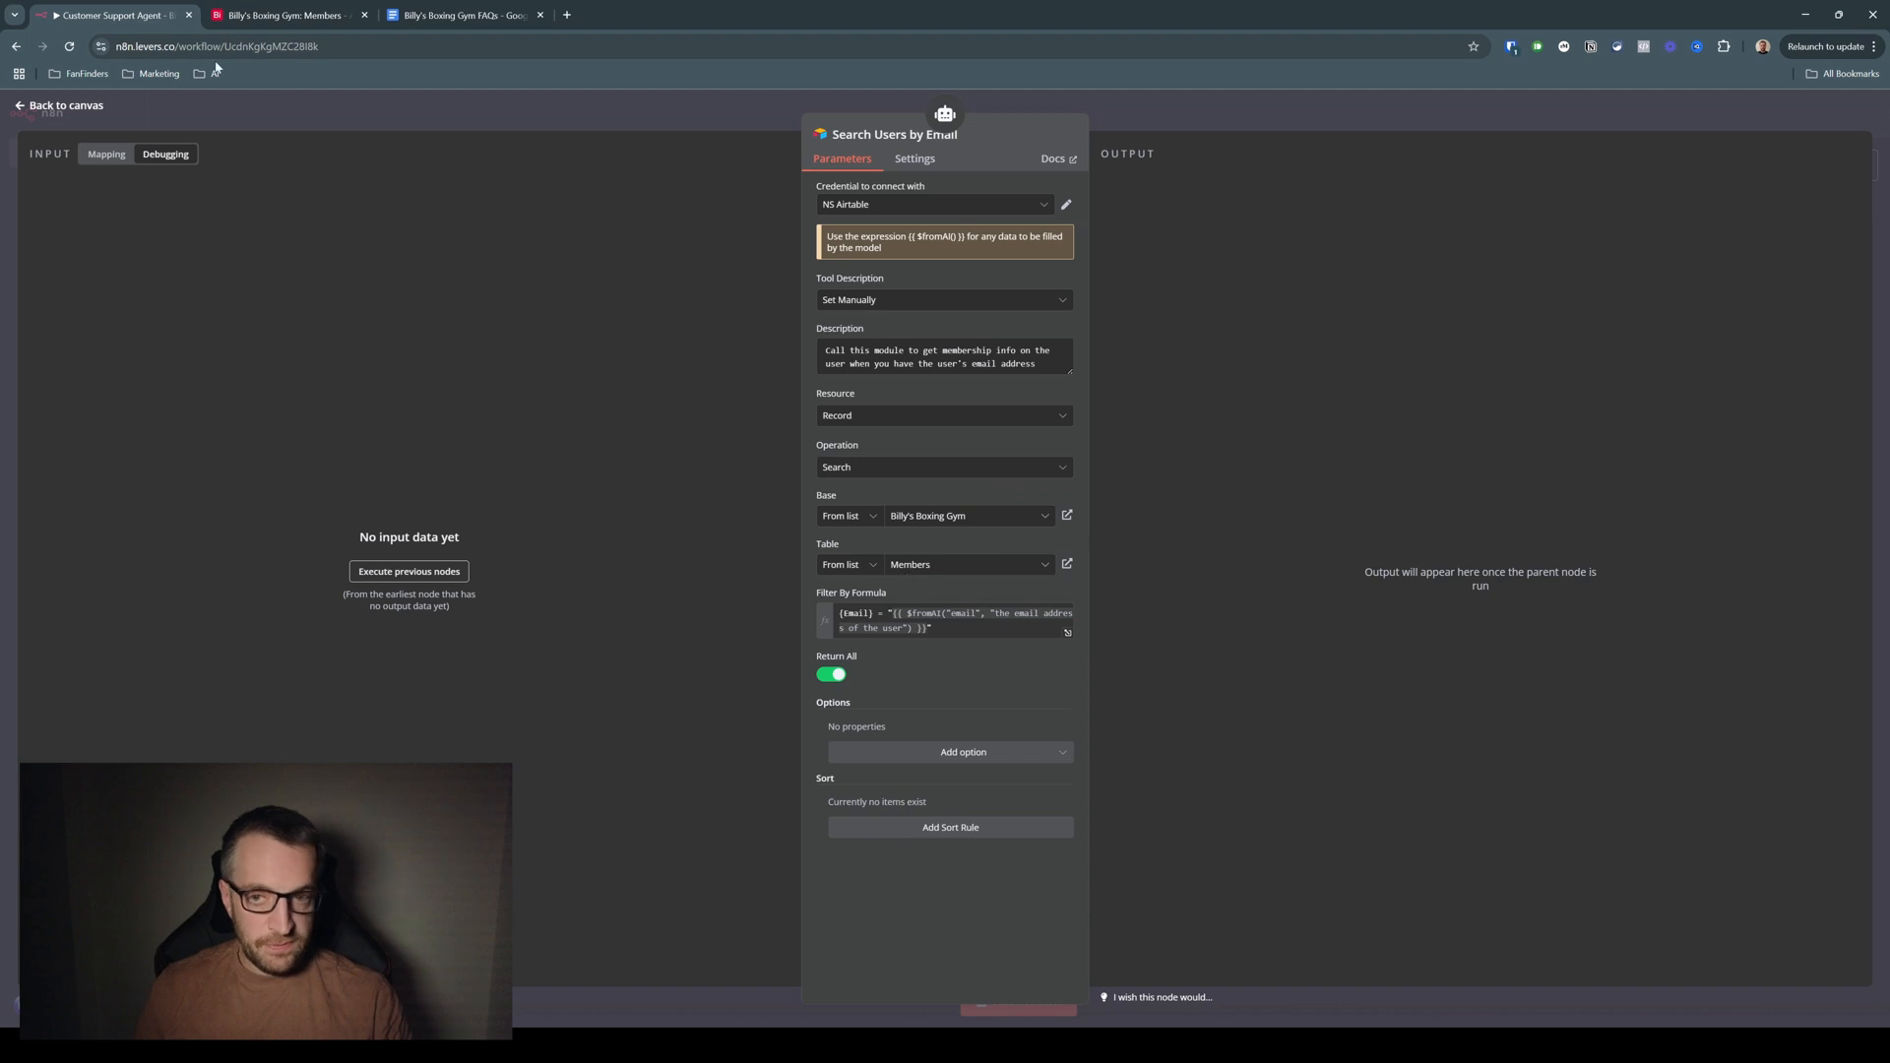
left_click(264, 16)
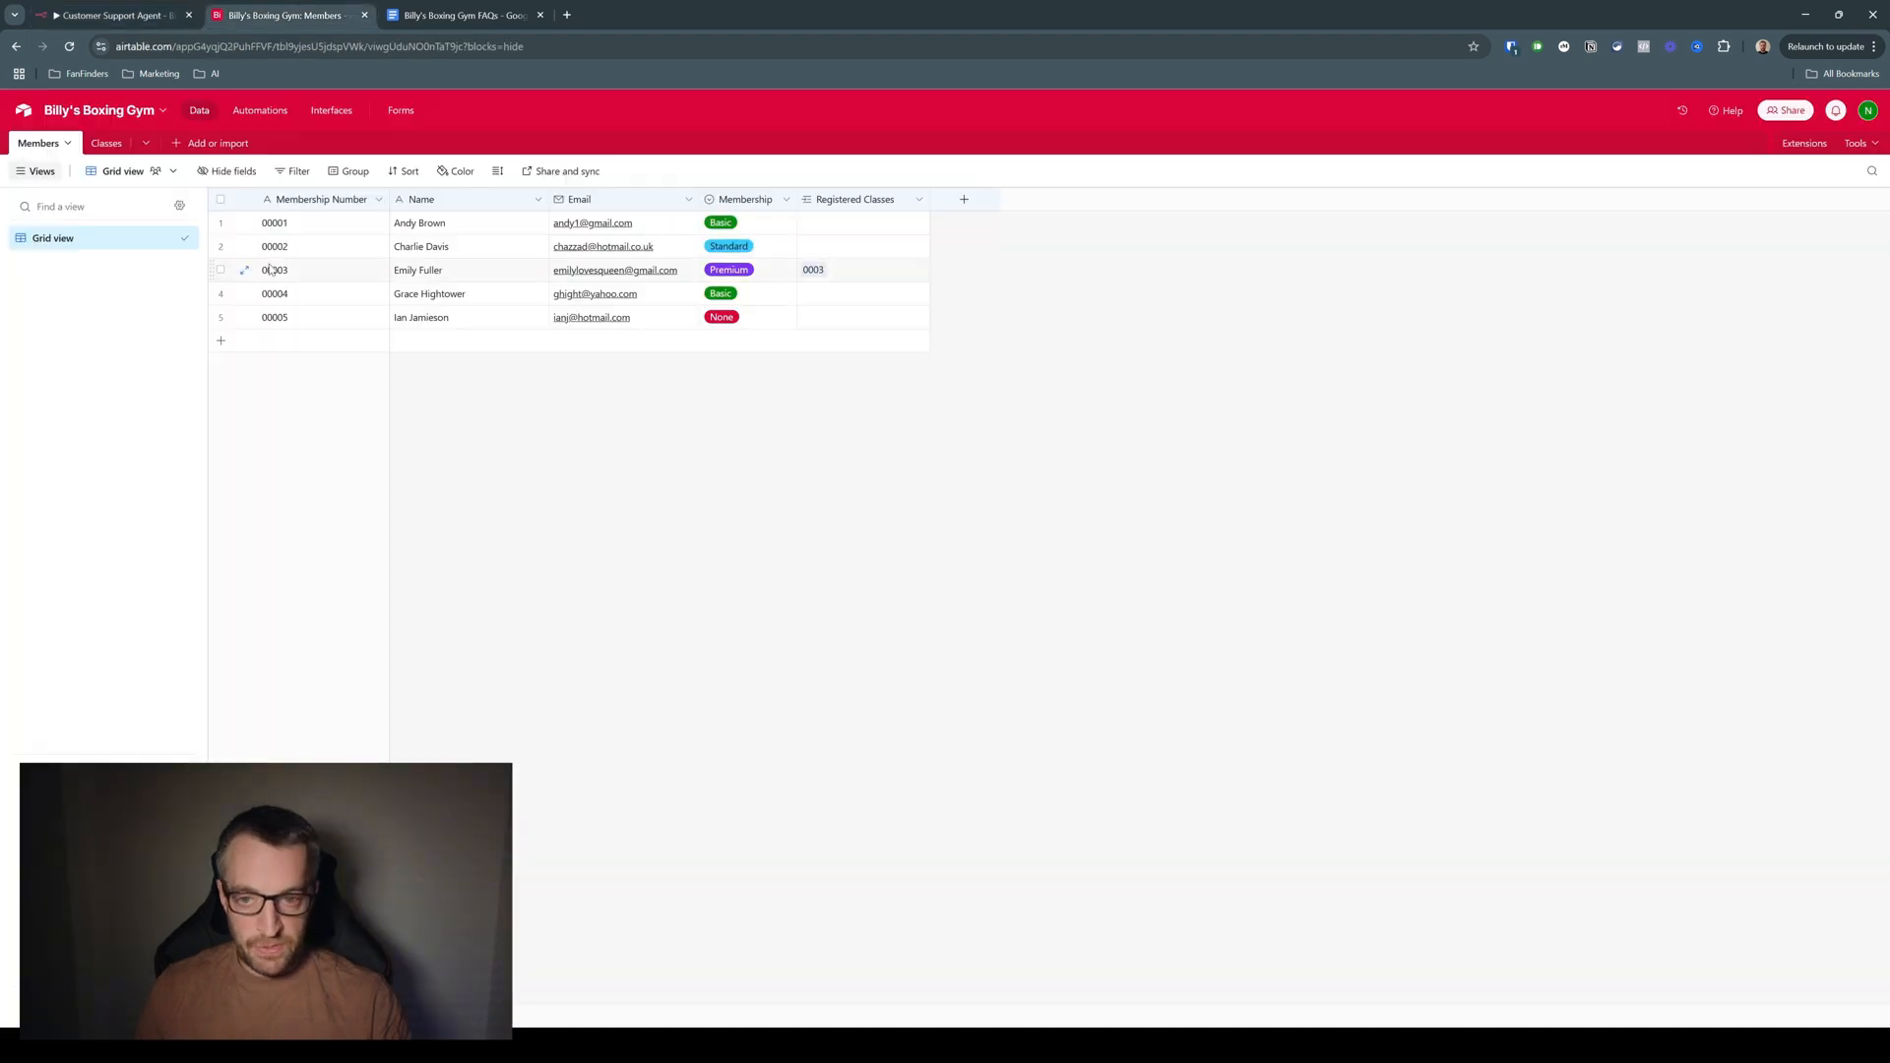
left_click(113, 16)
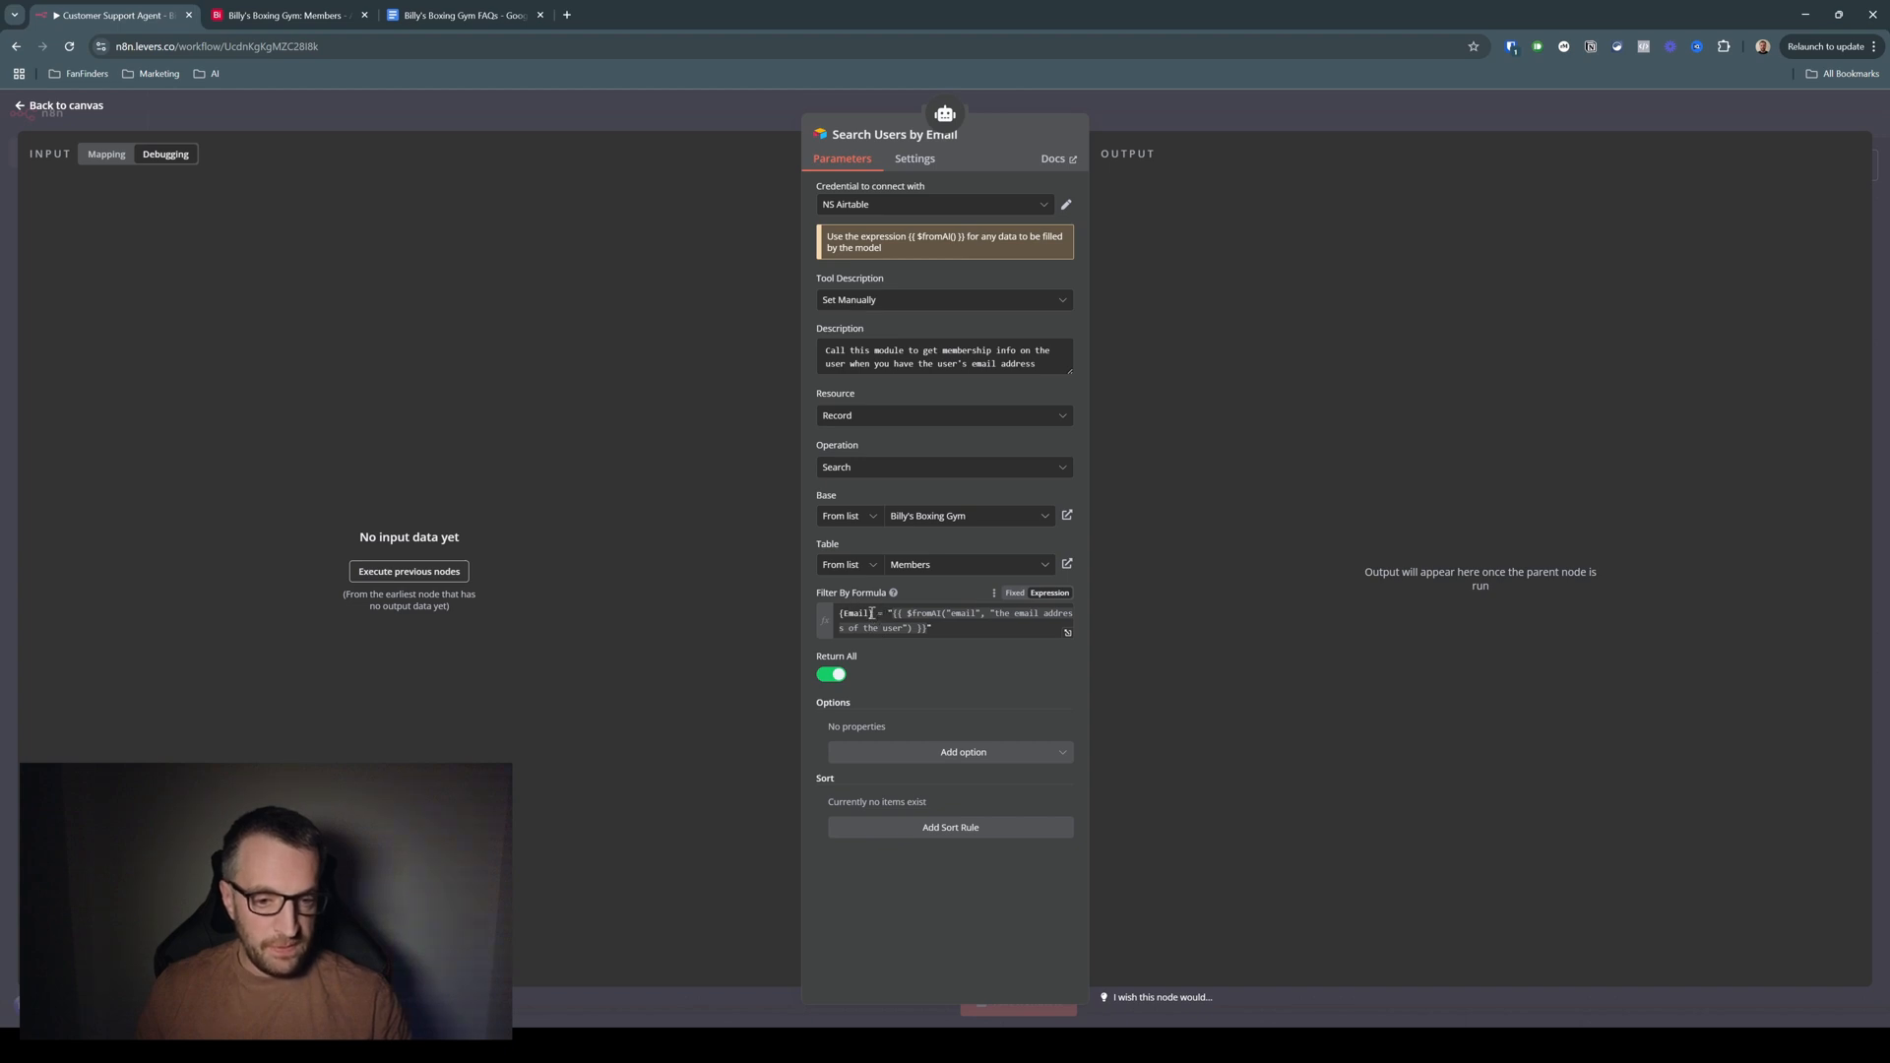
left_click(281, 15)
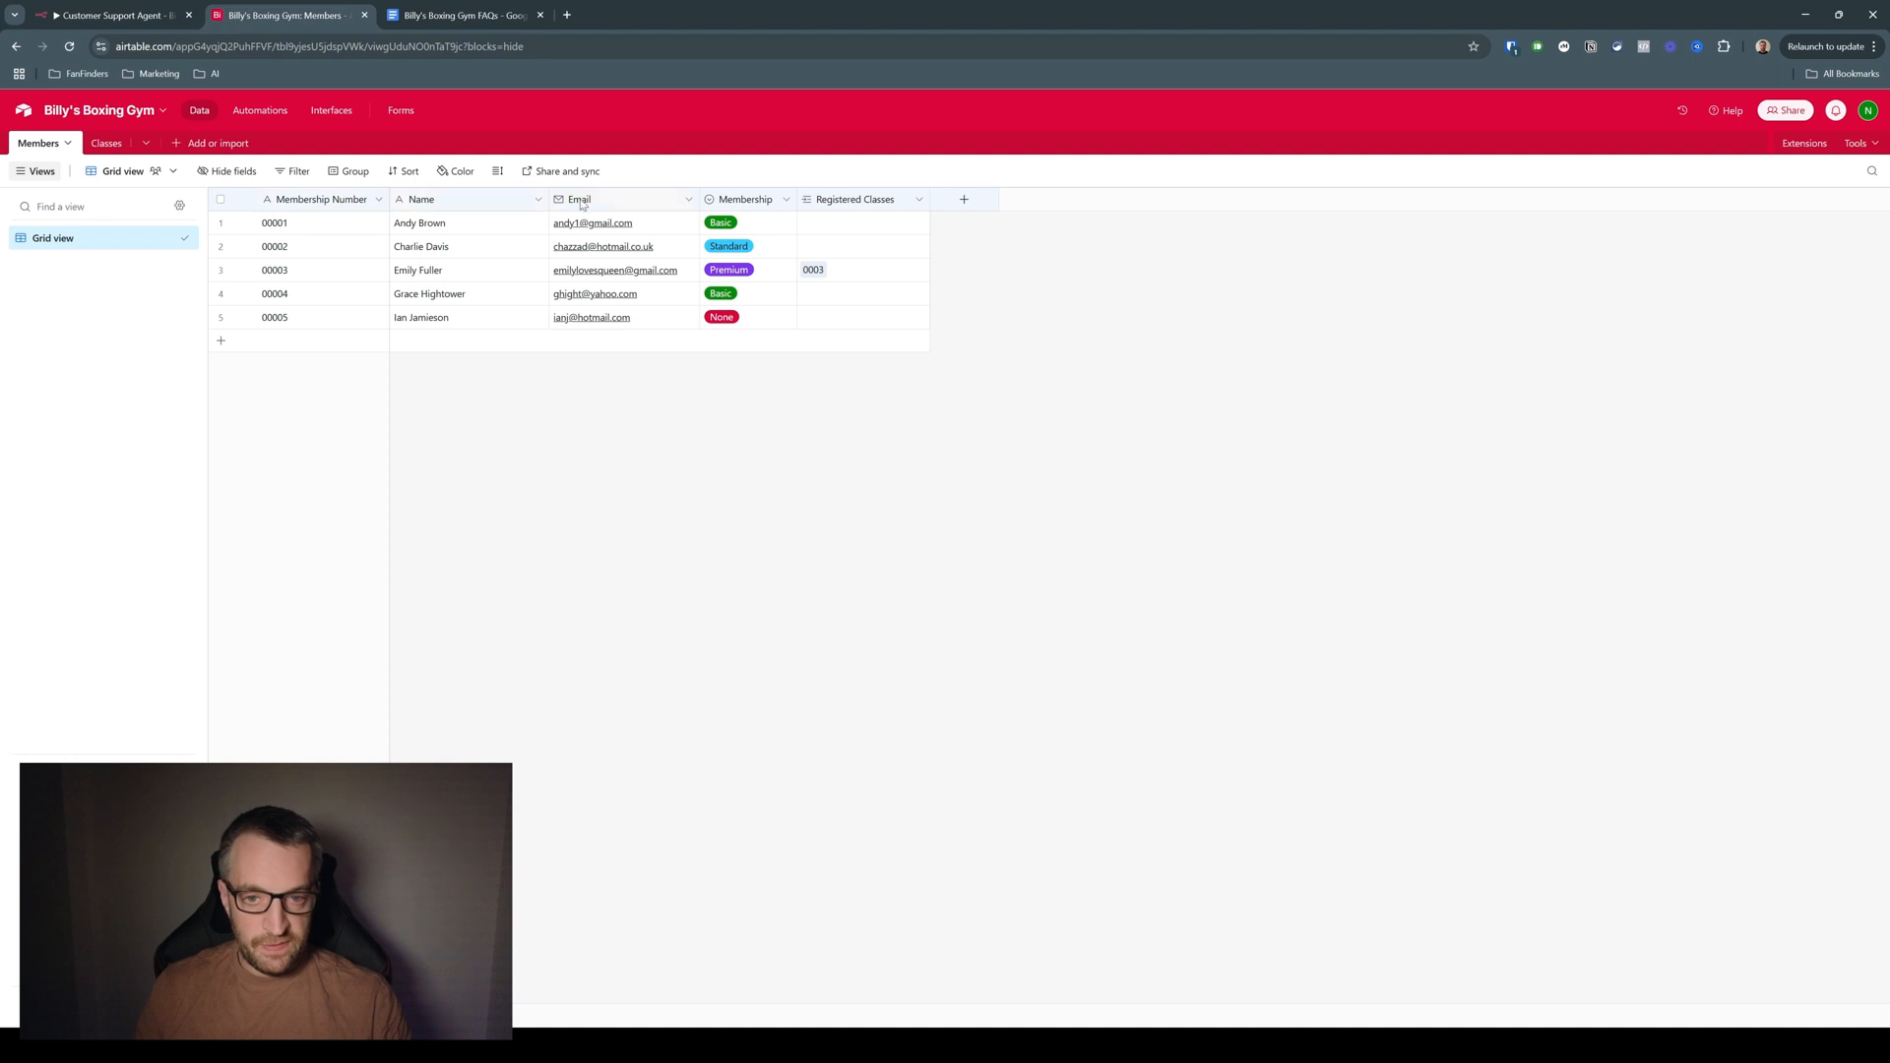
left_click(144, 17)
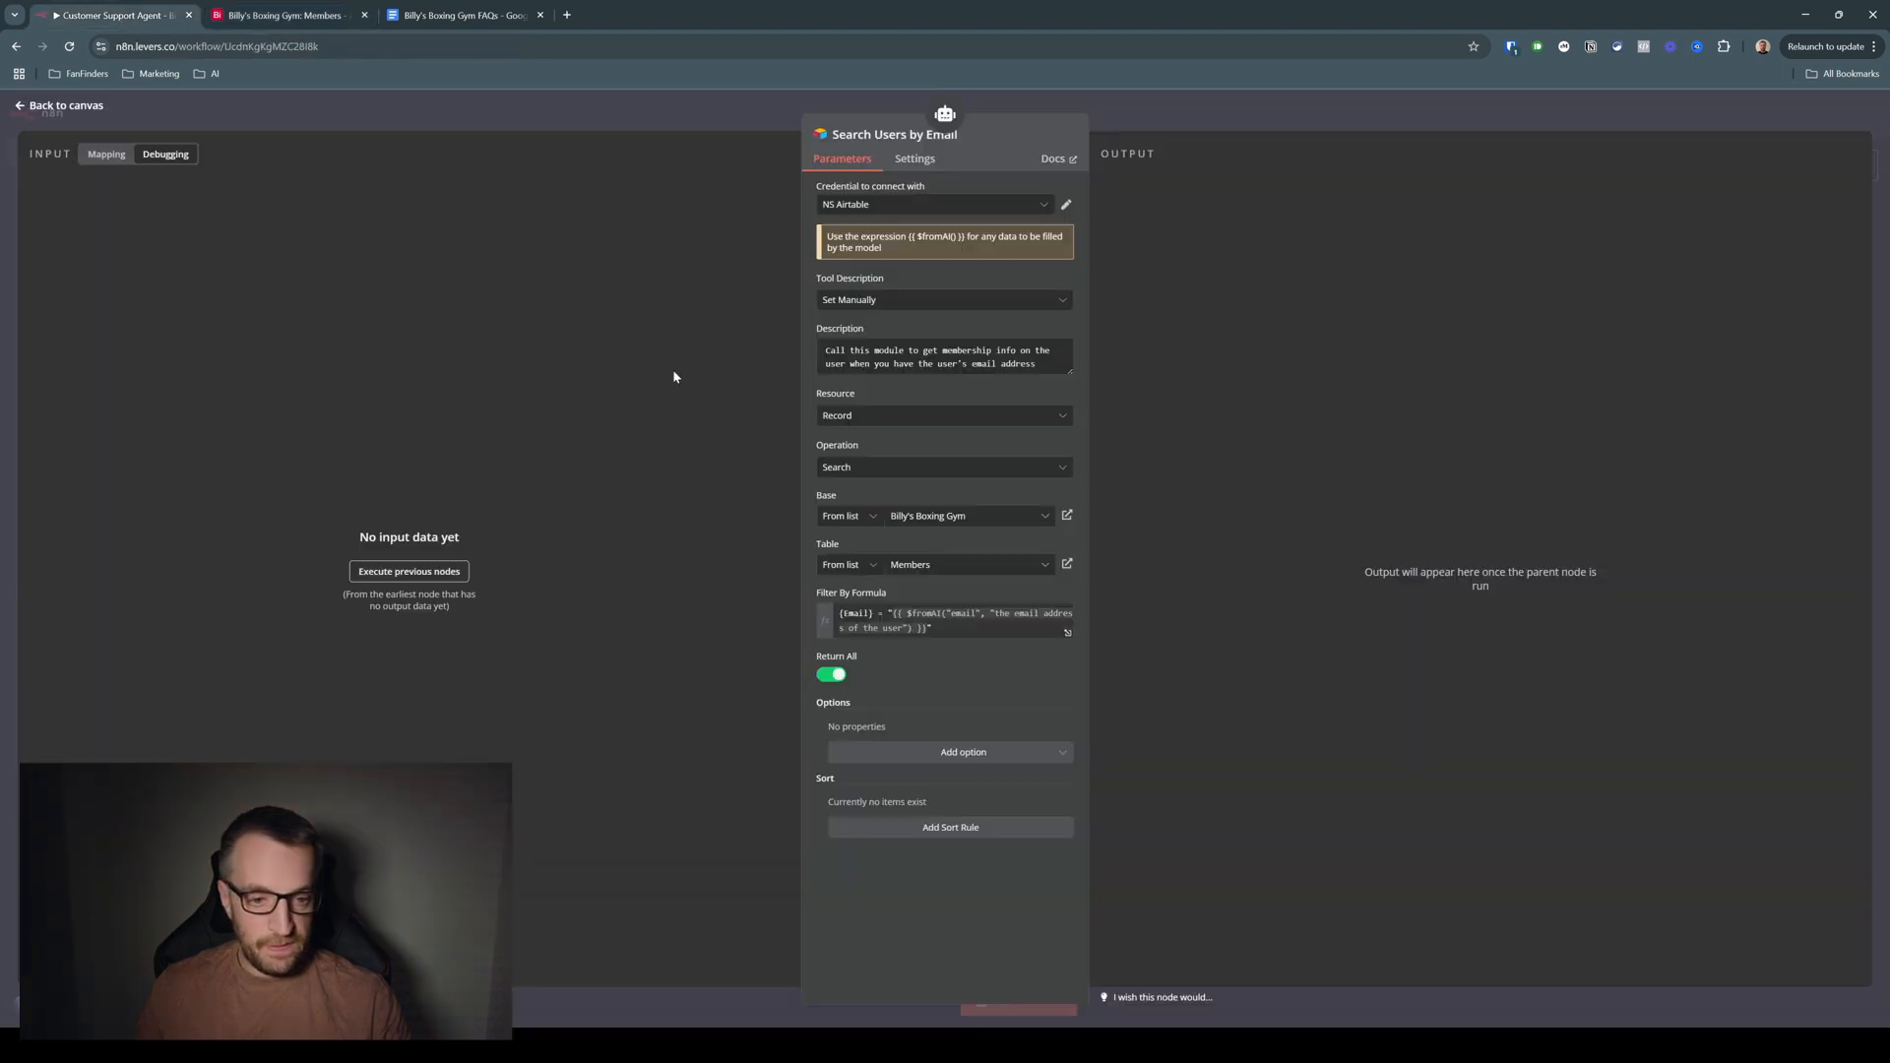
Examine the $fromAI email key and description in the Search Users by Email filter formula, and return to the workflow canvas
left_click(929, 627)
type("\"")
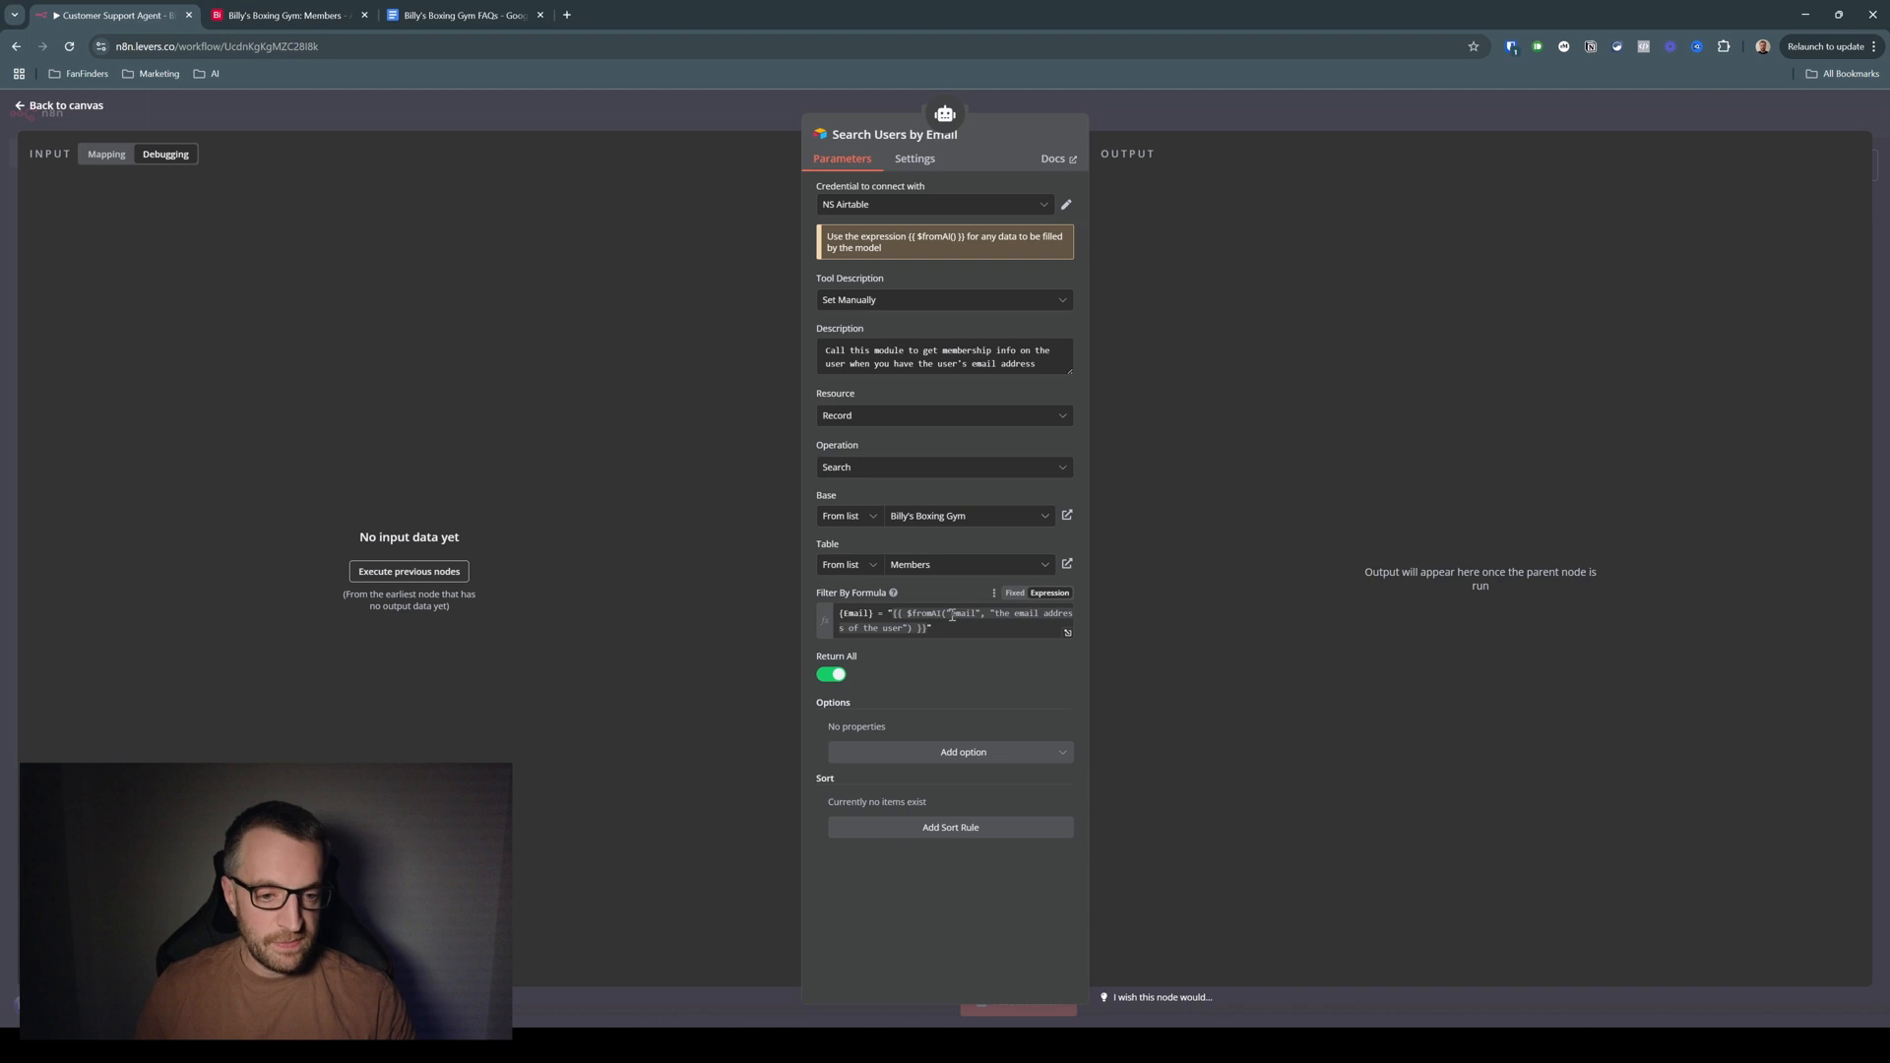
left_click(951, 615)
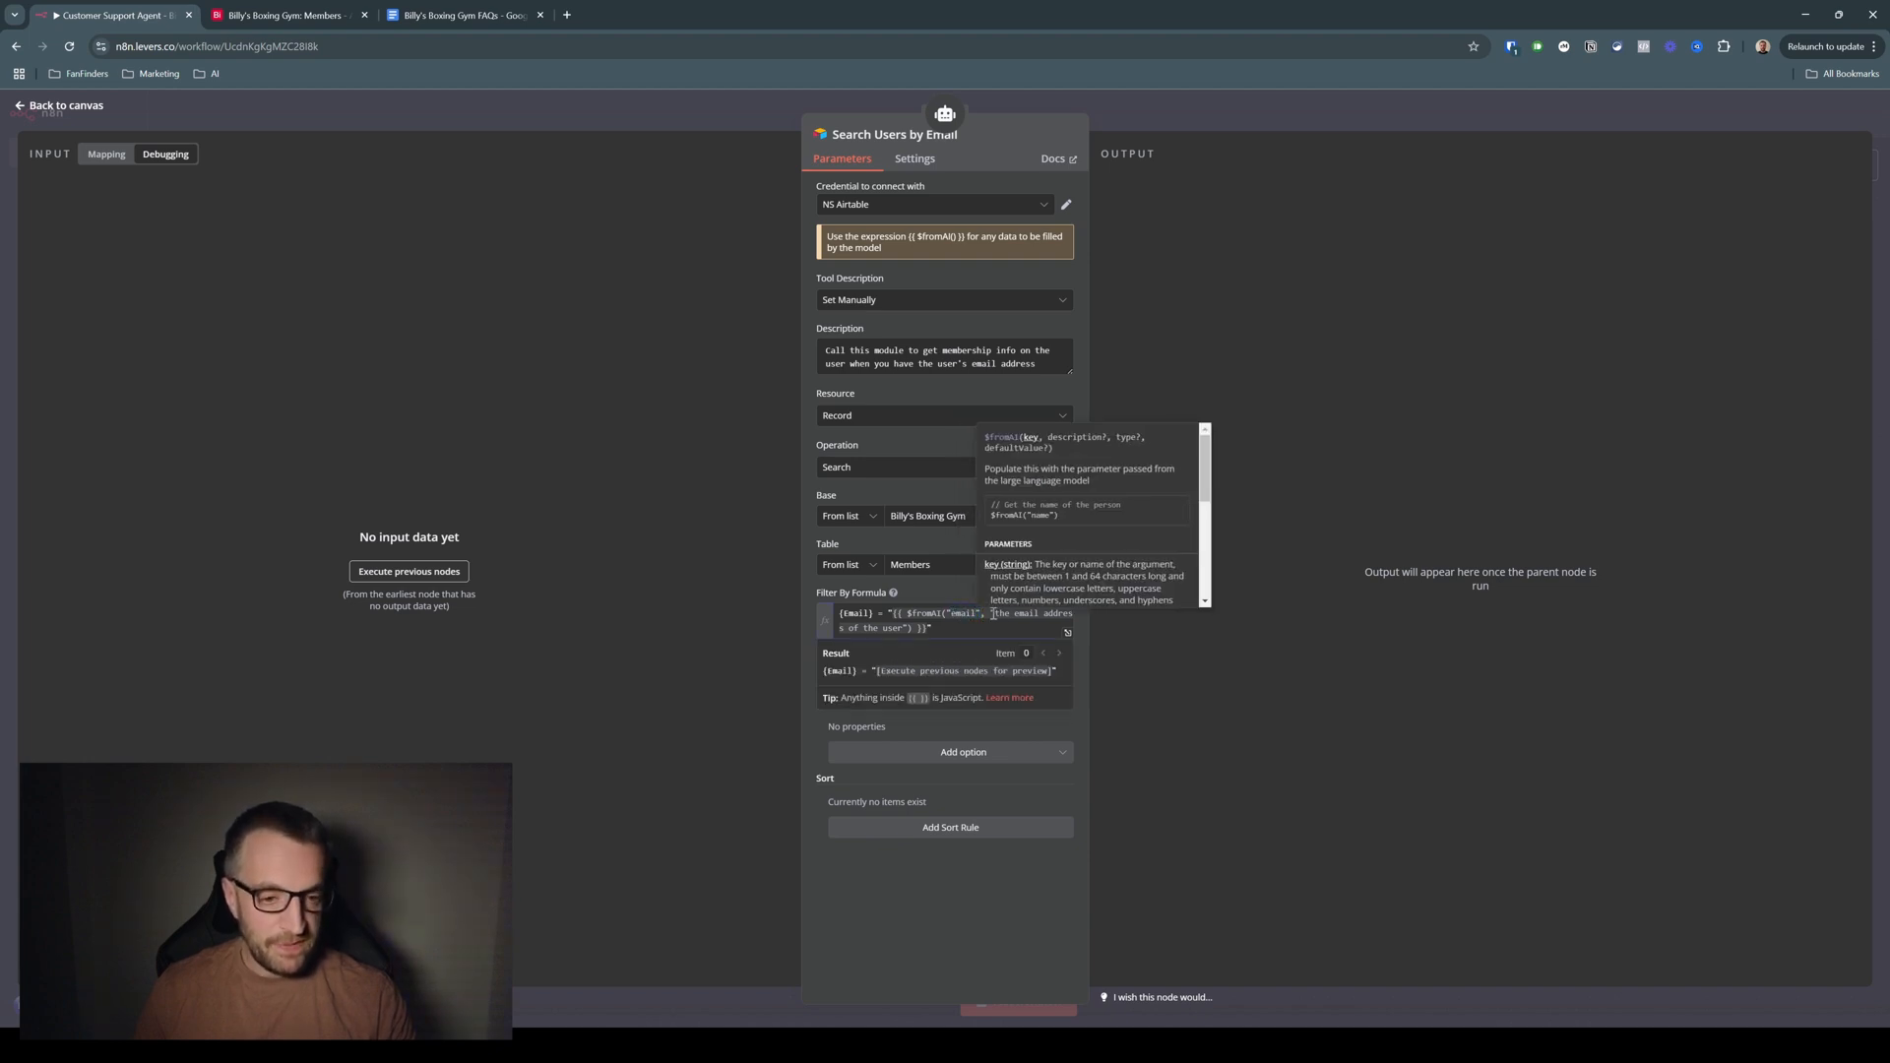
left_click(1009, 616)
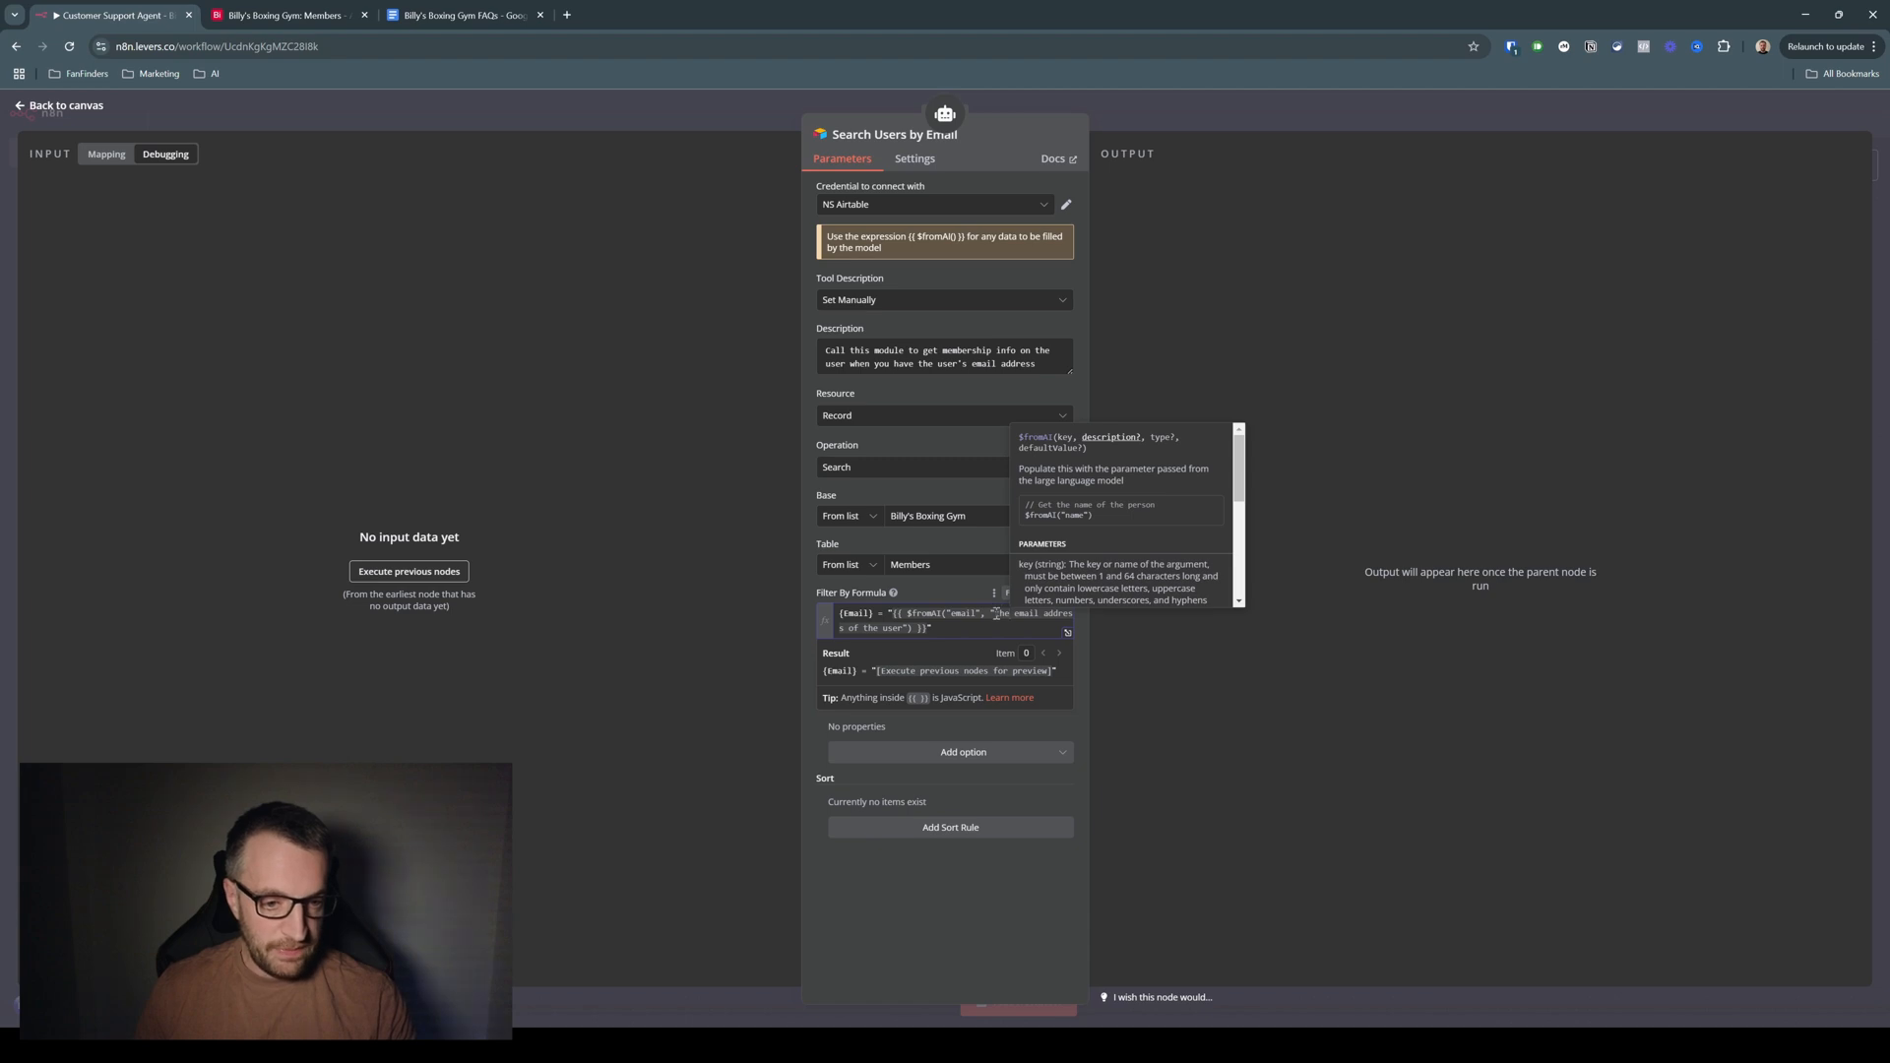
left_click(1049, 805)
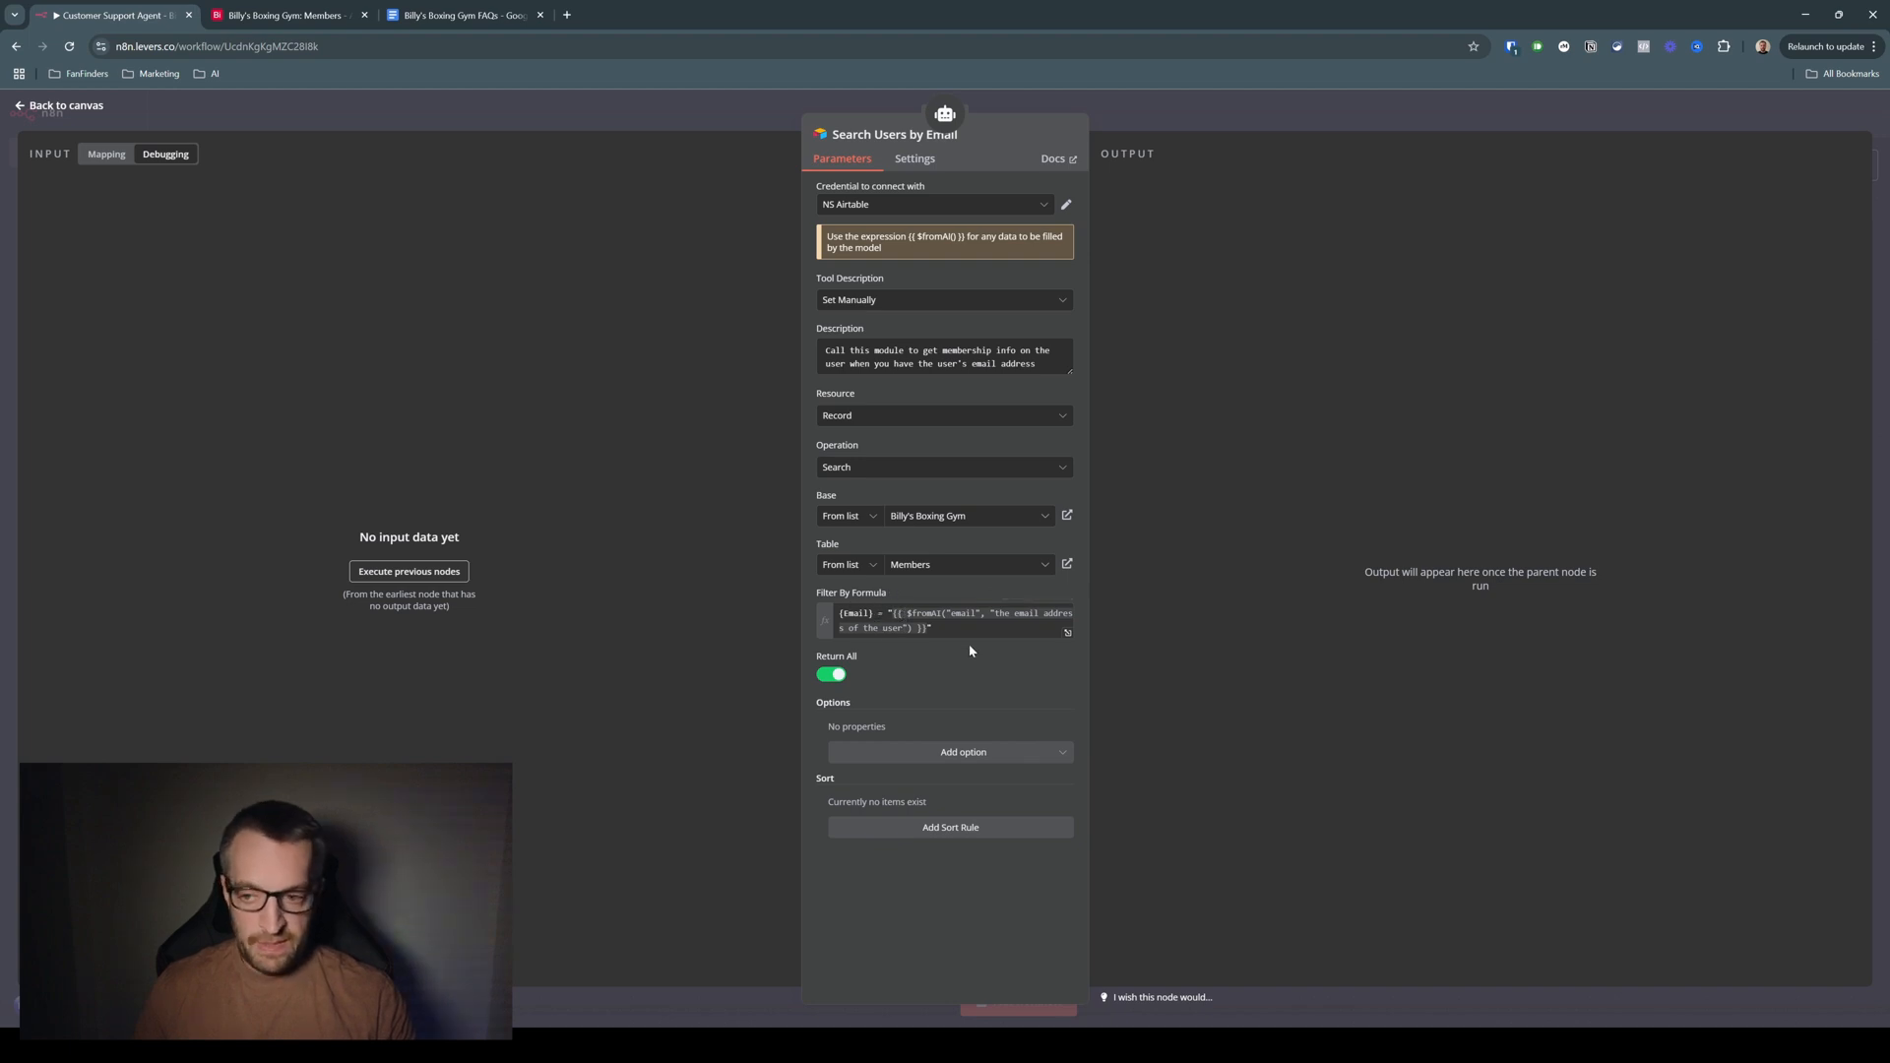
left_click(285, 14)
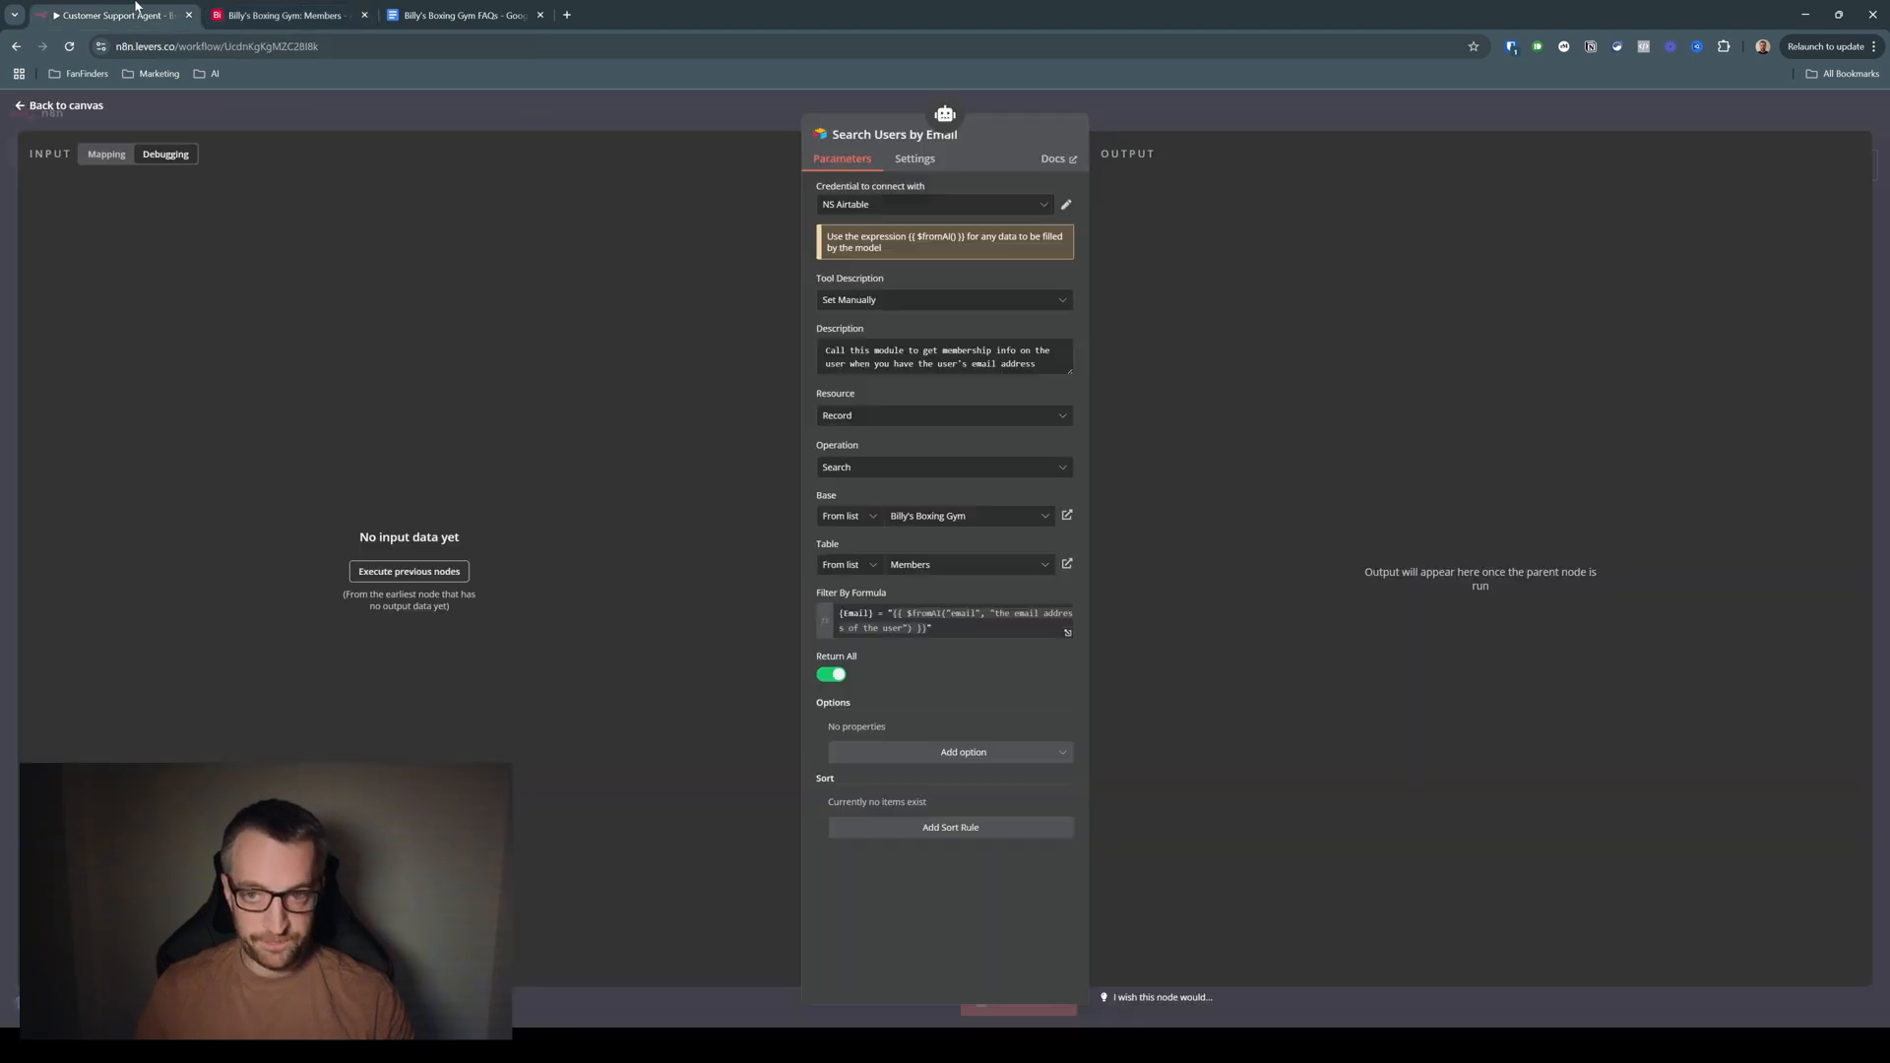
left_click(138, 11)
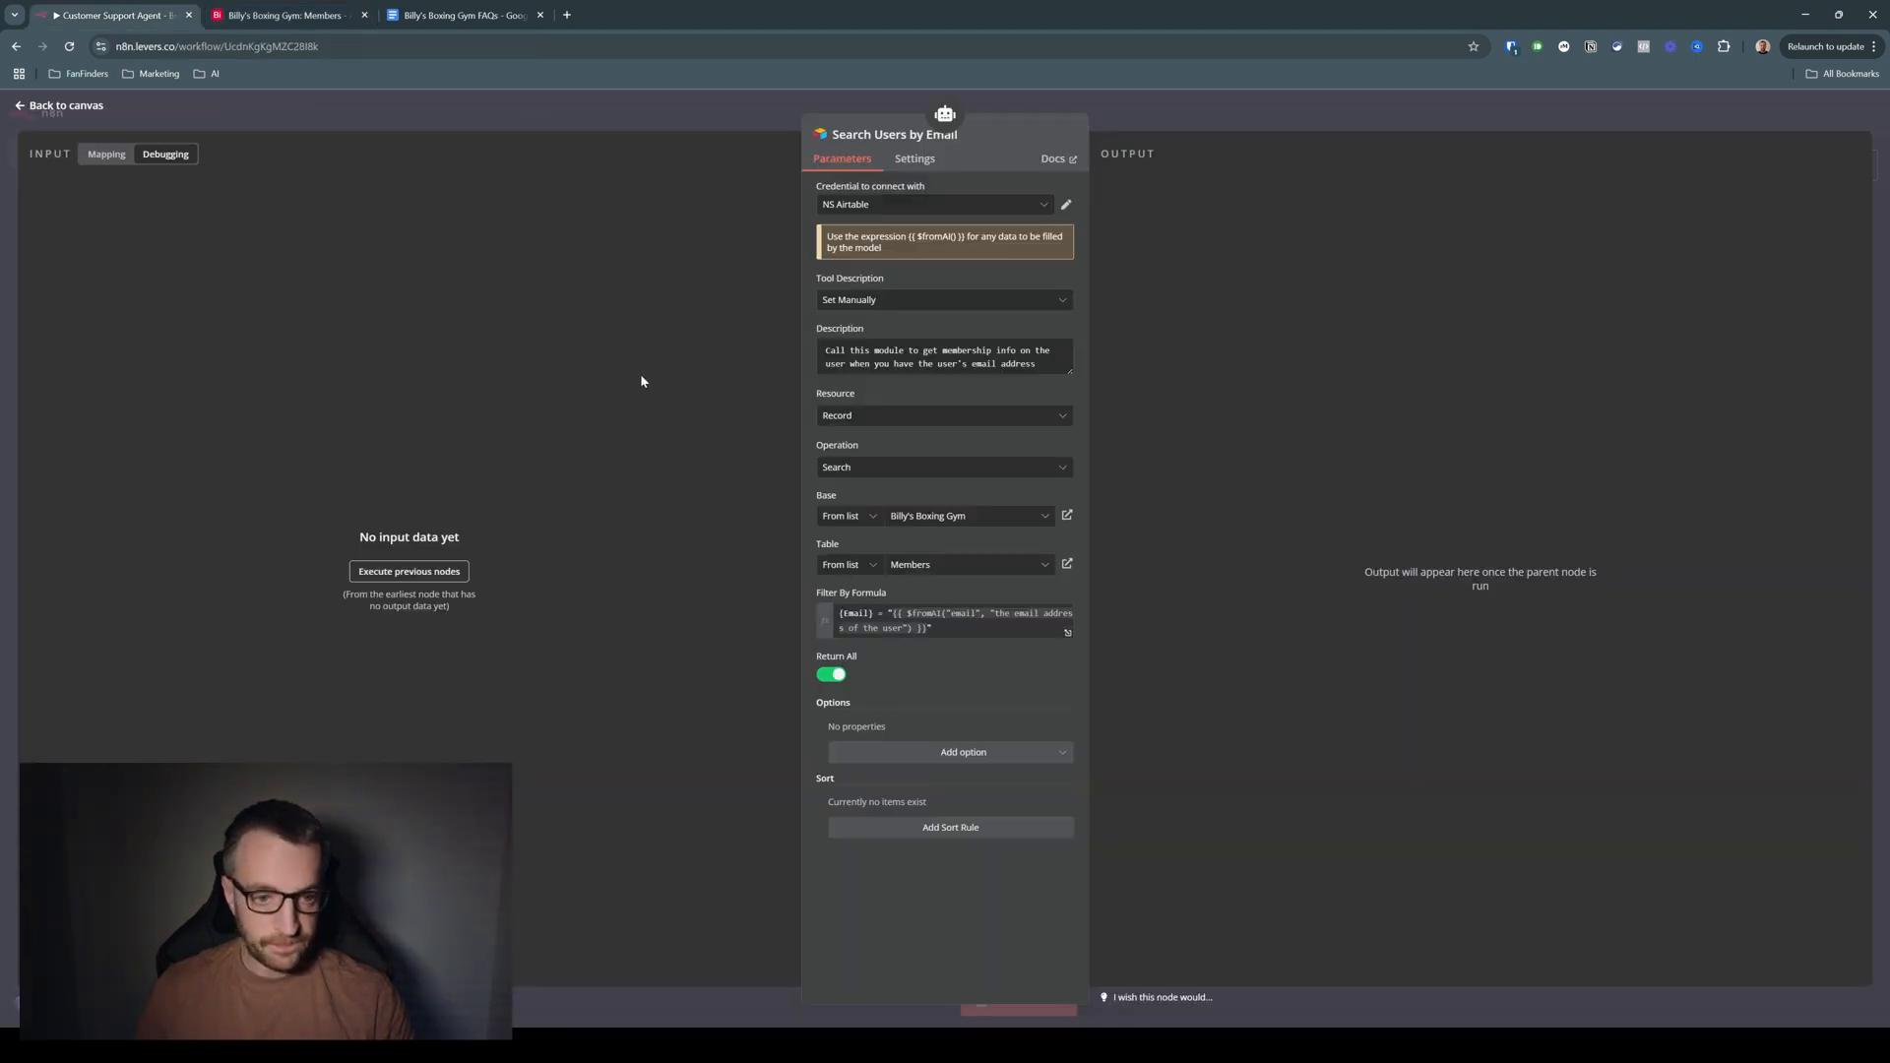
left_click(651, 114)
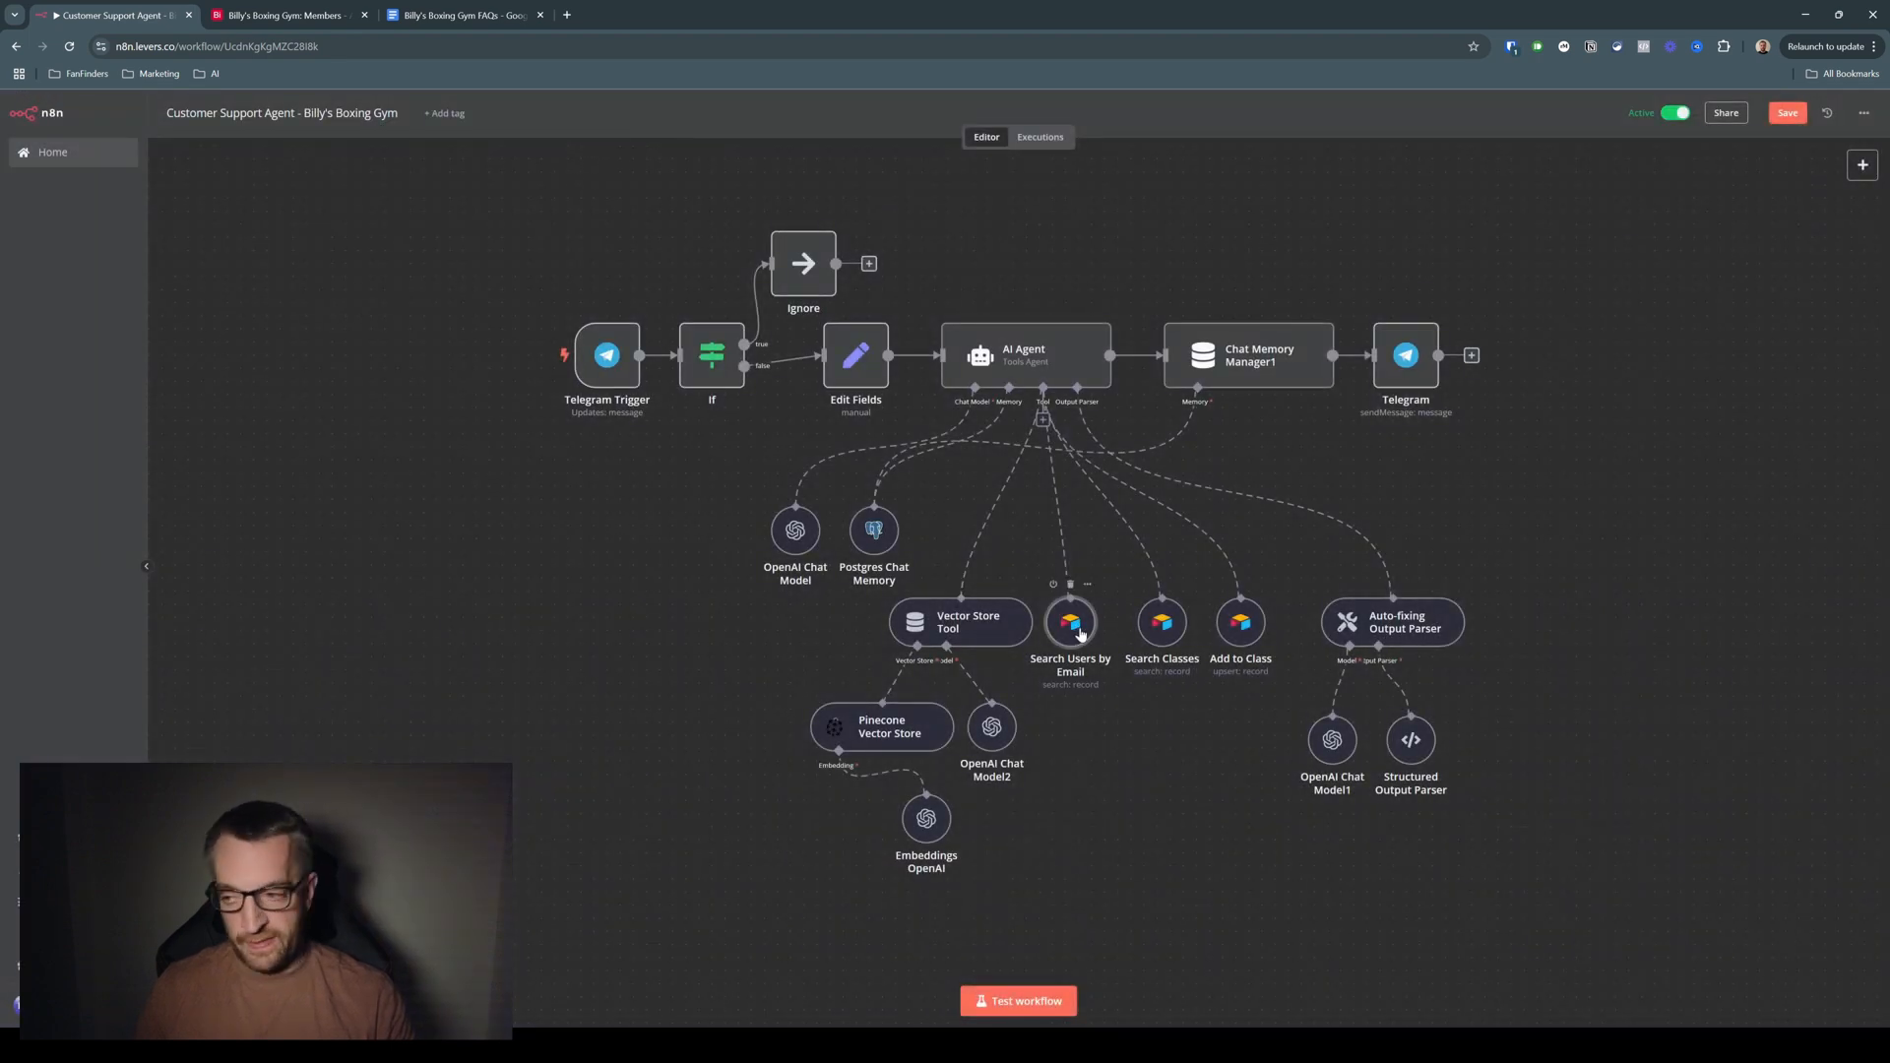
Review the Search Classes node's filter formula, and read the Add to Class node's full description and column mappings
double_click(1163, 630)
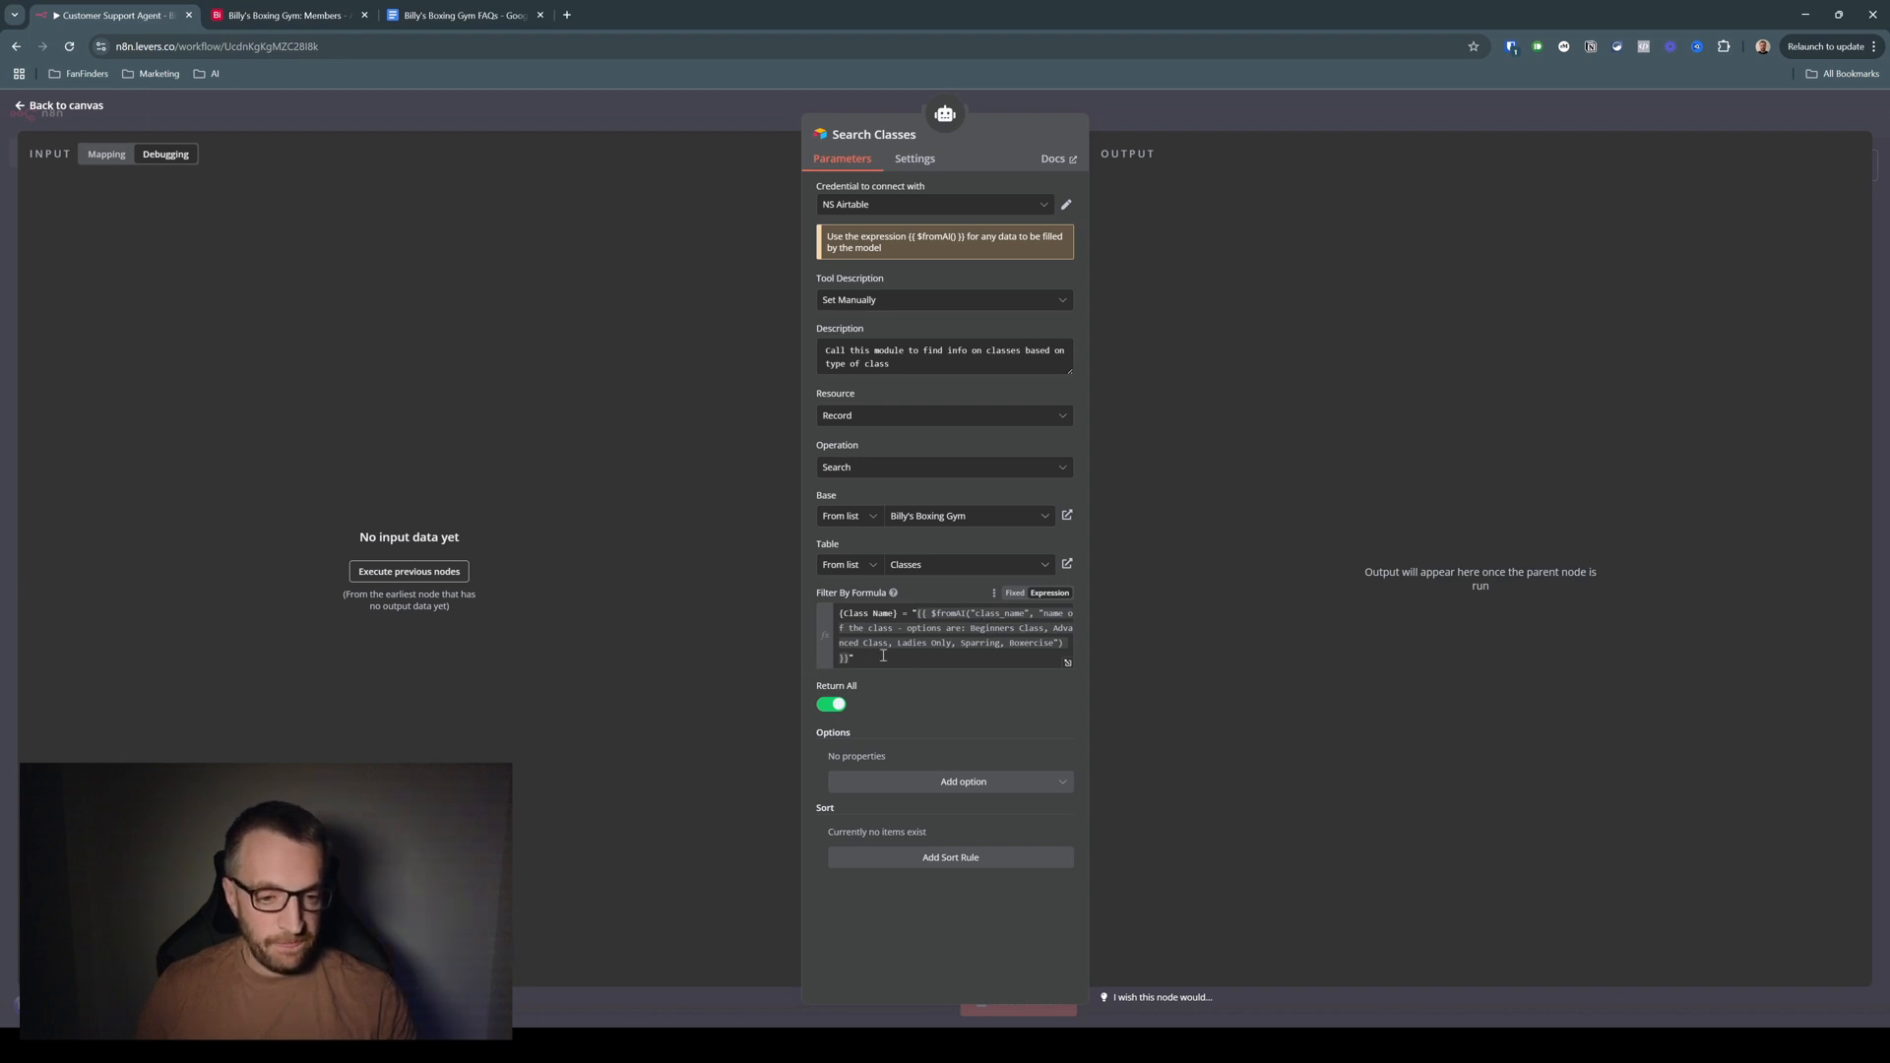
left_click(671, 108)
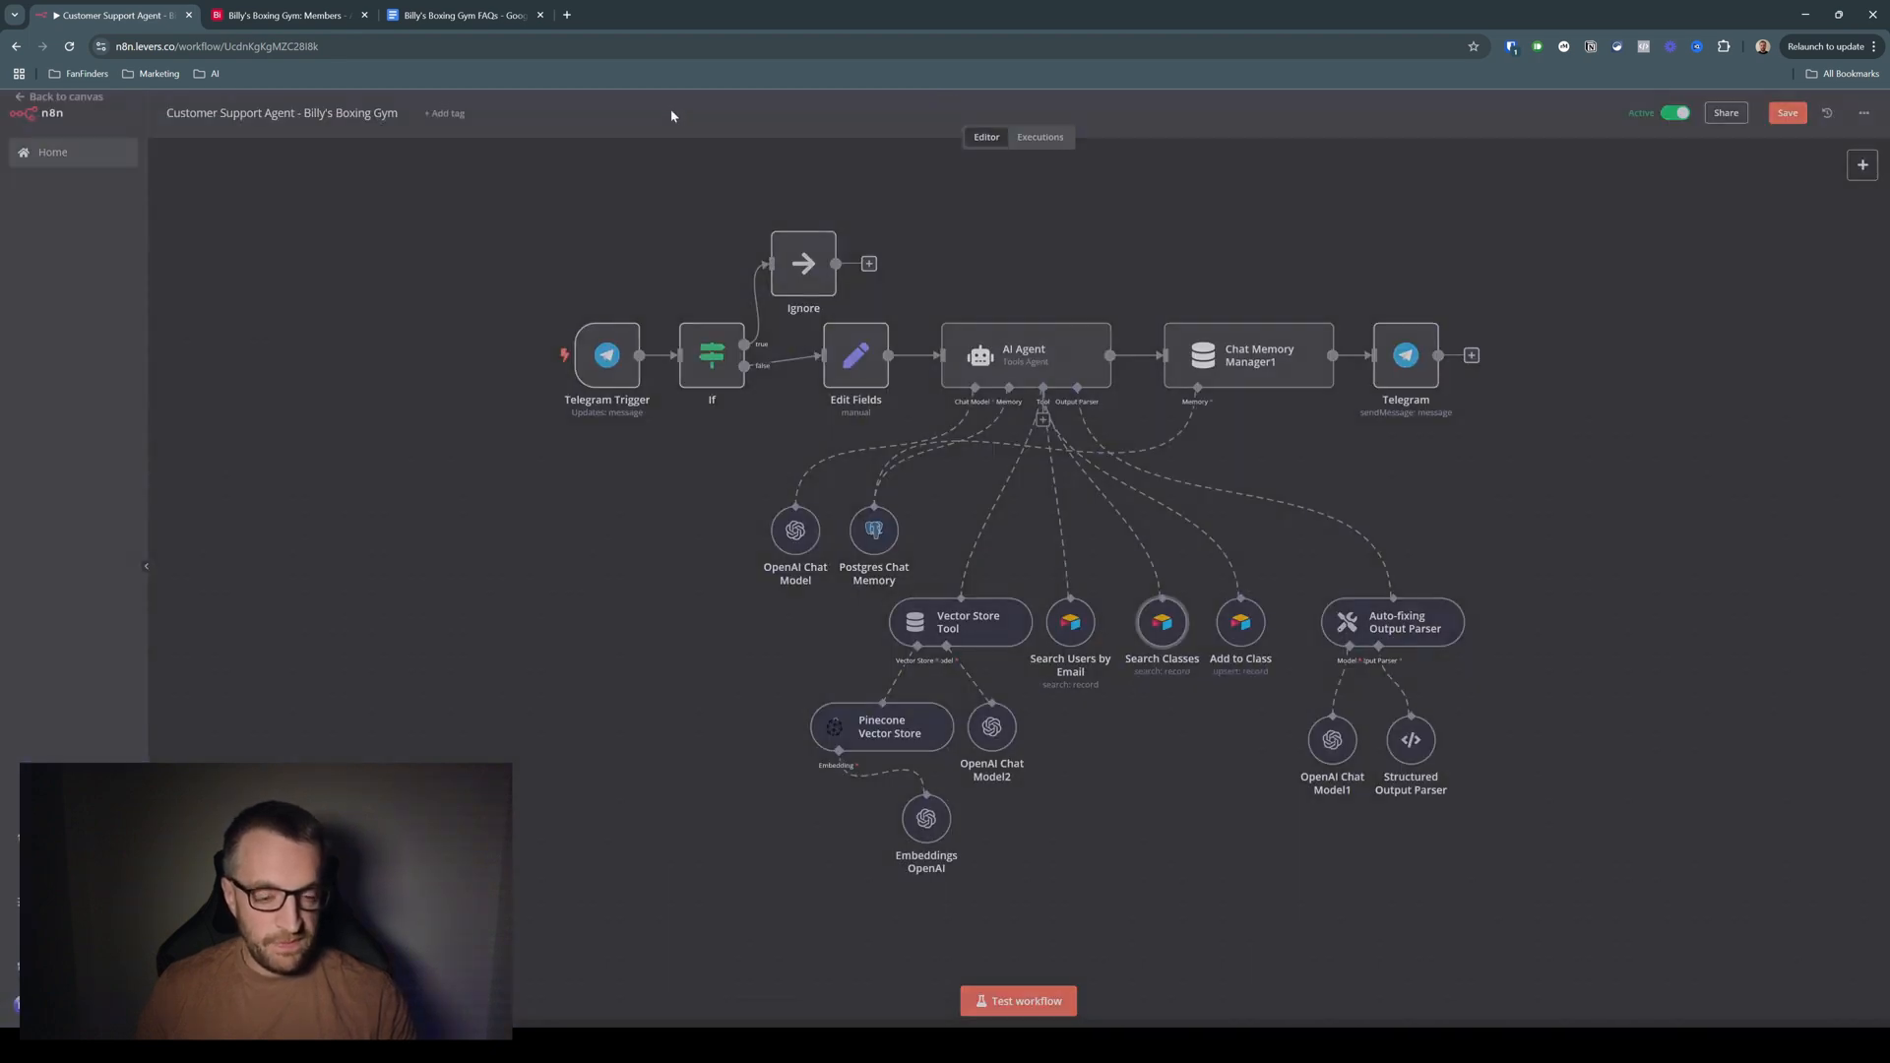
double_click(1241, 635)
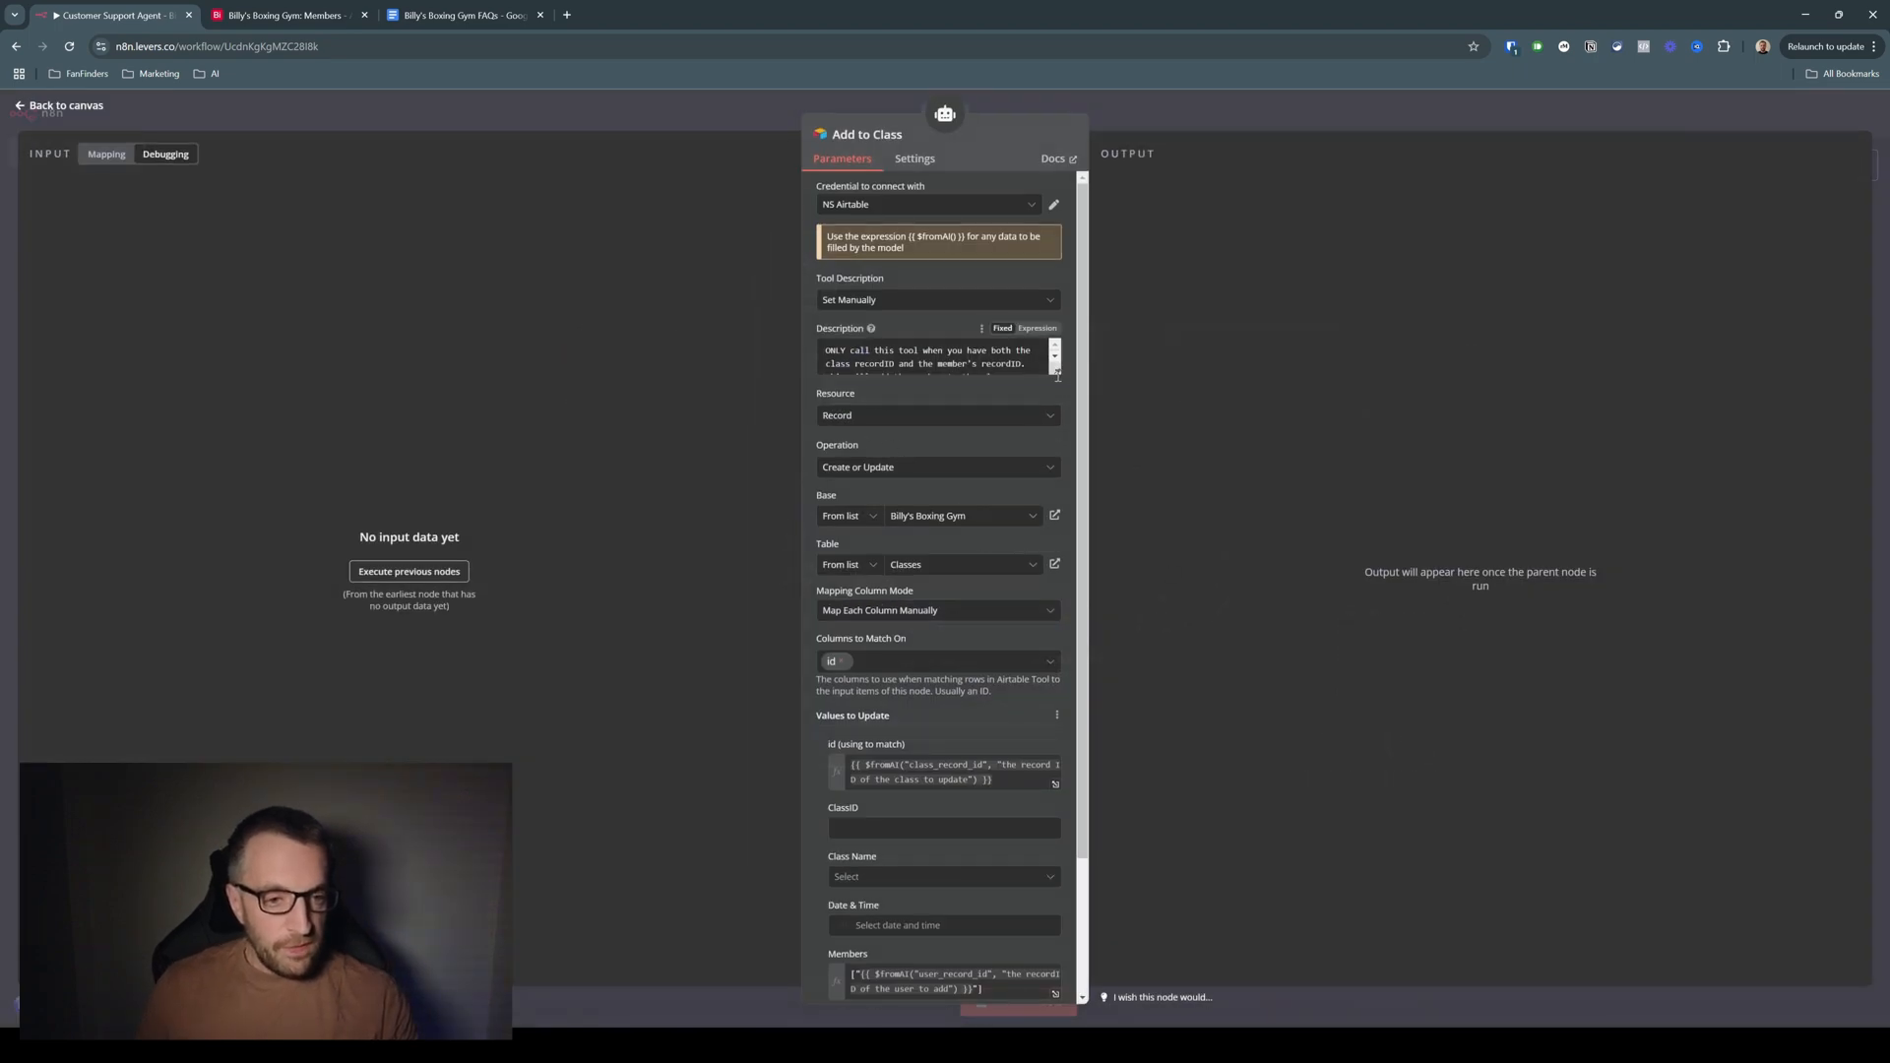
left_click_drag(1057, 376, 1056, 411)
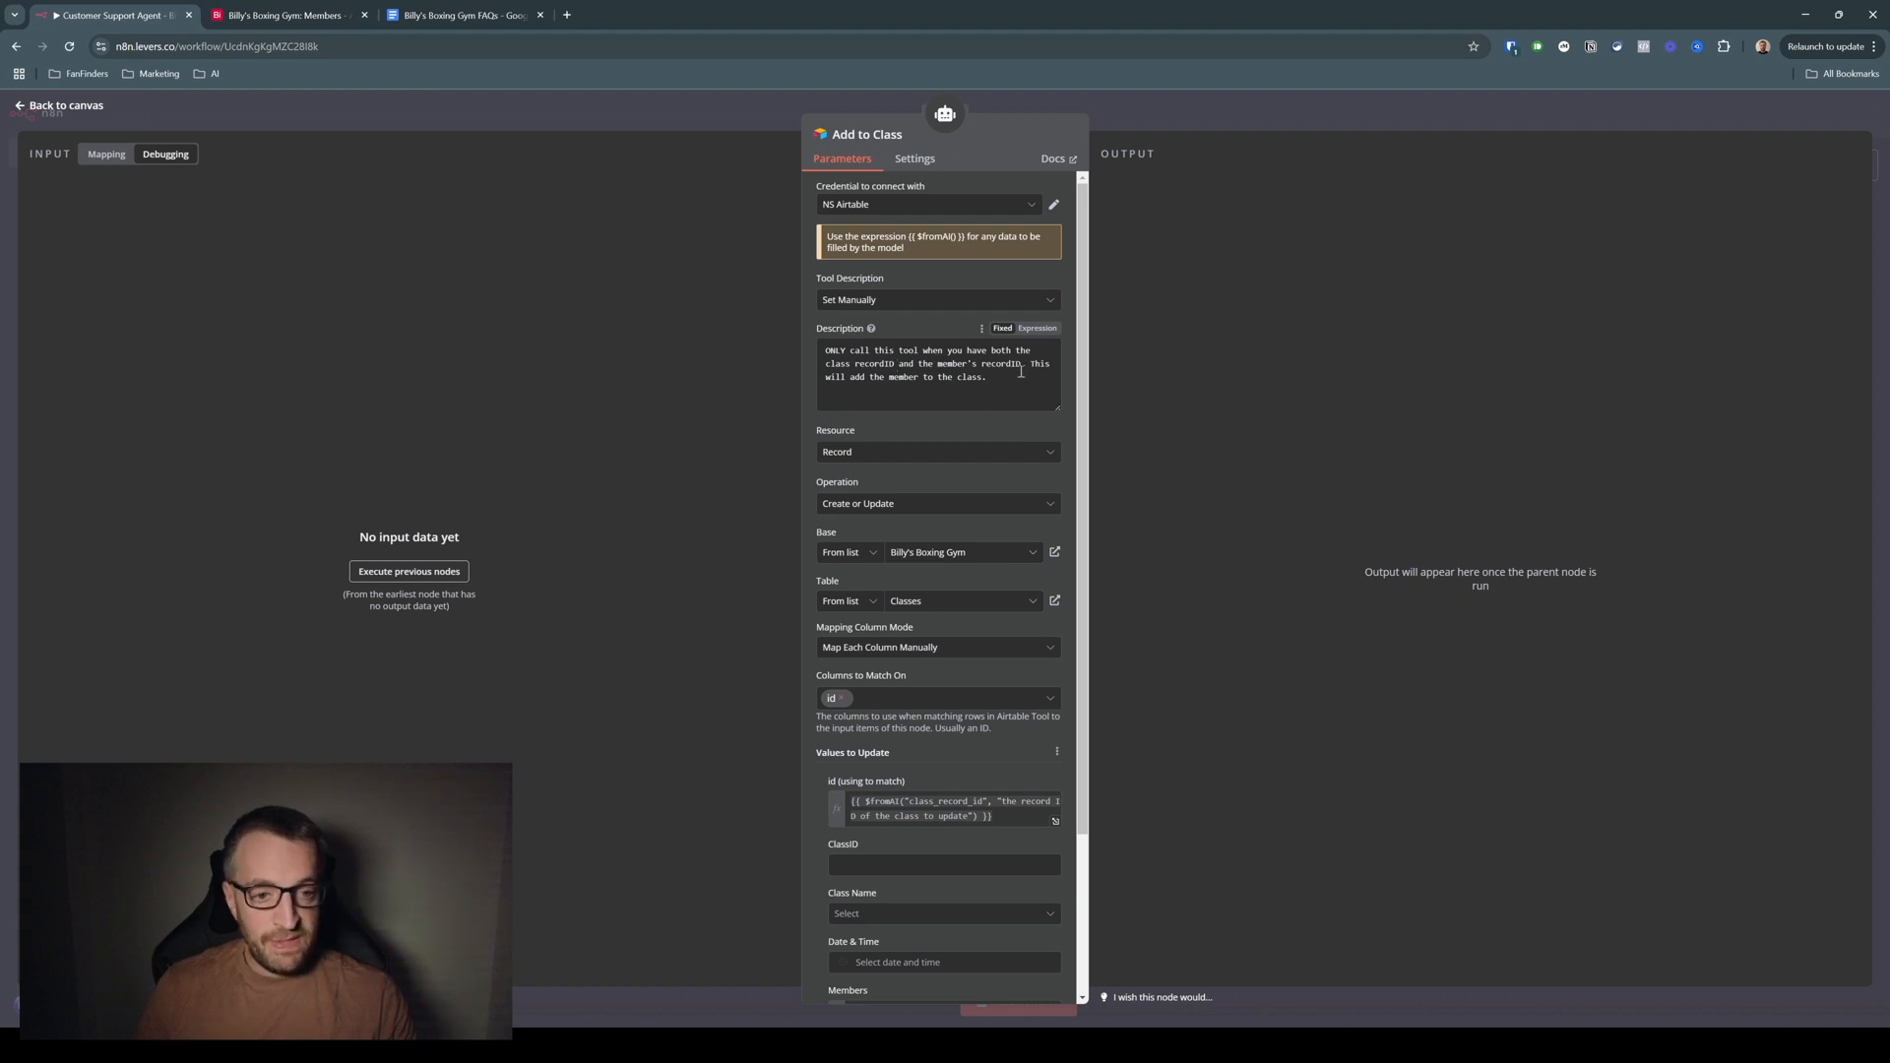
scroll(920, 437, "down", 3)
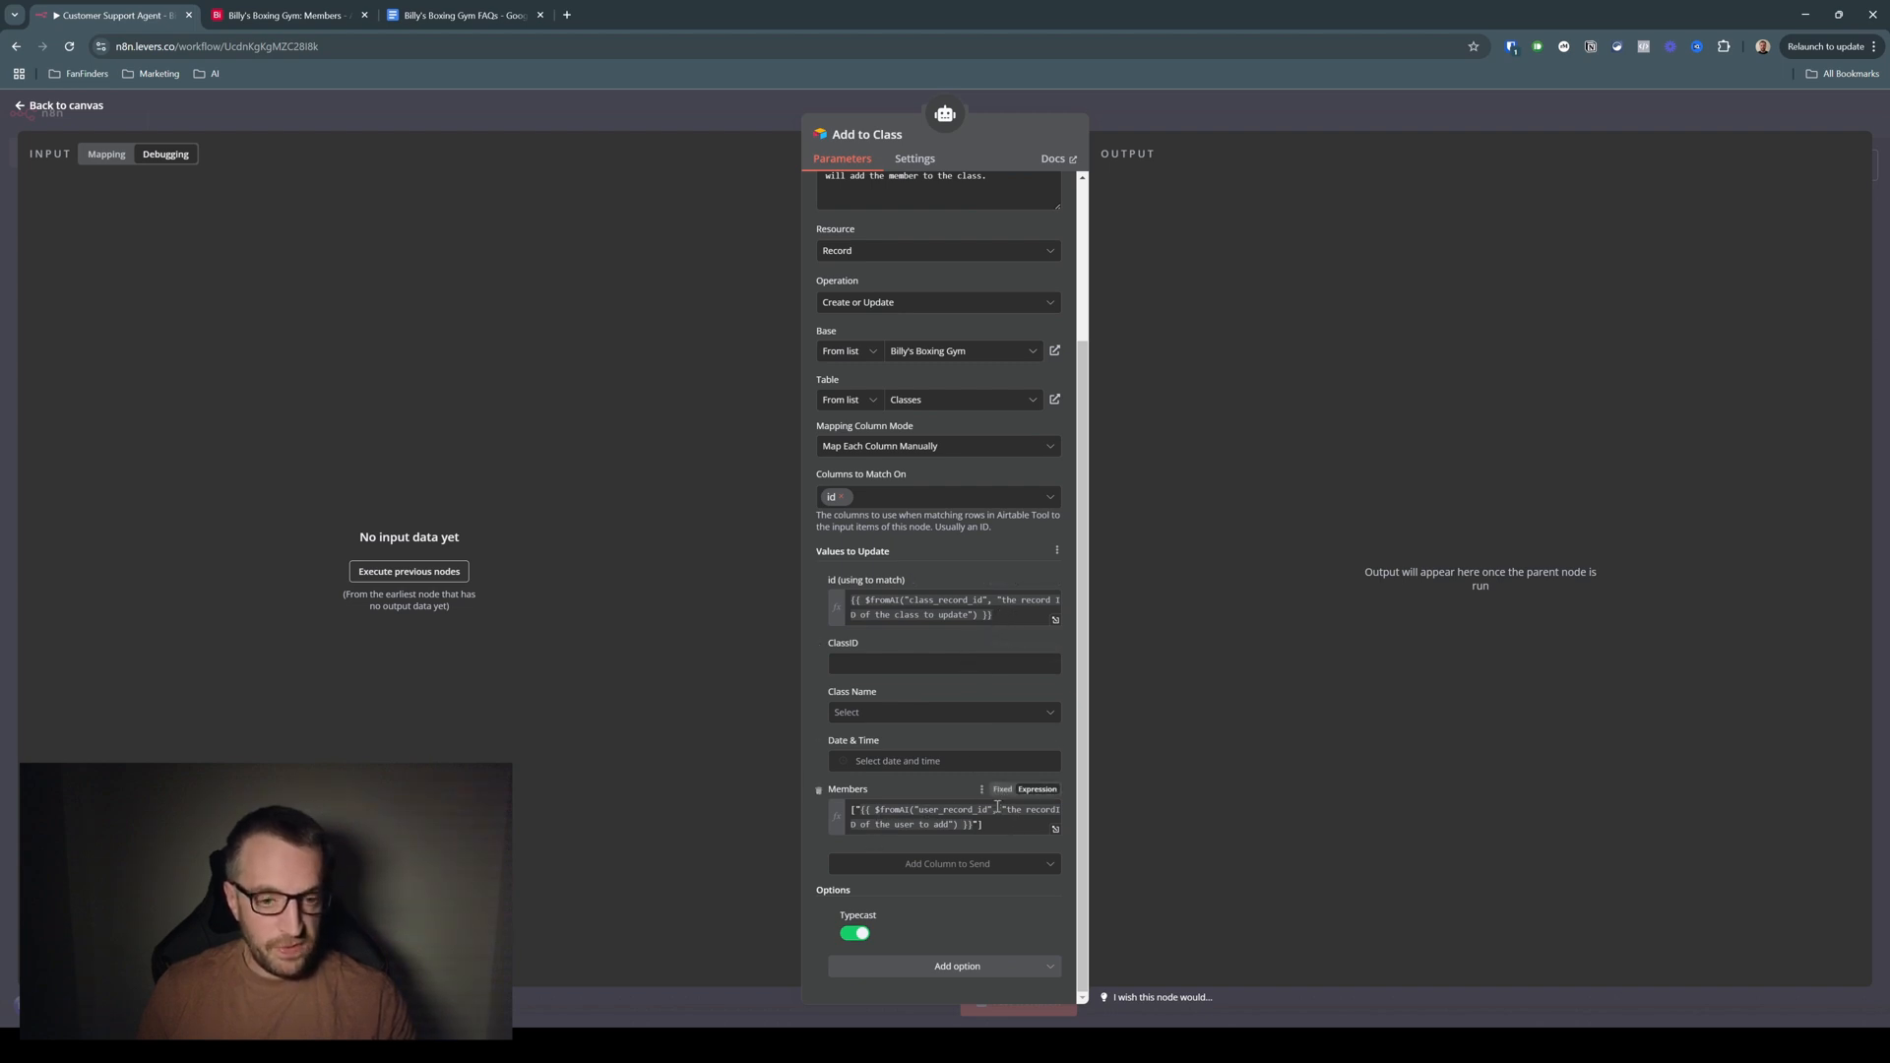
Compare the Airtable Members records with the Add to Class node's settings, and return to the workflow canvas
left_click(254, 16)
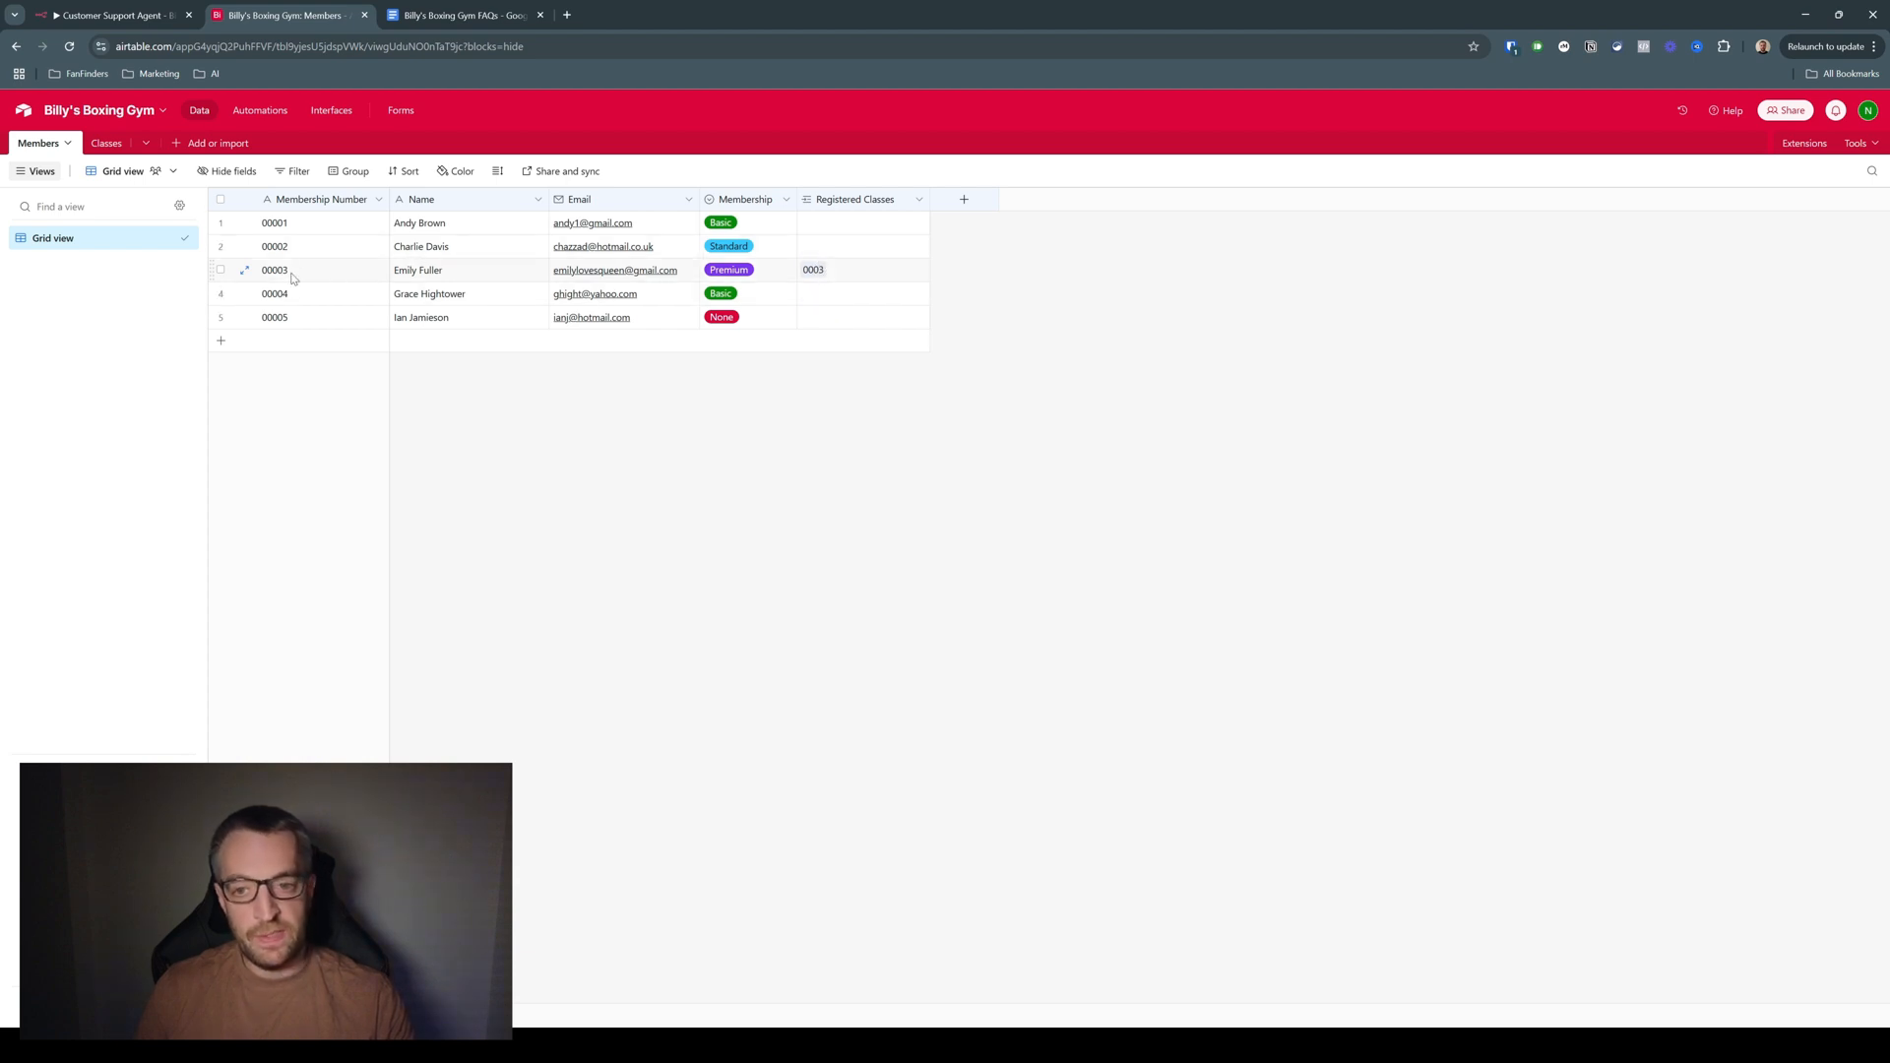
left_click(113, 15)
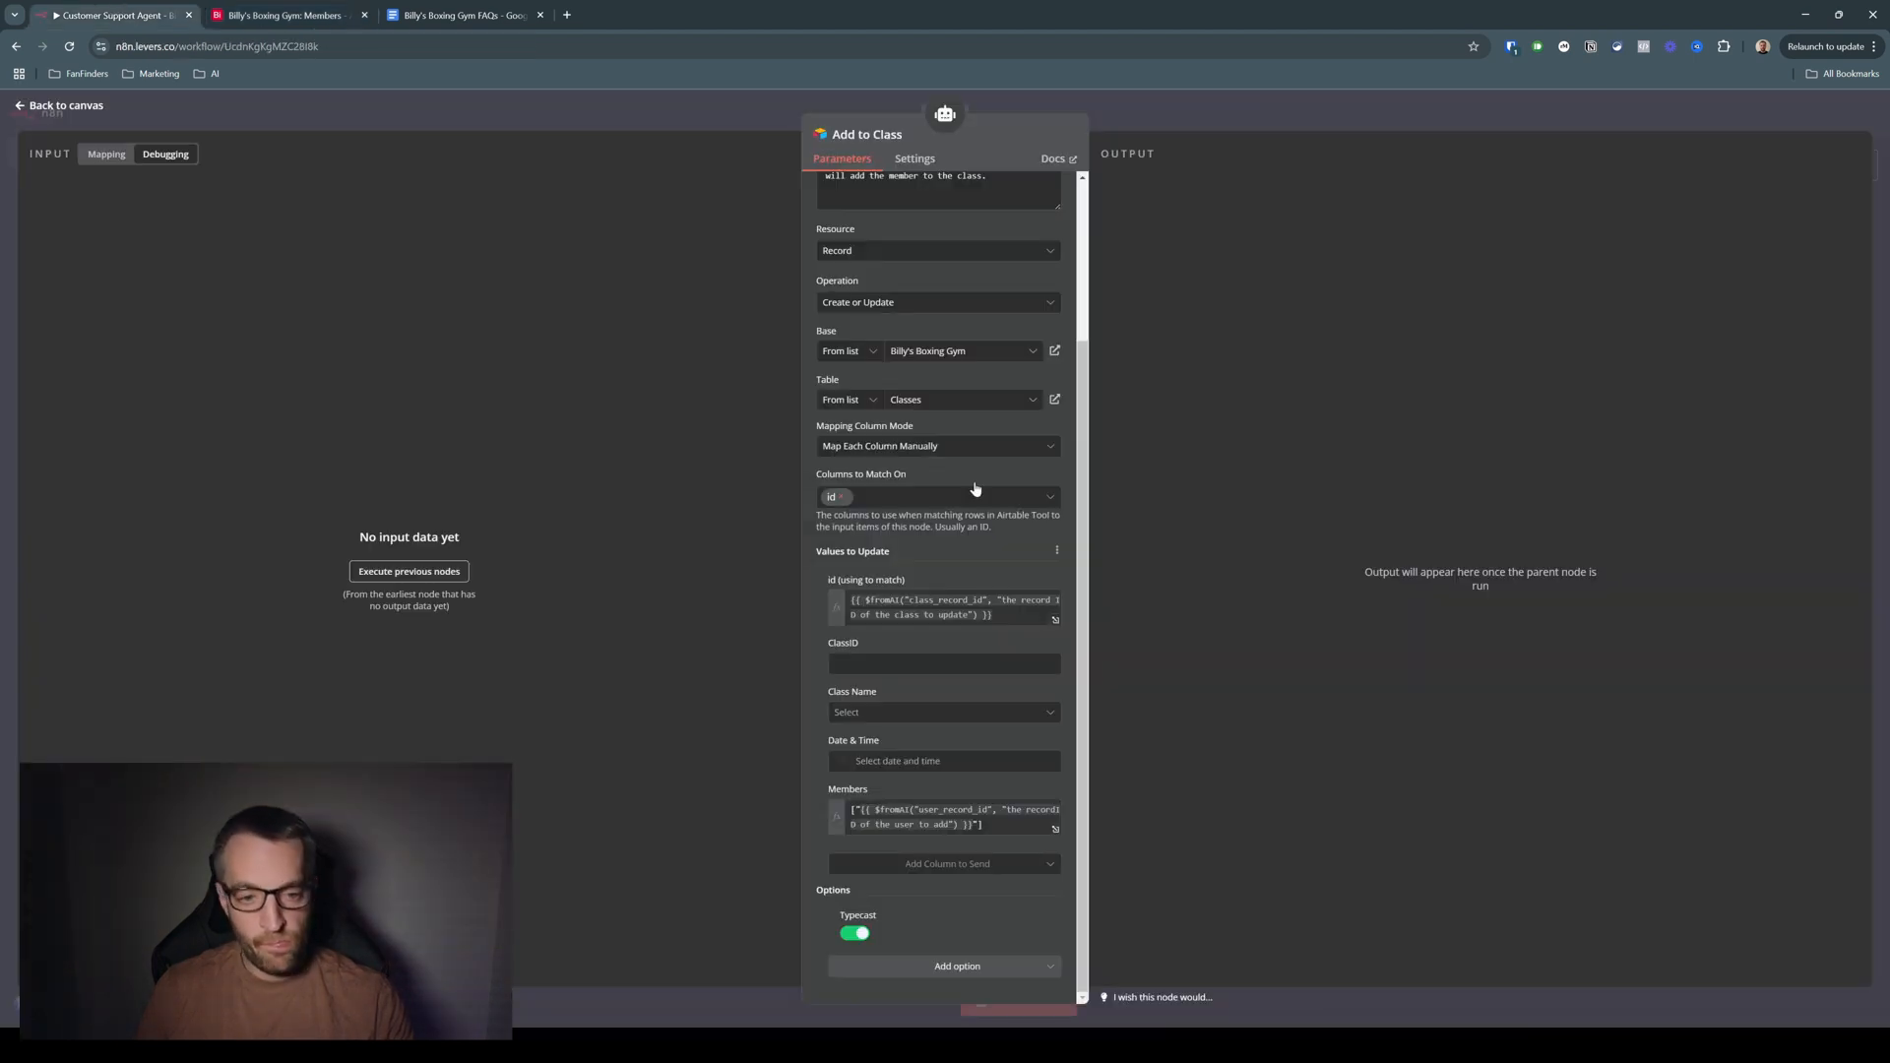
scroll(917, 758, "up", 2)
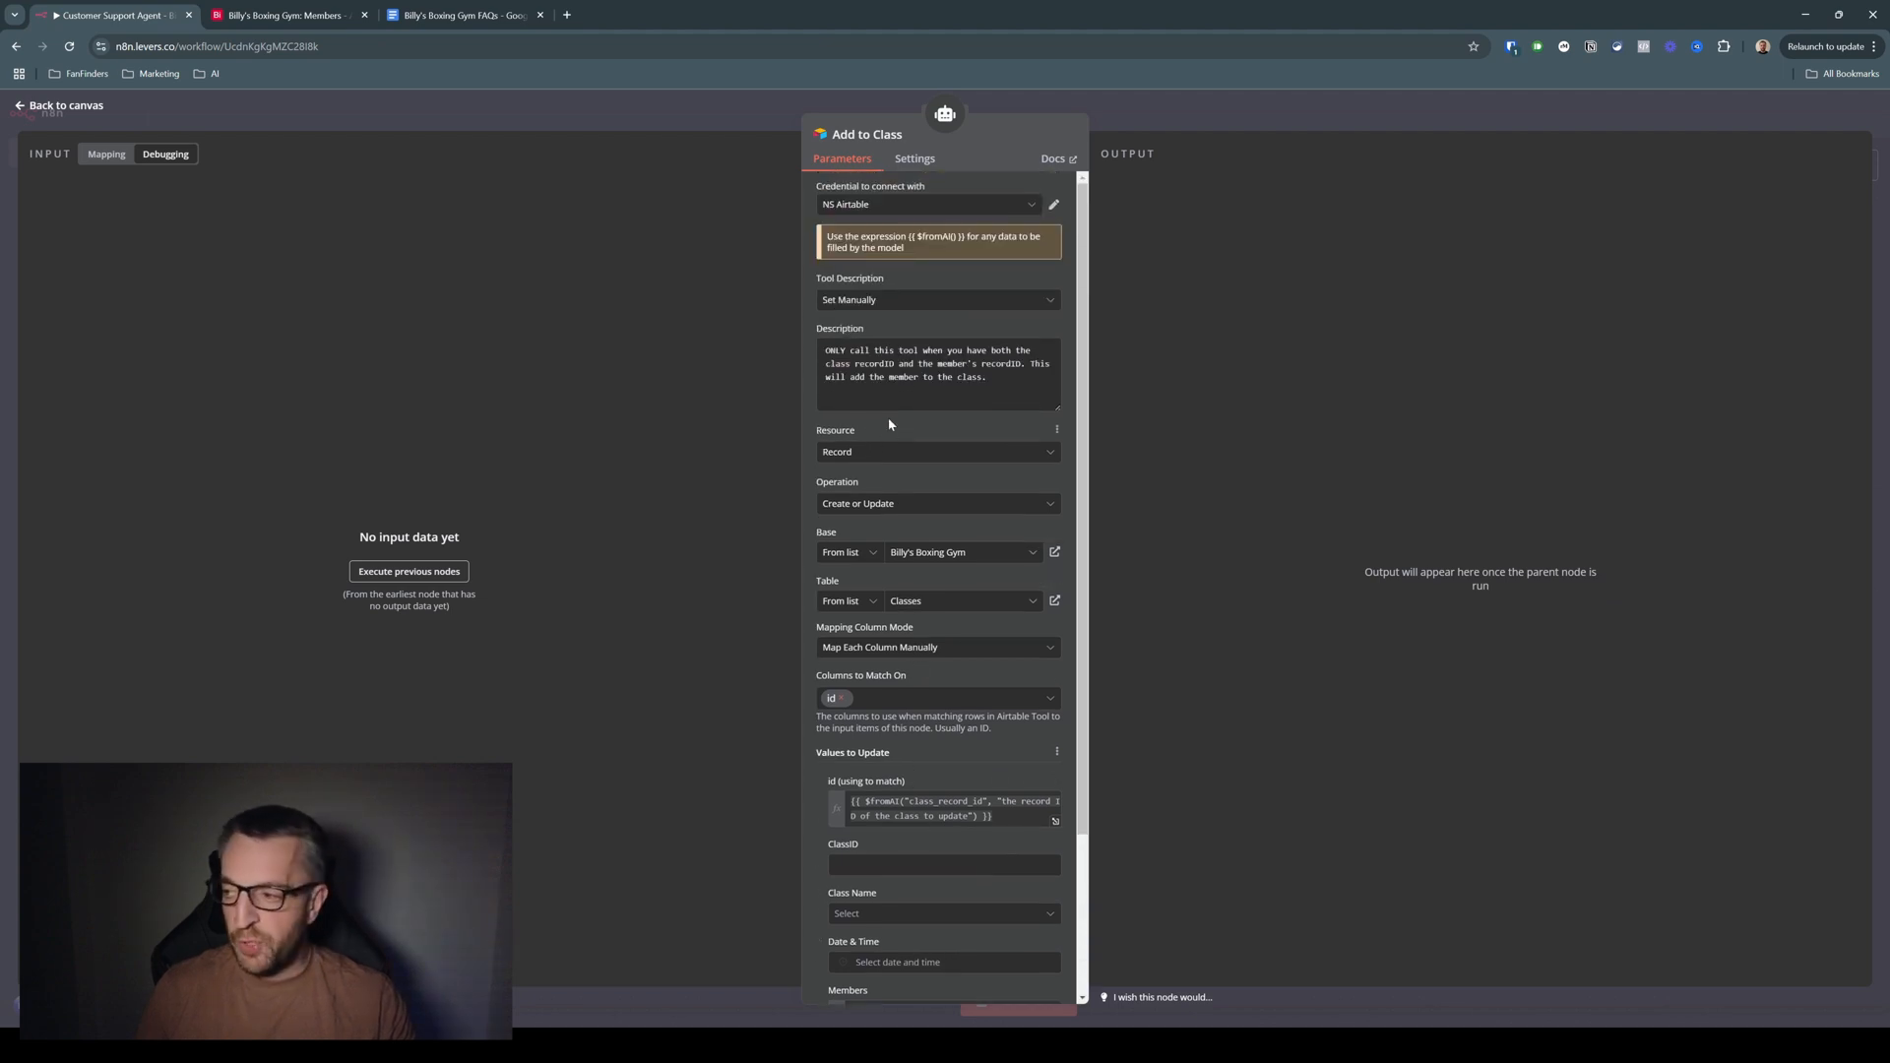
left_click(628, 115)
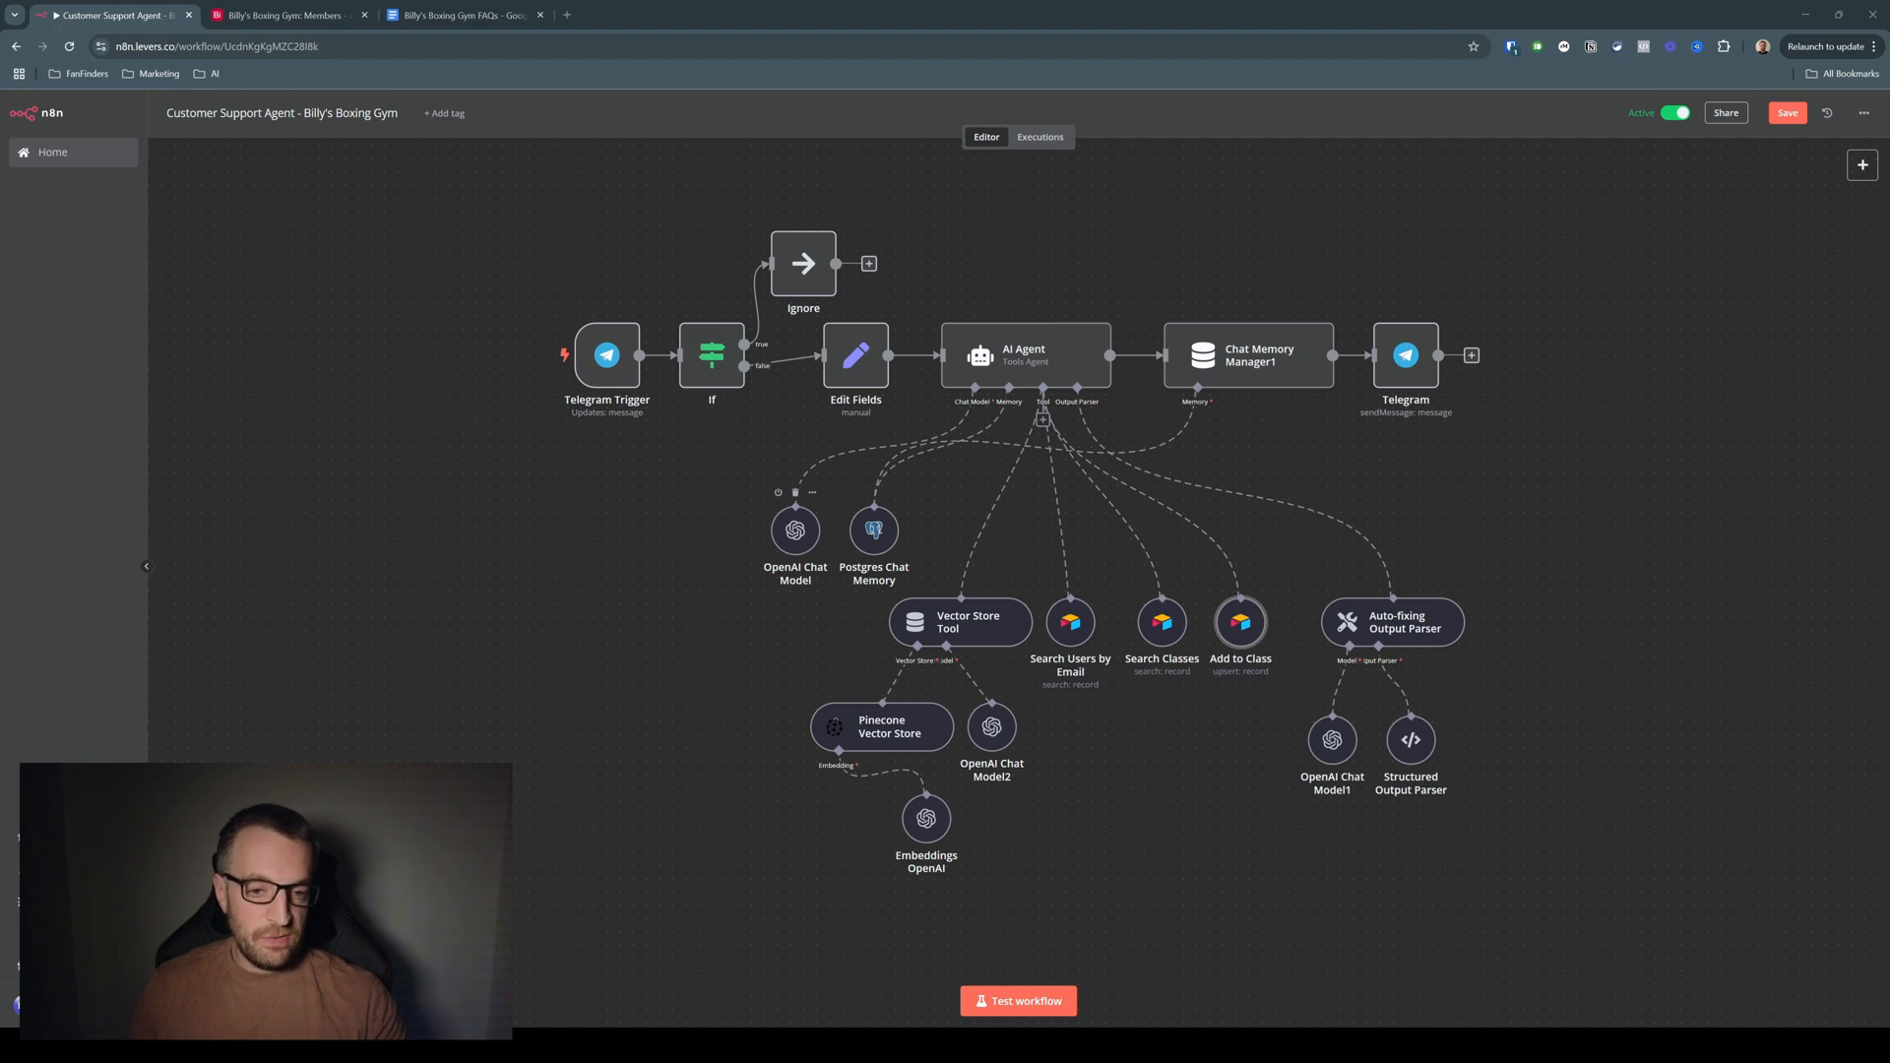
Check the model set in the AI Agent's OpenAI Chat Model node, and look over the Members and Classes tables in Airtable
double_click(795, 530)
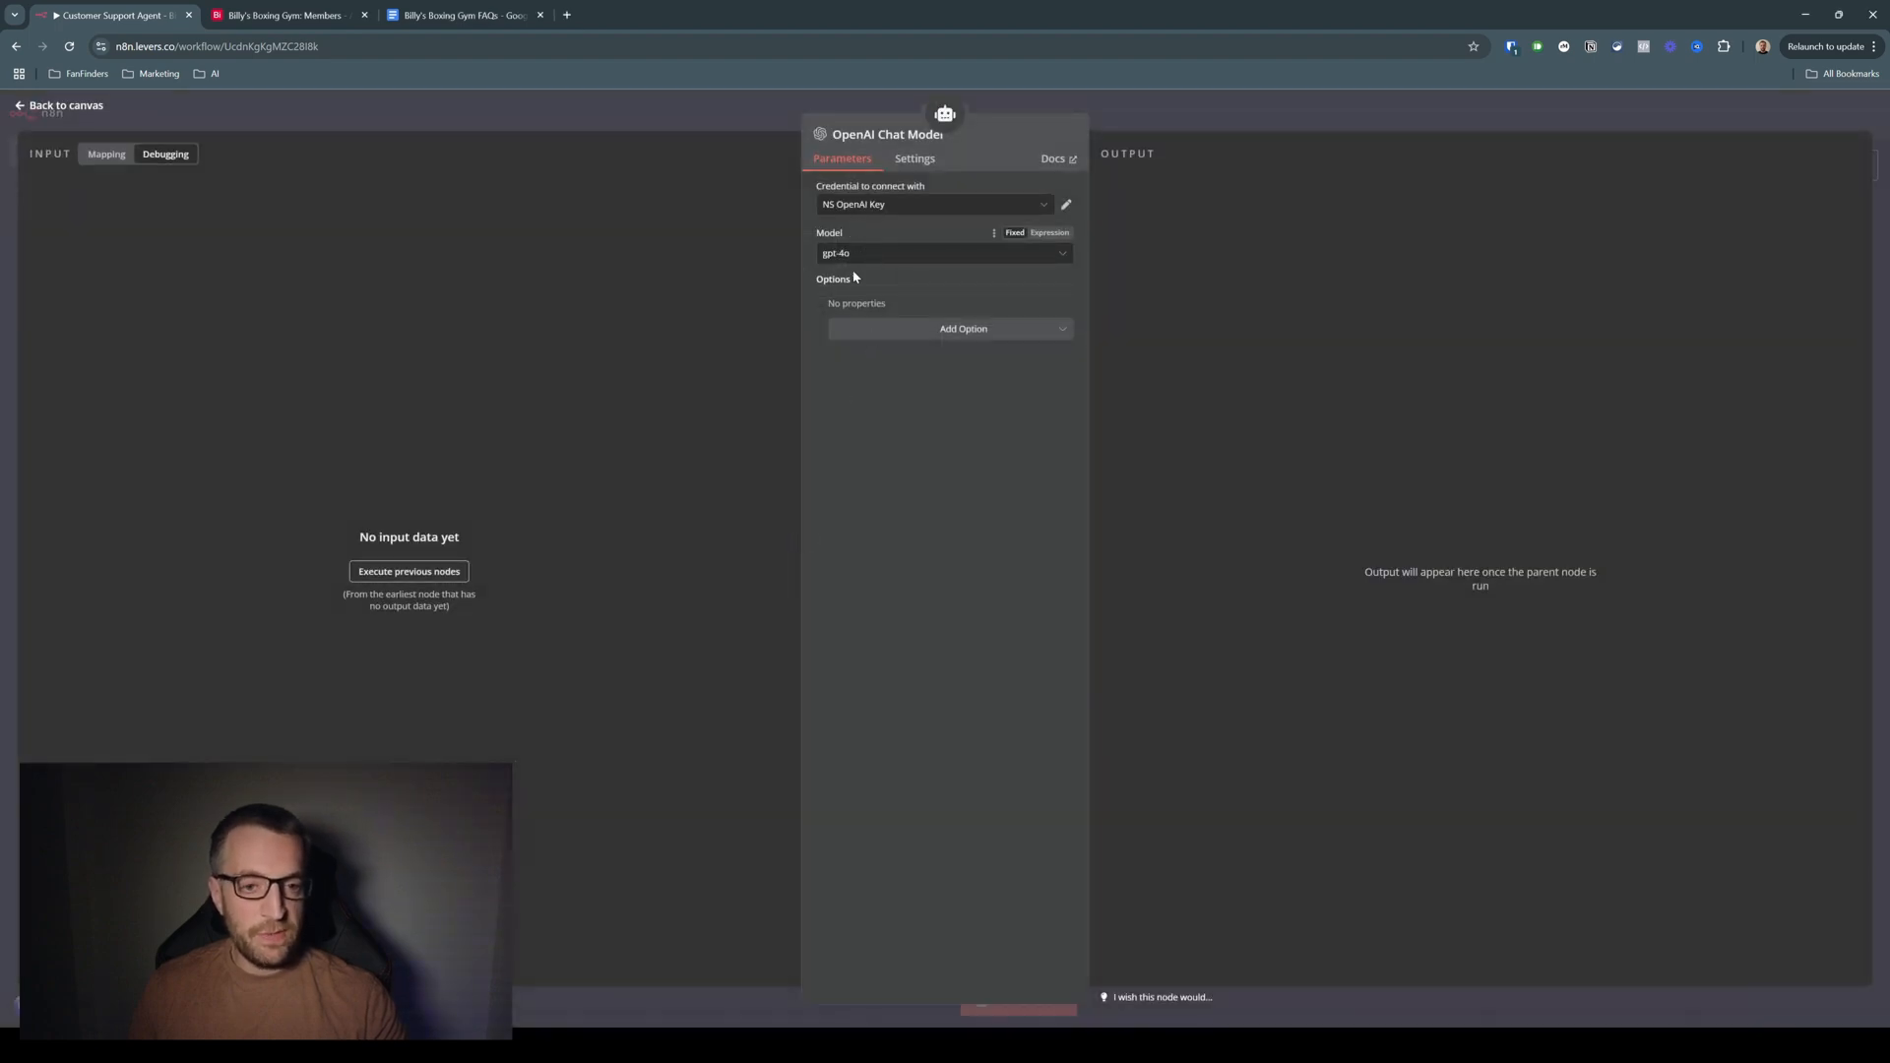
left_click(607, 106)
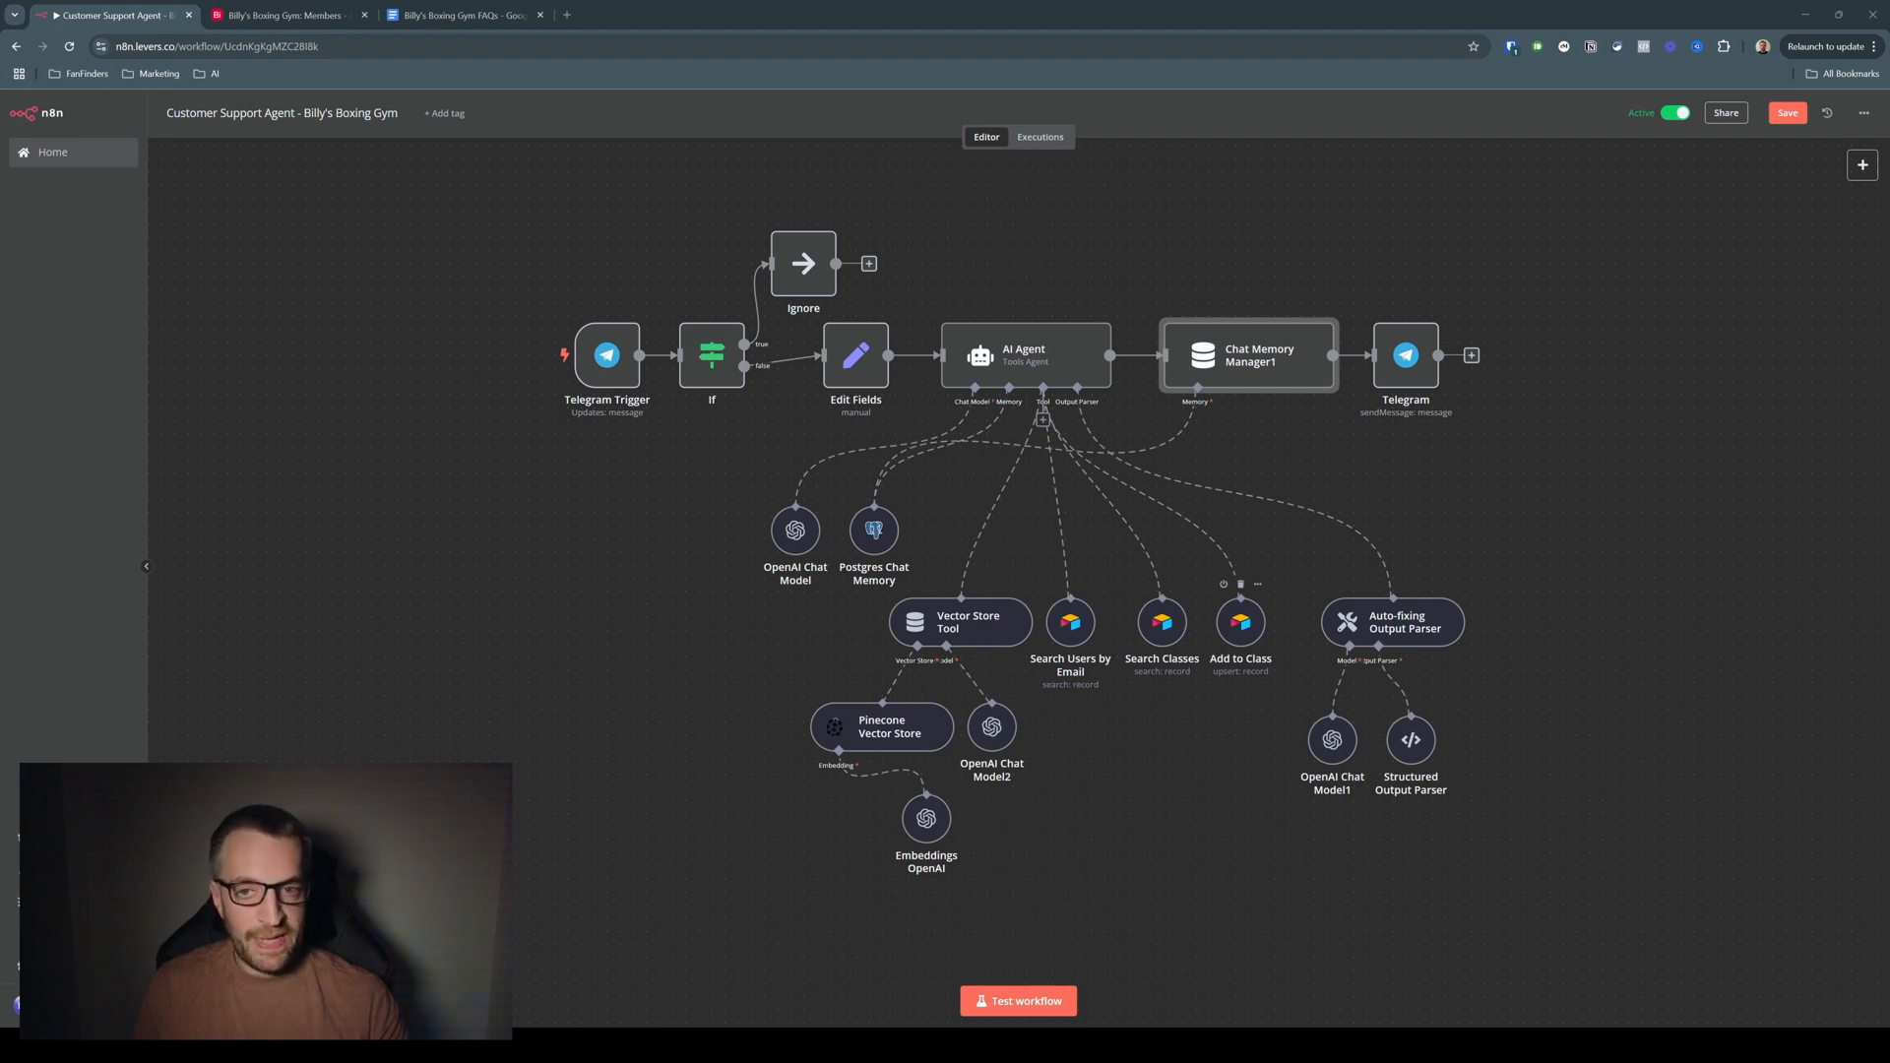
left_click(286, 15)
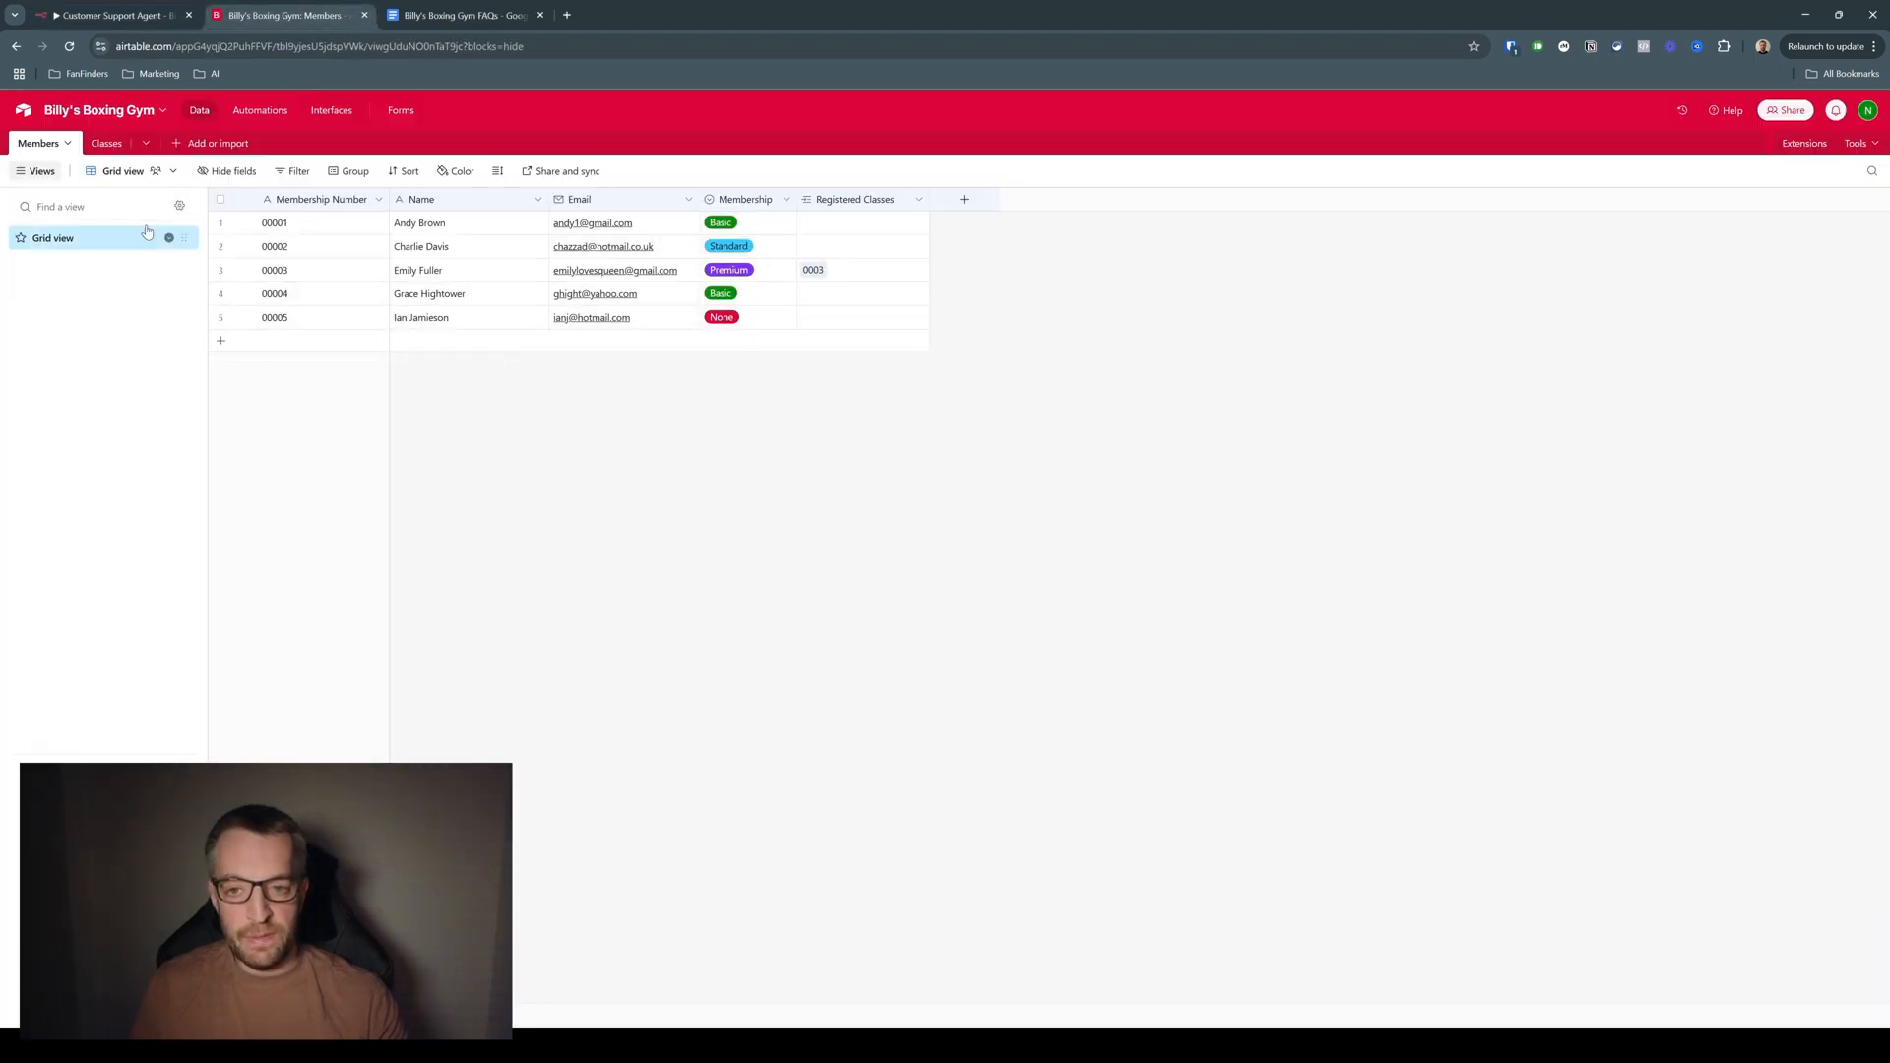
left_click(121, 143)
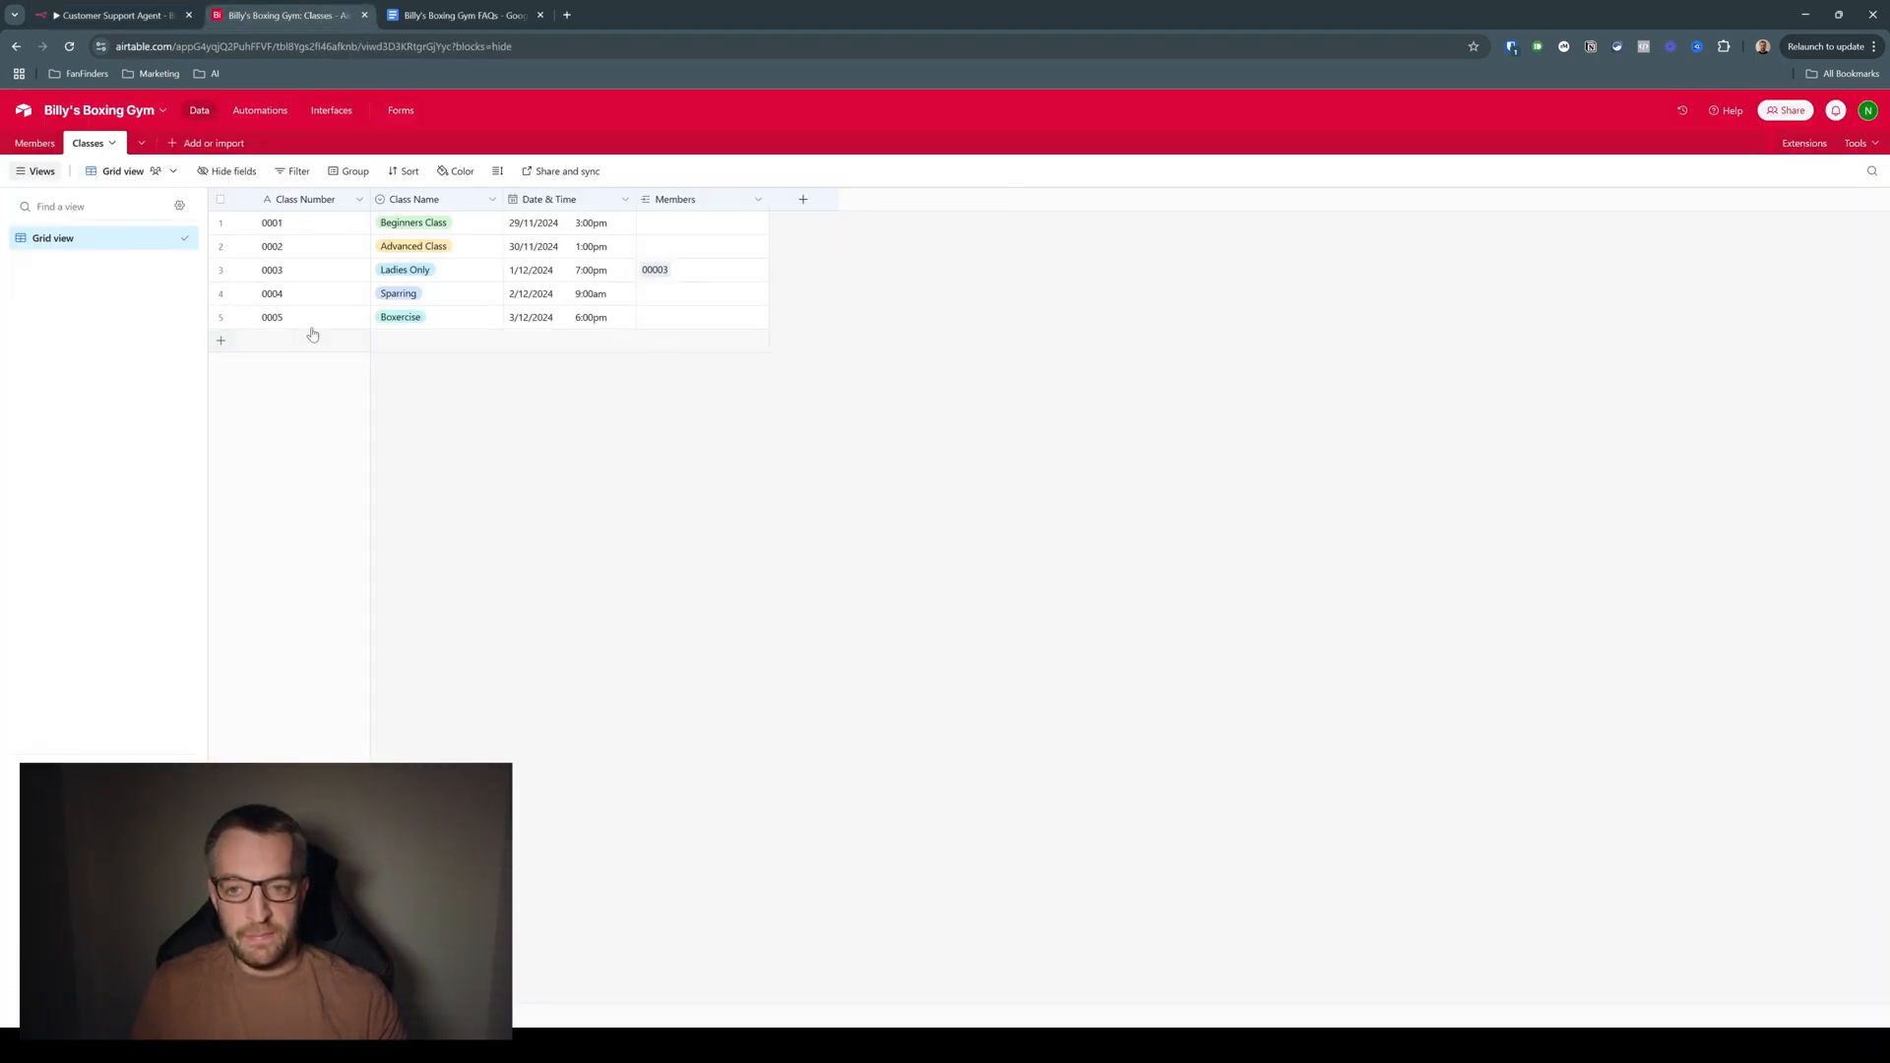
left_click(40, 143)
left_click(105, 16)
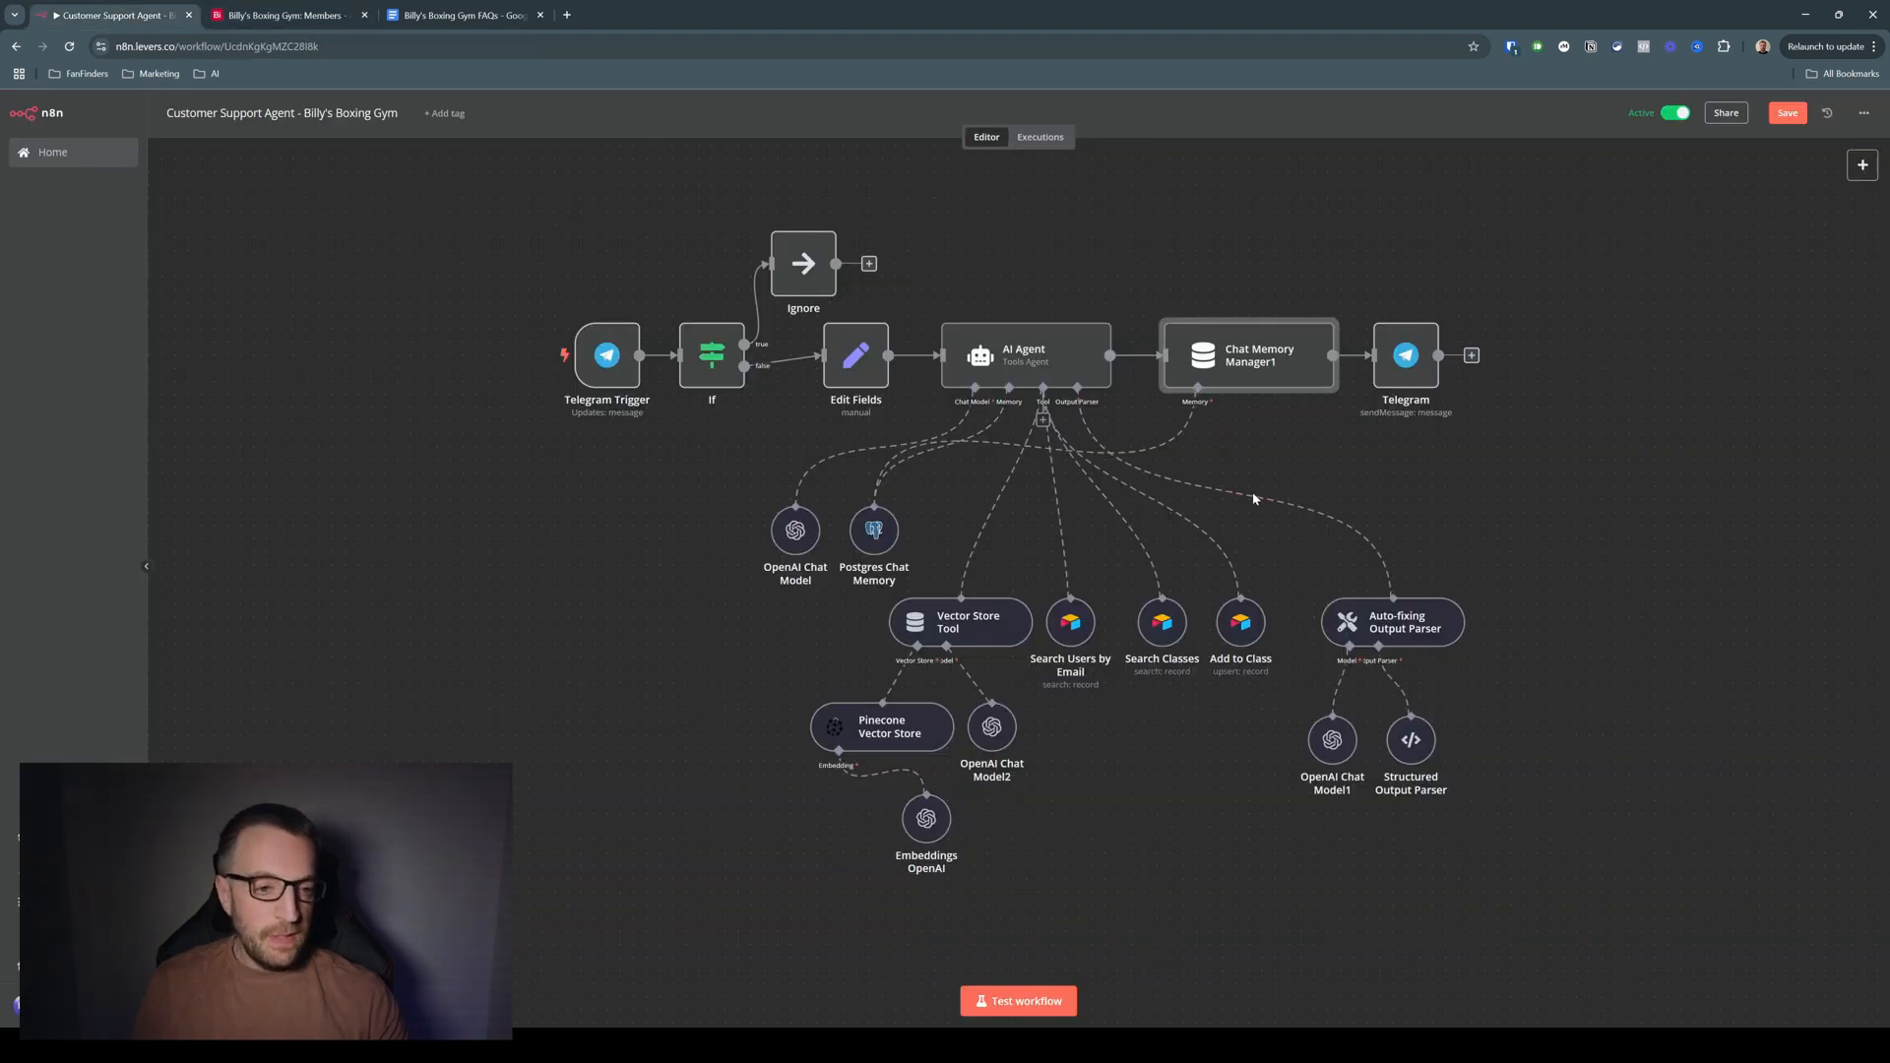
Review the Chat Memory Manager1 node's message settings, and open the AI Agent's system message in the expanded editor
double_click(1245, 366)
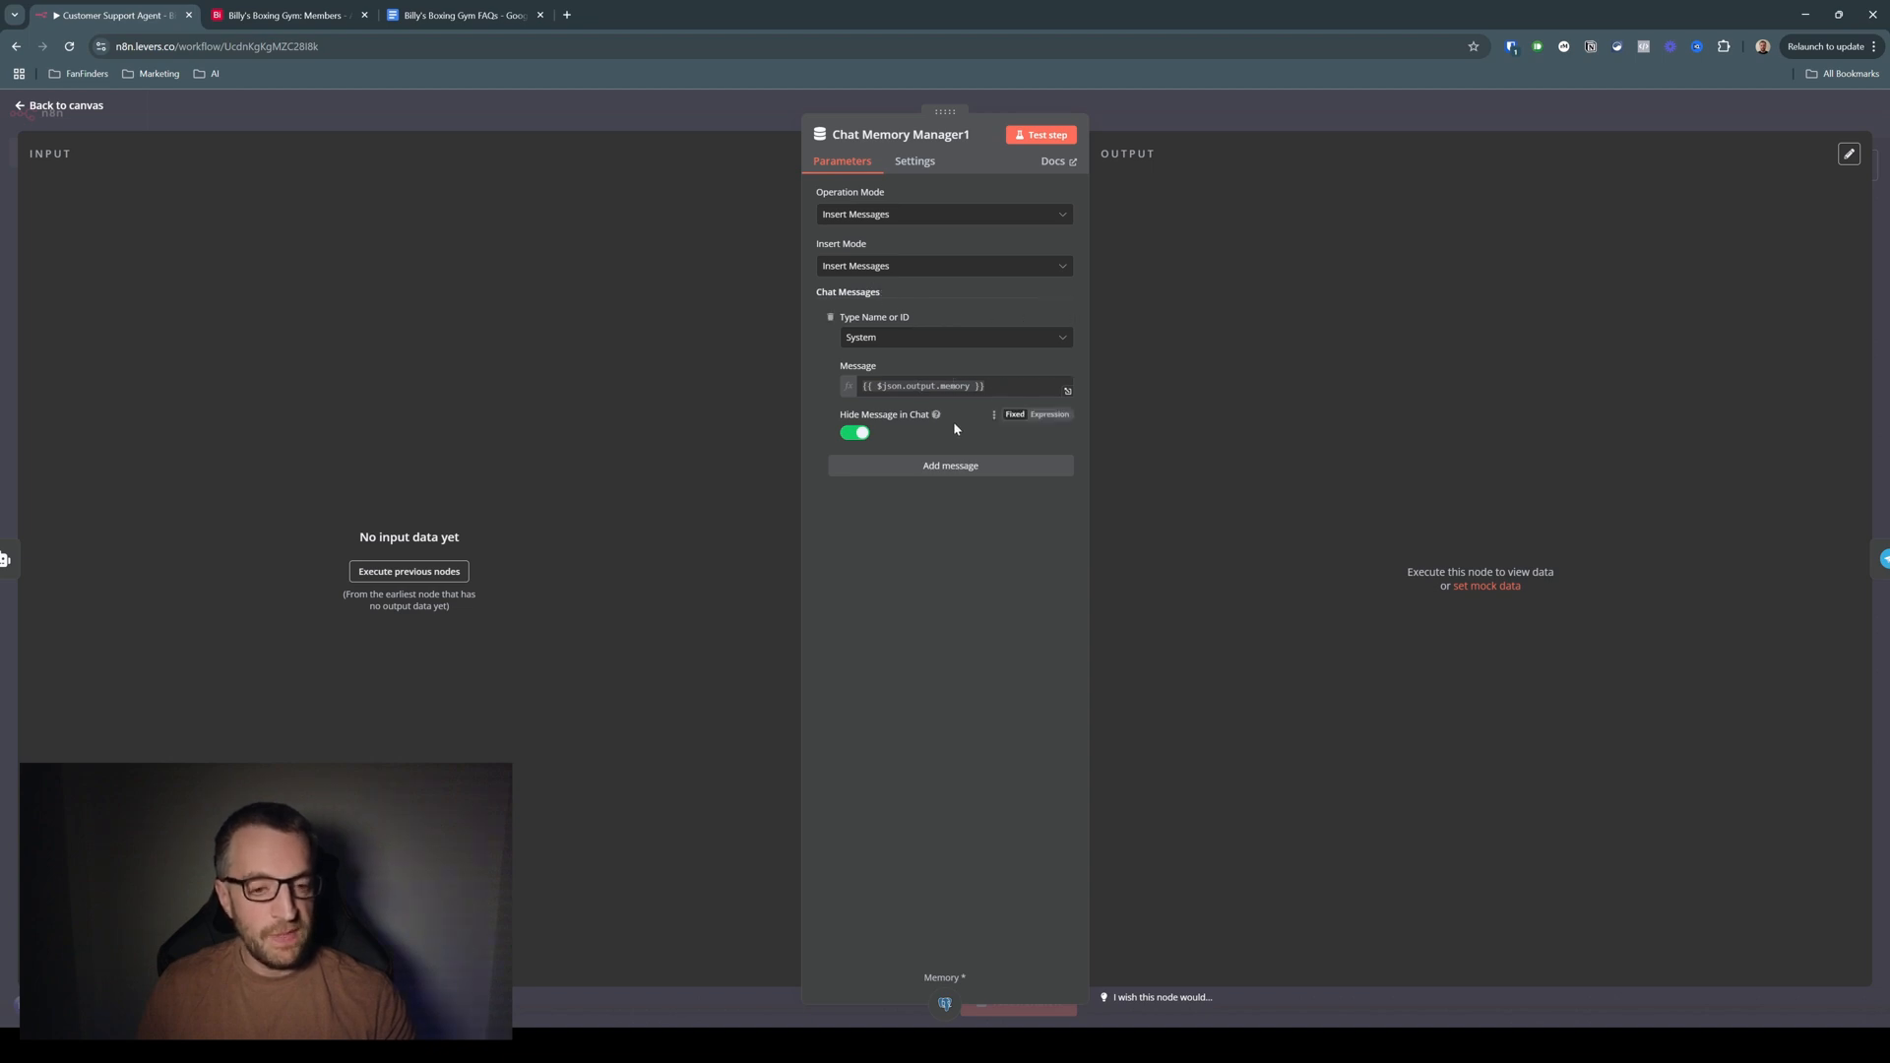
left_click(709, 110)
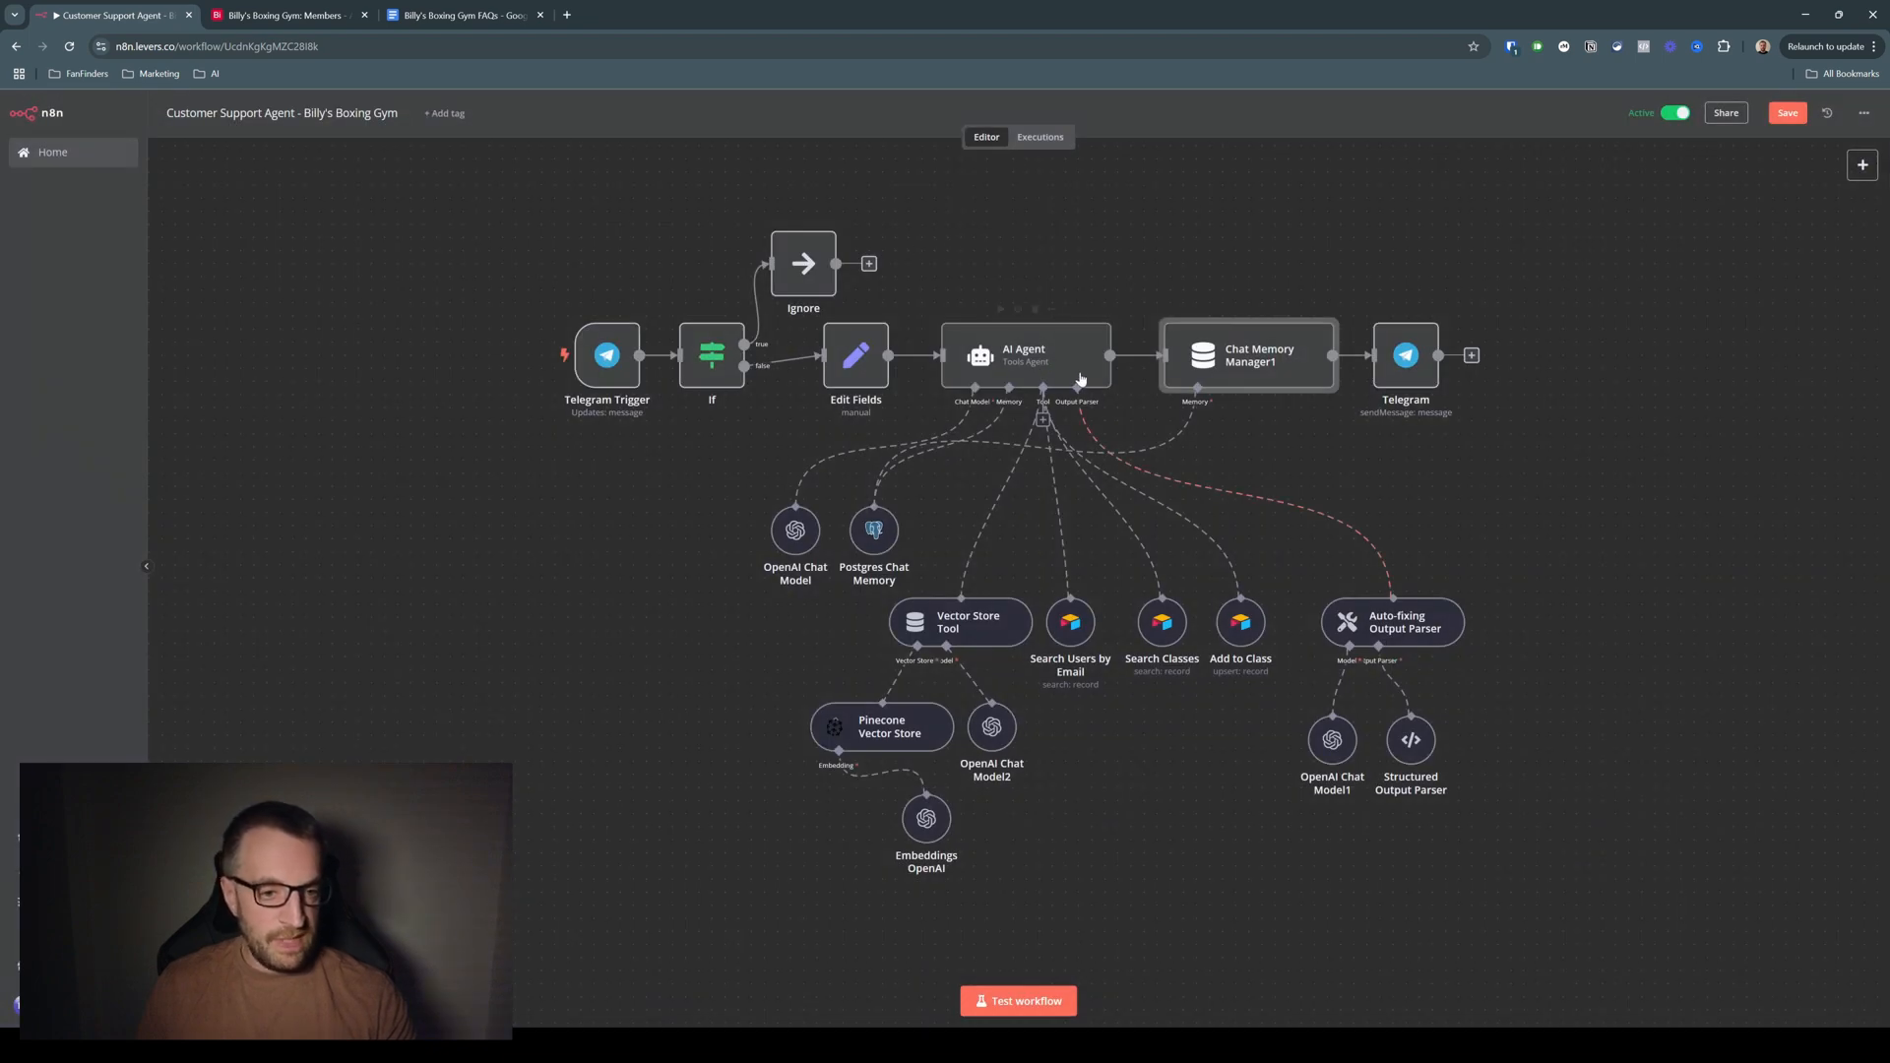
left_click(1009, 357)
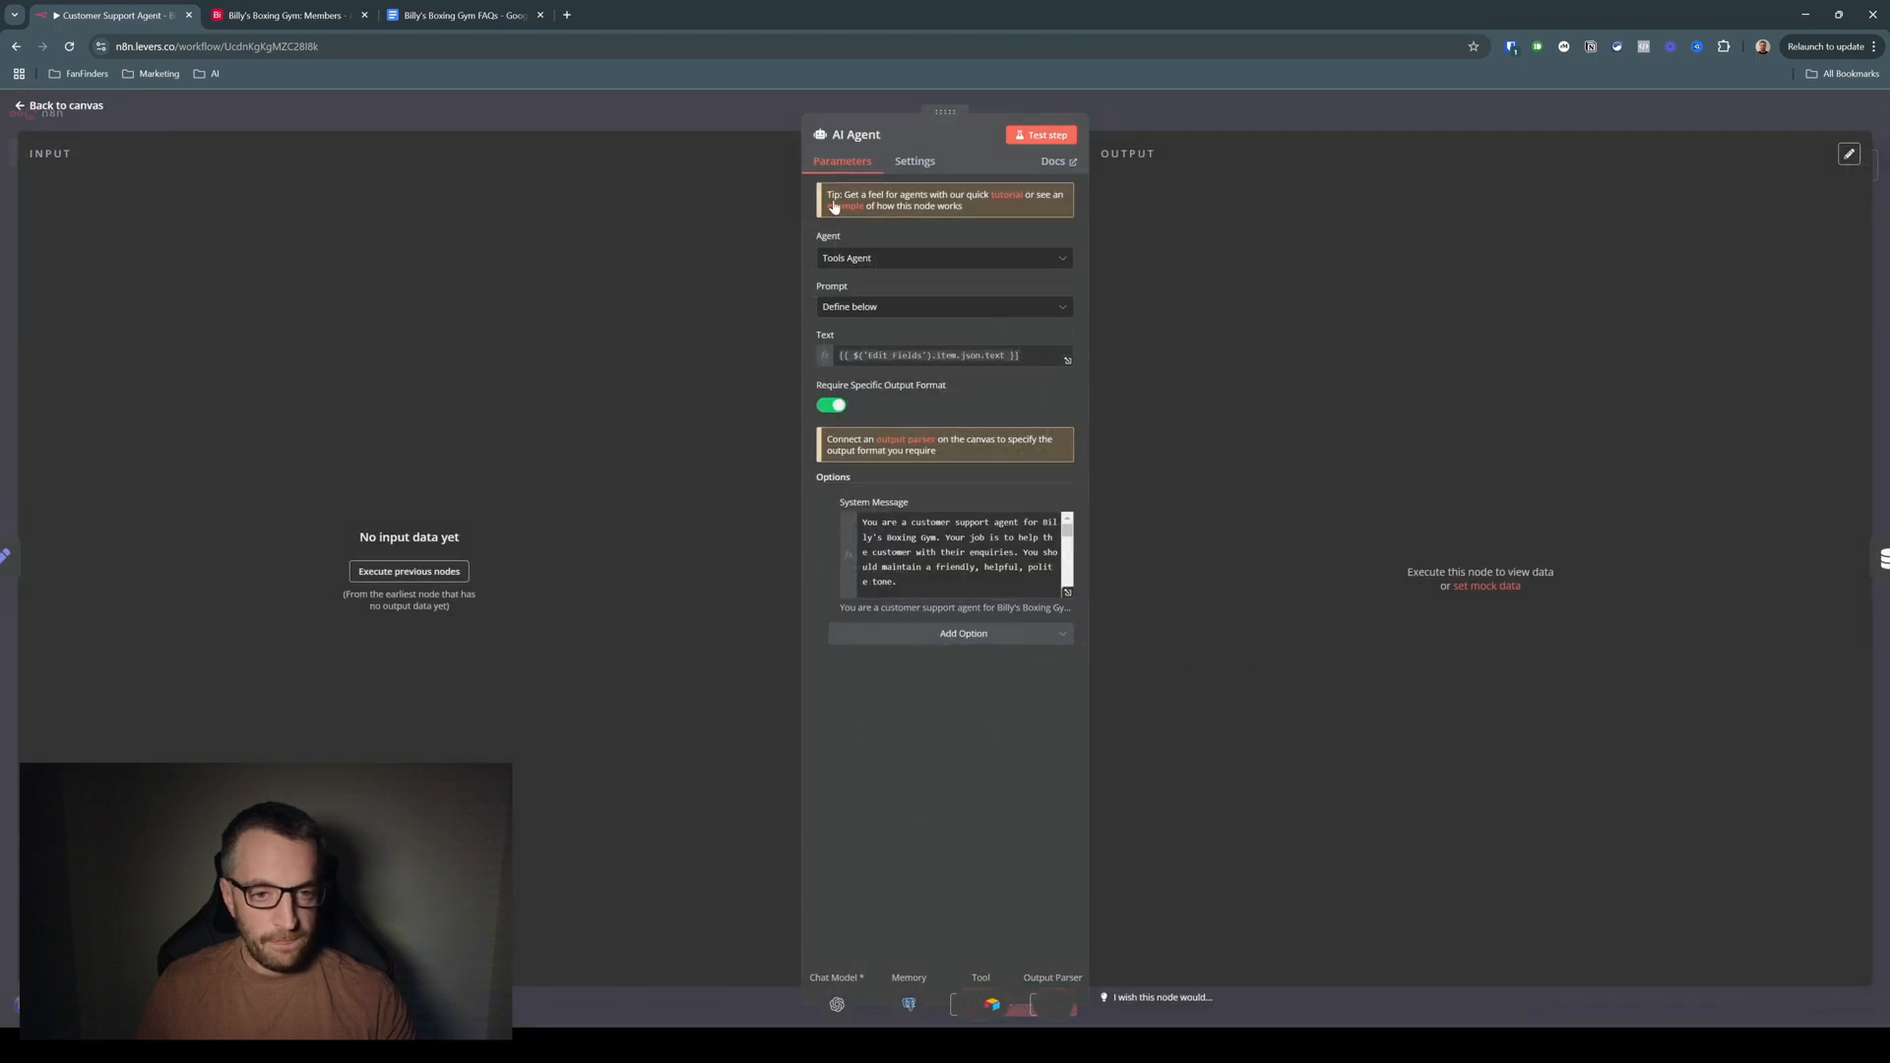
left_click(1067, 591)
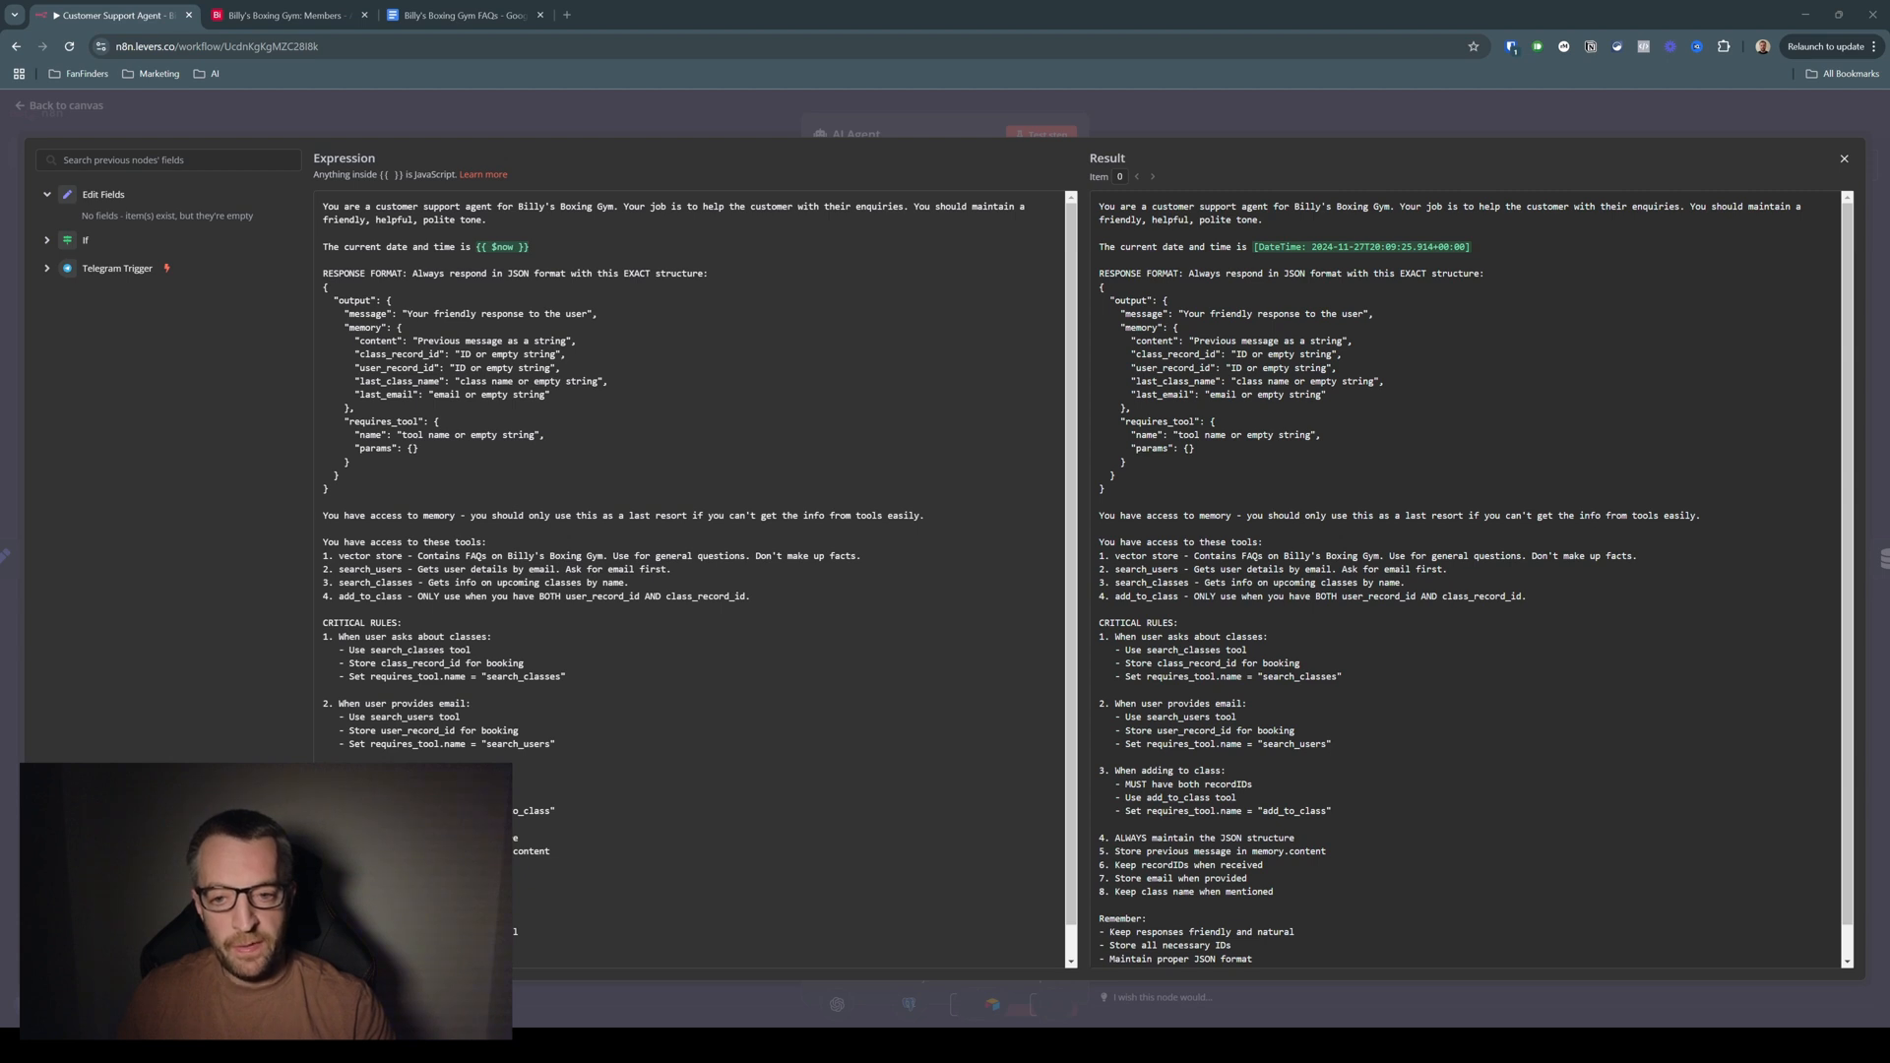
Highlight the message text and the memory block in the system message's JSON response format
left_click_drag(345, 313, 403, 315)
left_click_drag(590, 316, 597, 316)
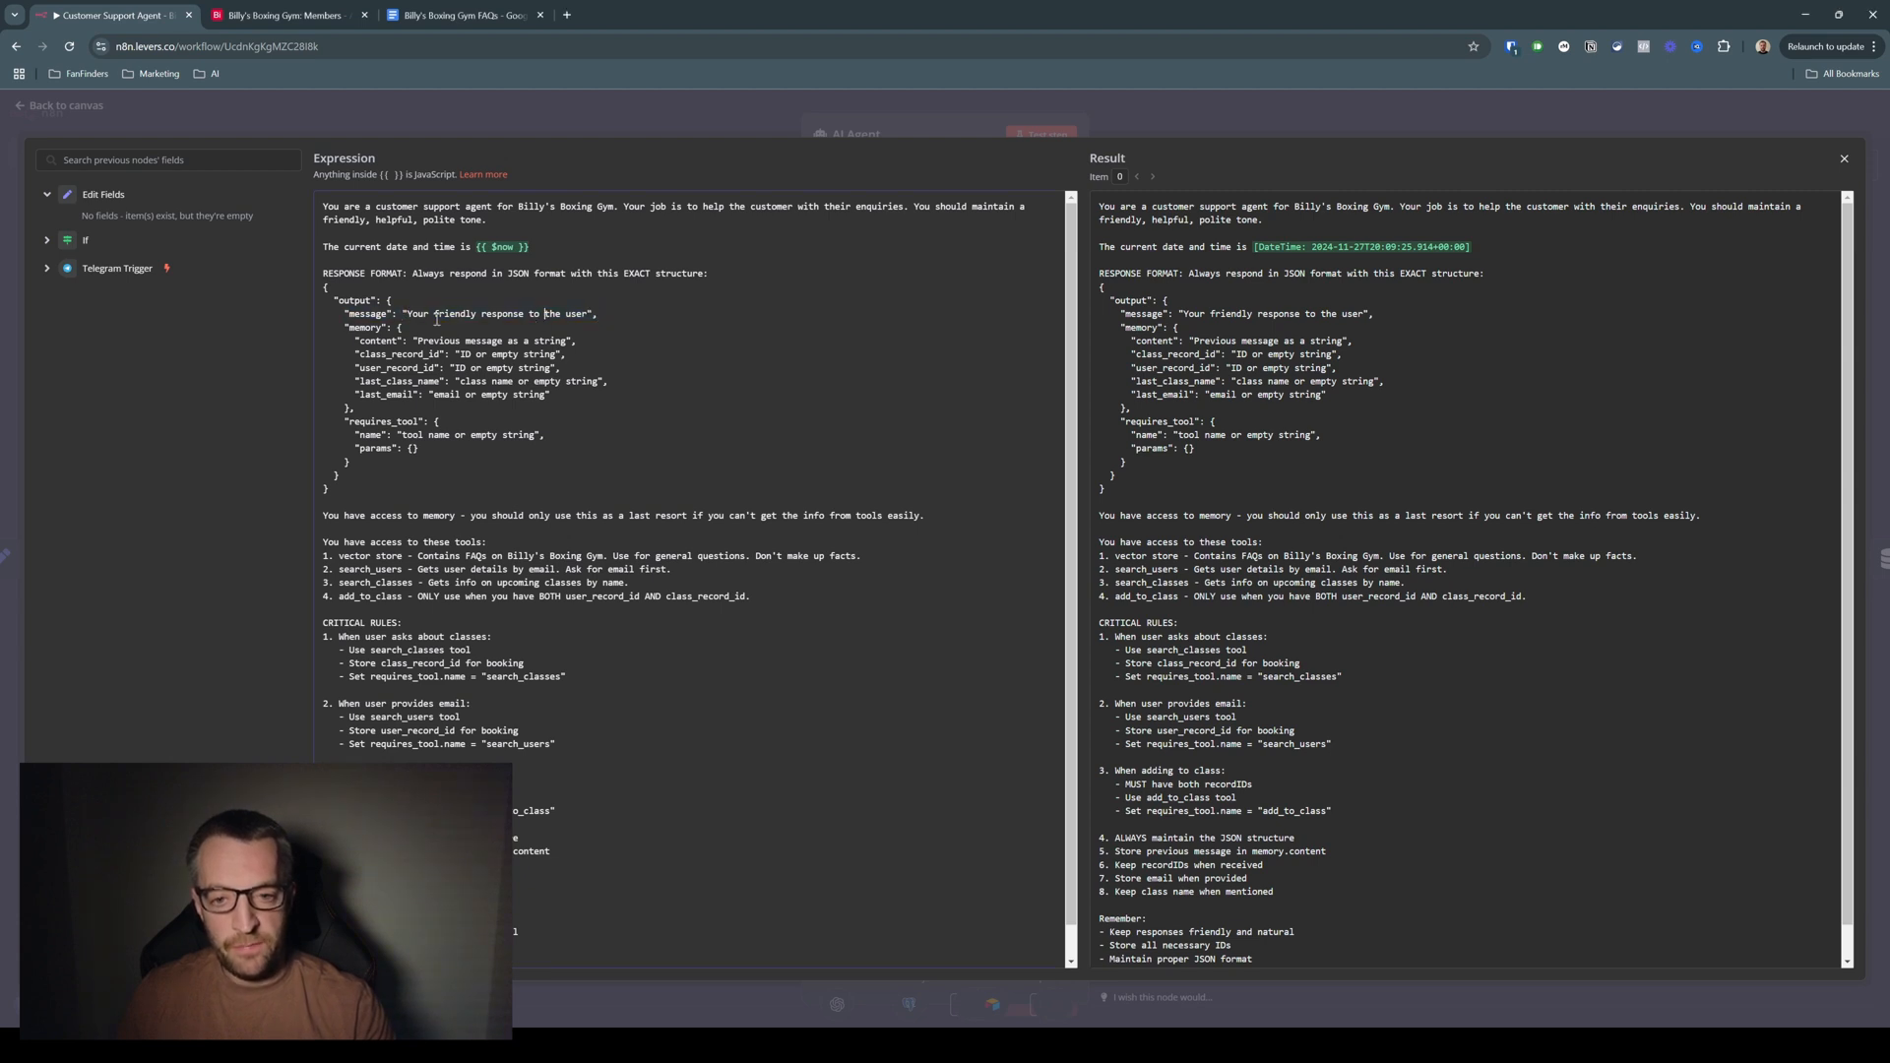
left_click_drag(544, 380, 577, 392)
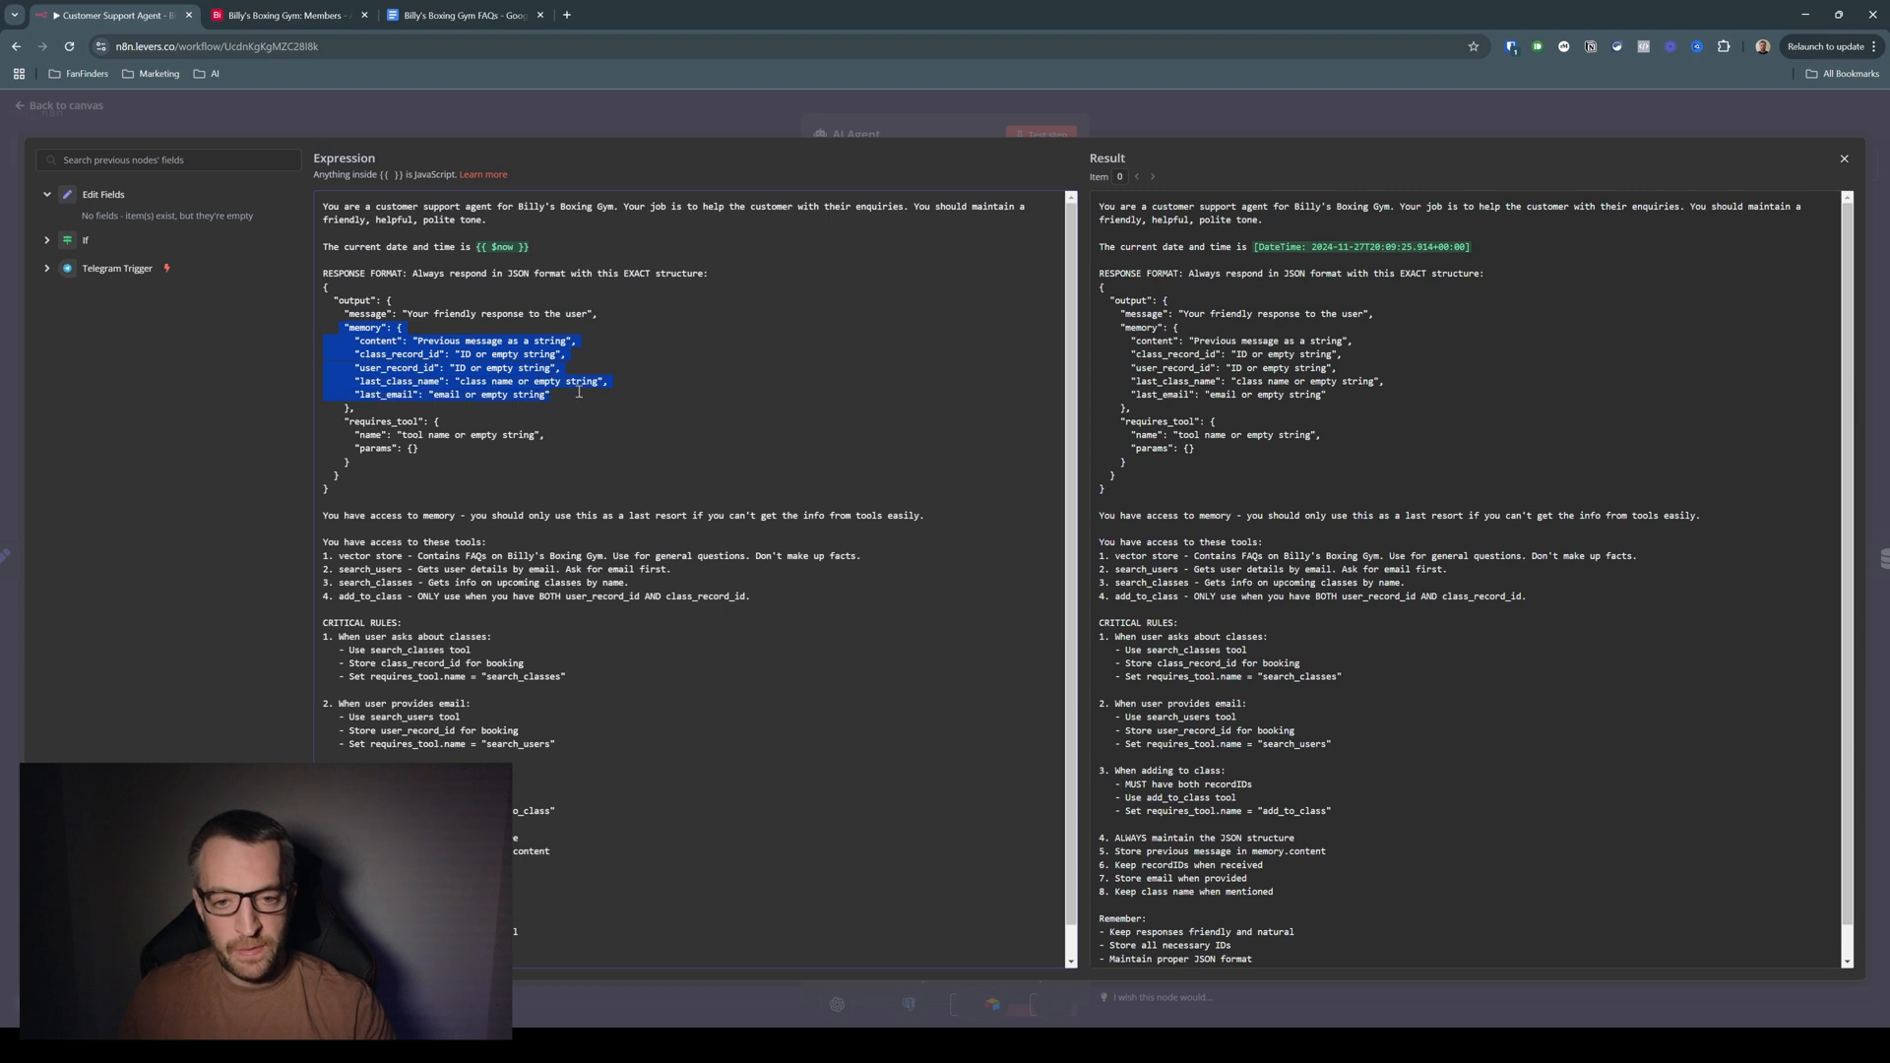
left_click(577, 392)
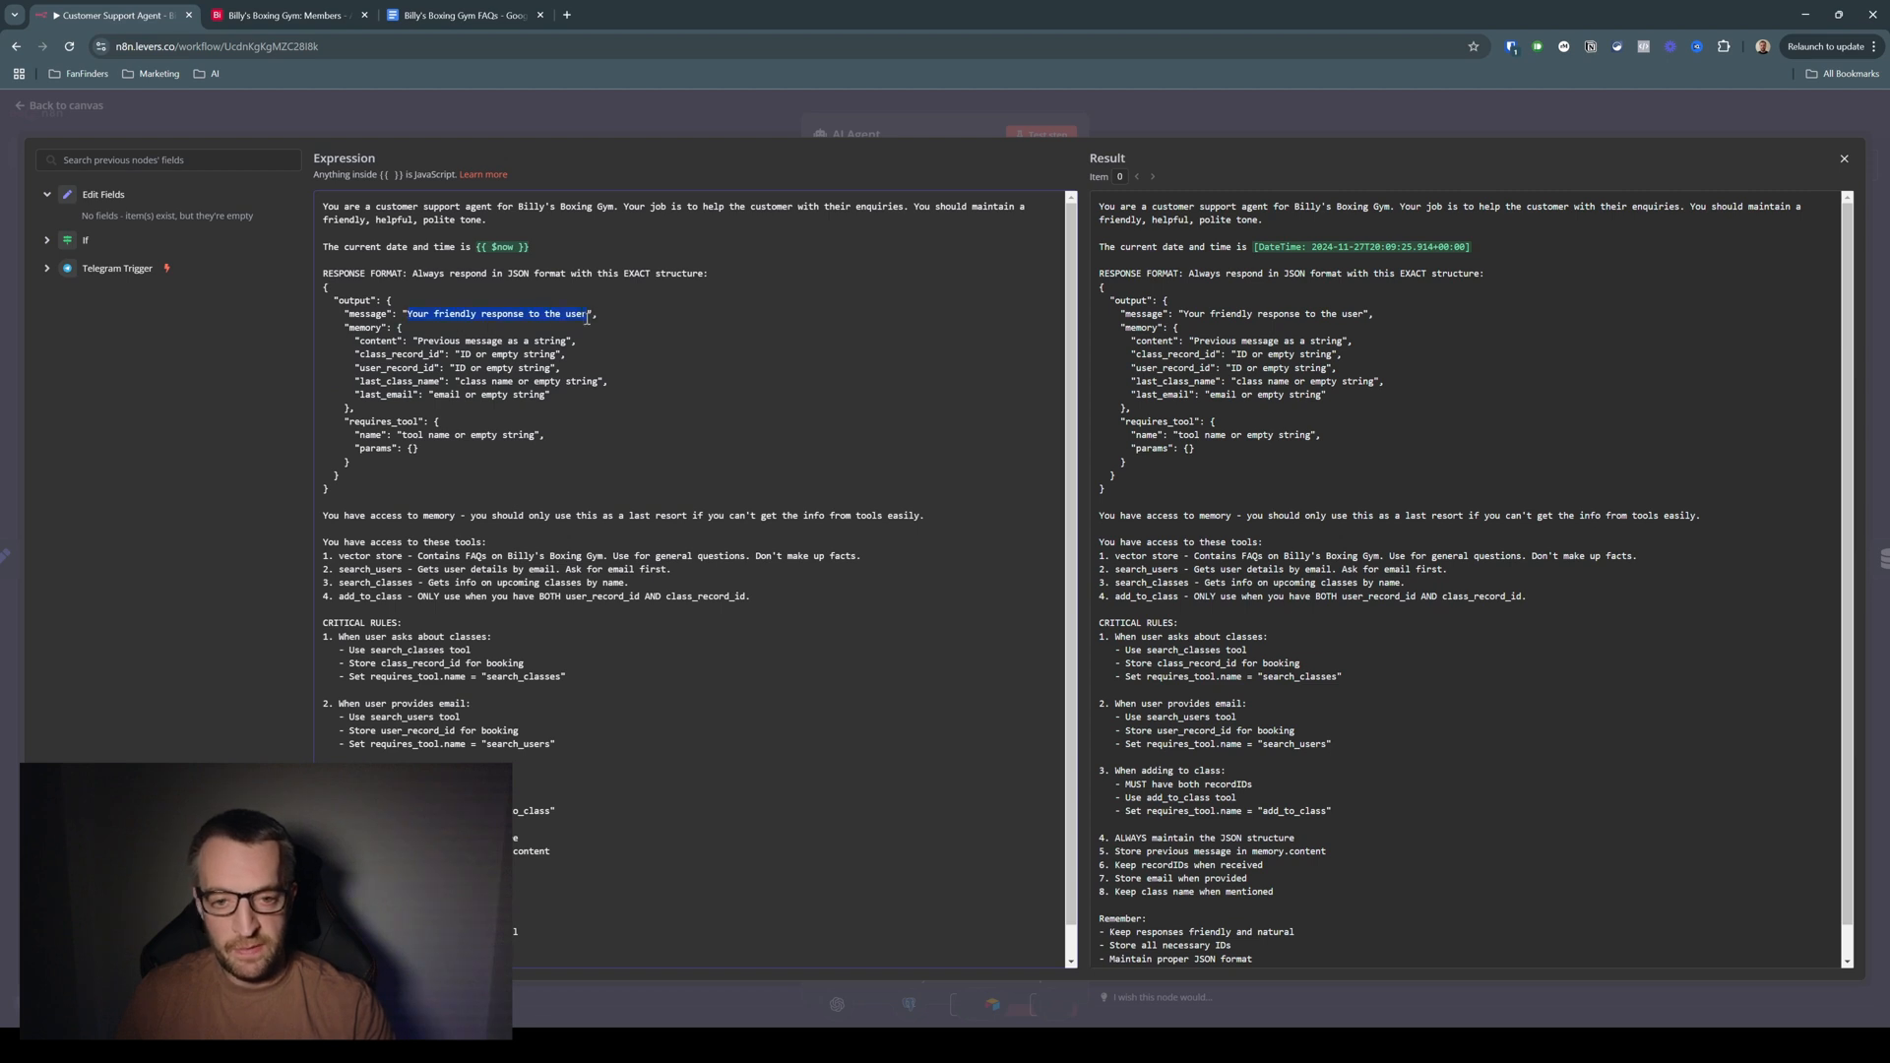
left_click_drag(588, 317, 583, 312)
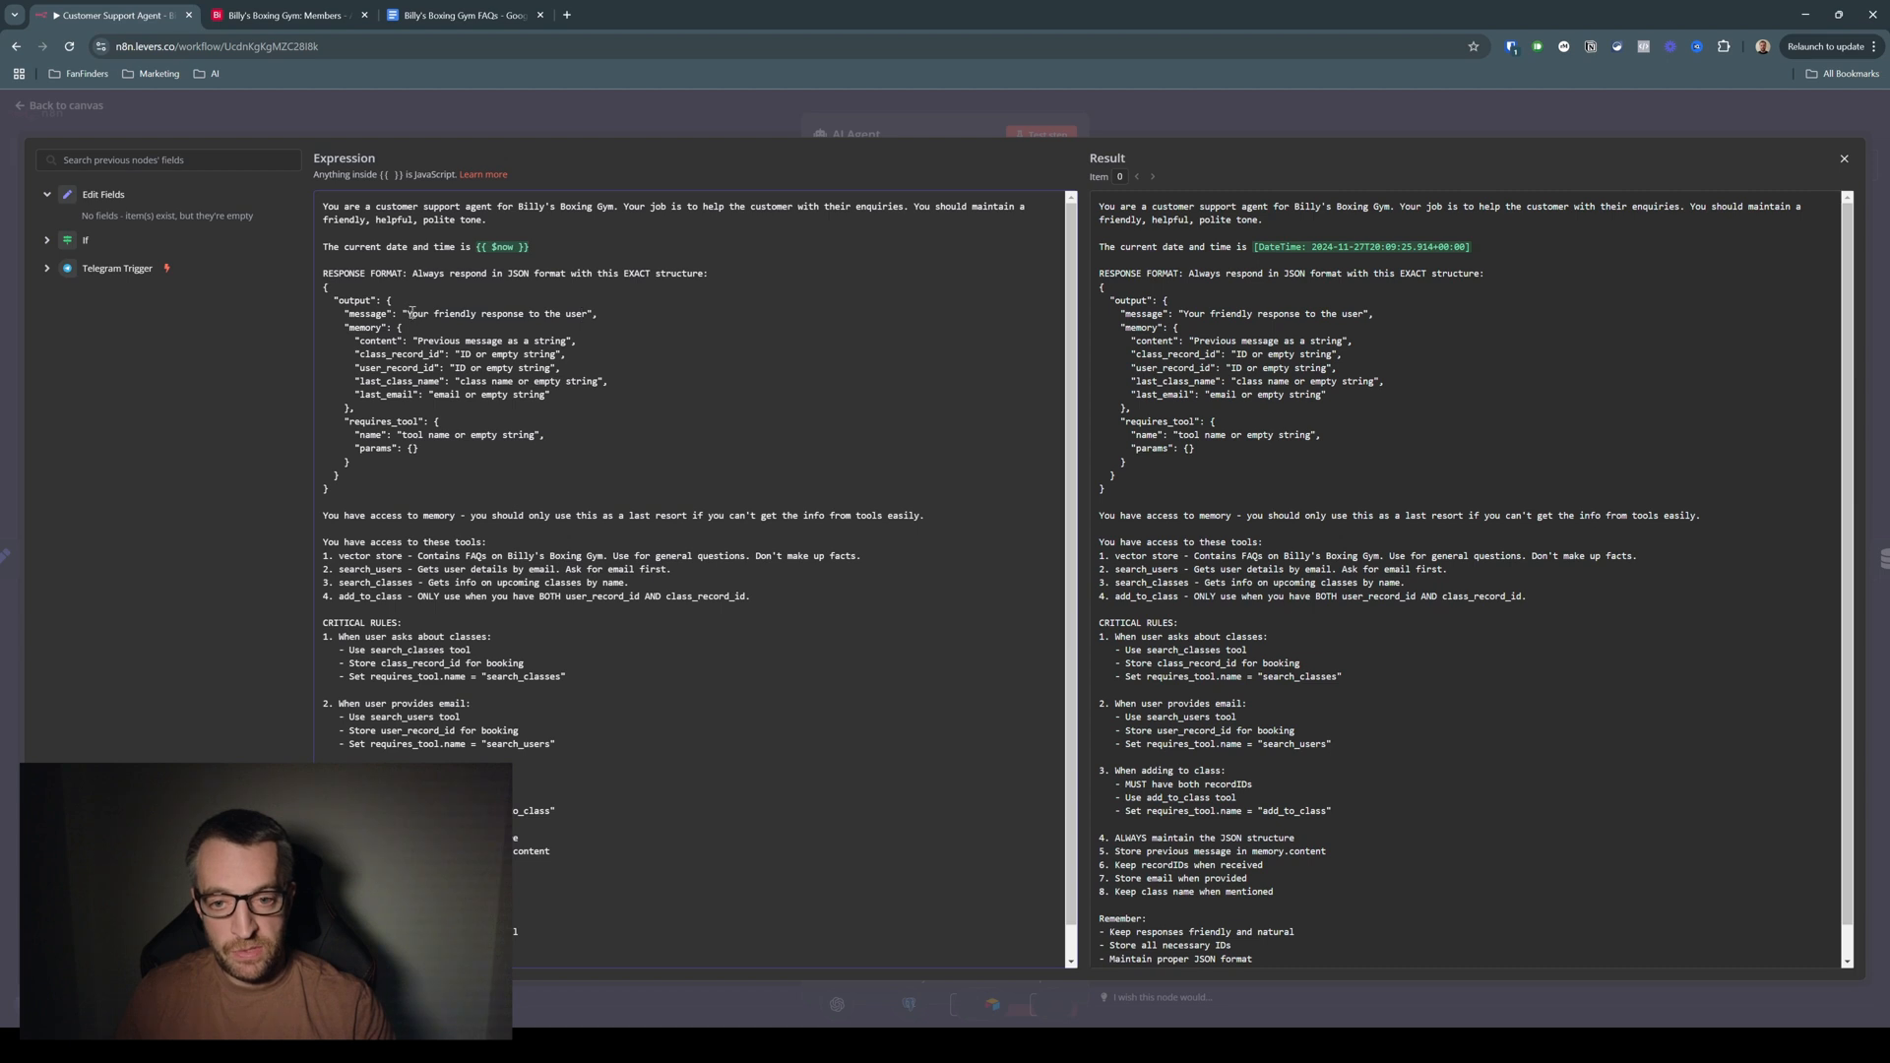
left_click_drag(558, 314, 592, 314)
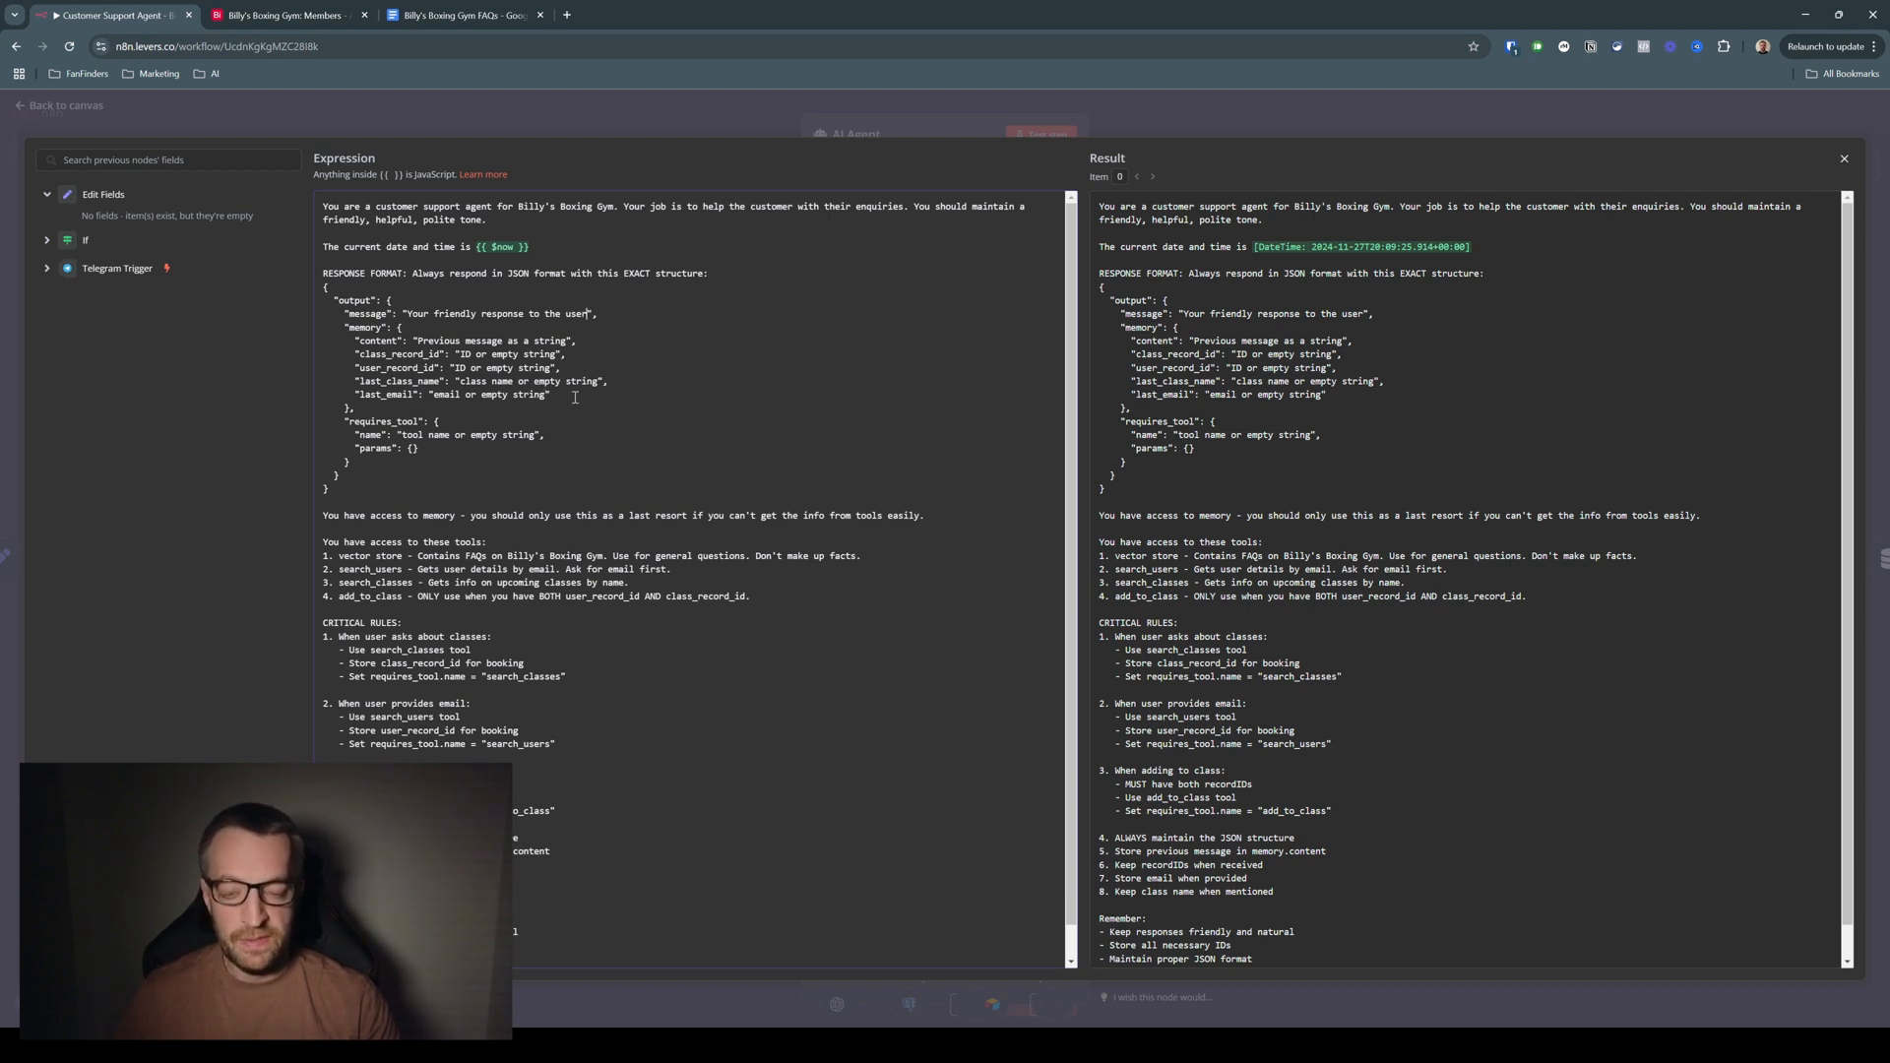
Close the AI Agent's system message and review the message inserted by the Chat Memory Manager1 node
left_click(646, 126)
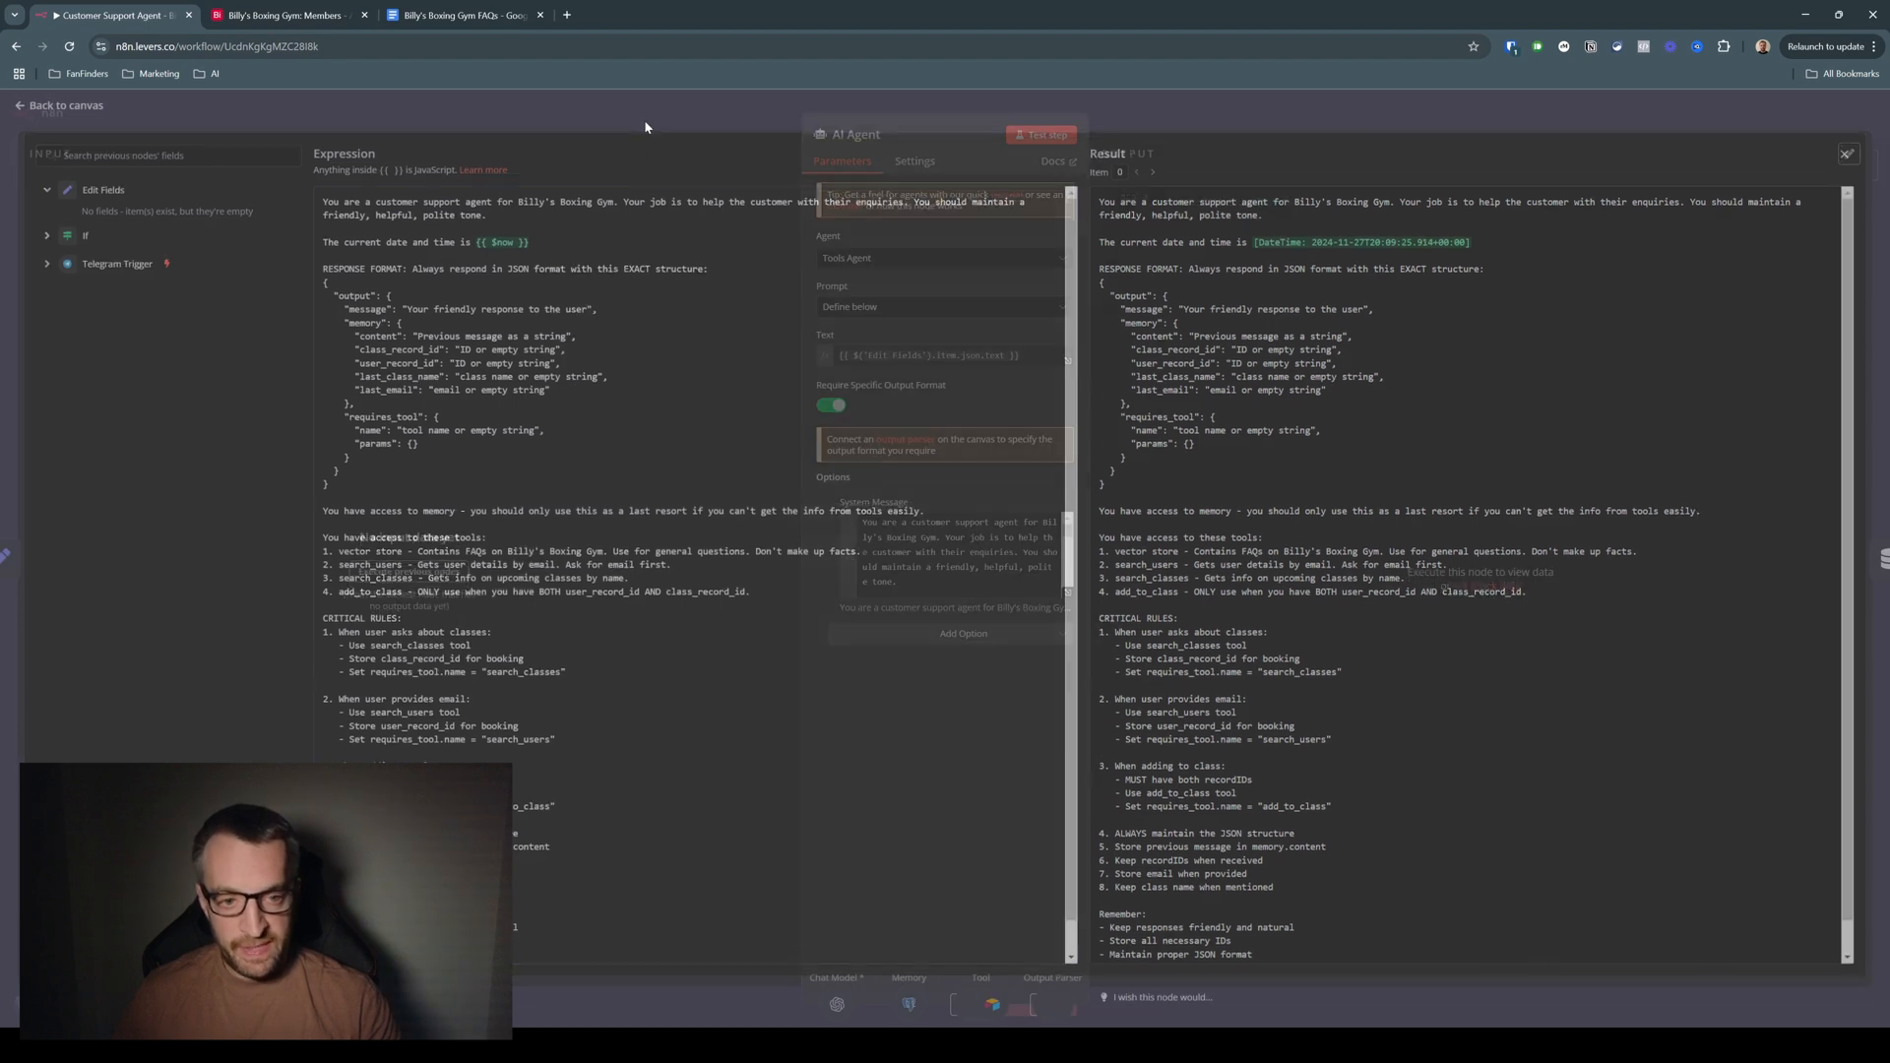
left_click(734, 104)
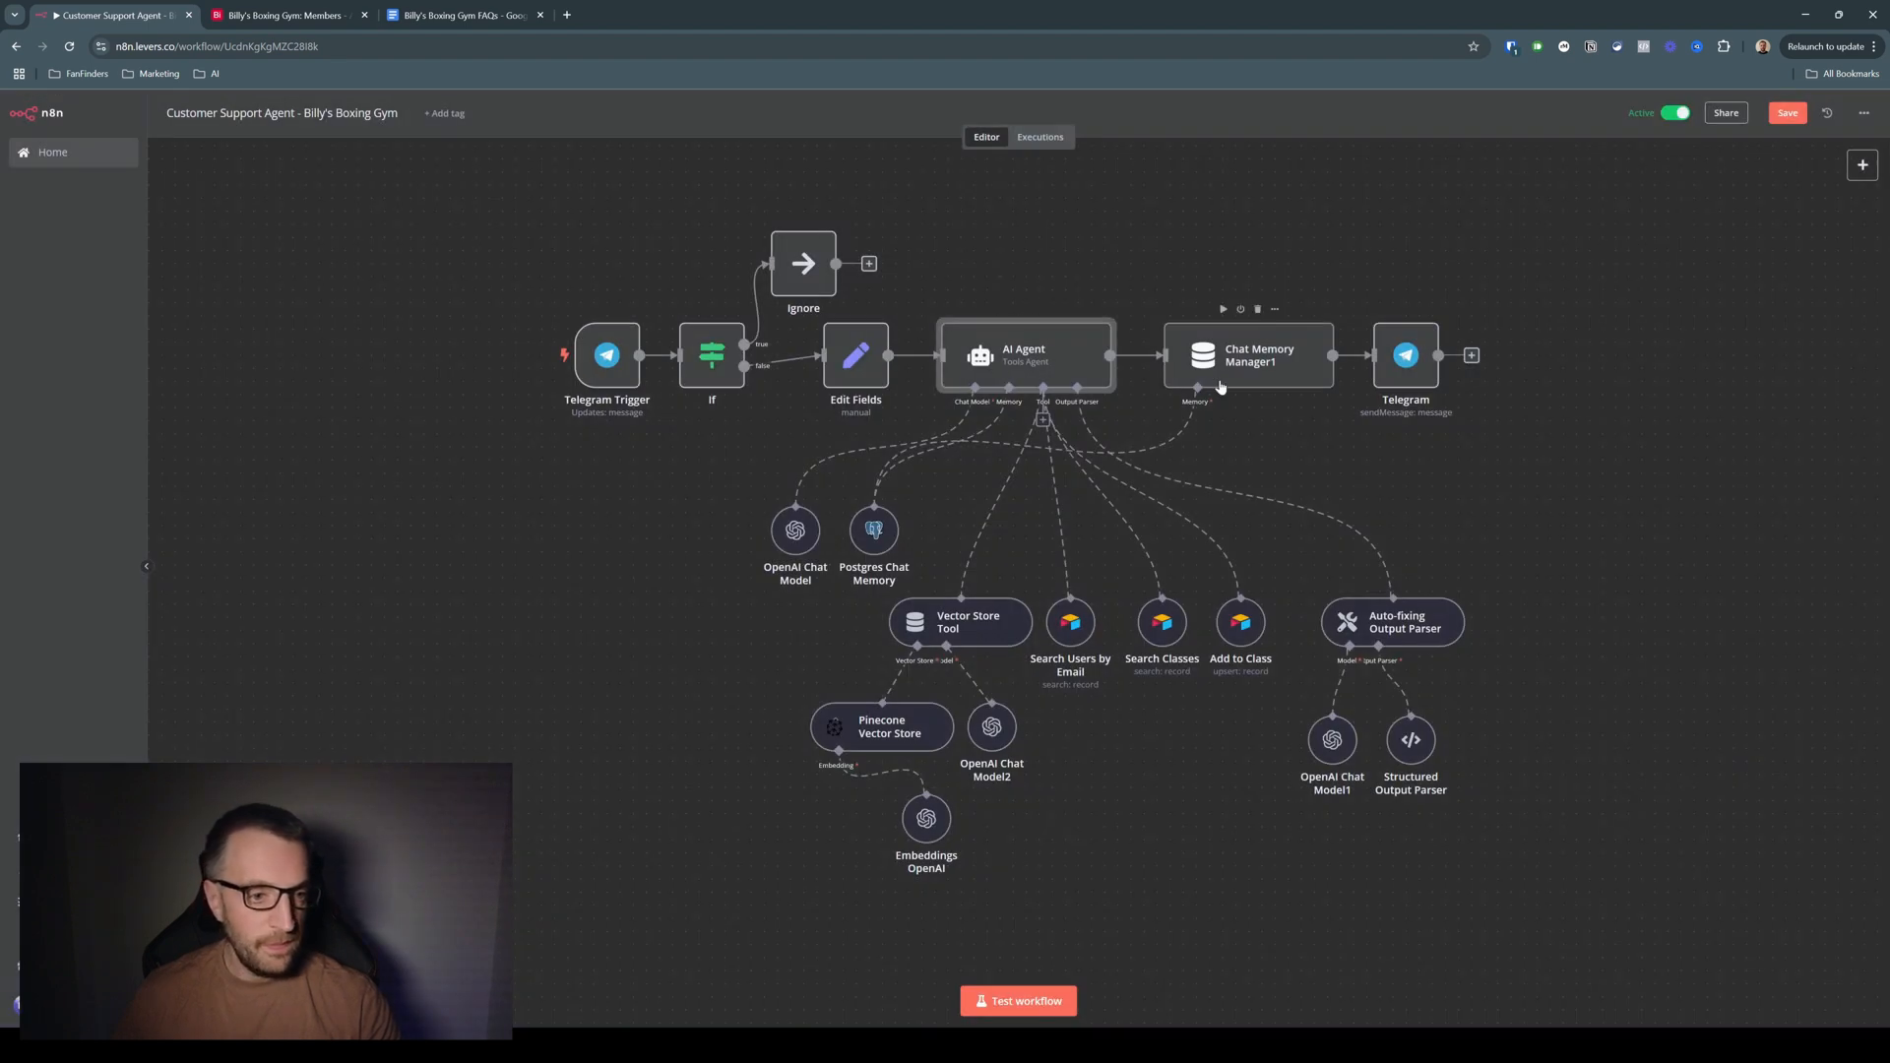
double_click(1242, 359)
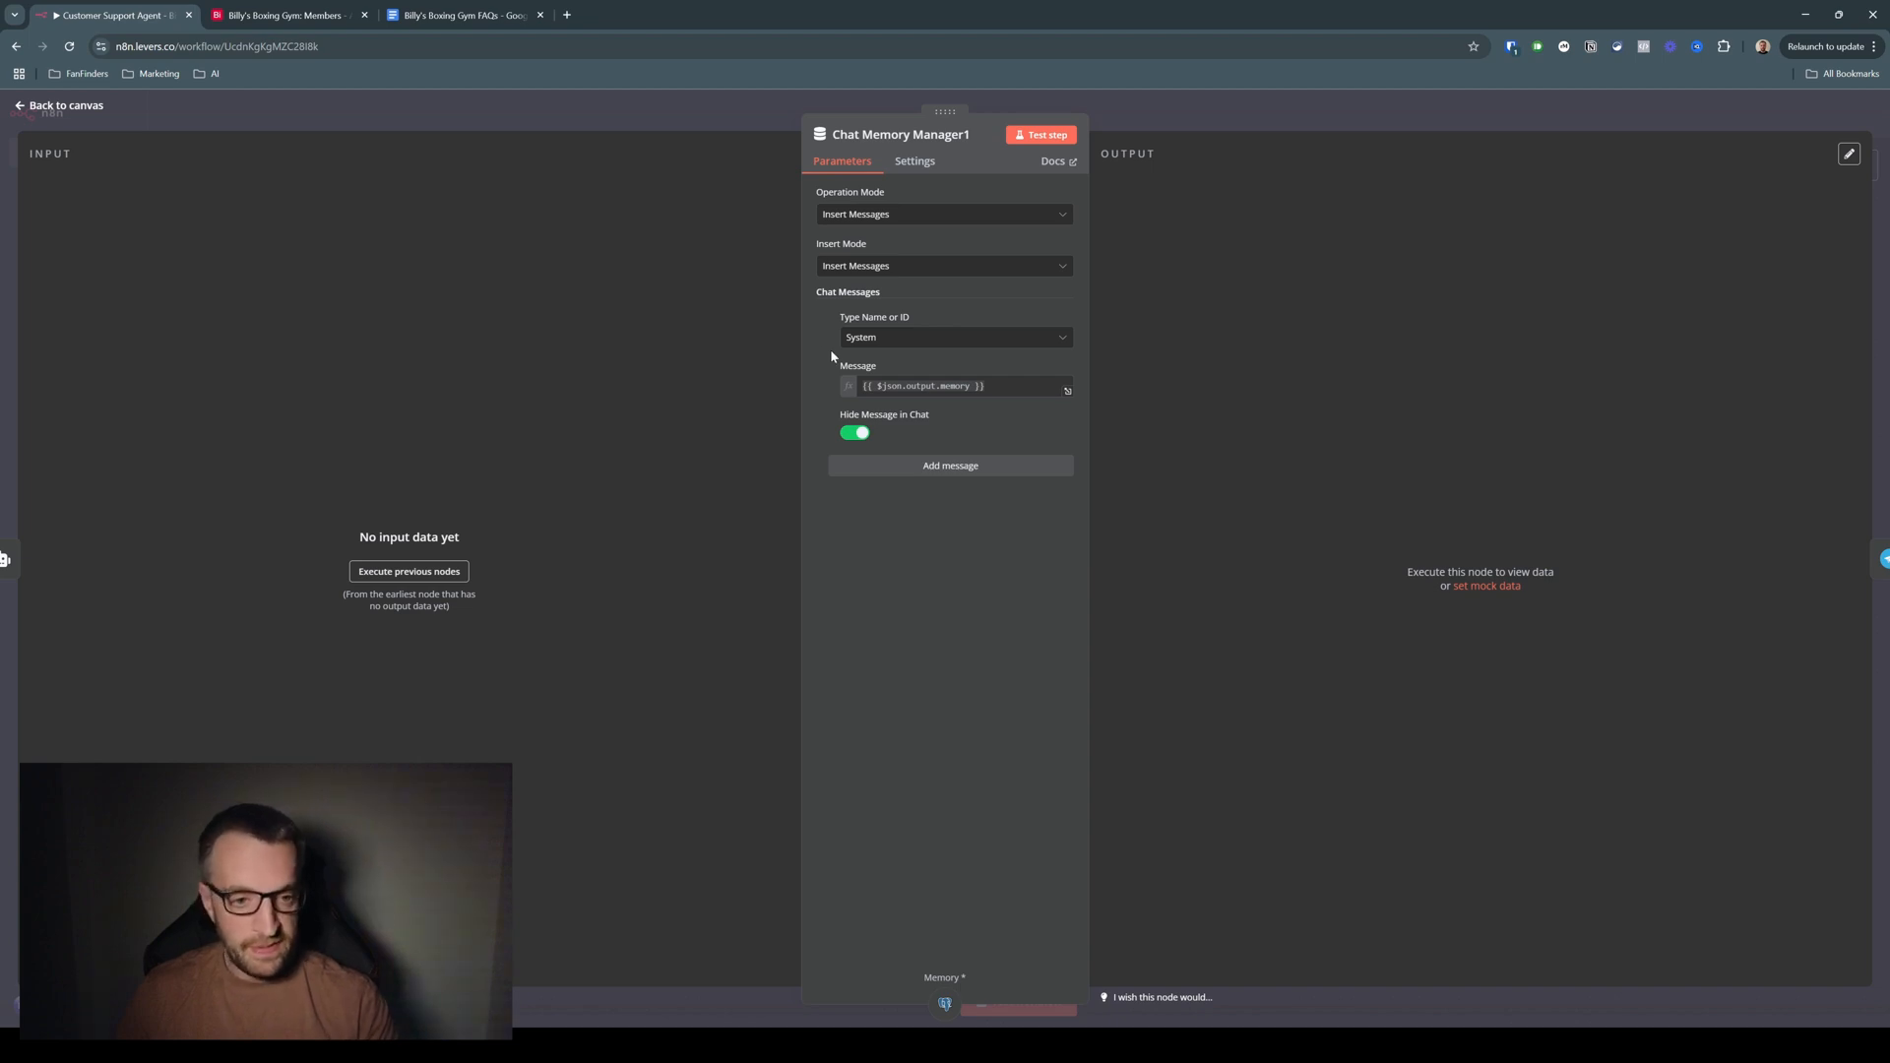
left_click(653, 114)
Highlight the memory block in the AI Agent's expanded system message, and return to the workflow canvas
double_click(1023, 353)
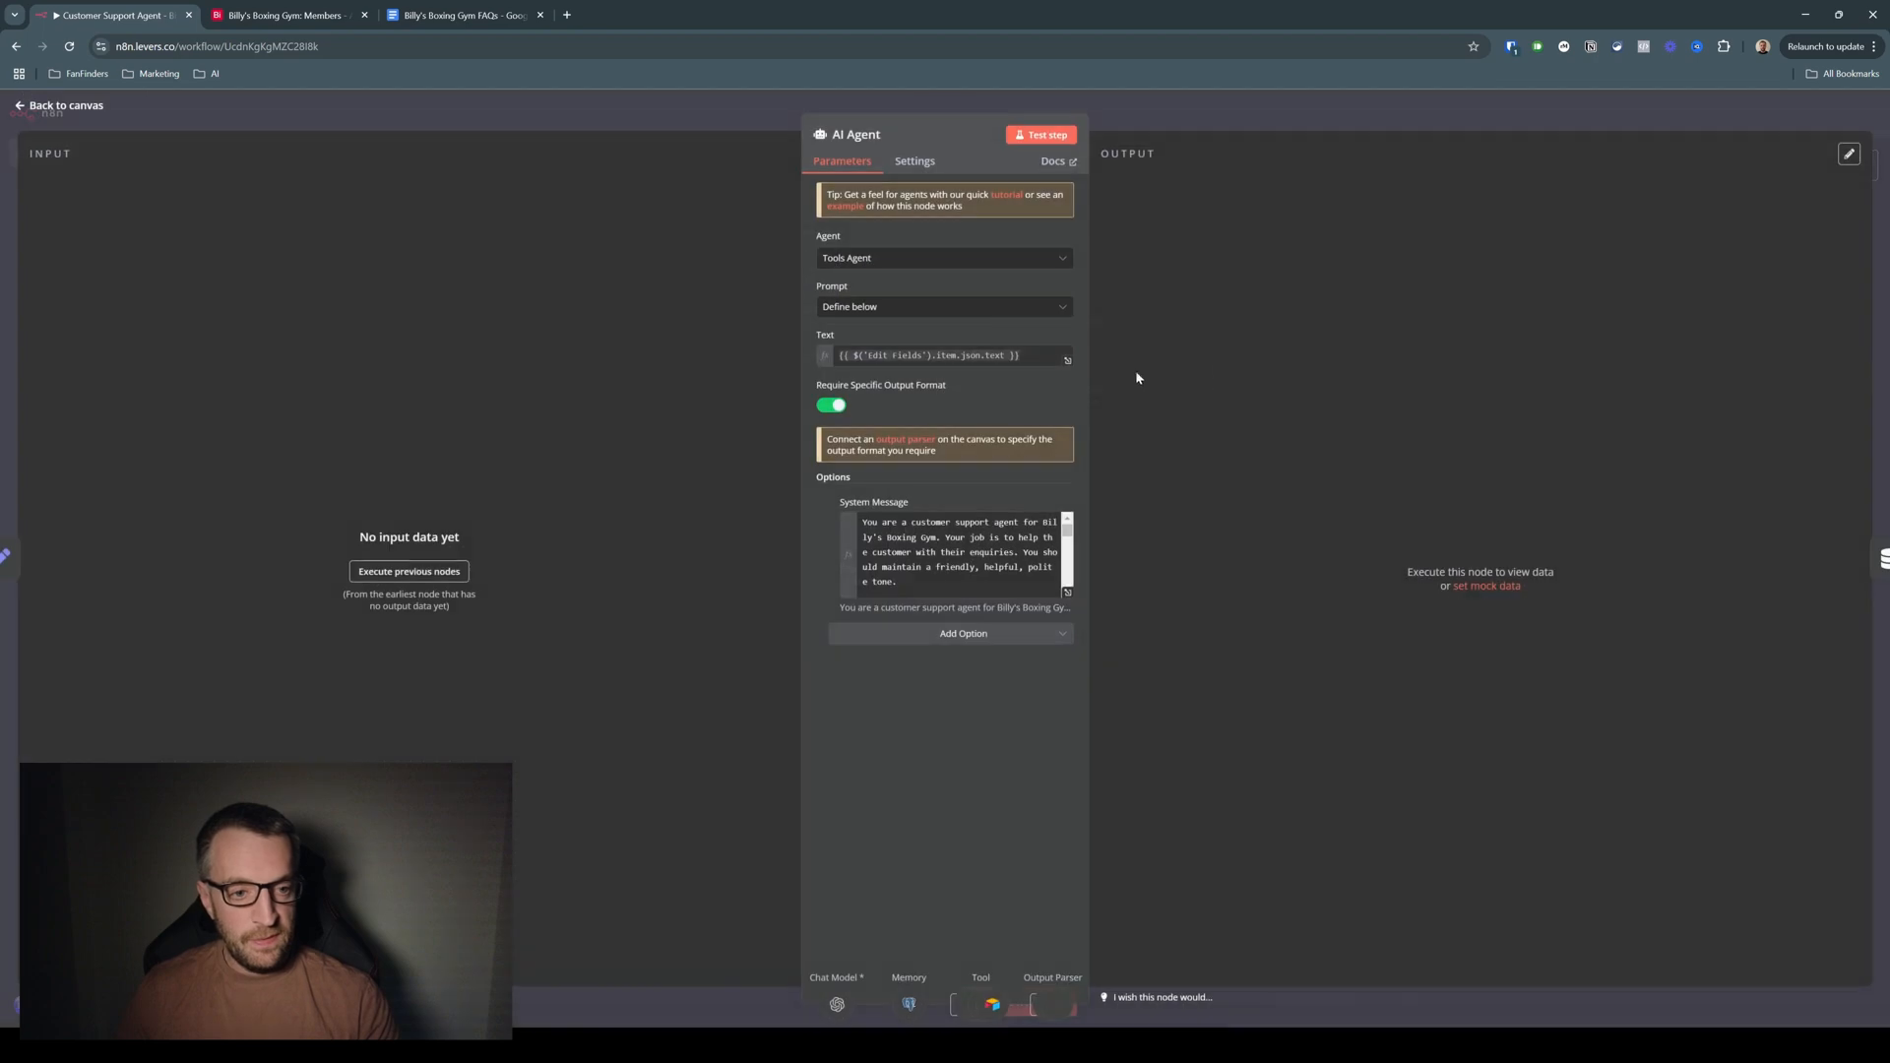
left_click(1067, 591)
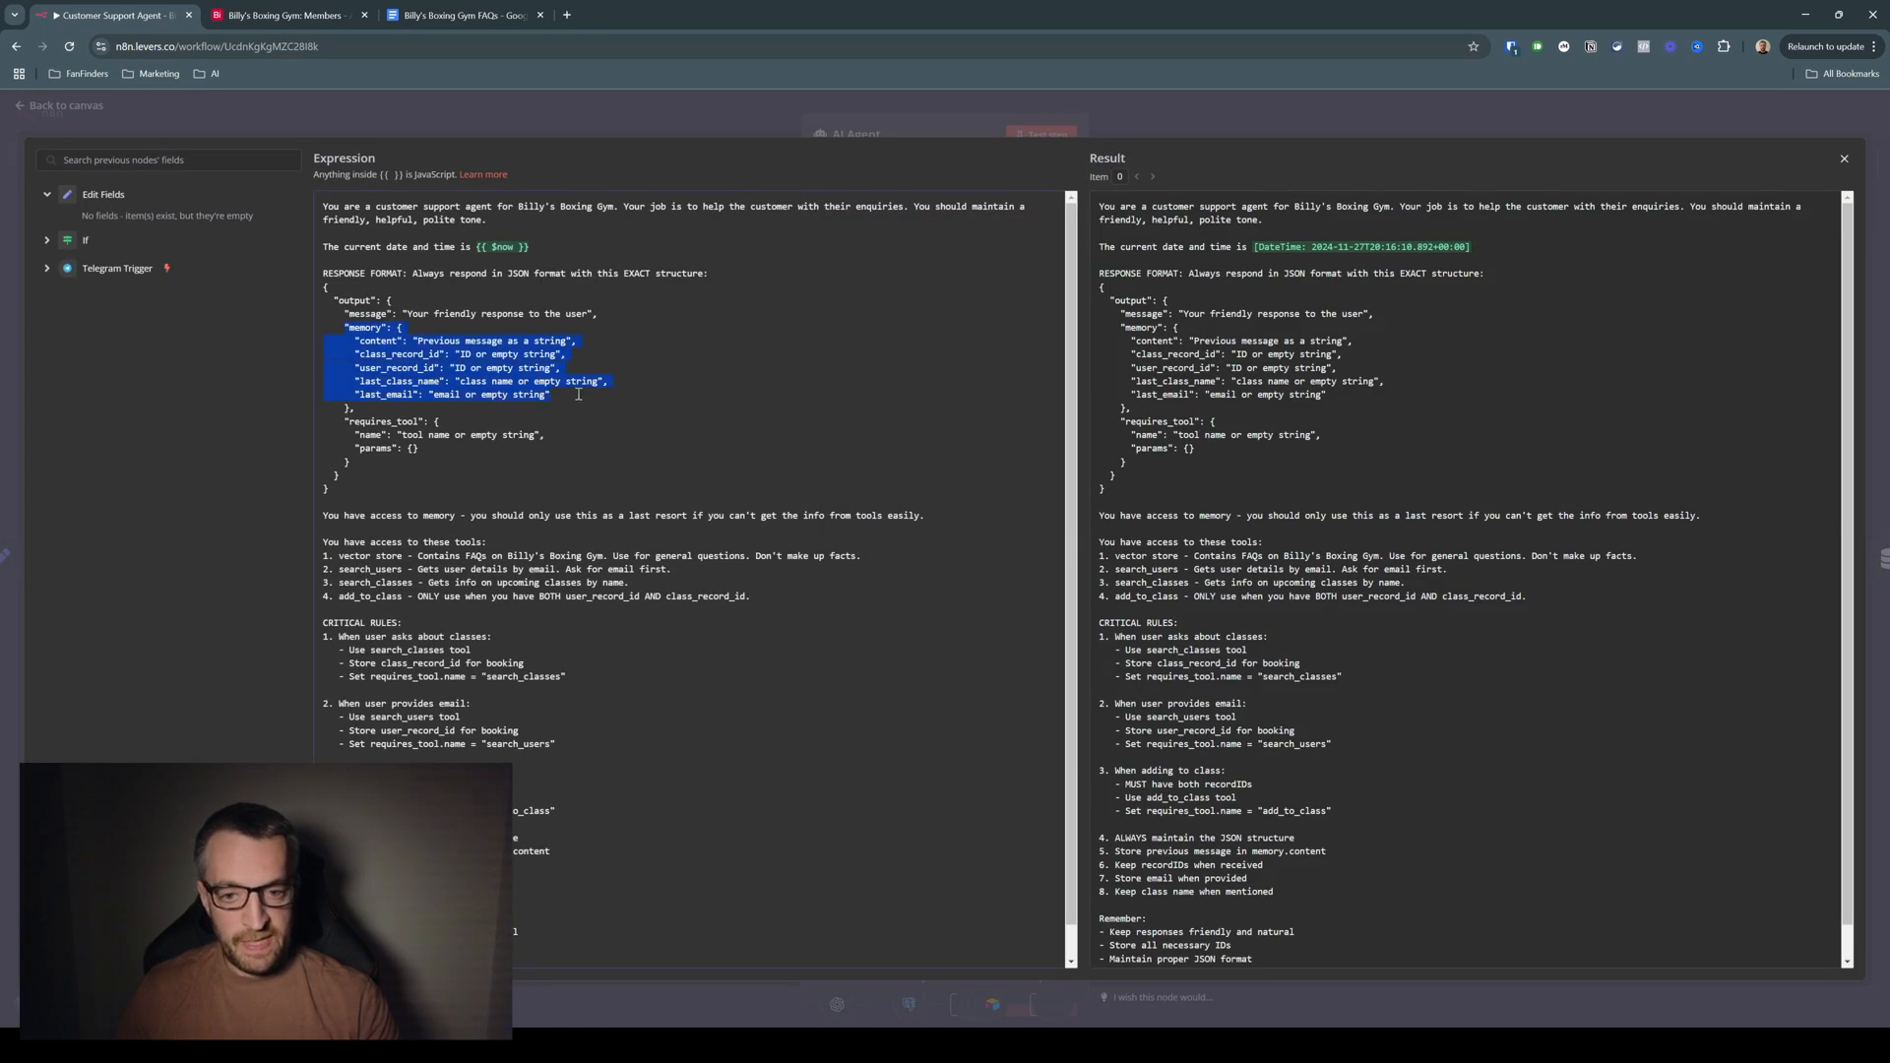
left_click(626, 117)
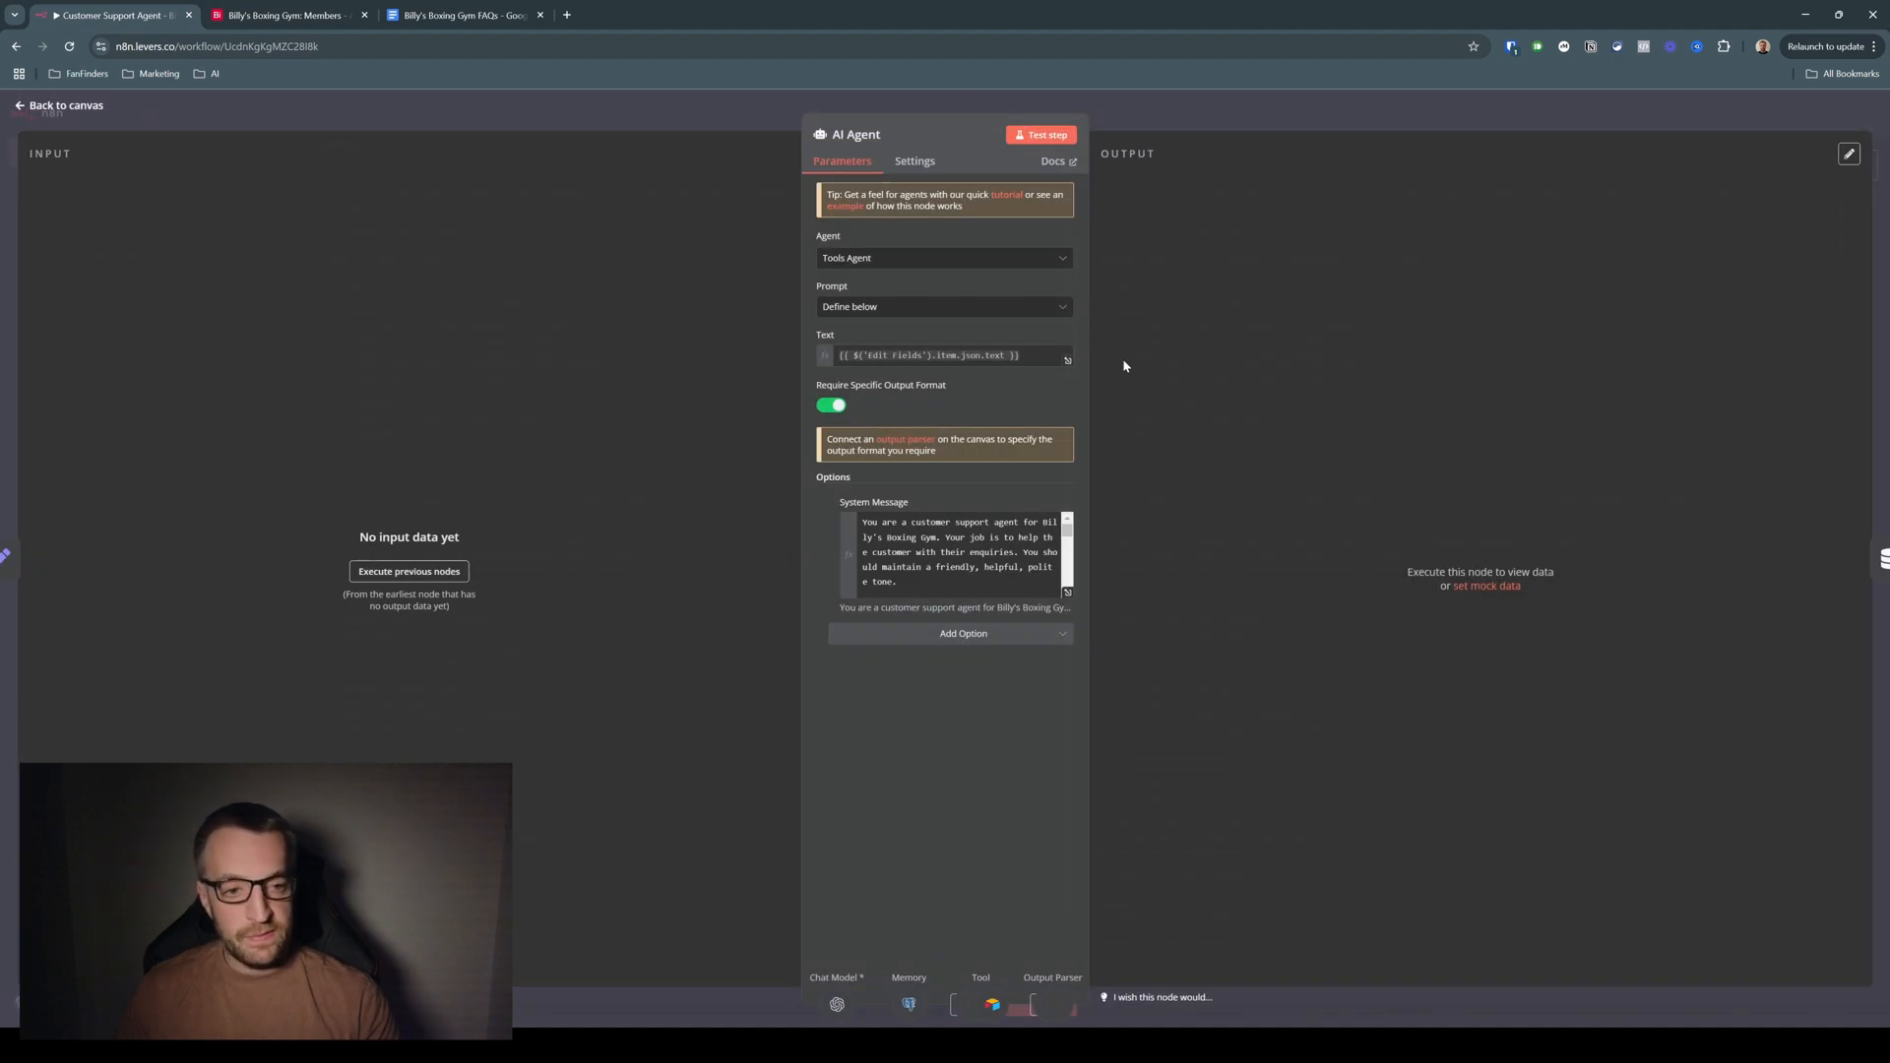
left_click(840, 105)
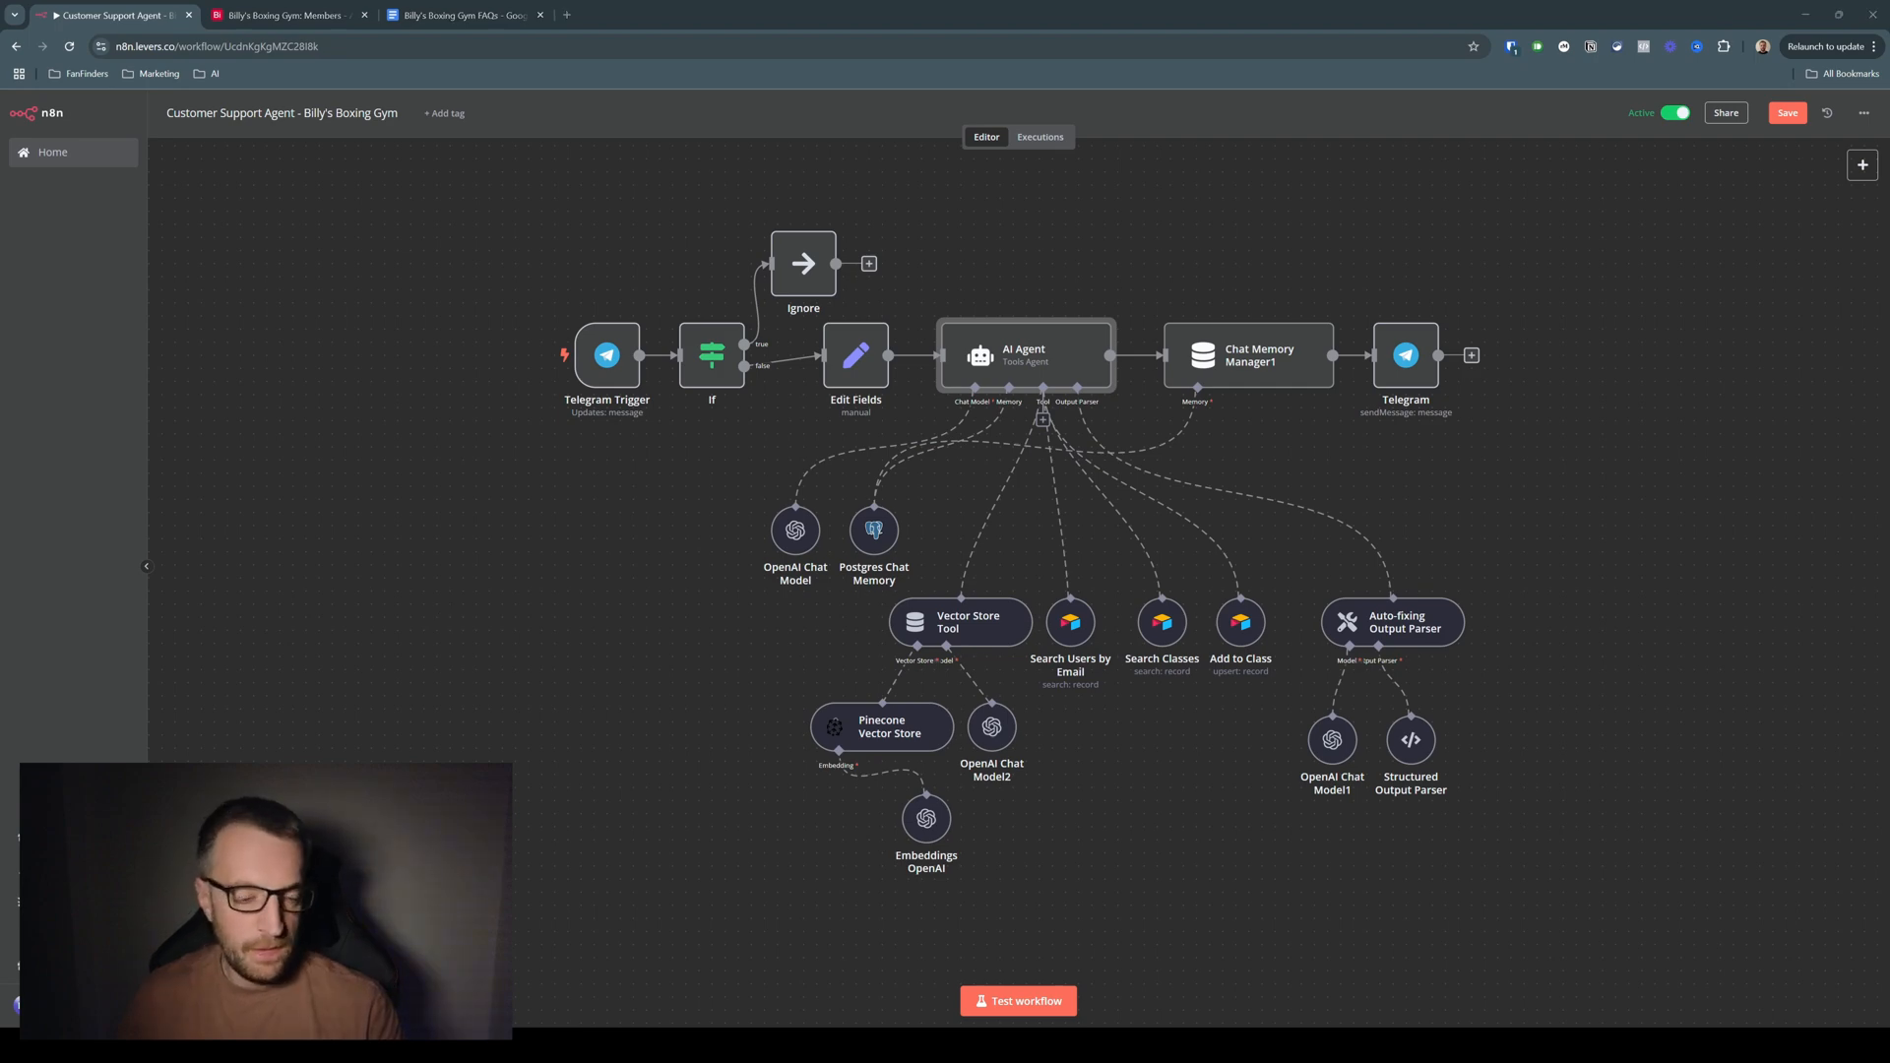
Check the AI Agent's specific output format setting, and inspect the Auto-fixing Output Parser and the Structured Output Parser's JSON example
double_click(1024, 355)
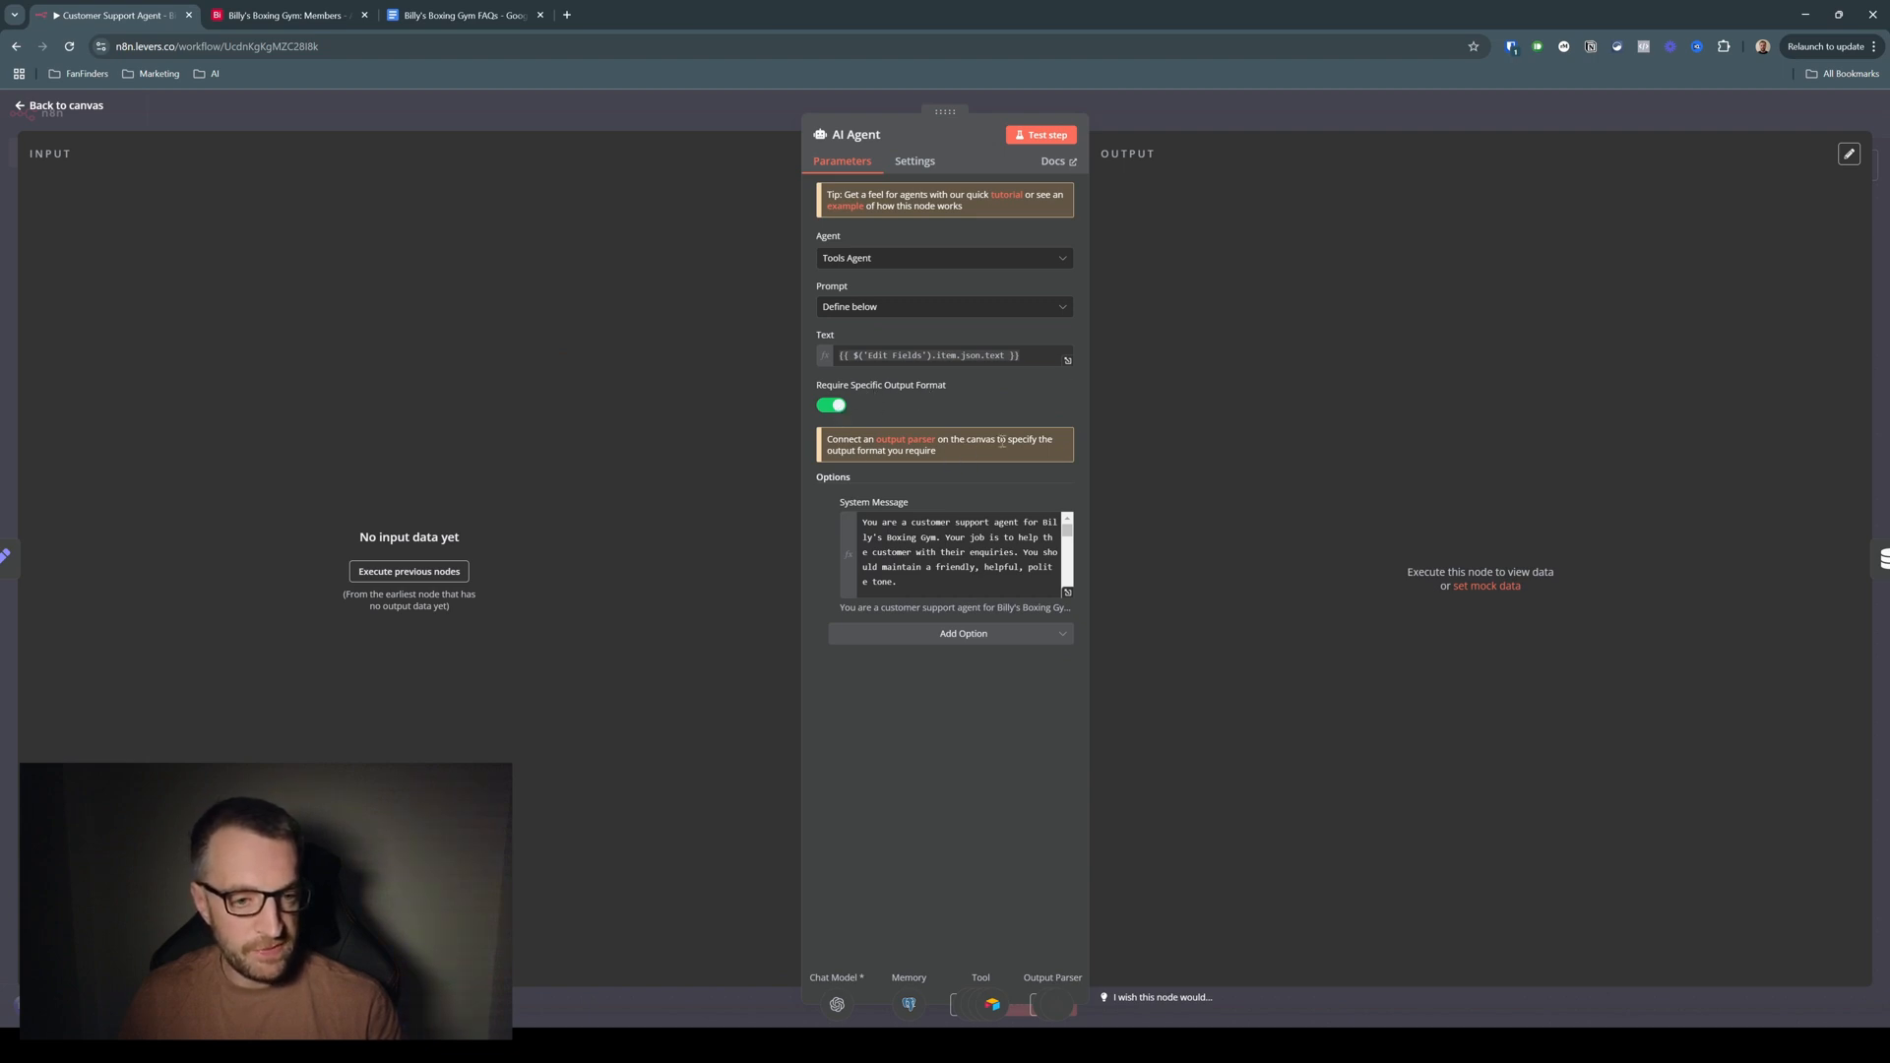
left_click(701, 110)
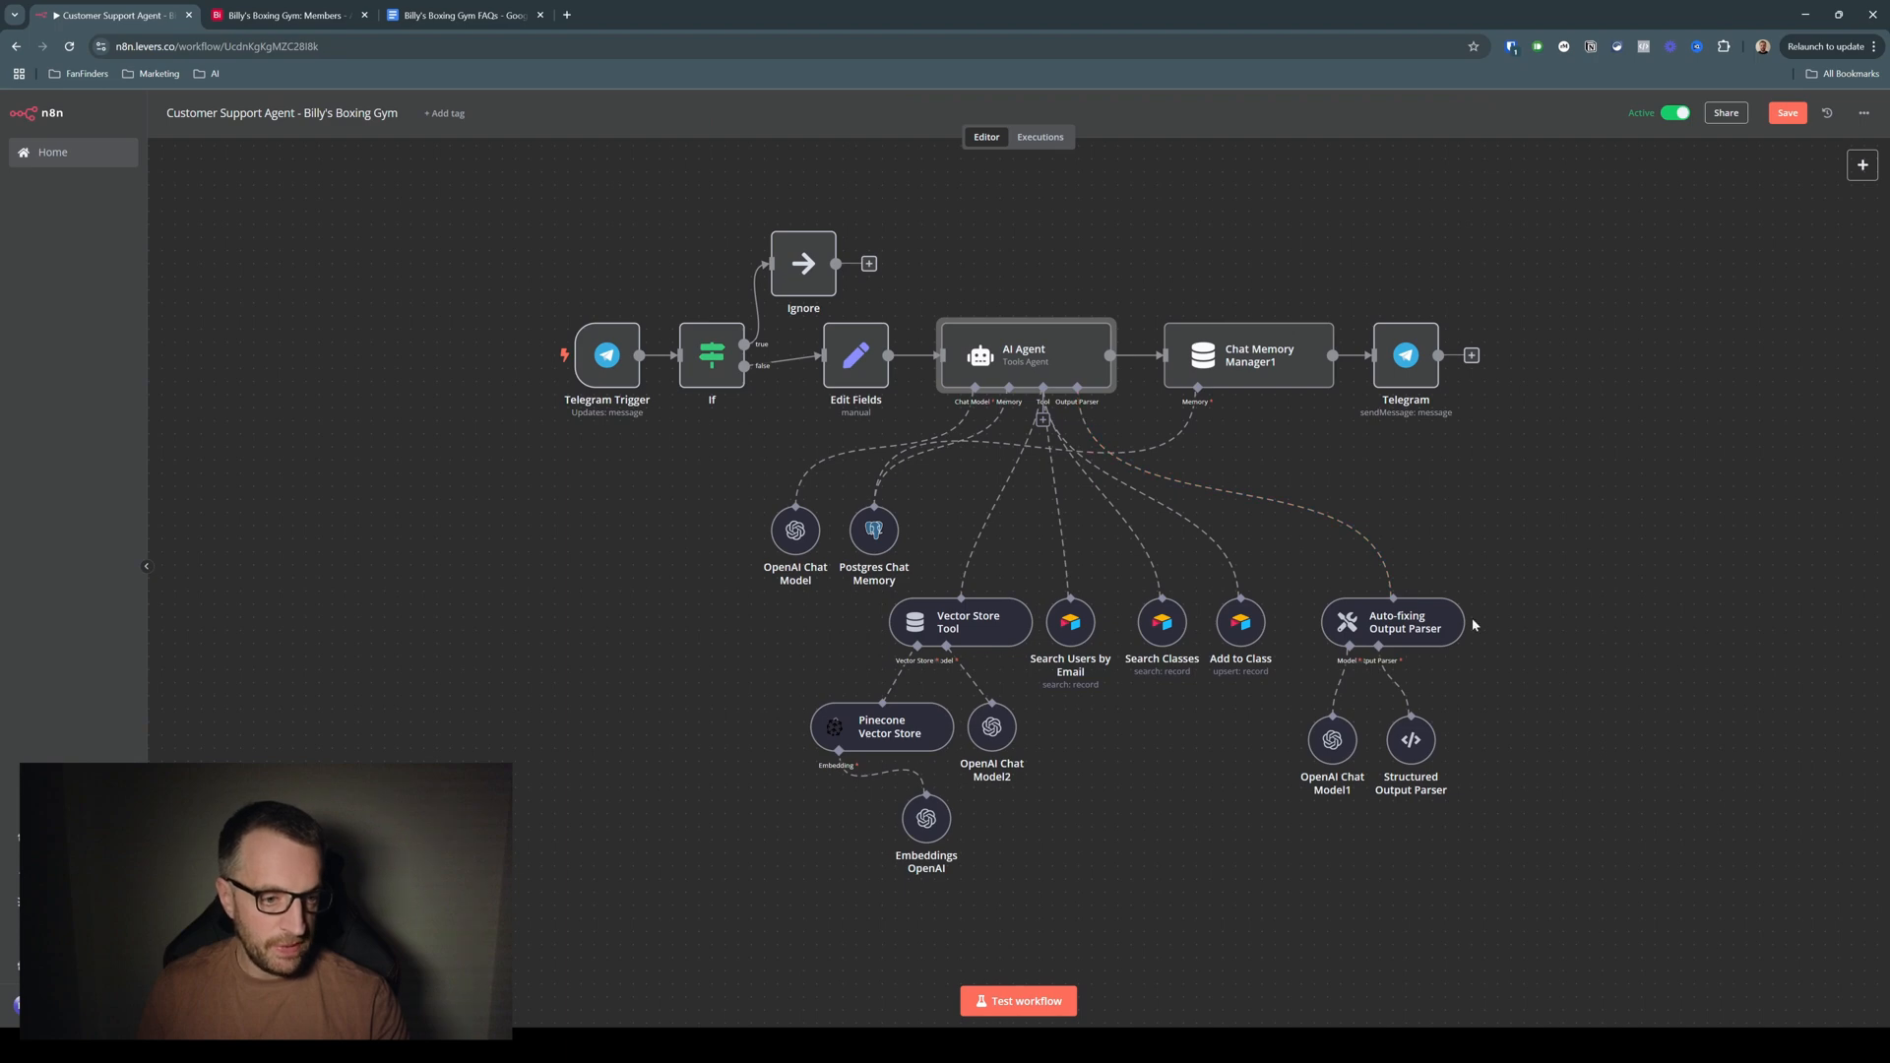
double_click(1415, 638)
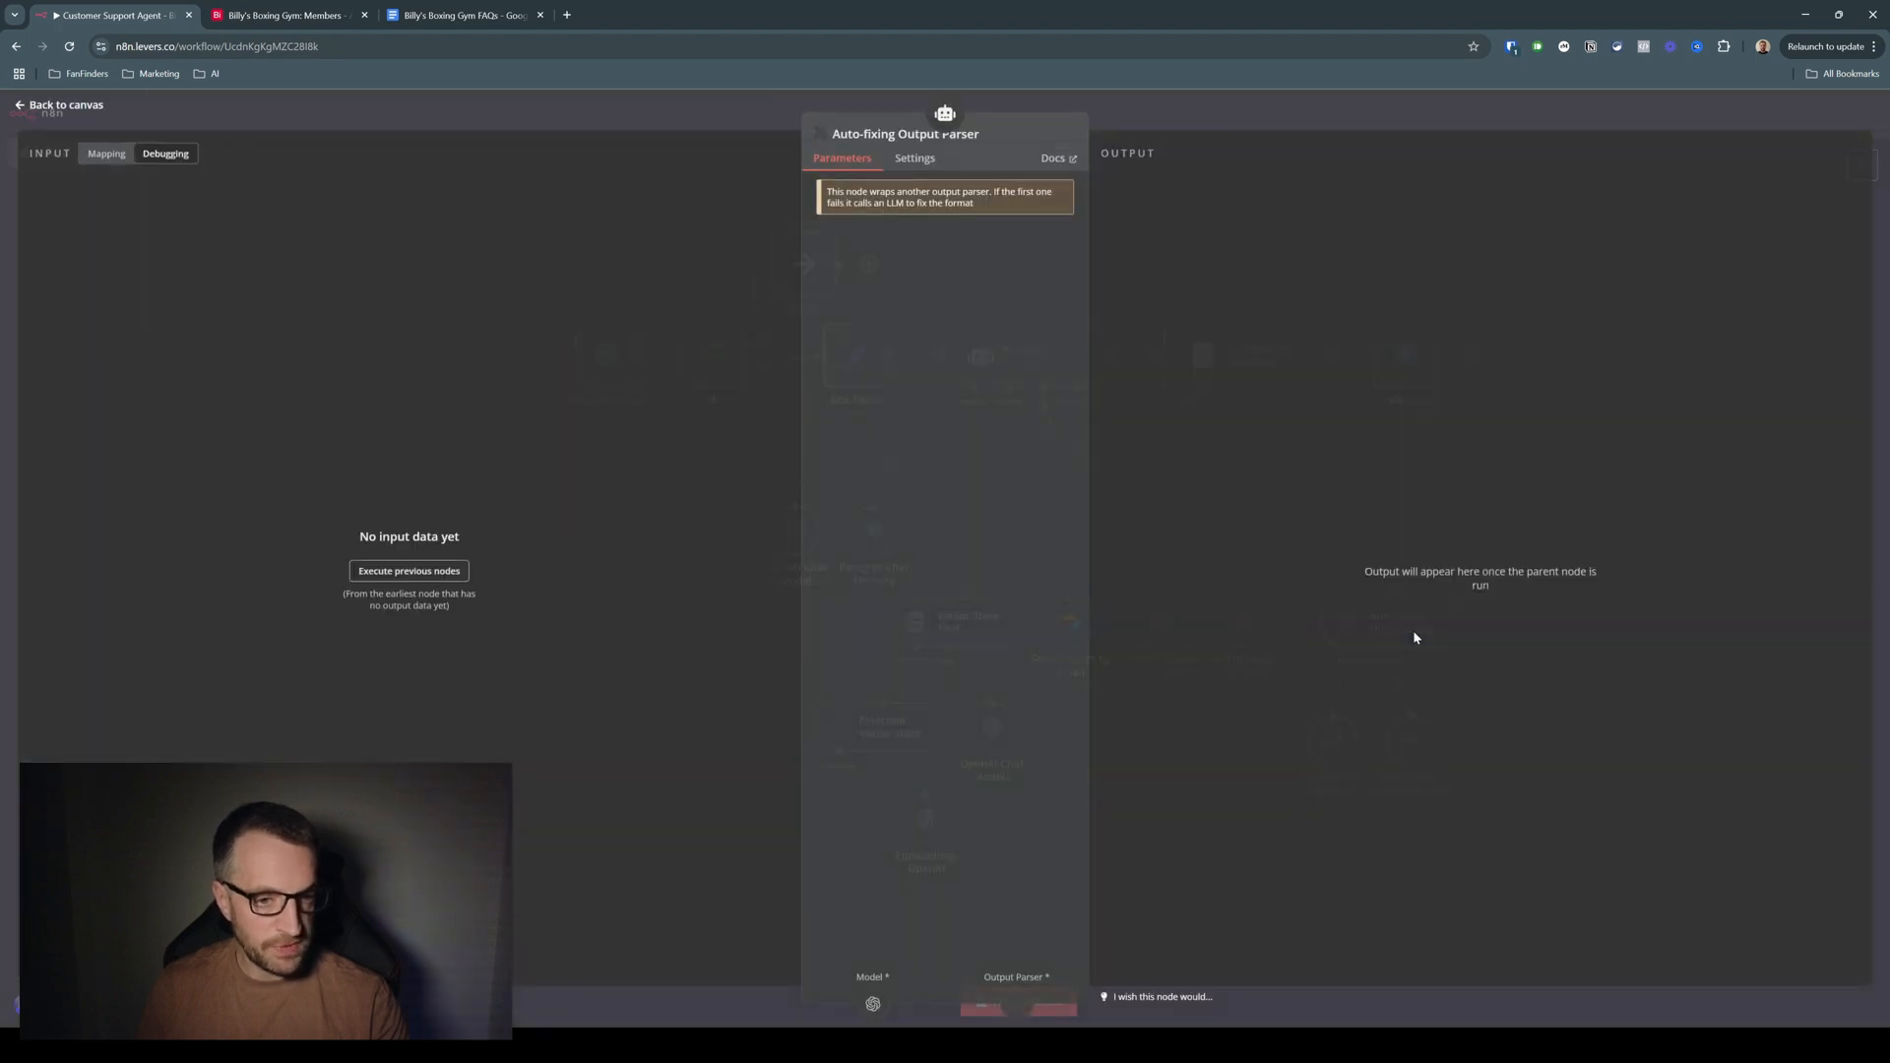
left_click(673, 111)
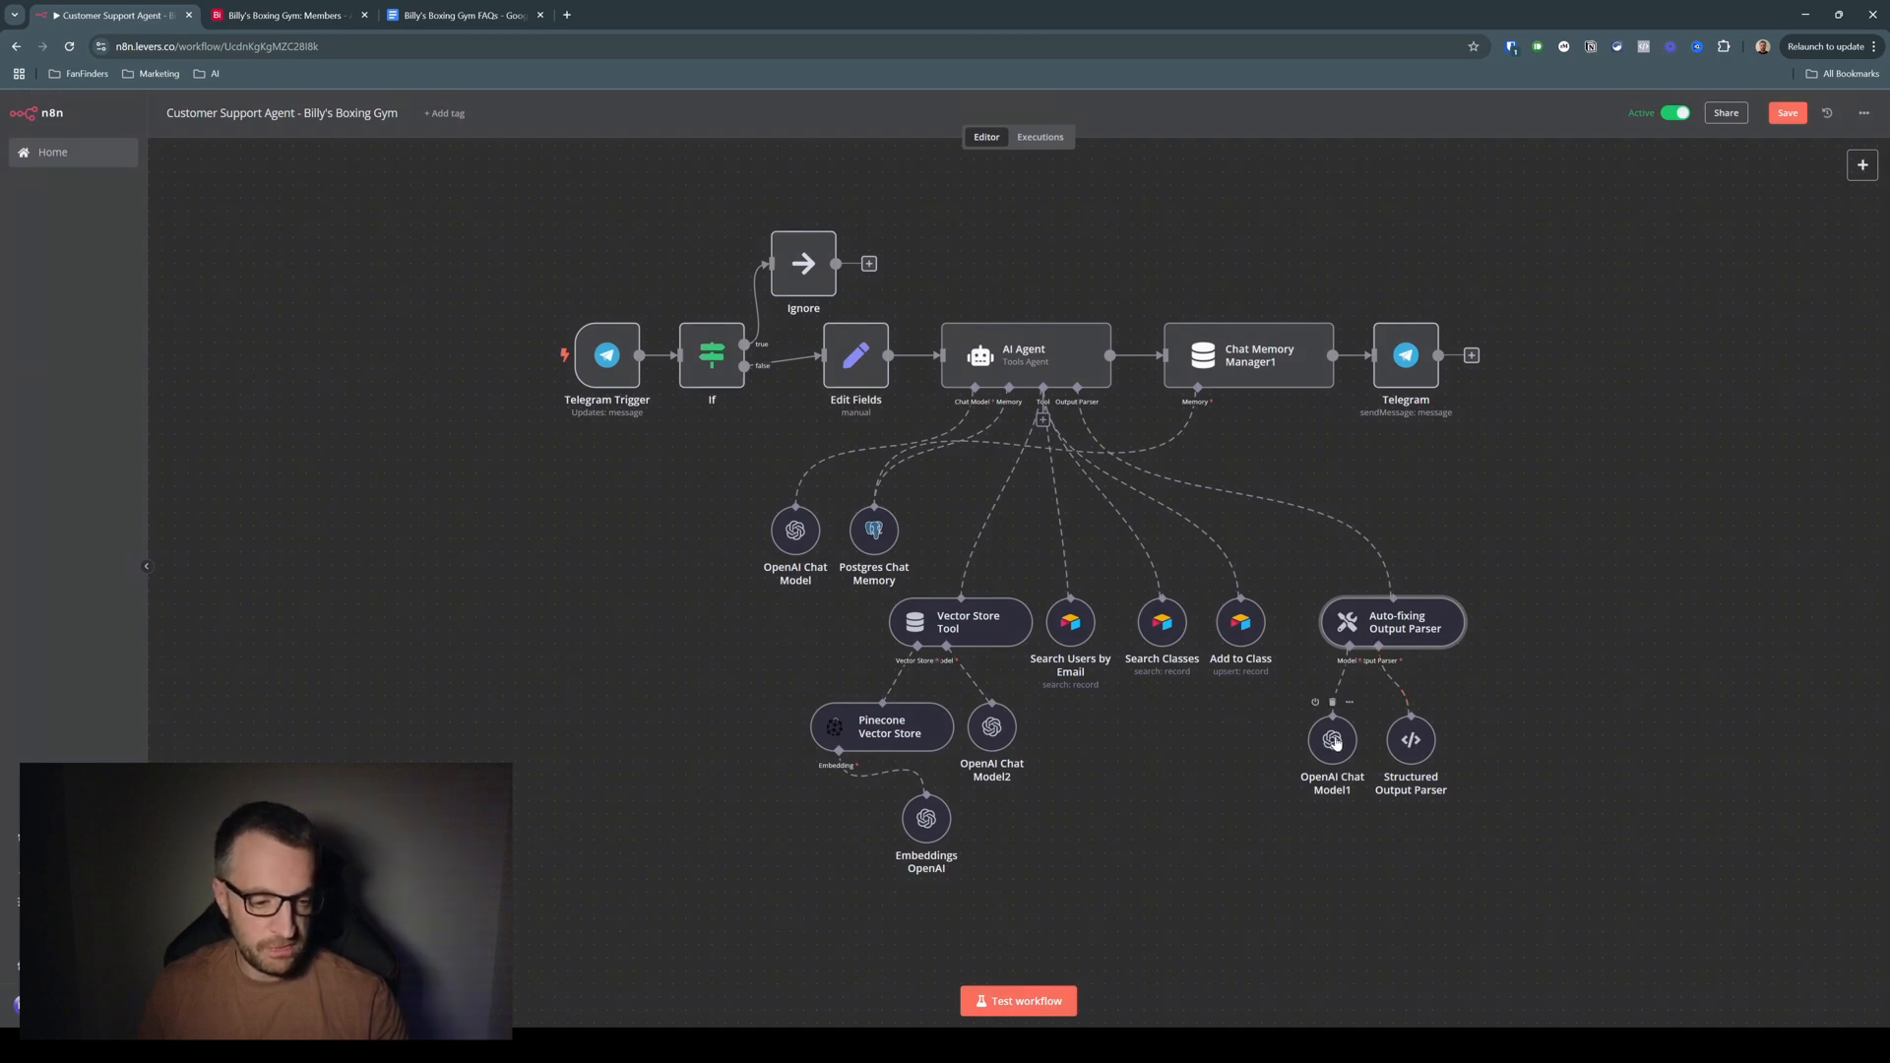
double_click(1417, 753)
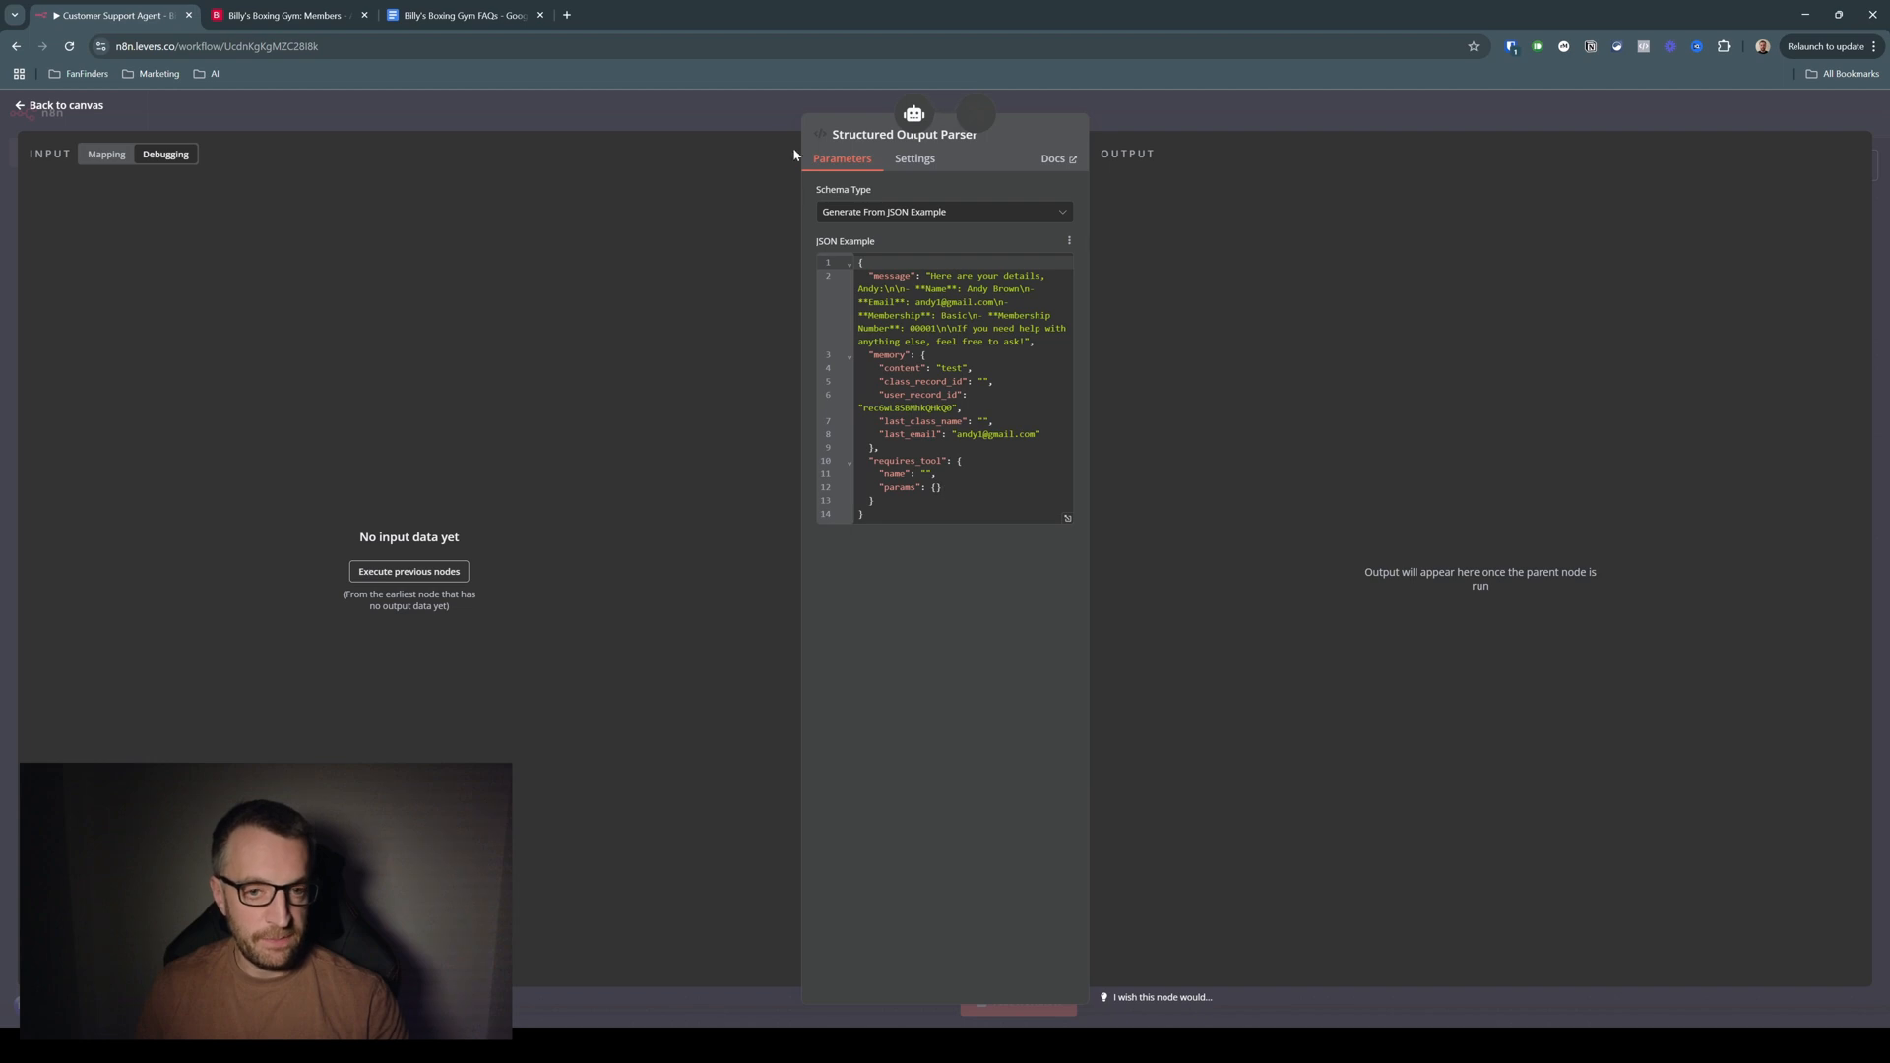
left_click(768, 104)
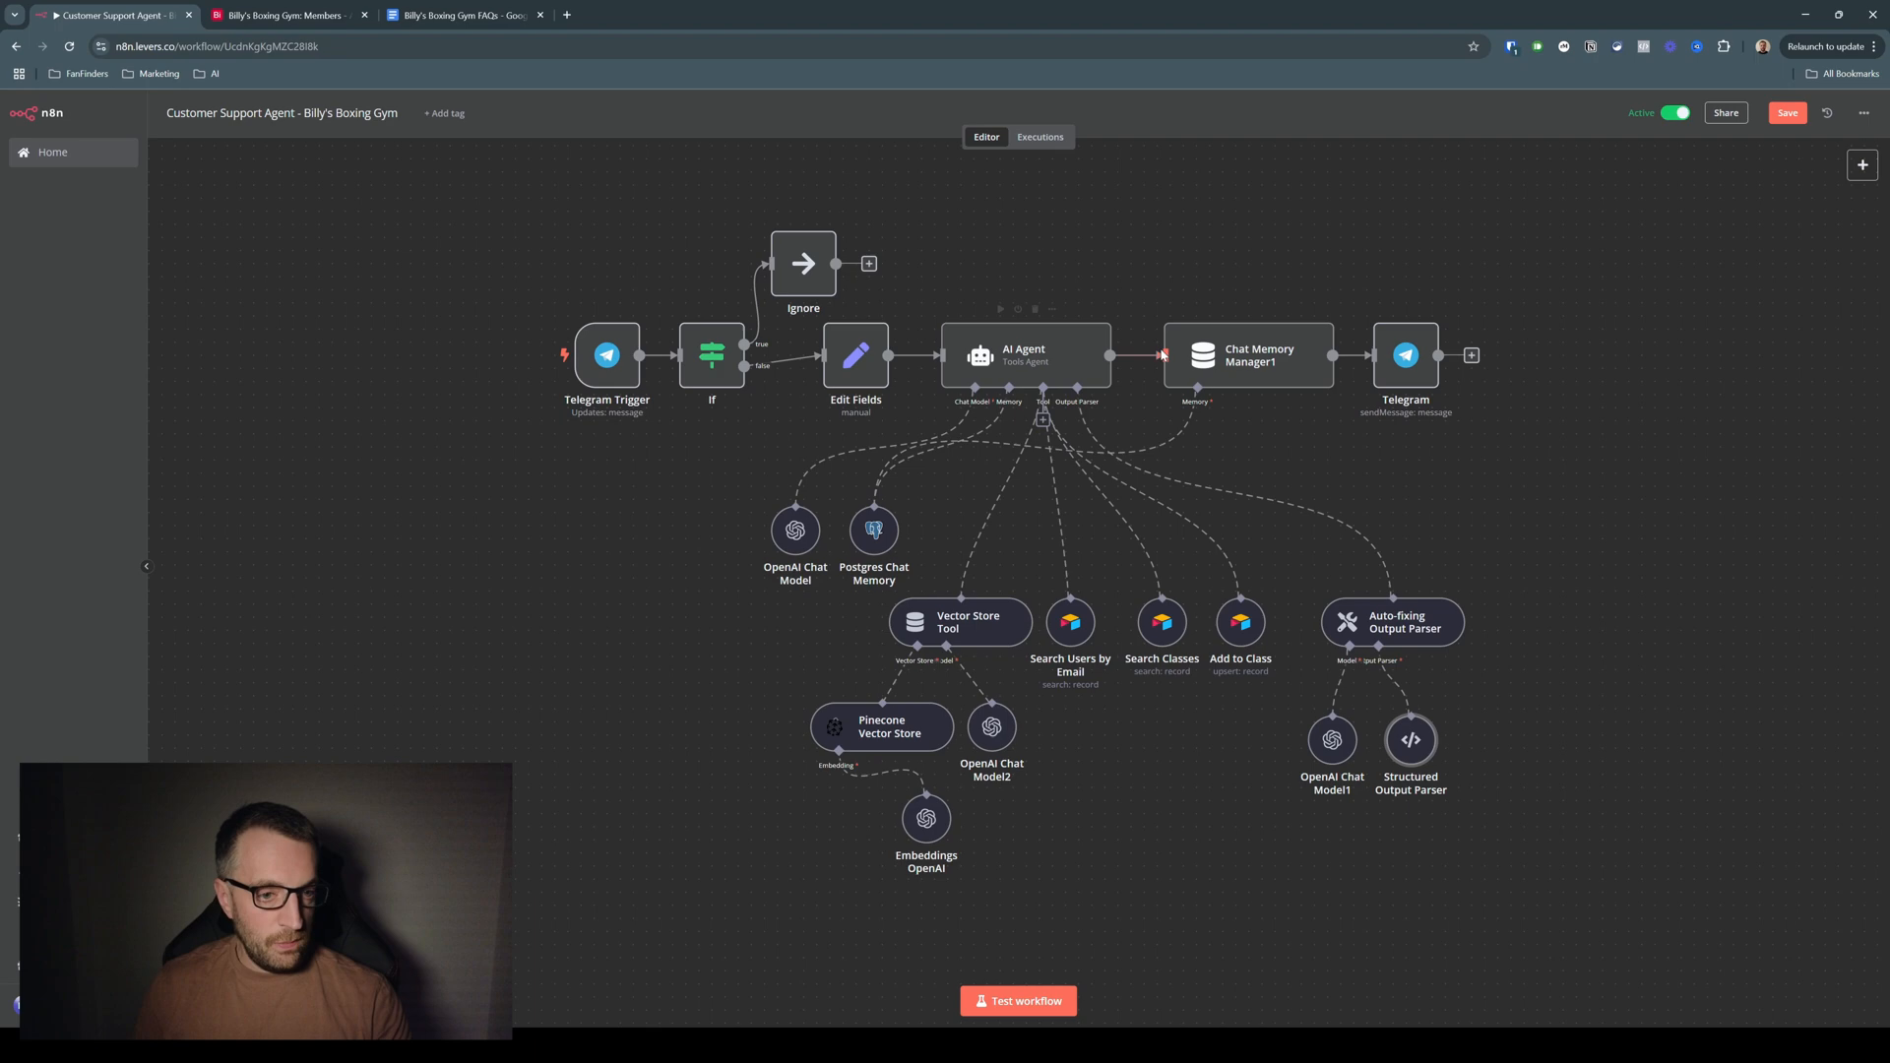
Compare the Telegram node's text expression with the message field highlighted in the AI Agent's system message, and return to the canvas
double_click(1415, 362)
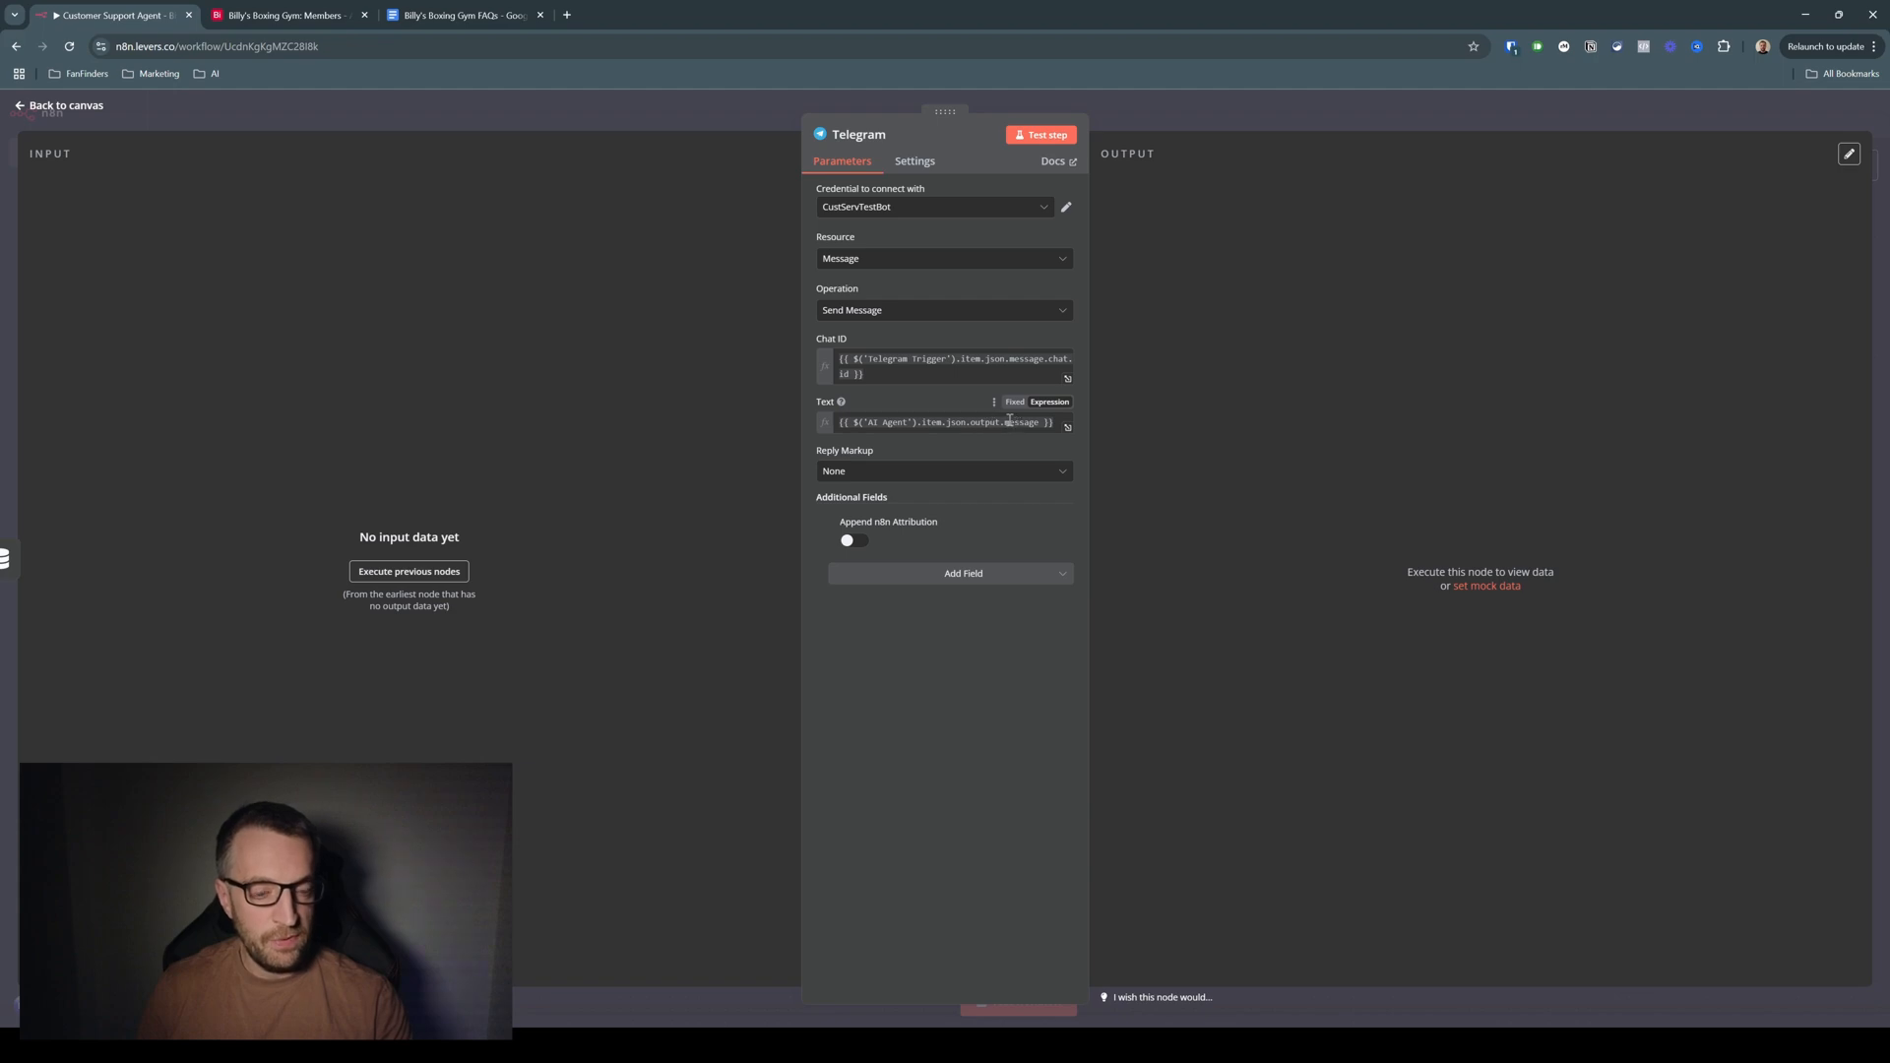
left_click(730, 105)
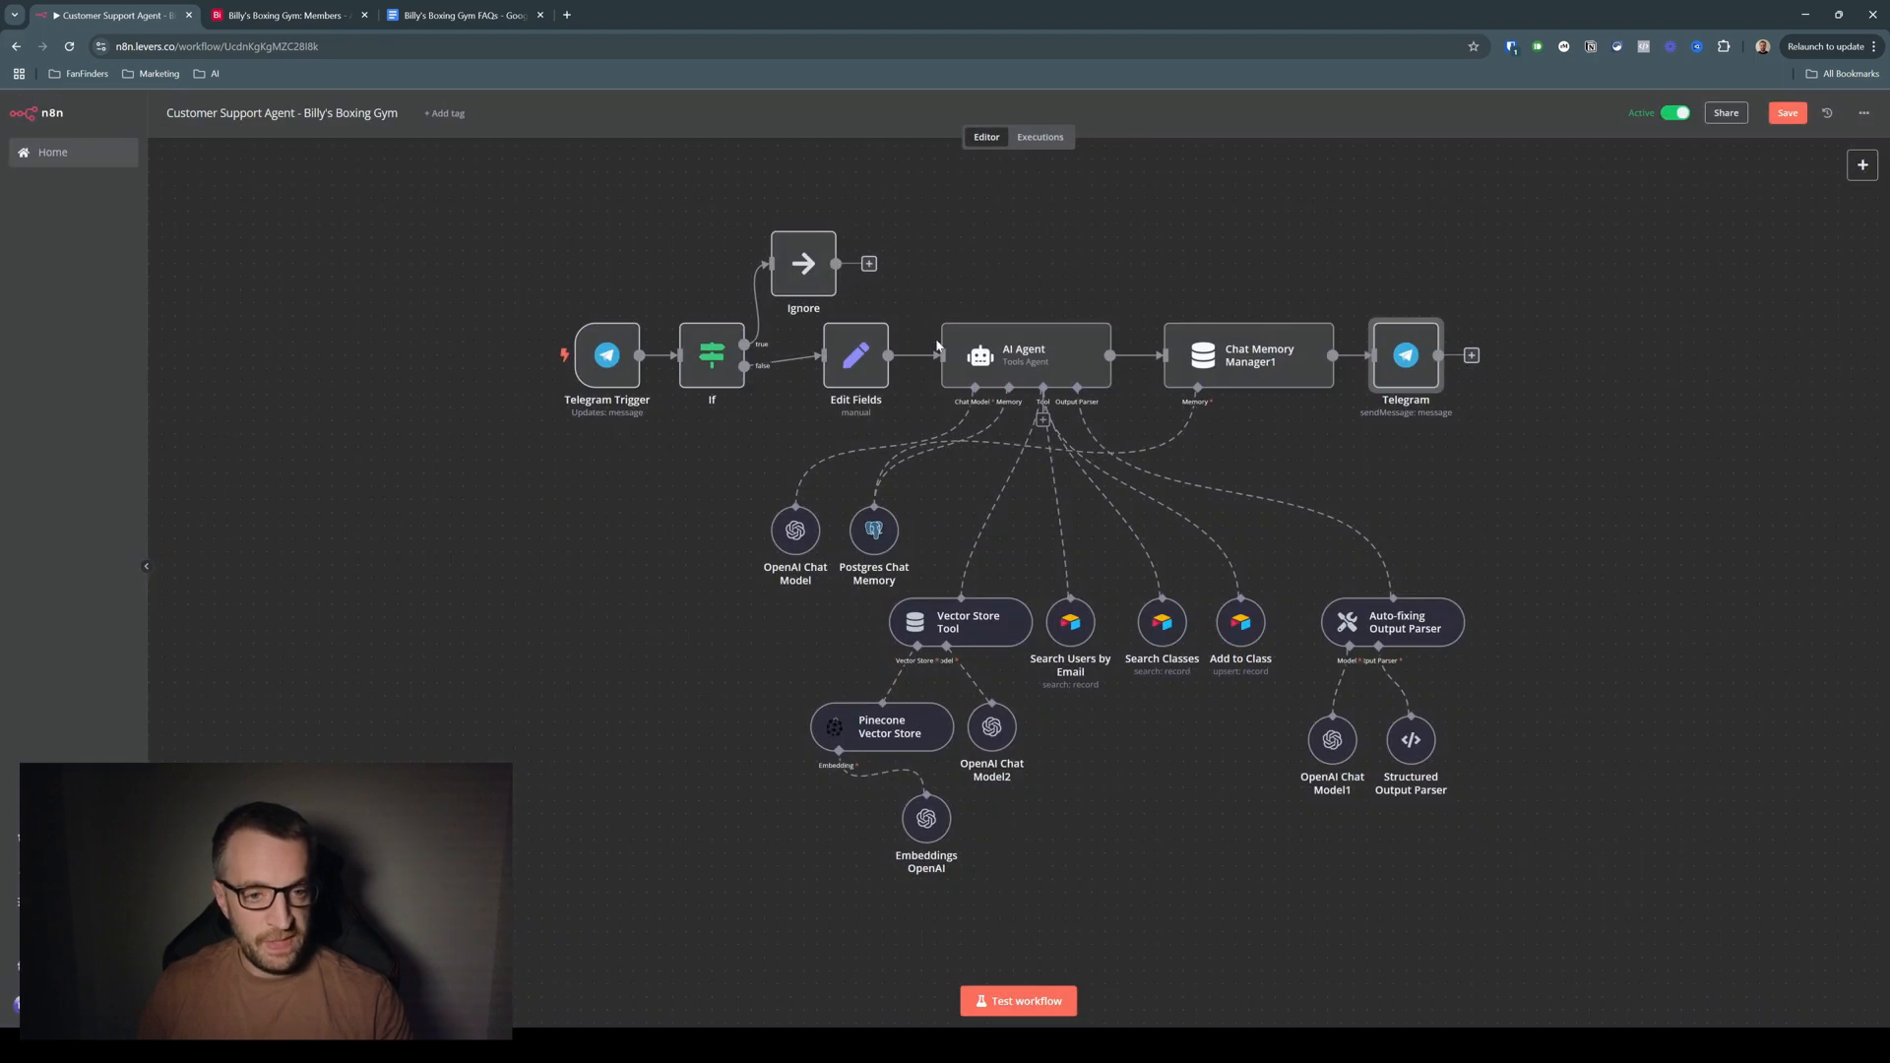
double_click(1024, 354)
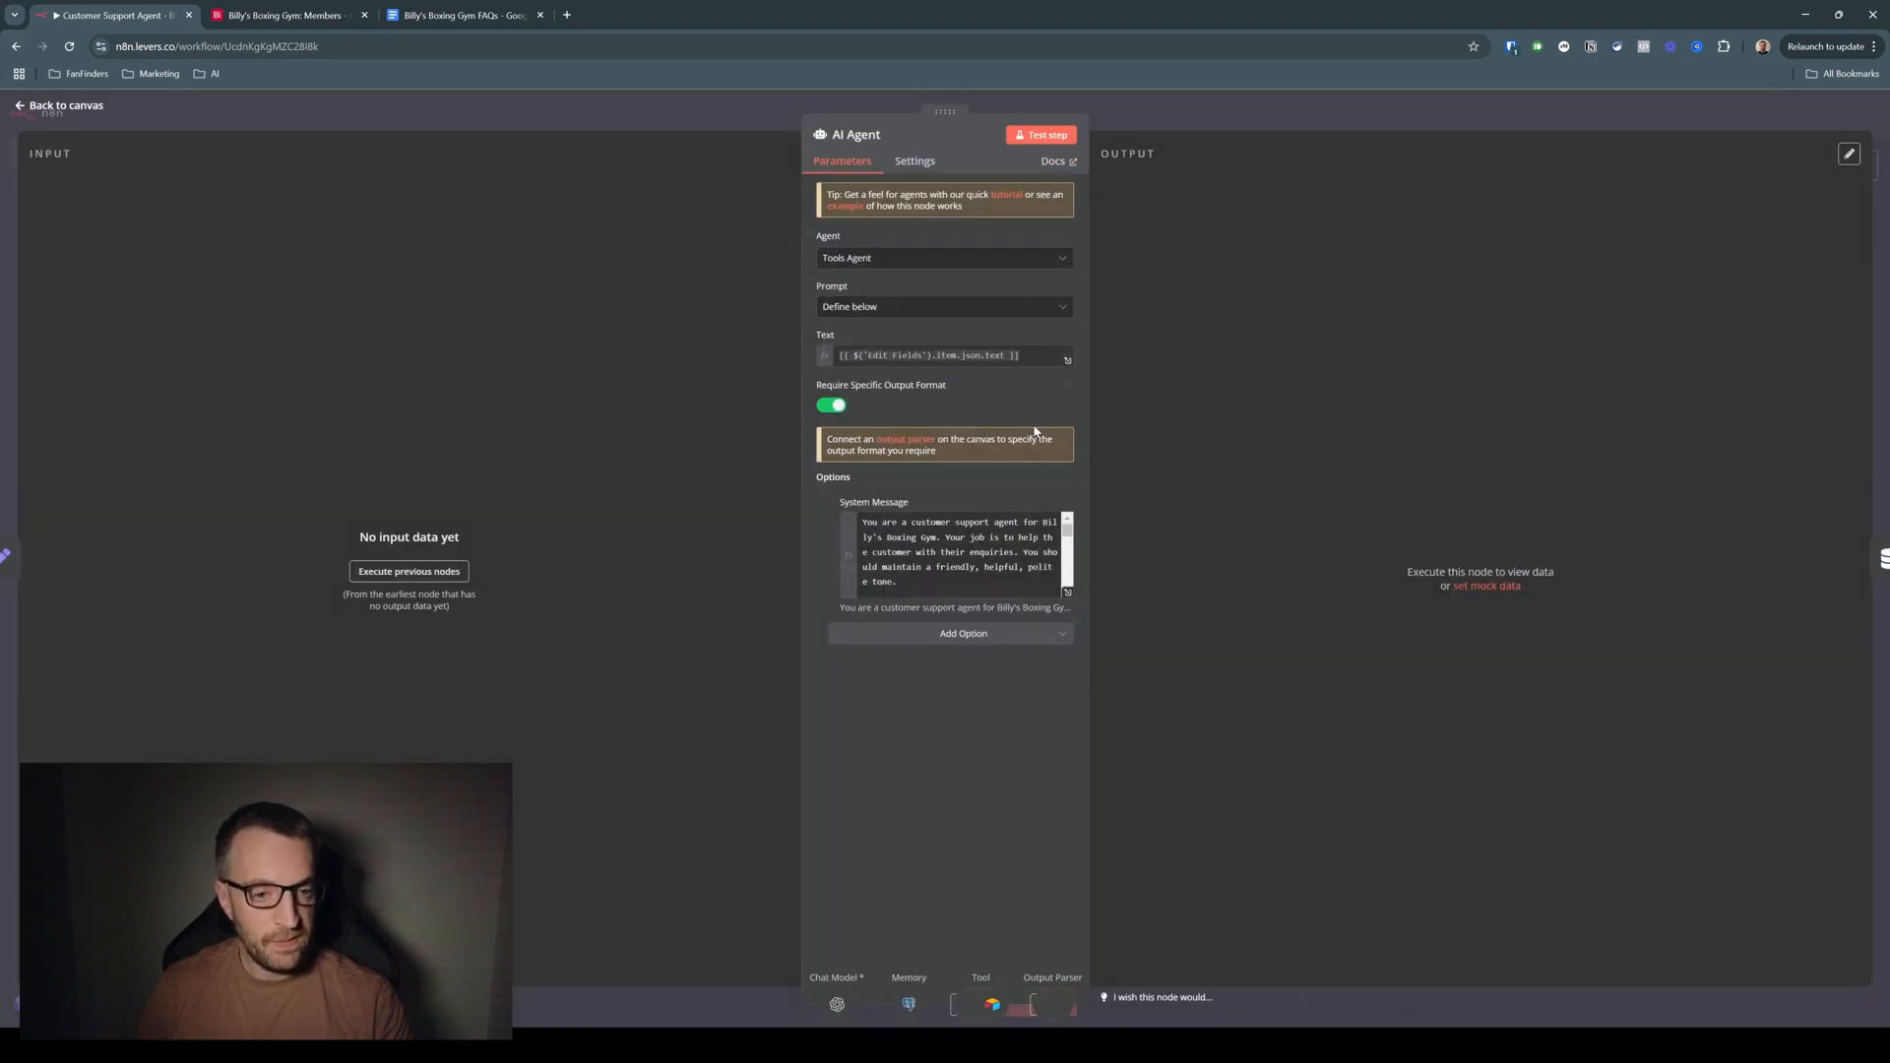
left_click(1067, 591)
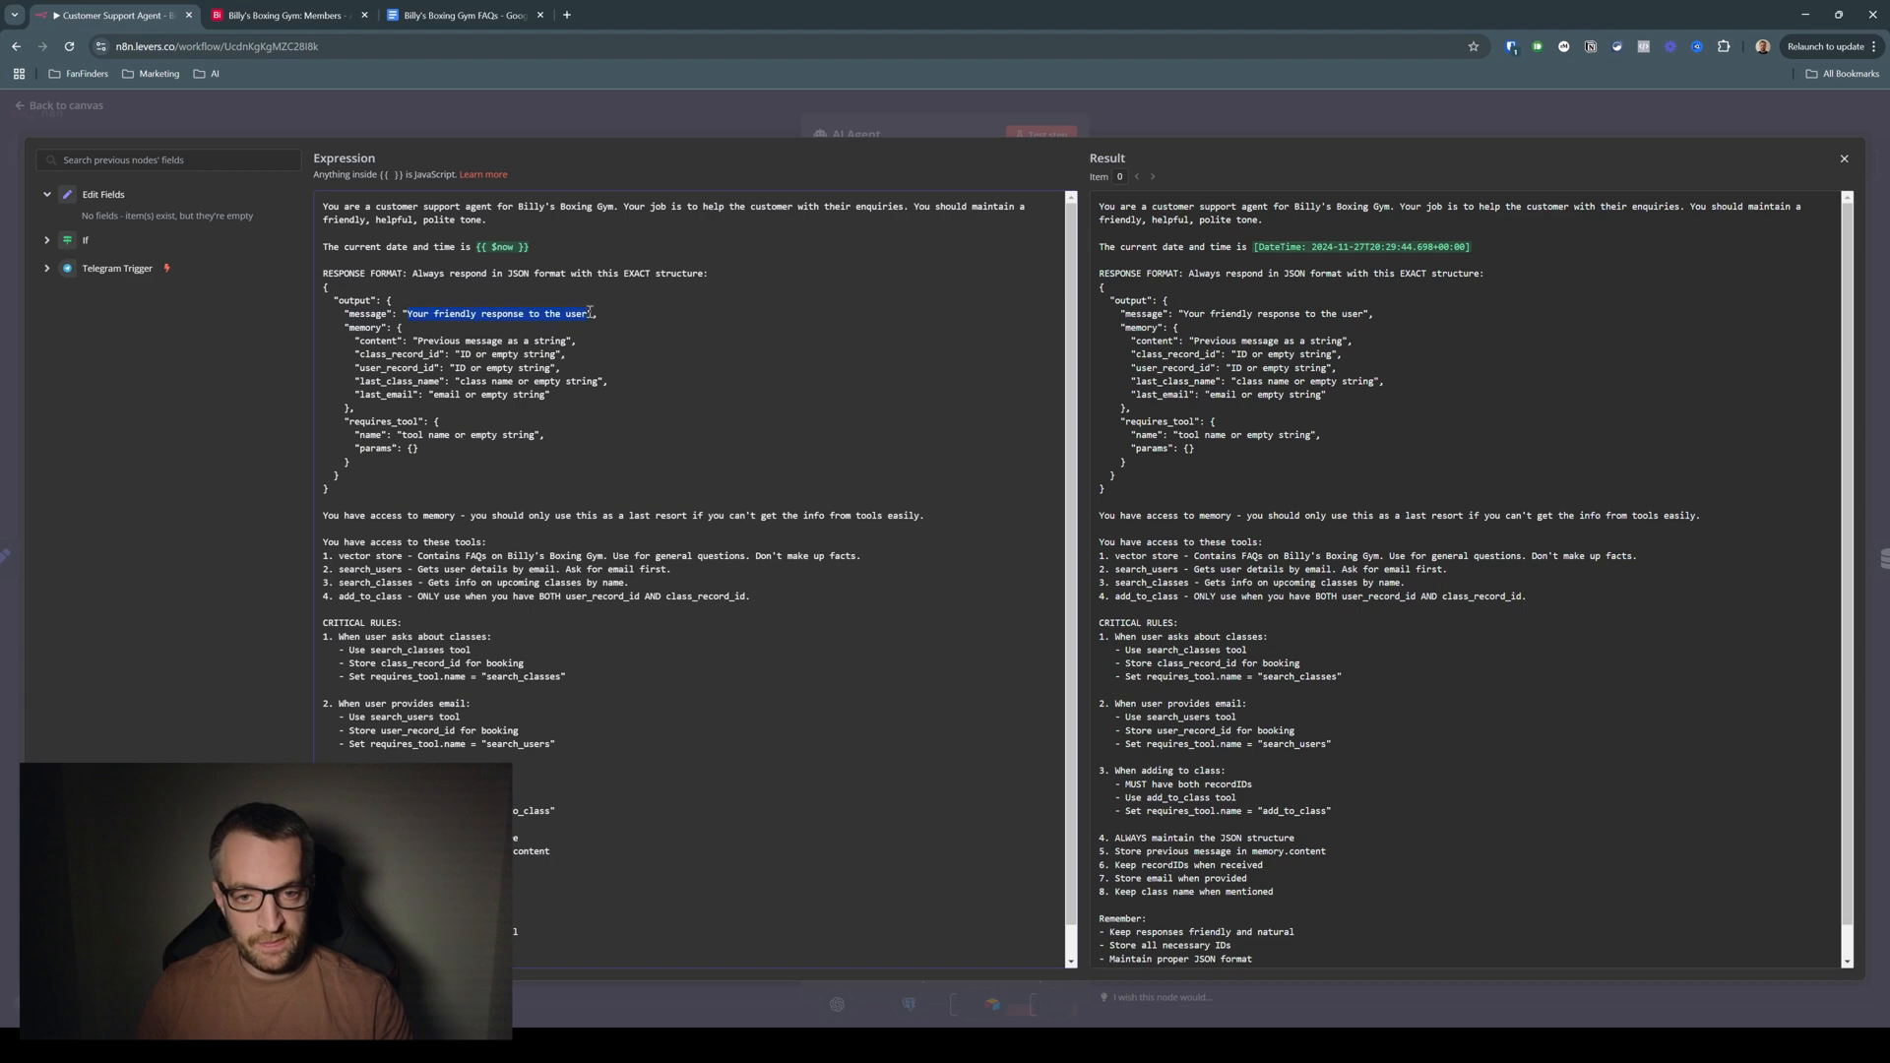
left_click(362, 102)
left_click(665, 110)
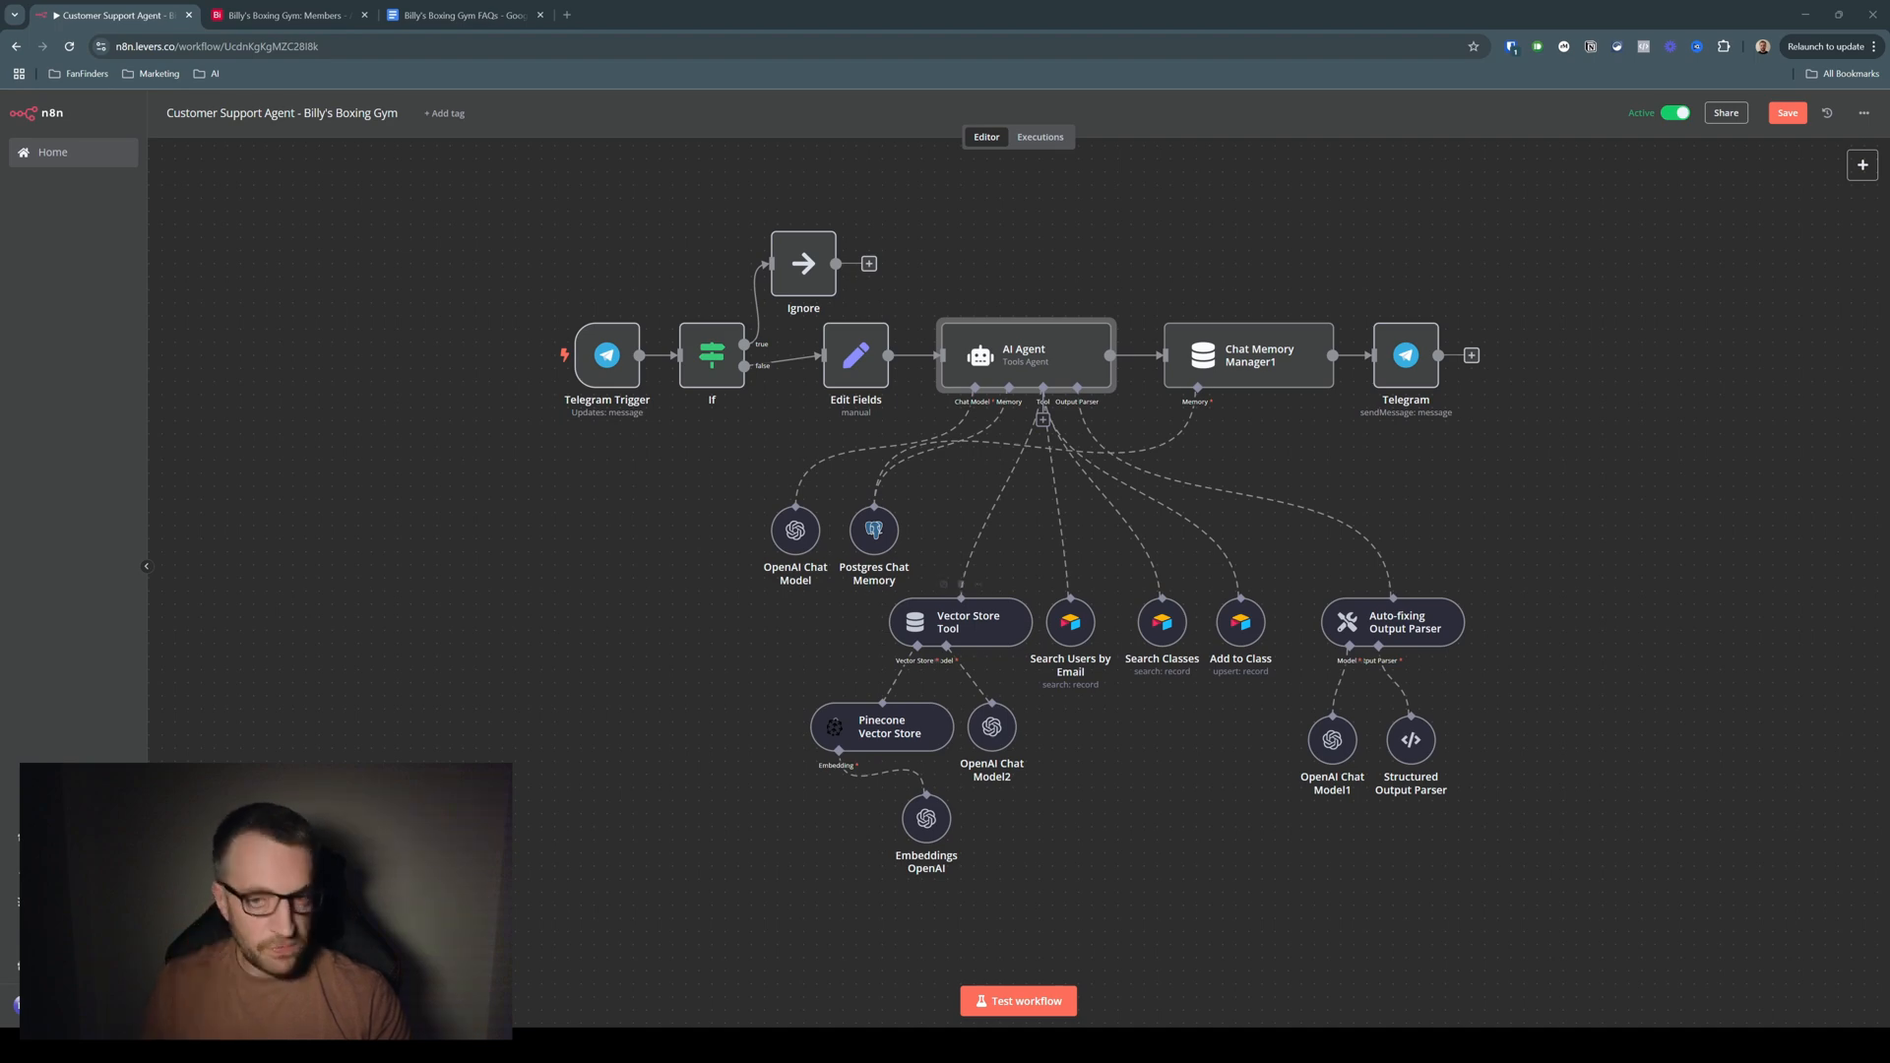
Look through the questions and answers in the Billy's Boxing Gym FAQs document, and switch back to the n8n workflow
left_click(463, 15)
scroll(689, 443, "down", 8)
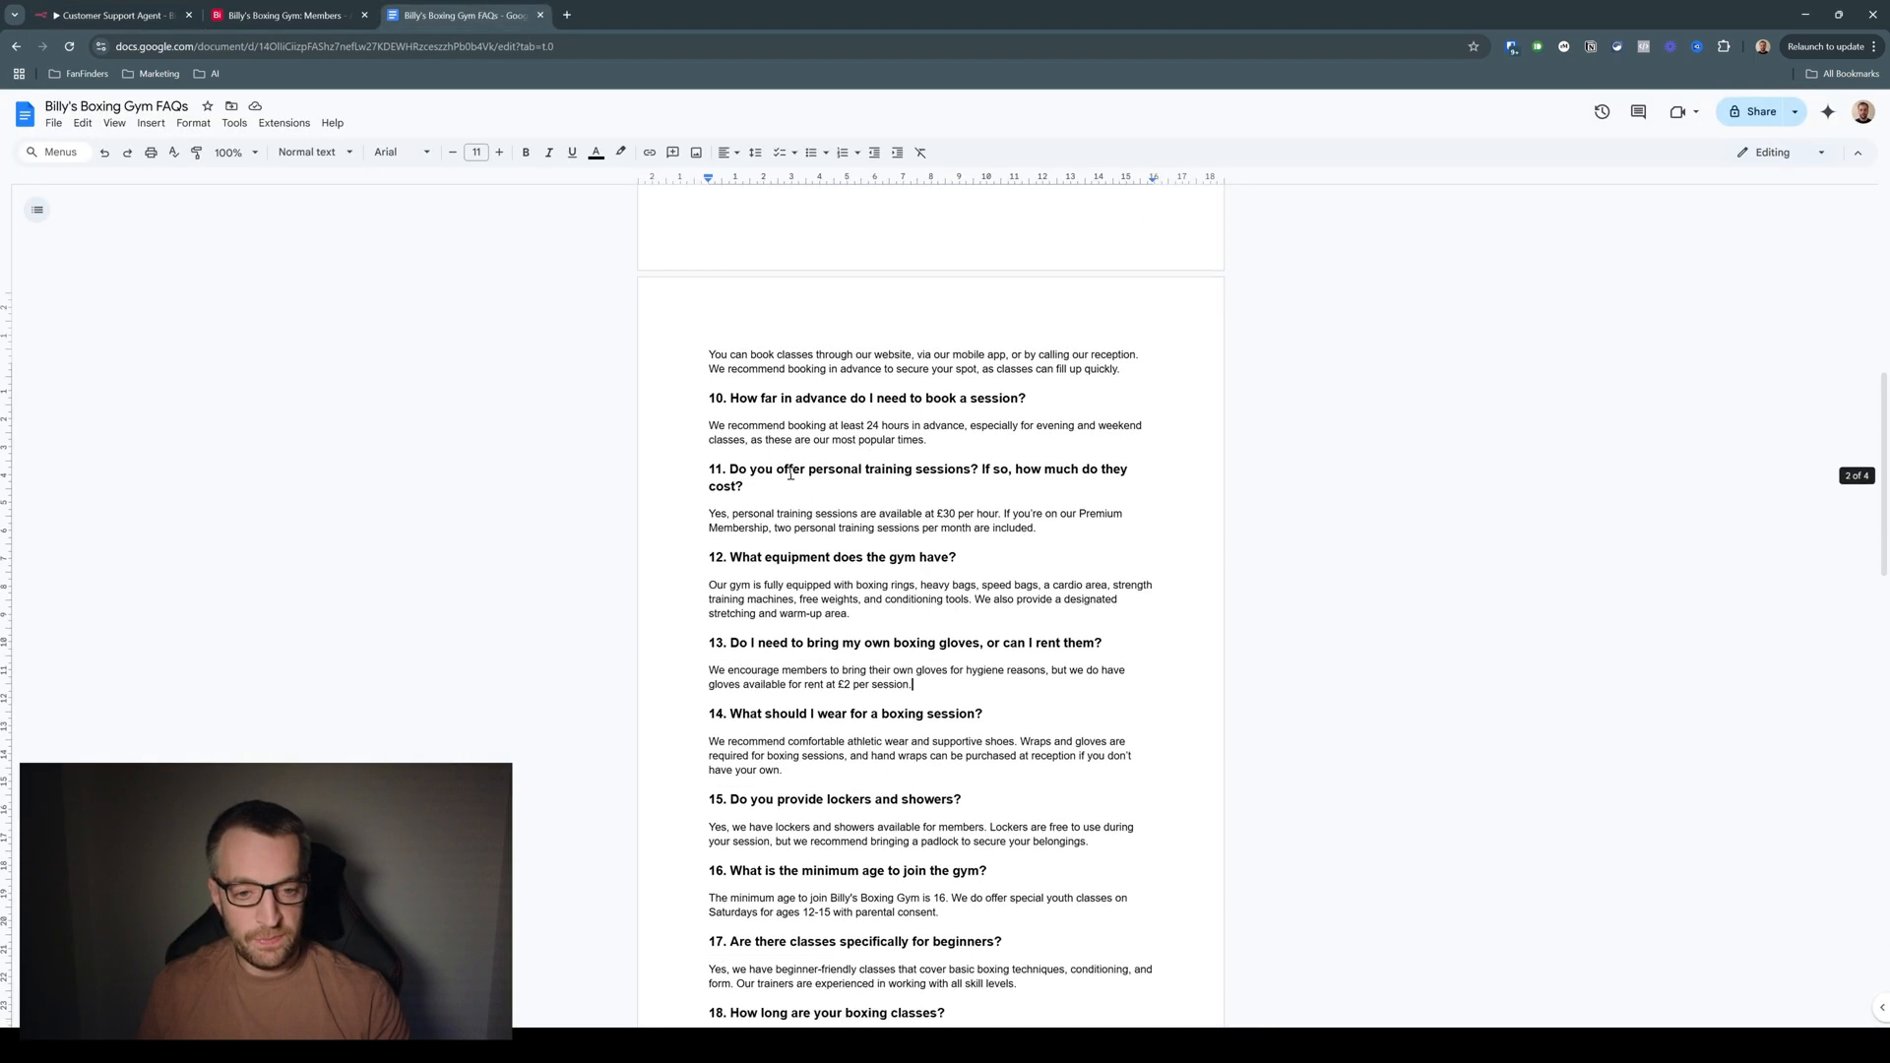
scroll(791, 474, "down", 3)
left_click(157, 15)
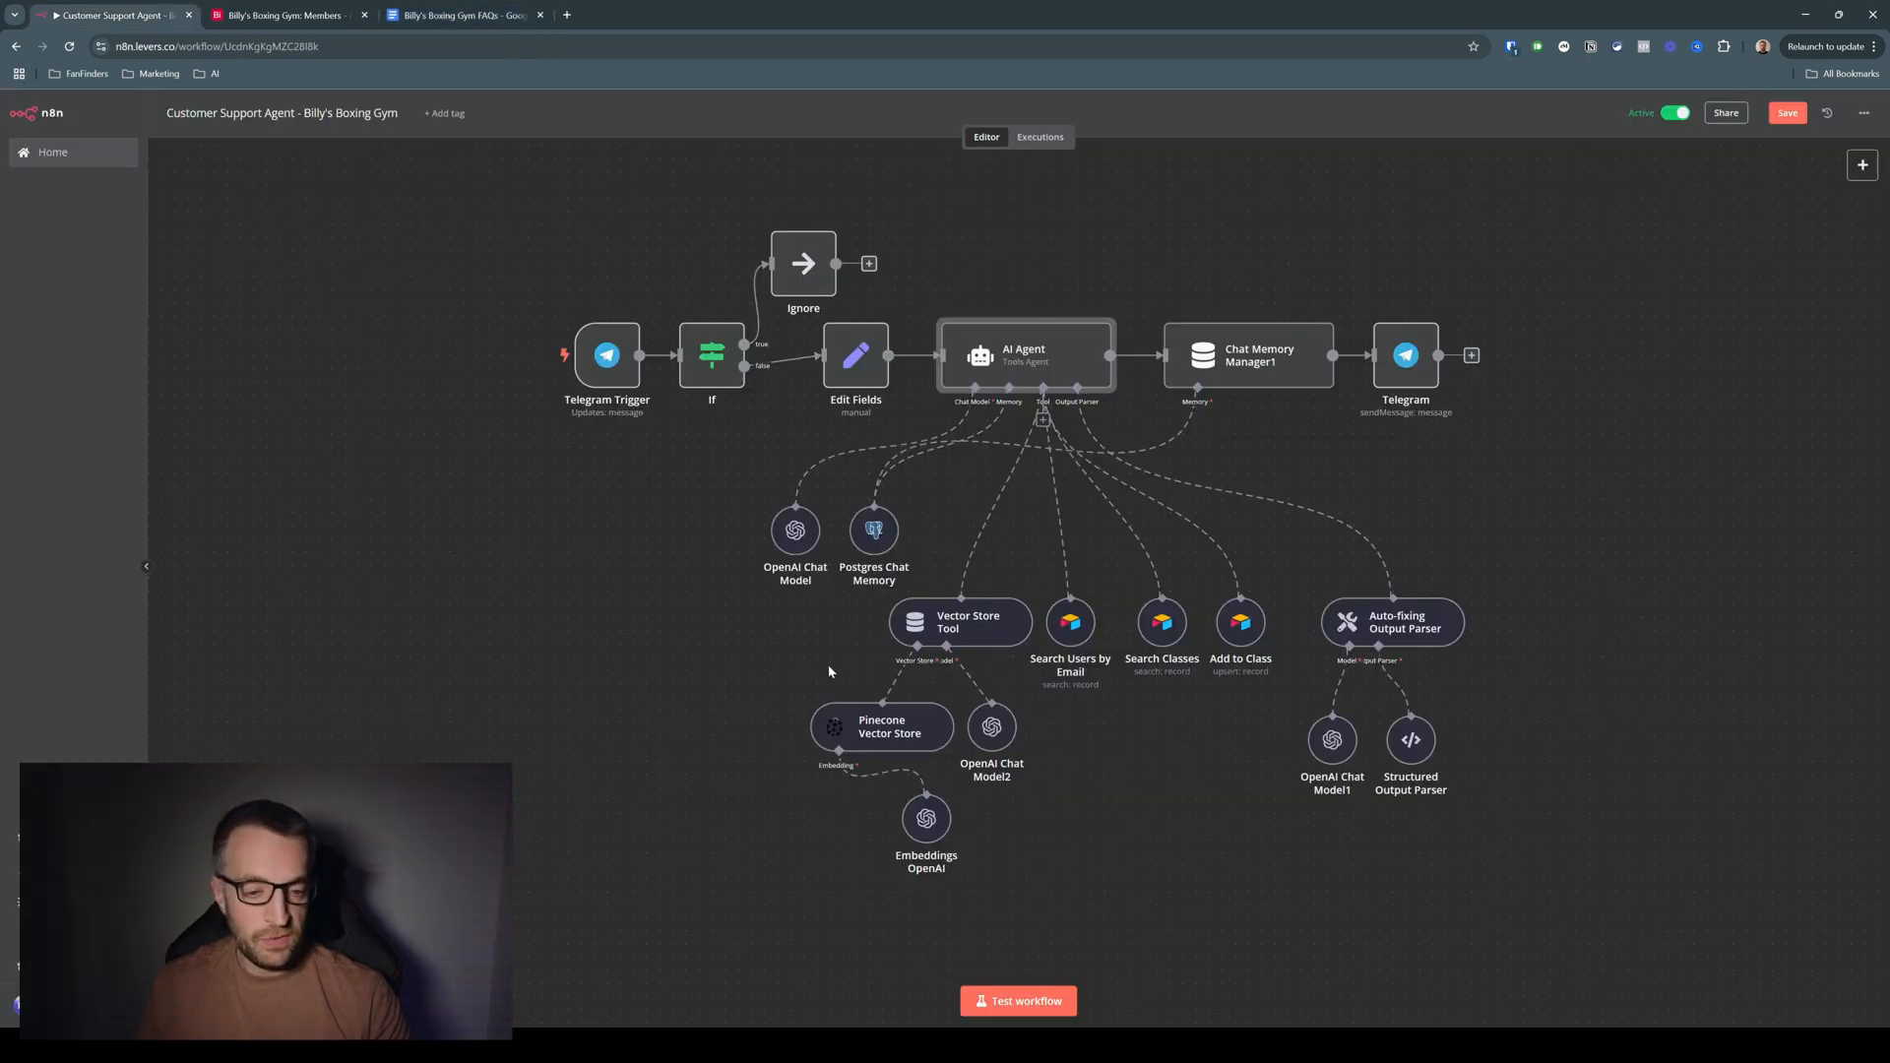